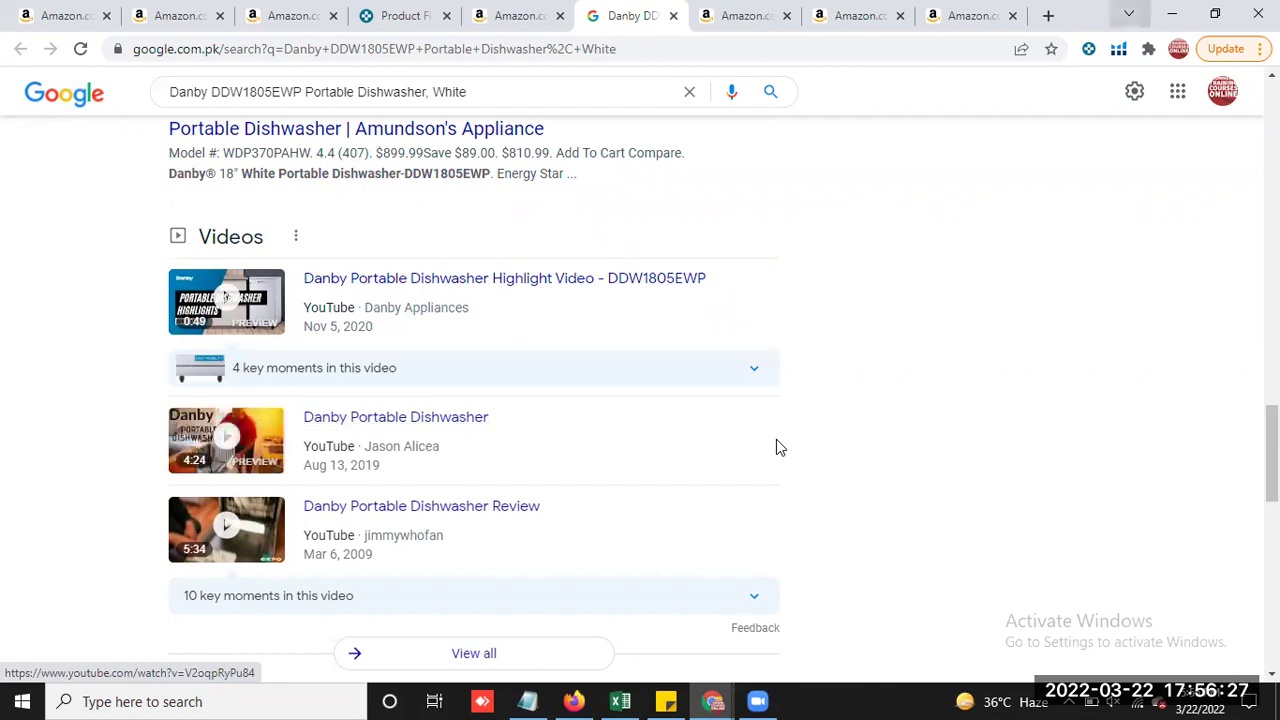
Close the Google results for the Danby dishwasher and its Amazon listing
{"action": "scroll", "coordinate": [1043, 486], "scroll_direction": "down", "scroll_amount": 5}
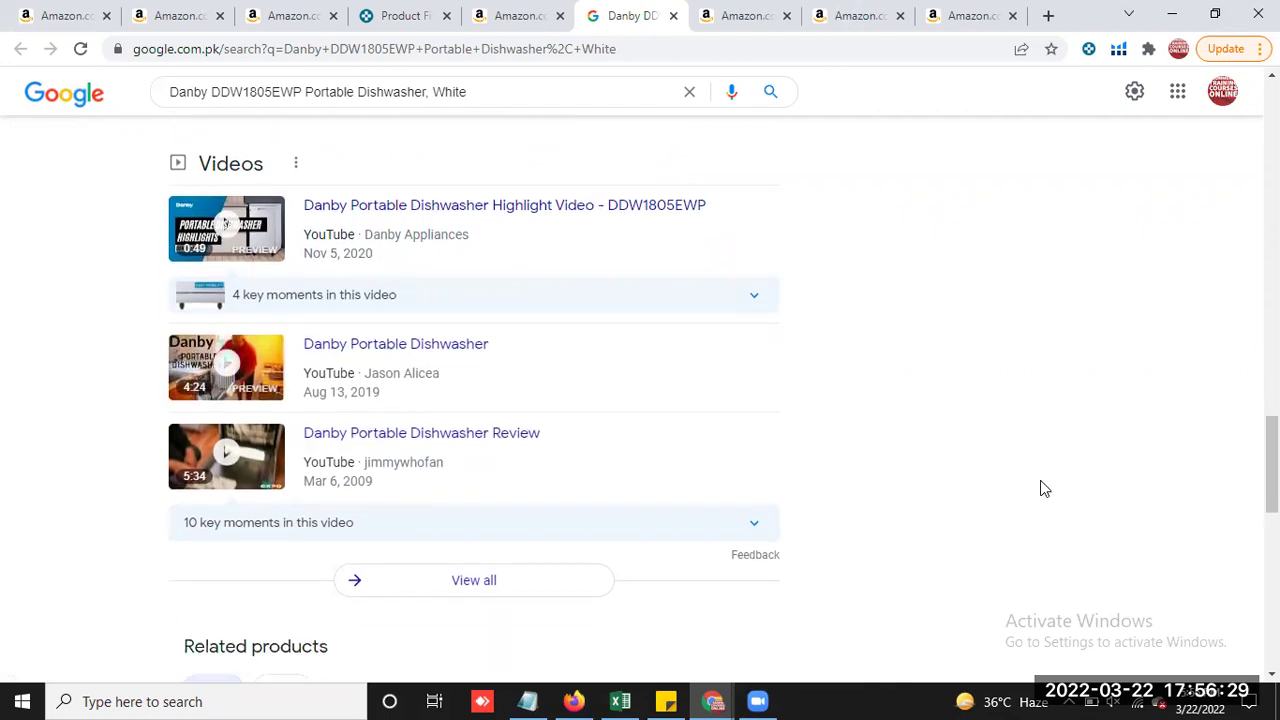
{"action": "scroll", "coordinate": [1140, 464], "scroll_direction": "down", "scroll_amount": 2}
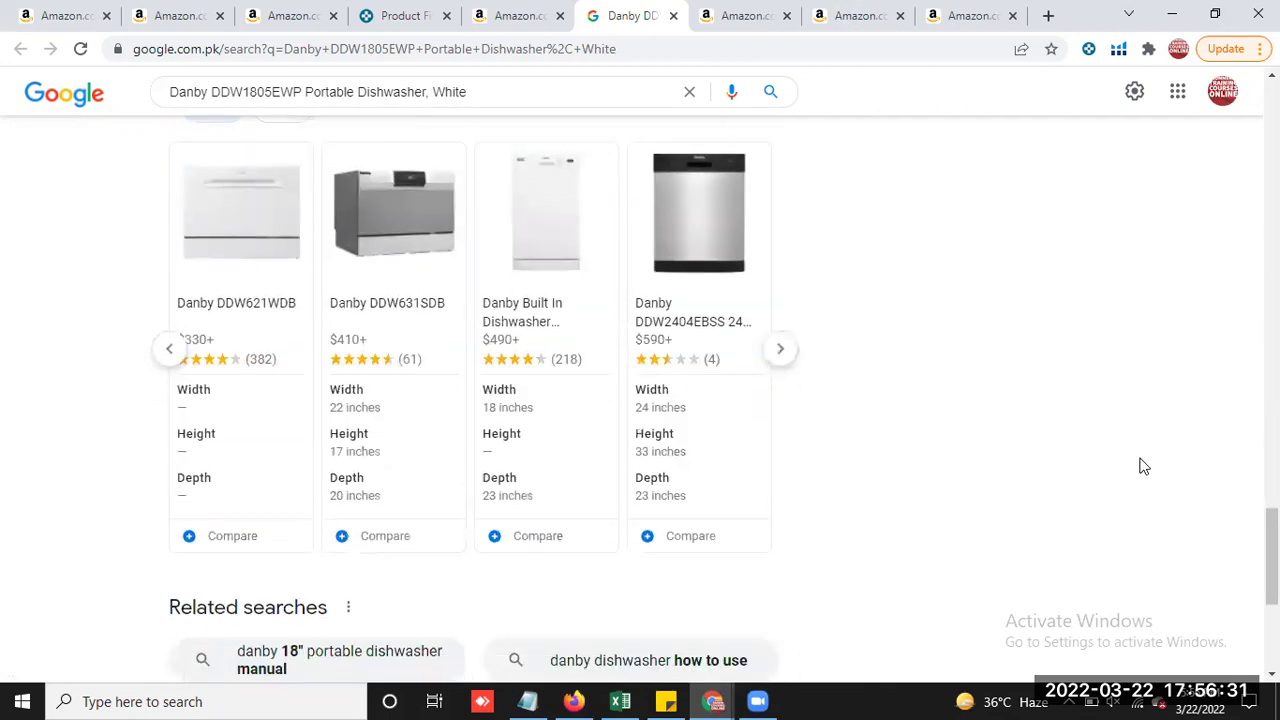
{"action": "scroll", "coordinate": [966, 371], "scroll_direction": "up", "scroll_amount": 6}
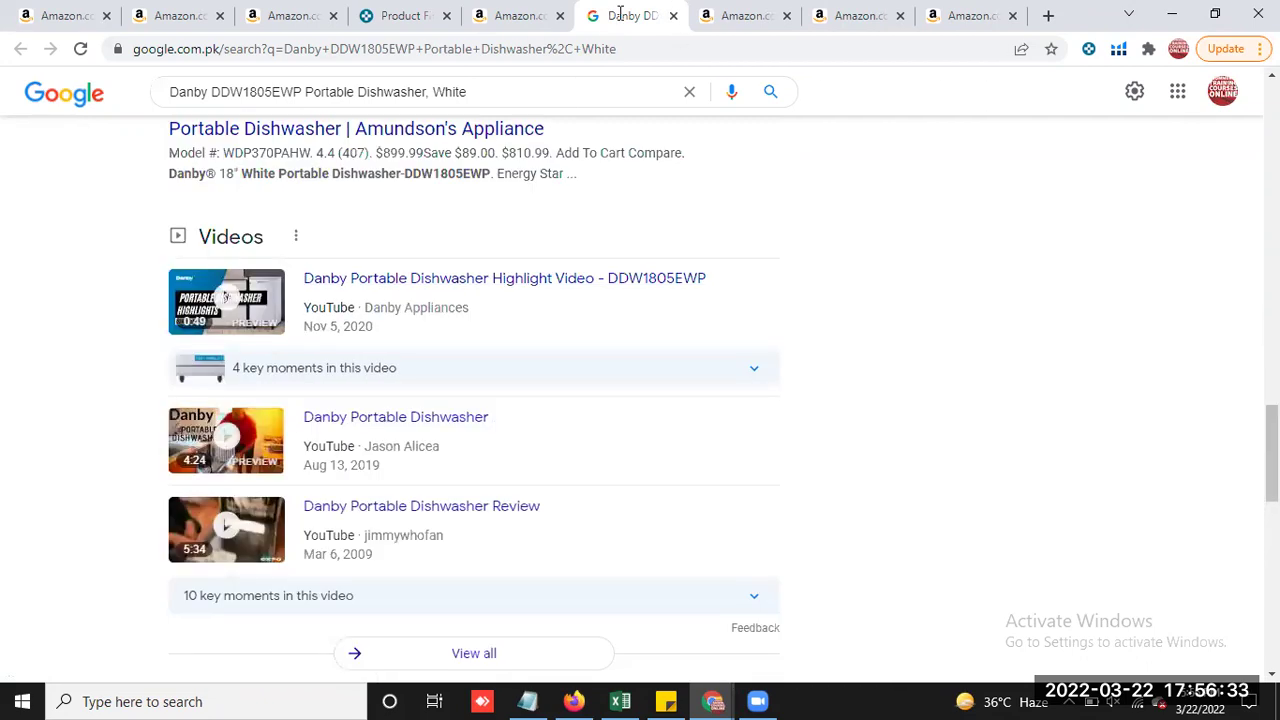
{"action": "left_click", "coordinate": [522, 14]}
{"action": "left_click", "coordinate": [622, 14]}
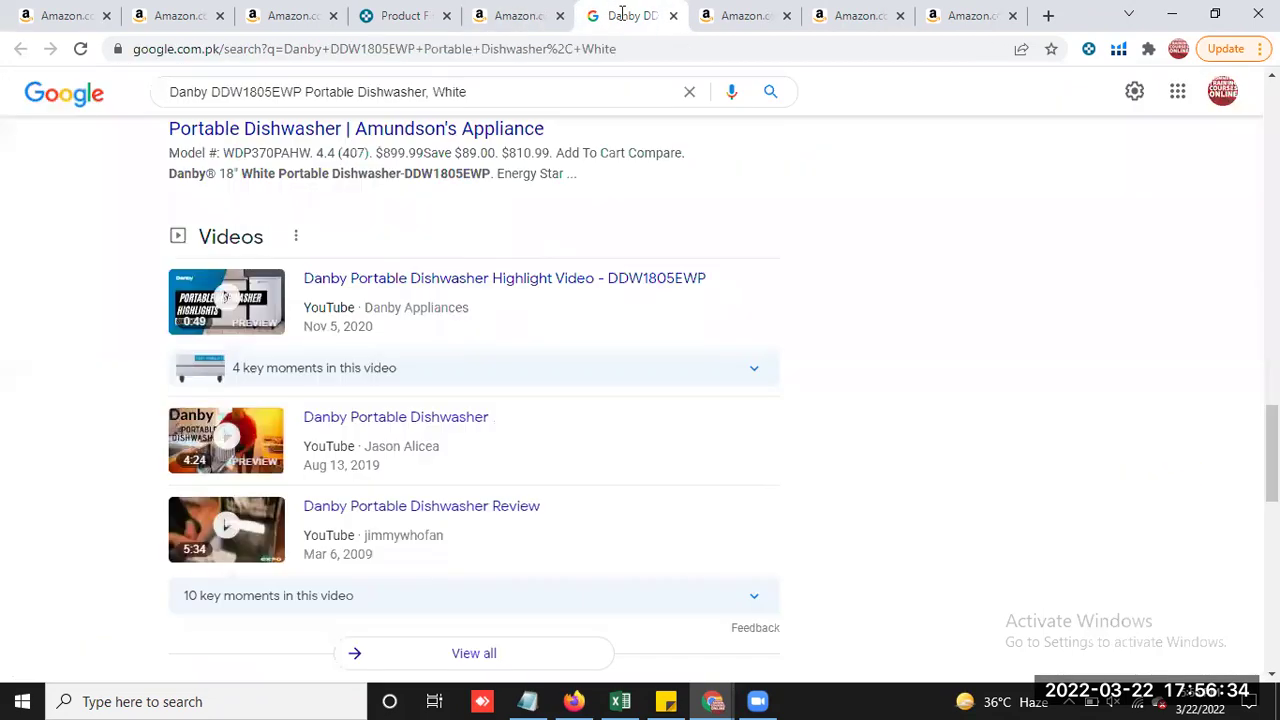
{"action": "left_click", "coordinate": [673, 16]}
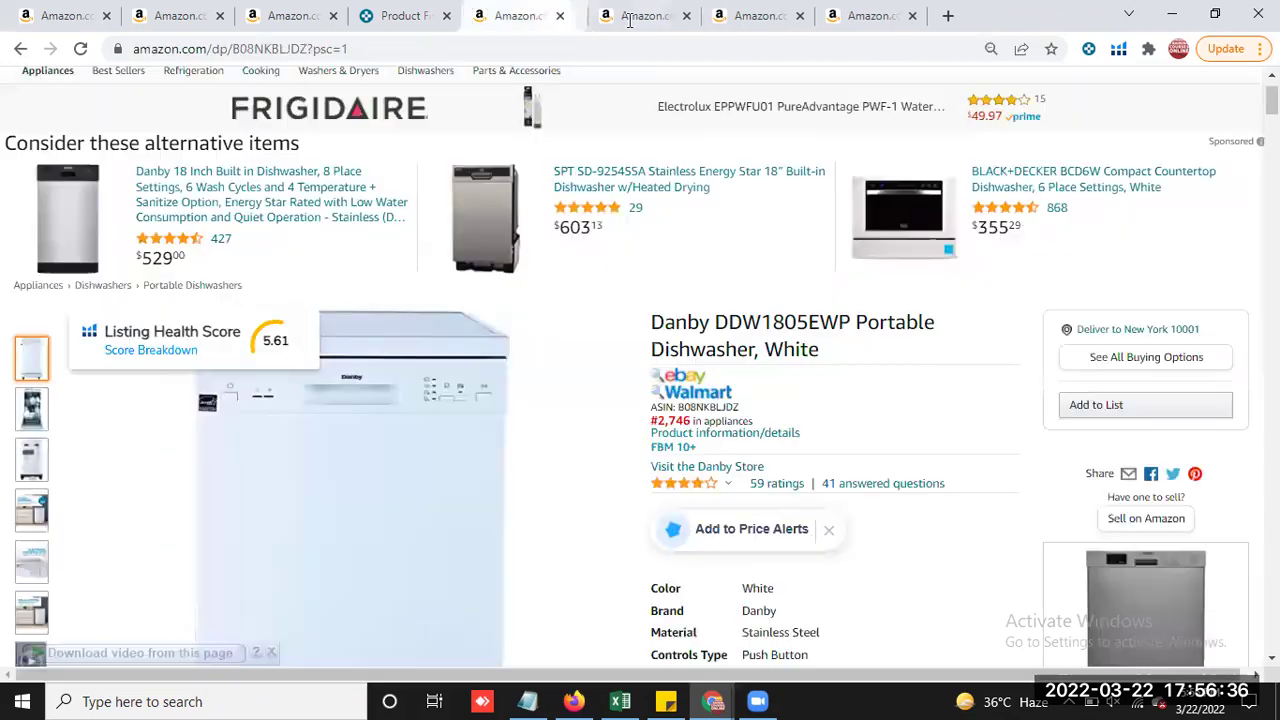
{"action": "left_click", "coordinate": [560, 16]}
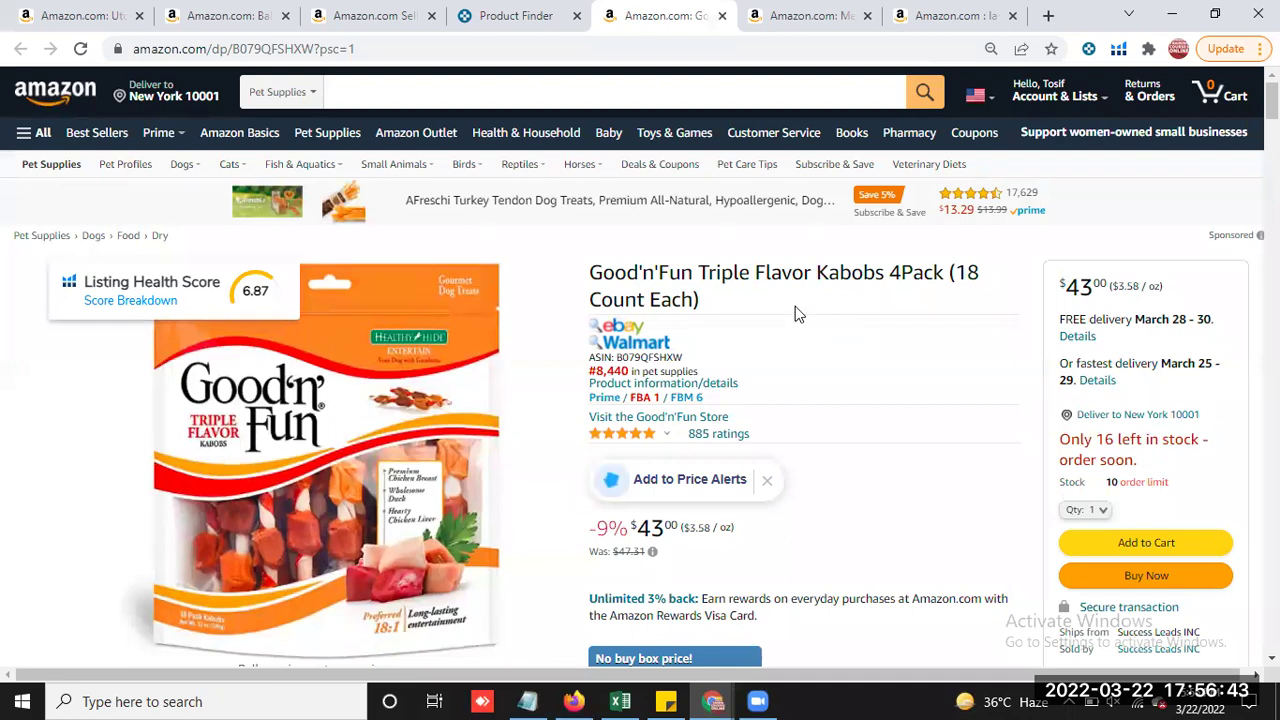
Return to Keepa's Product Finder from the Good'n'Fun listing and reopen the advanced filter form
{"action": "scroll", "coordinate": [879, 382], "scroll_direction": "down", "scroll_amount": 3}
{"action": "scroll", "coordinate": [879, 382], "scroll_direction": "up", "scroll_amount": 3}
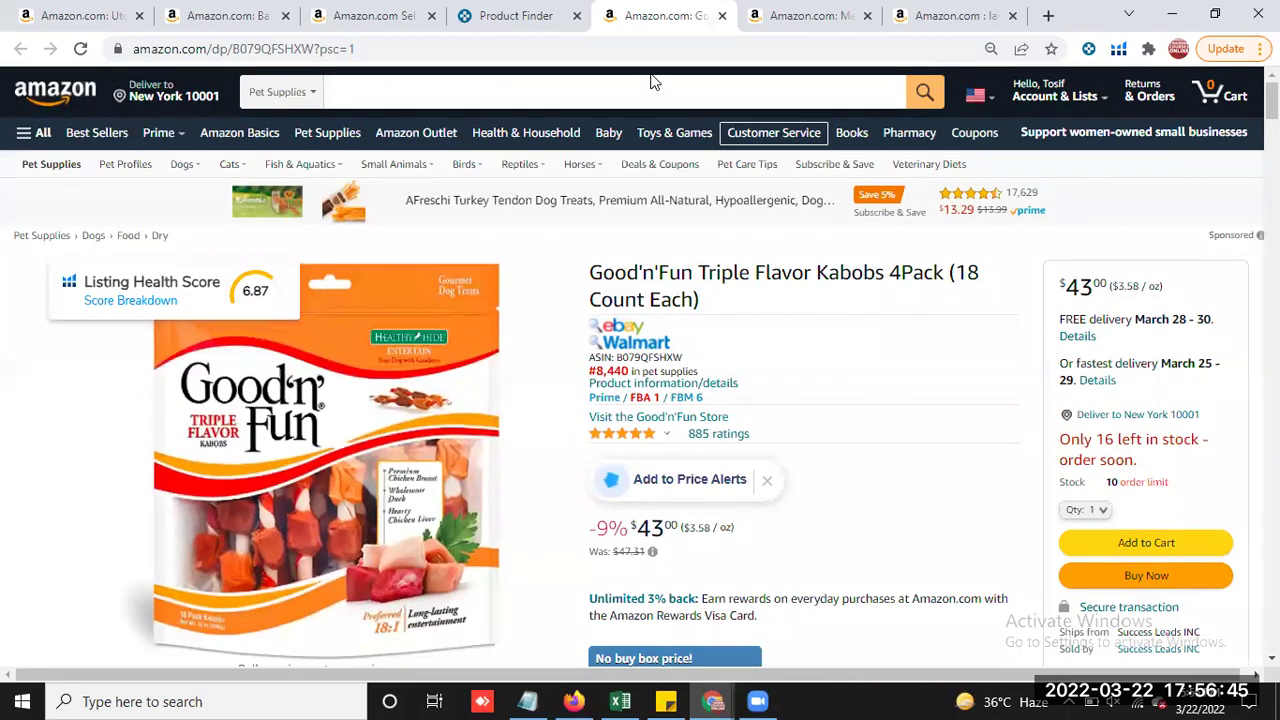
{"action": "left_click", "coordinate": [509, 15]}
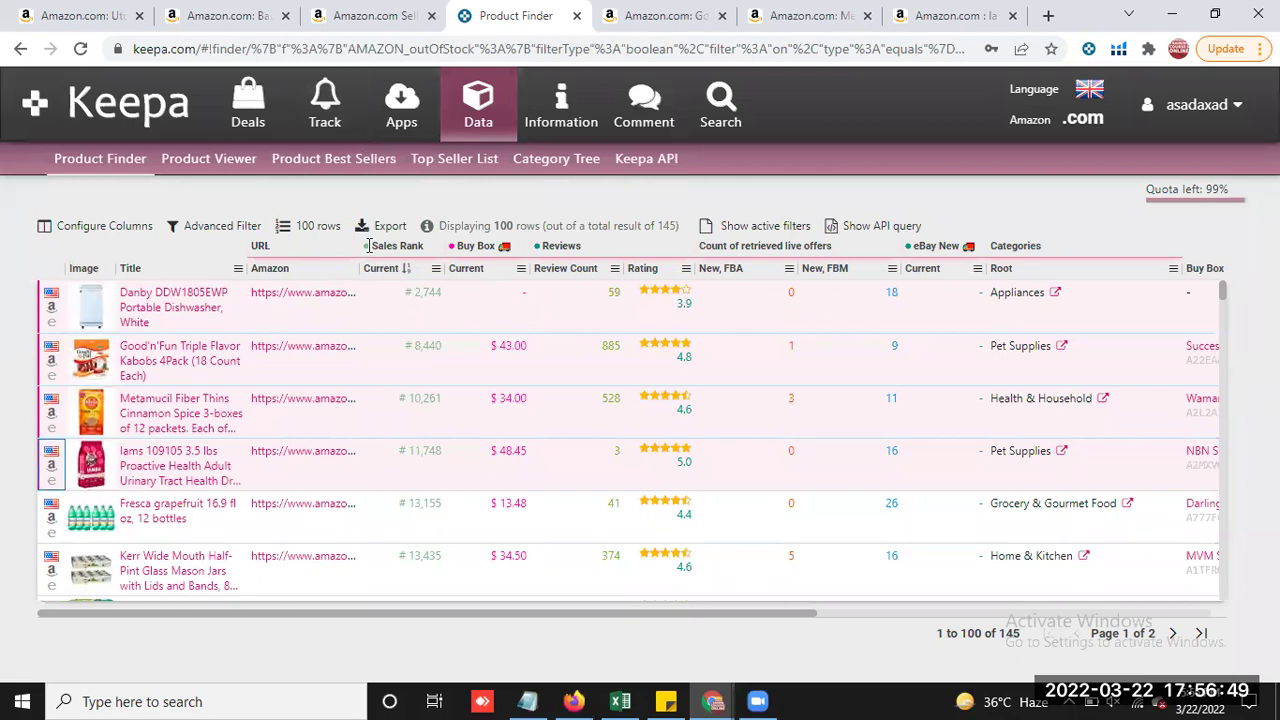
{"action": "left_click", "coordinate": [172, 226]}
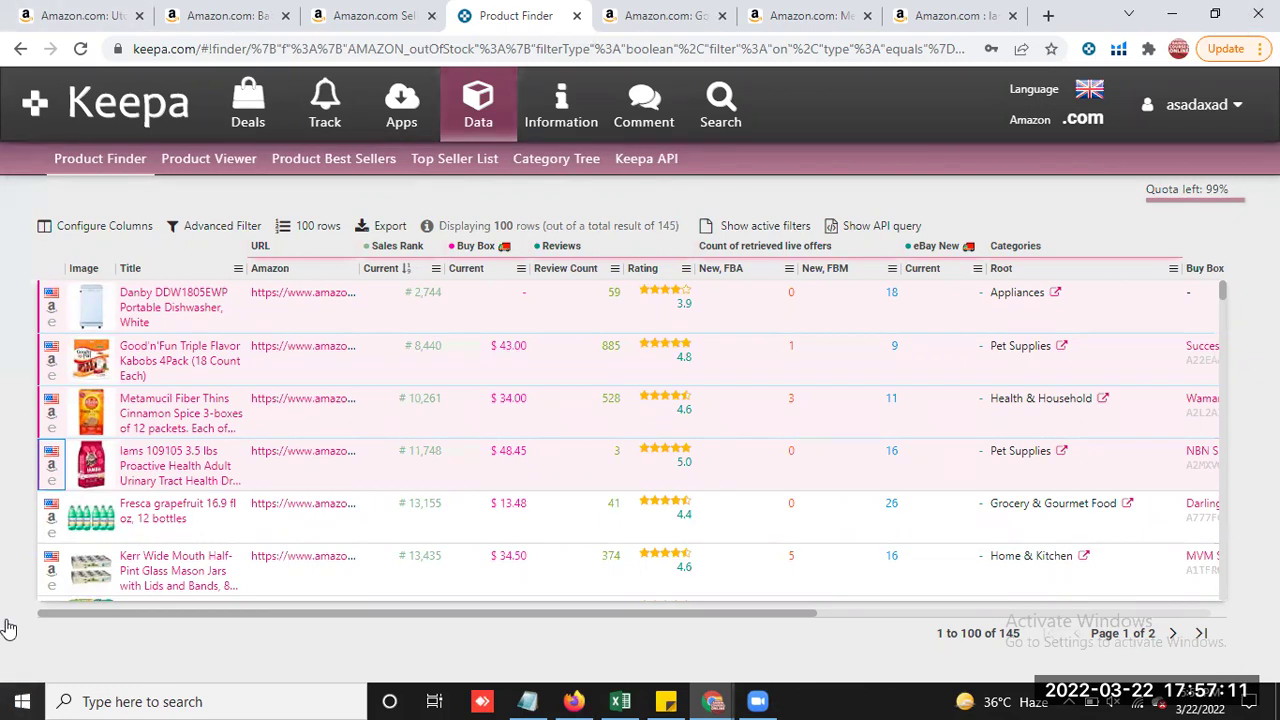
{"action": "left_click", "coordinate": [206, 228]}
Set the Buy Box: Unqualified filter to Yes among the additional Buy Box switches
{"action": "scroll", "coordinate": [1134, 462], "scroll_direction": "down", "scroll_amount": 2}
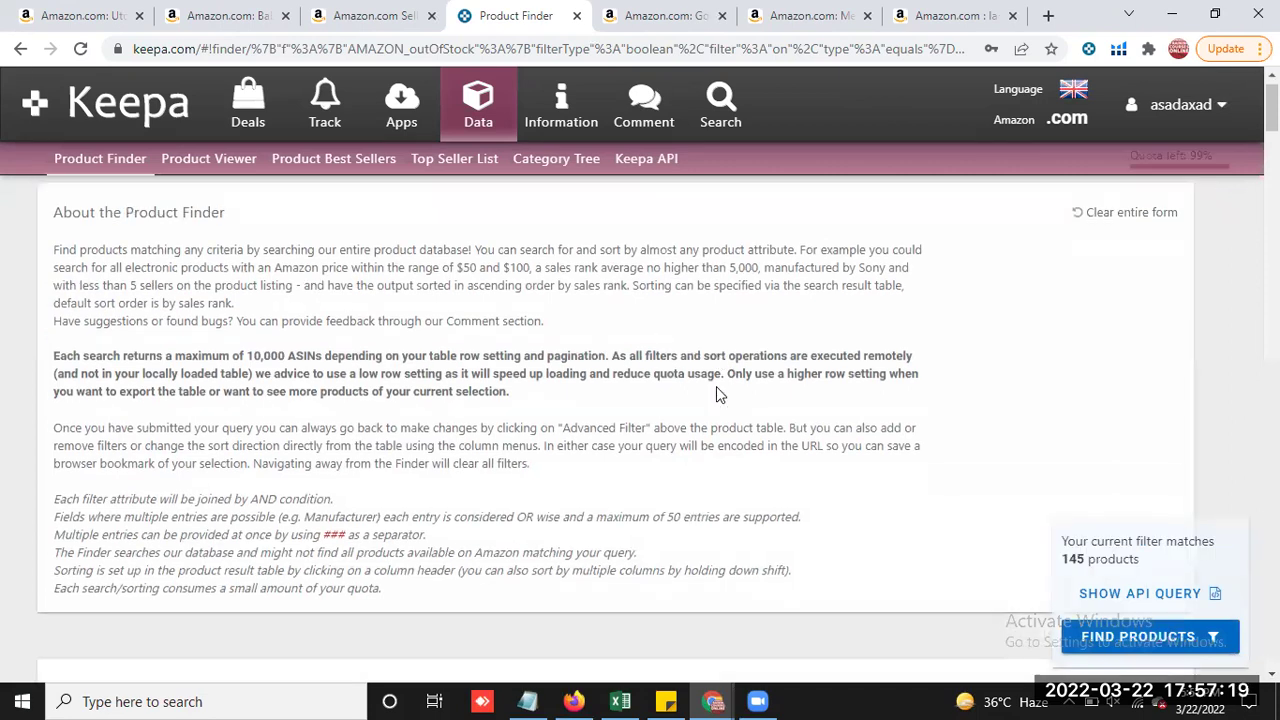
{"action": "scroll", "coordinate": [804, 459], "scroll_direction": "down", "scroll_amount": 1}
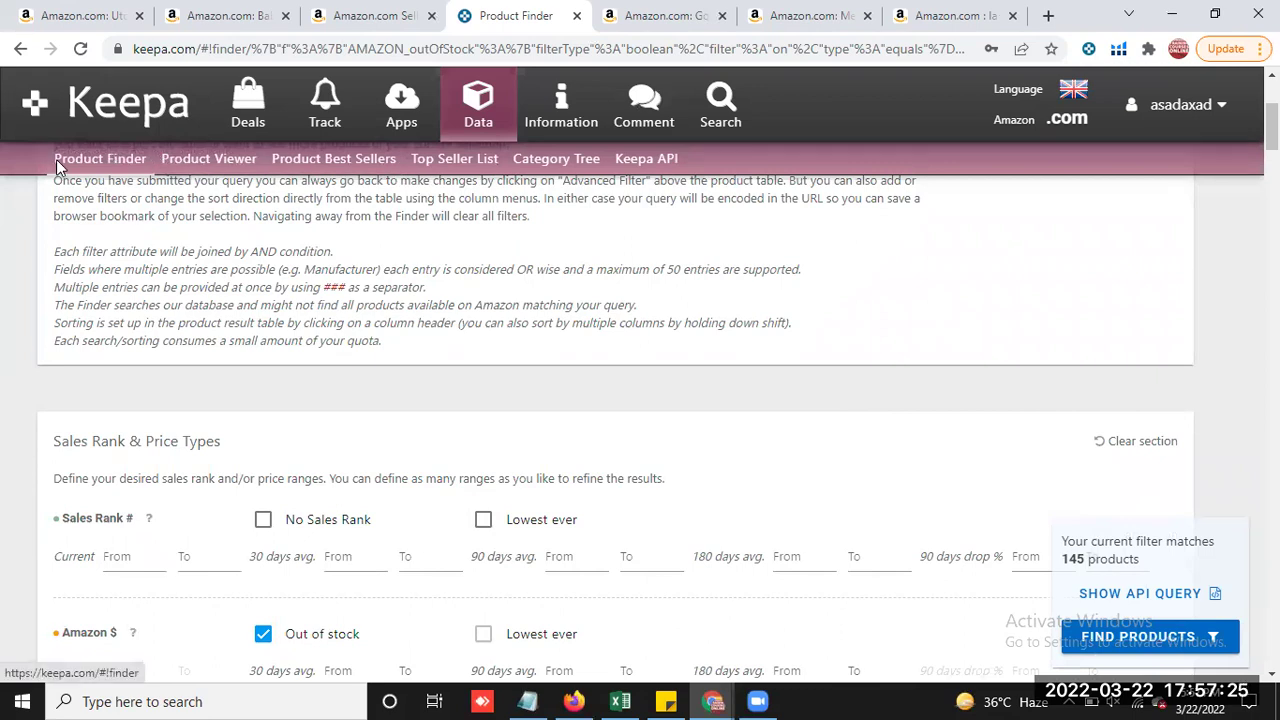
{"action": "scroll", "coordinate": [306, 180], "scroll_direction": "down", "scroll_amount": 2}
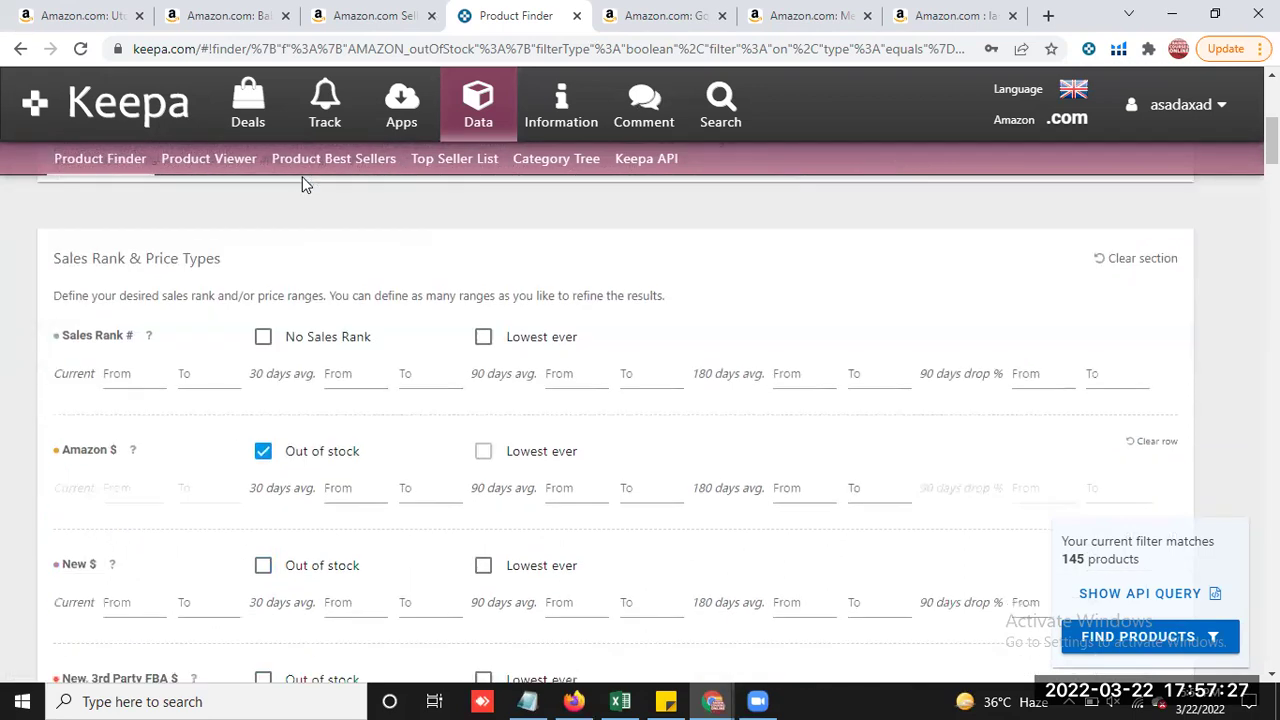
{"action": "scroll", "coordinate": [580, 491], "scroll_direction": "down", "scroll_amount": 1}
{"action": "scroll", "coordinate": [364, 498], "scroll_direction": "down", "scroll_amount": 3}
{"action": "scroll", "coordinate": [363, 497], "scroll_direction": "down", "scroll_amount": 5}
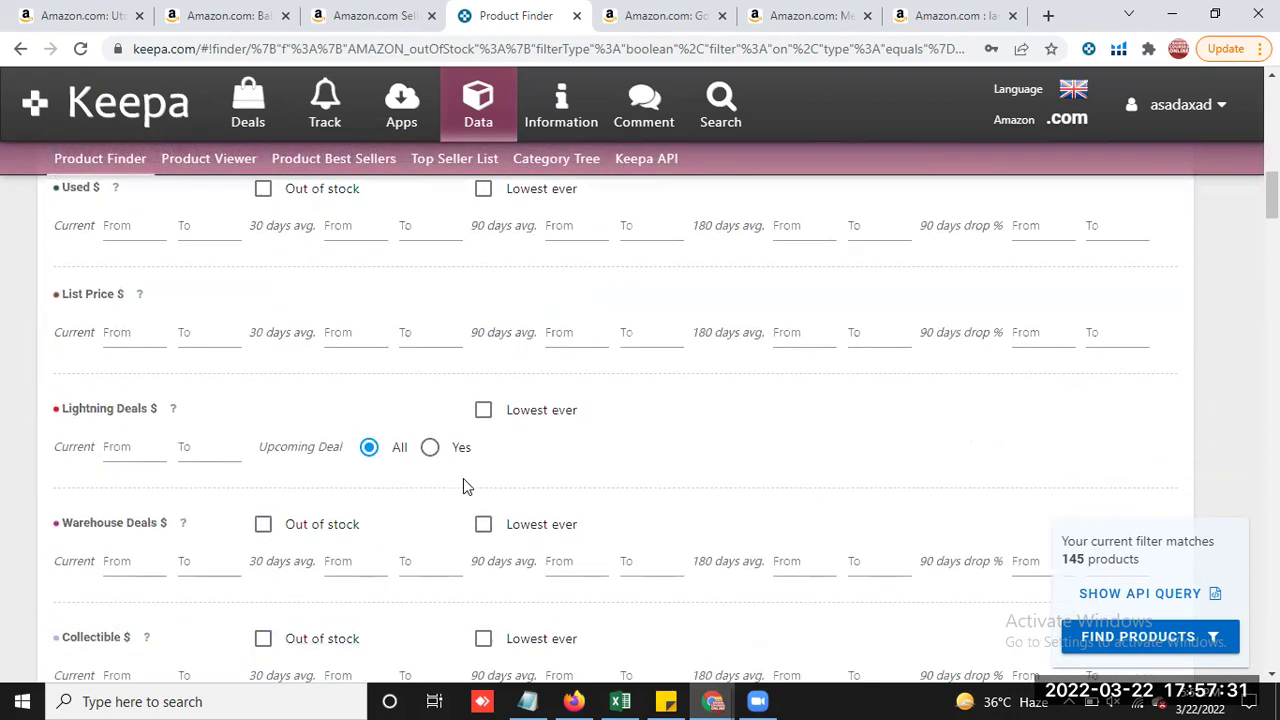
{"action": "scroll", "coordinate": [643, 457], "scroll_direction": "down", "scroll_amount": 5}
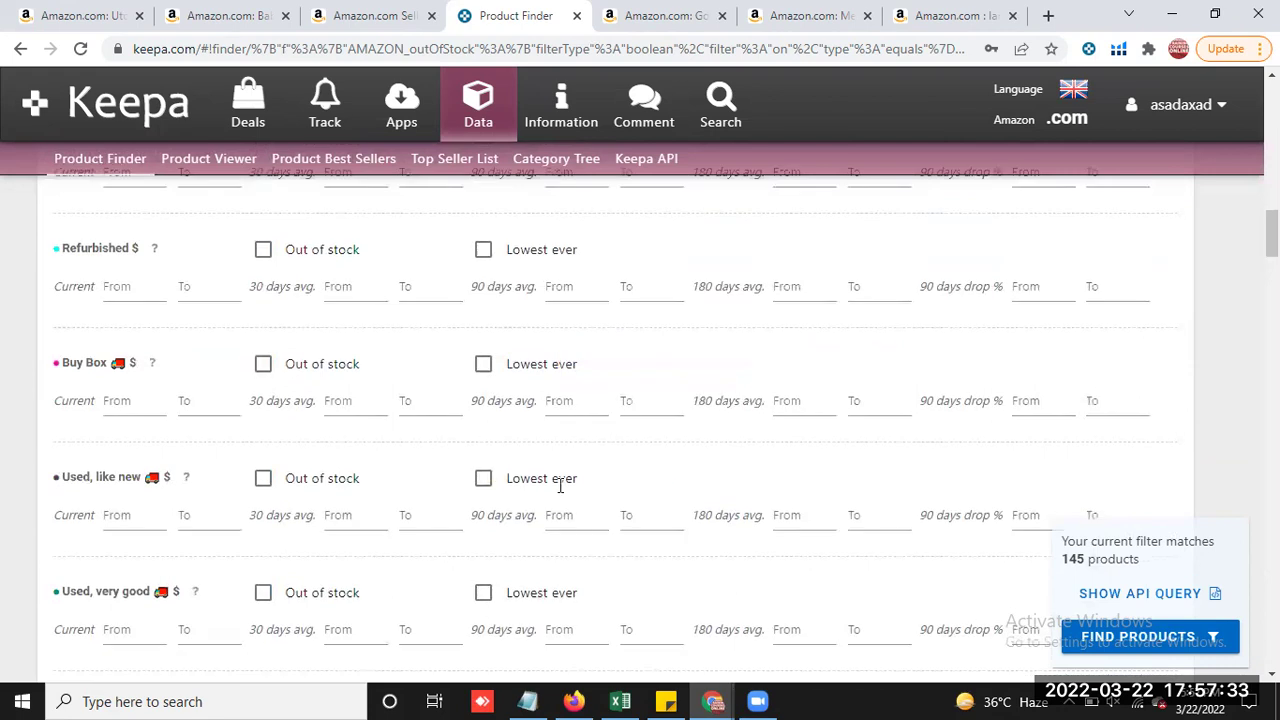
{"action": "scroll", "coordinate": [613, 480], "scroll_direction": "down", "scroll_amount": 8}
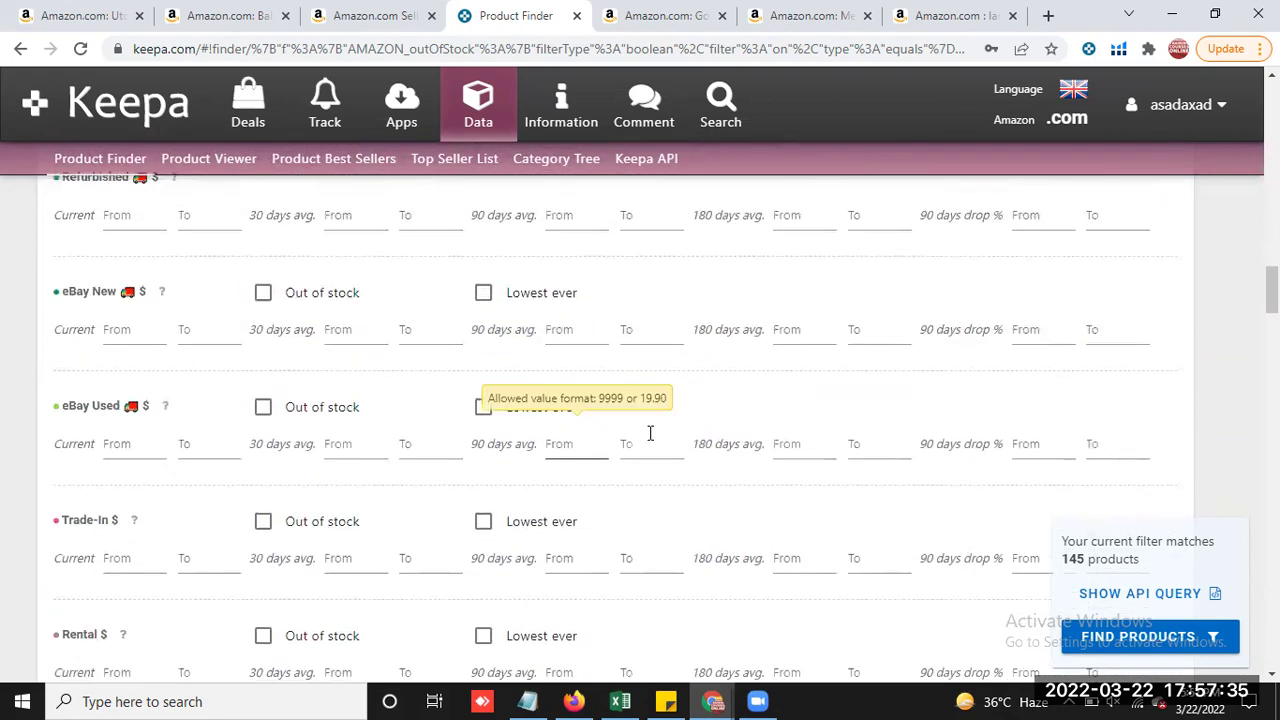
{"action": "scroll", "coordinate": [723, 486], "scroll_direction": "down", "scroll_amount": 2}
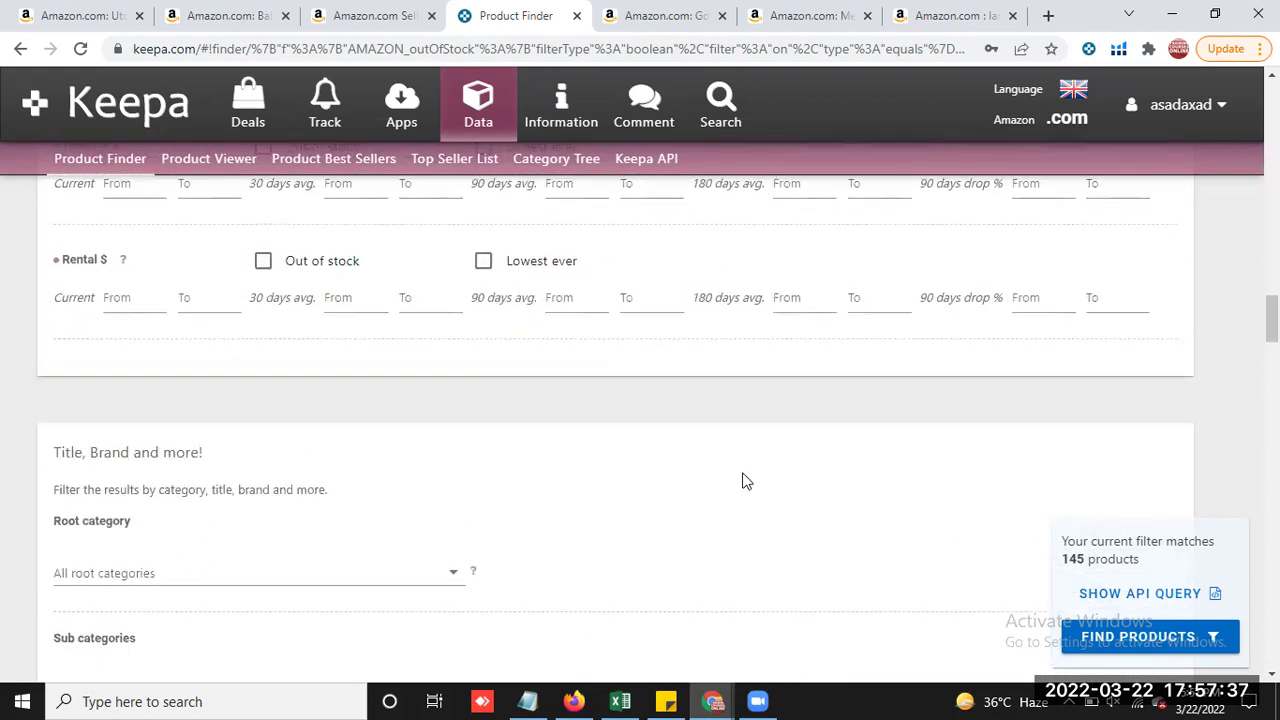
{"action": "scroll", "coordinate": [742, 481], "scroll_direction": "down", "scroll_amount": 5}
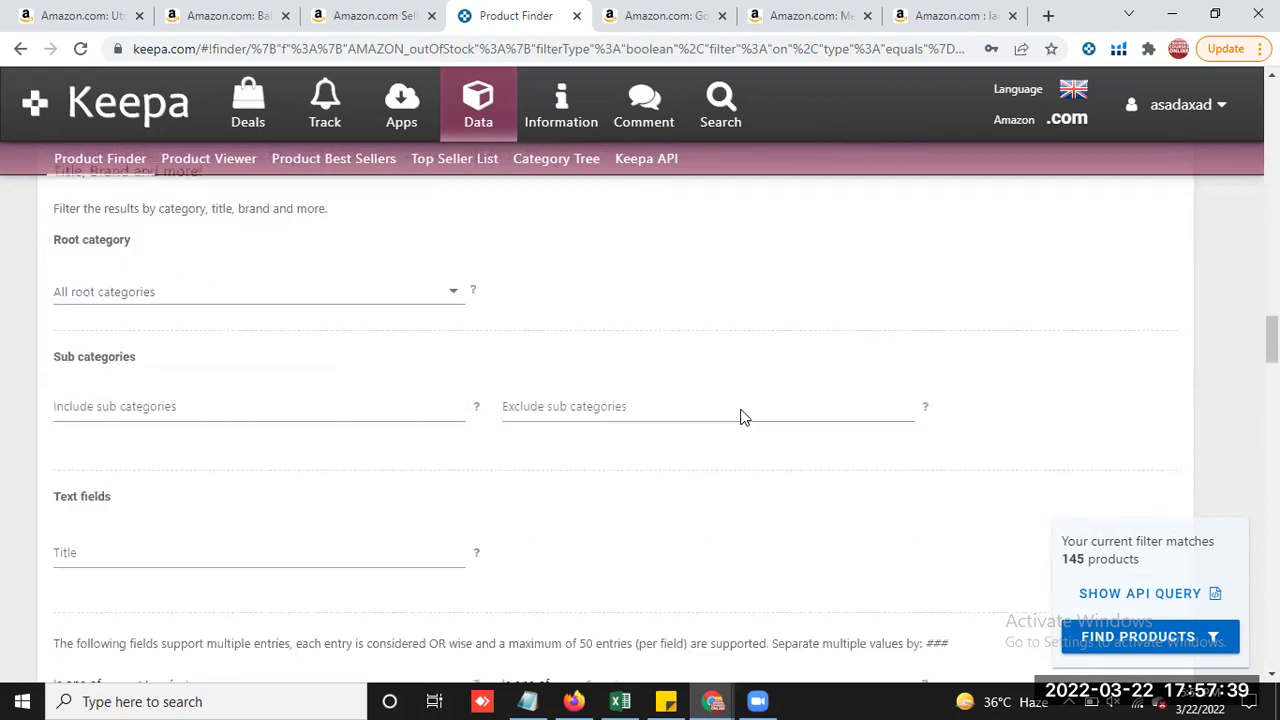
{"action": "scroll", "coordinate": [742, 408], "scroll_direction": "down", "scroll_amount": 7}
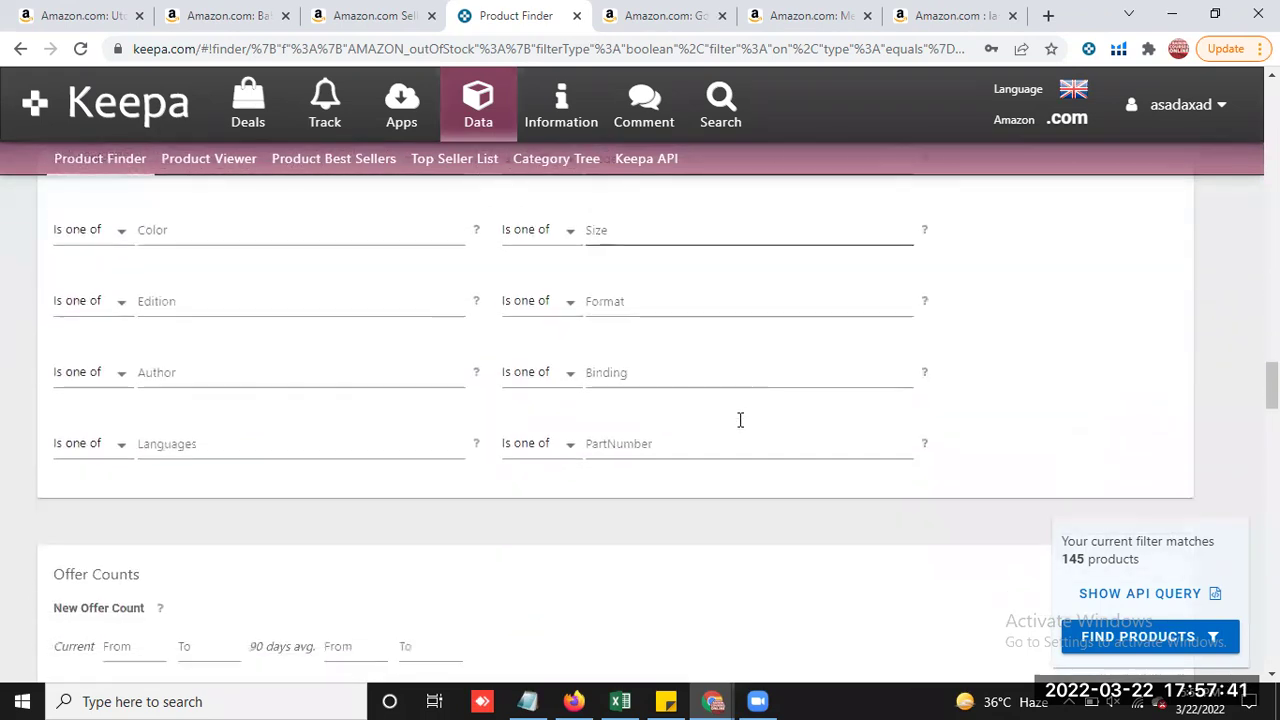
{"action": "scroll", "coordinate": [740, 420], "scroll_direction": "down", "scroll_amount": 1}
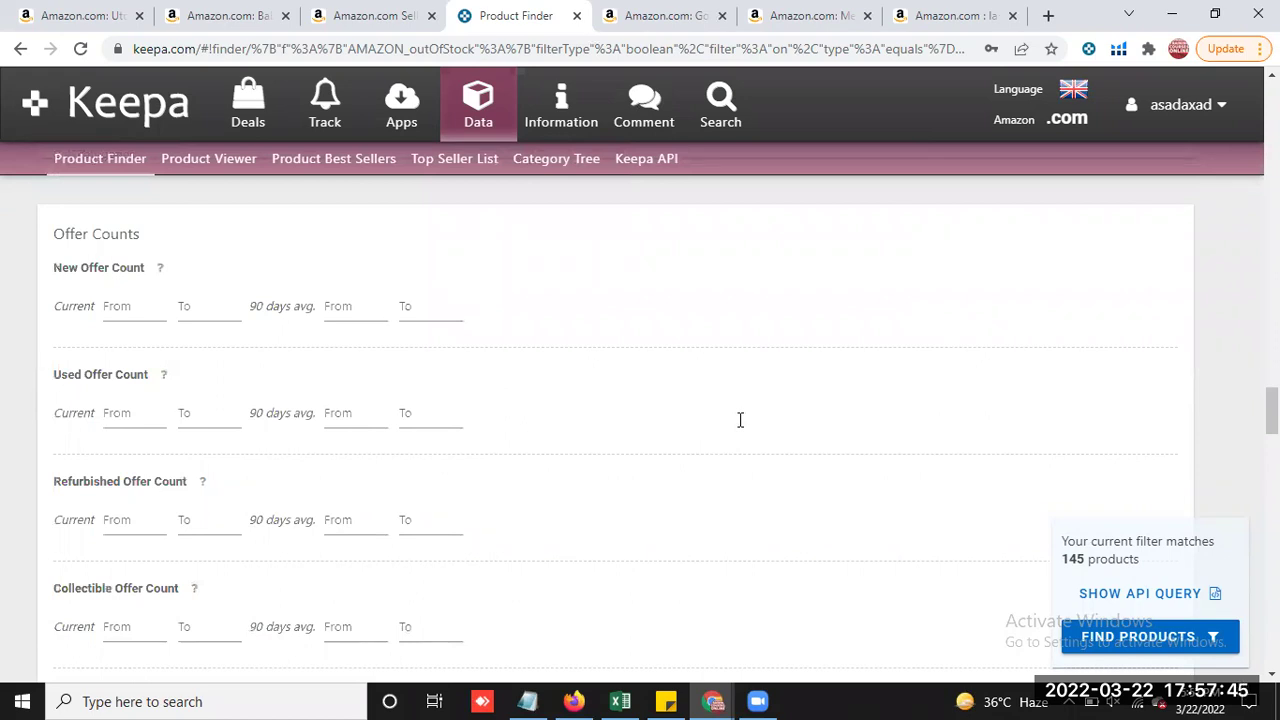
{"action": "scroll", "coordinate": [740, 420], "scroll_direction": "down", "scroll_amount": 3}
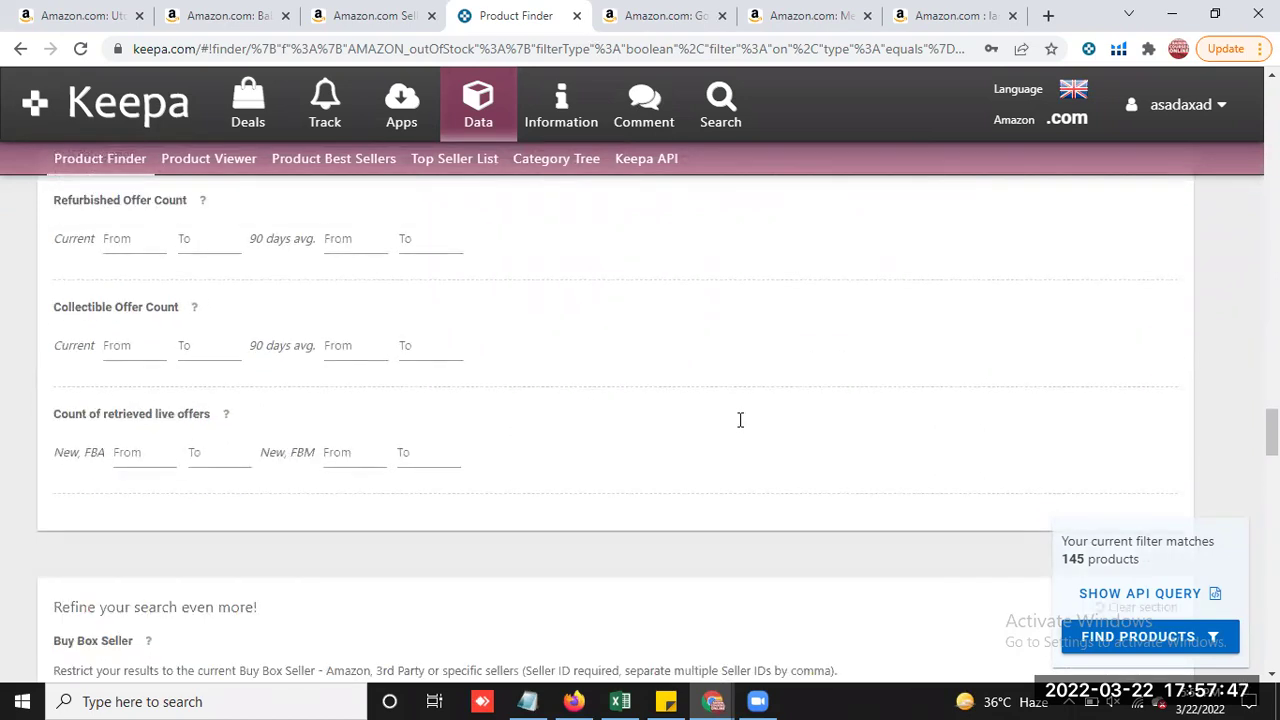
{"action": "scroll", "coordinate": [740, 420], "scroll_direction": "down", "scroll_amount": 5}
{"action": "scroll", "coordinate": [733, 411], "scroll_direction": "down", "scroll_amount": 3}
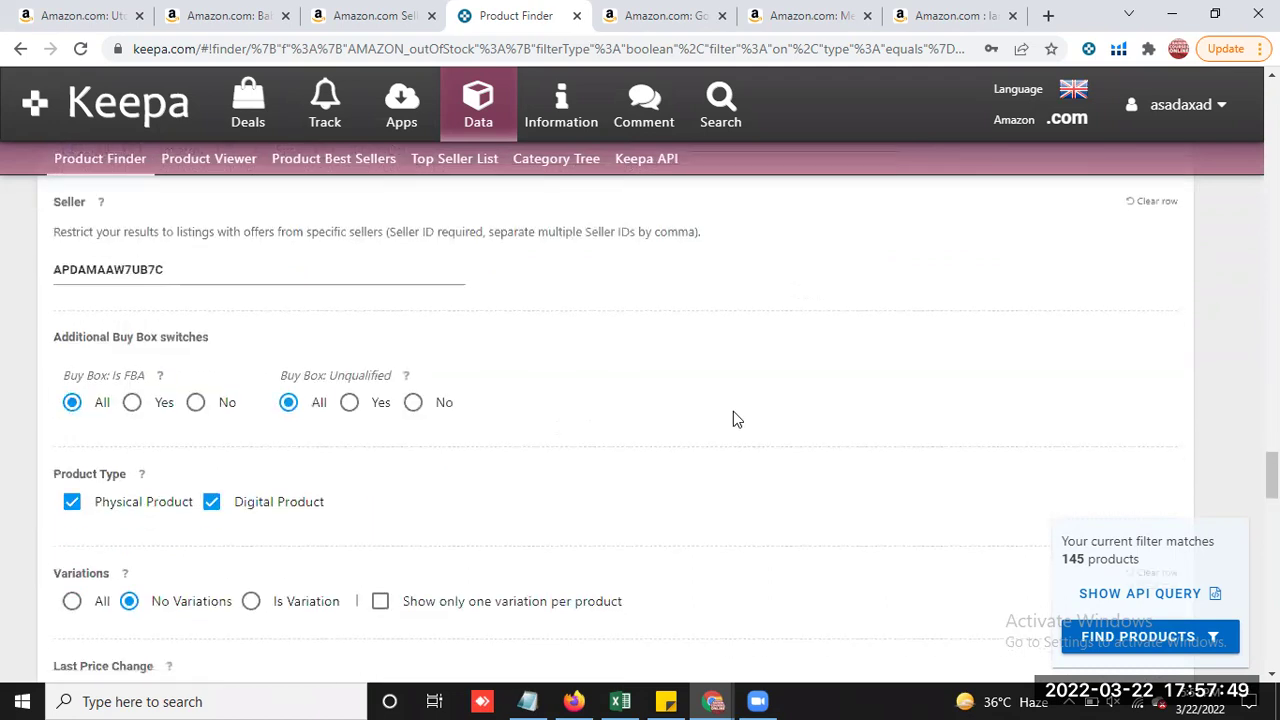
{"action": "scroll", "coordinate": [307, 367], "scroll_direction": "up", "scroll_amount": 1}
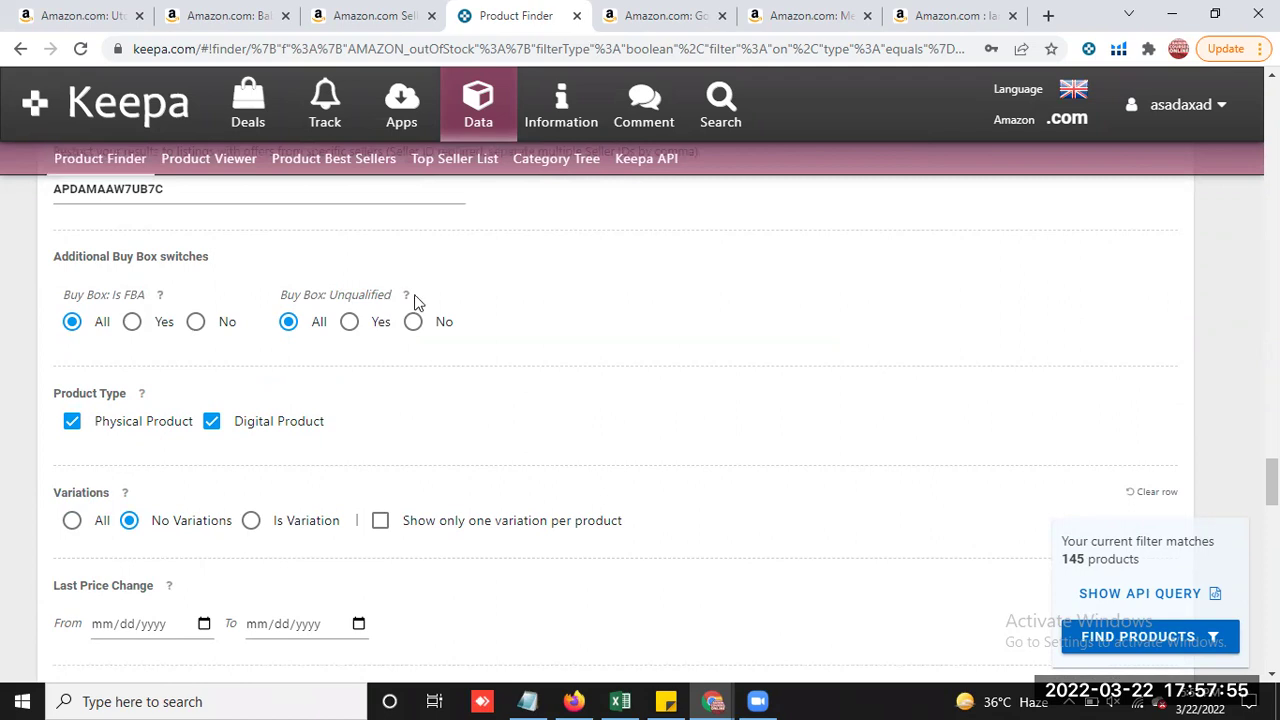
{"action": "left_click", "coordinate": [351, 328]}
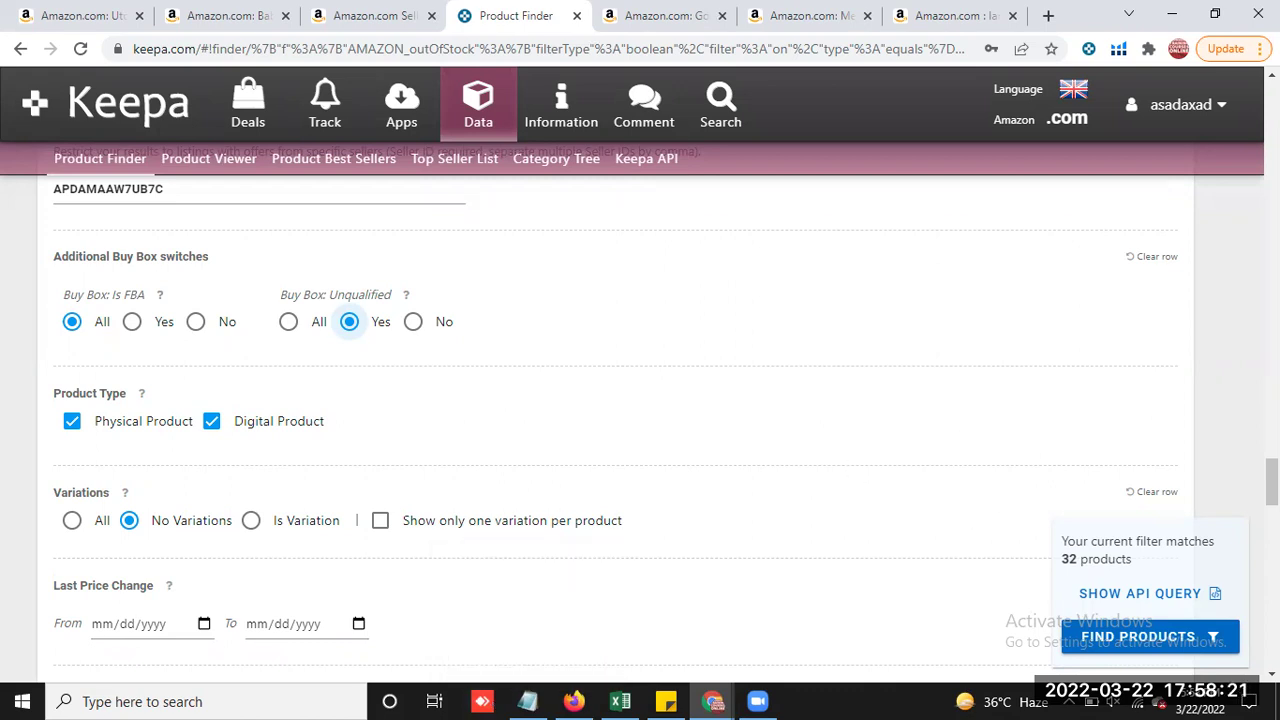
Run the product search with the updated filter criteria
{"action": "scroll", "coordinate": [1020, 360], "scroll_direction": "down", "scroll_amount": 2}
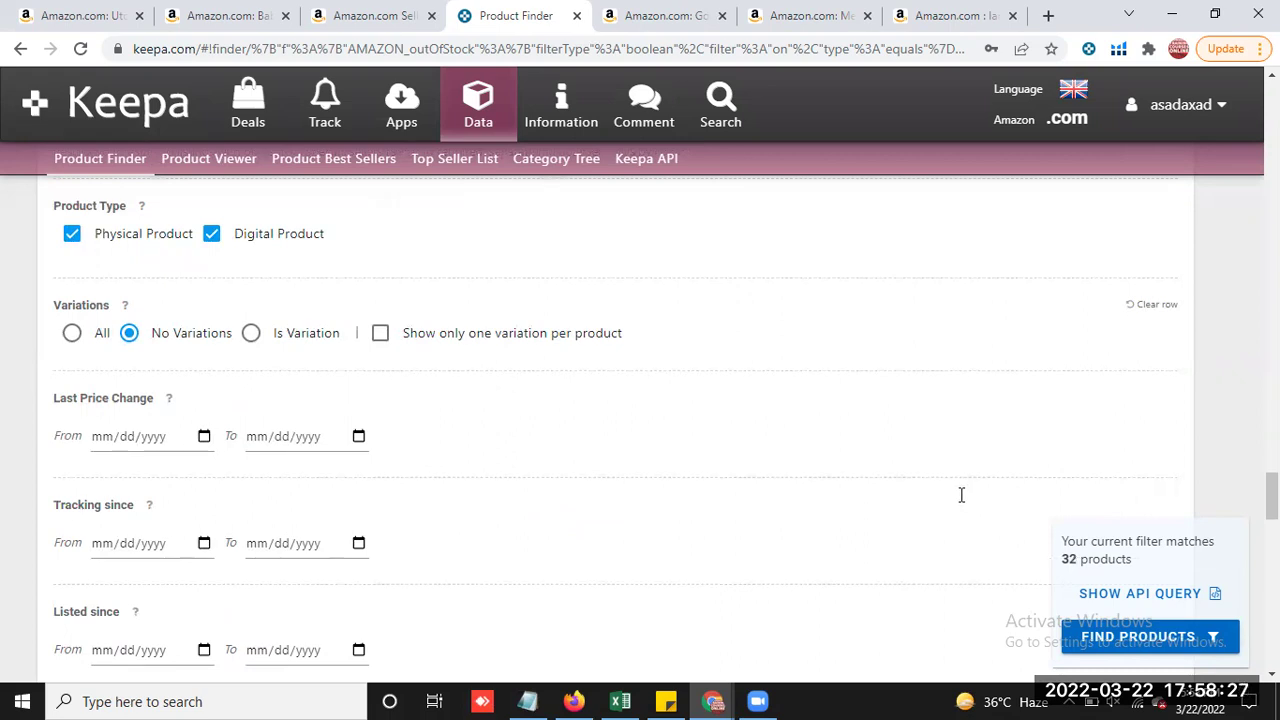
{"action": "scroll", "coordinate": [961, 495], "scroll_direction": "up", "scroll_amount": 1}
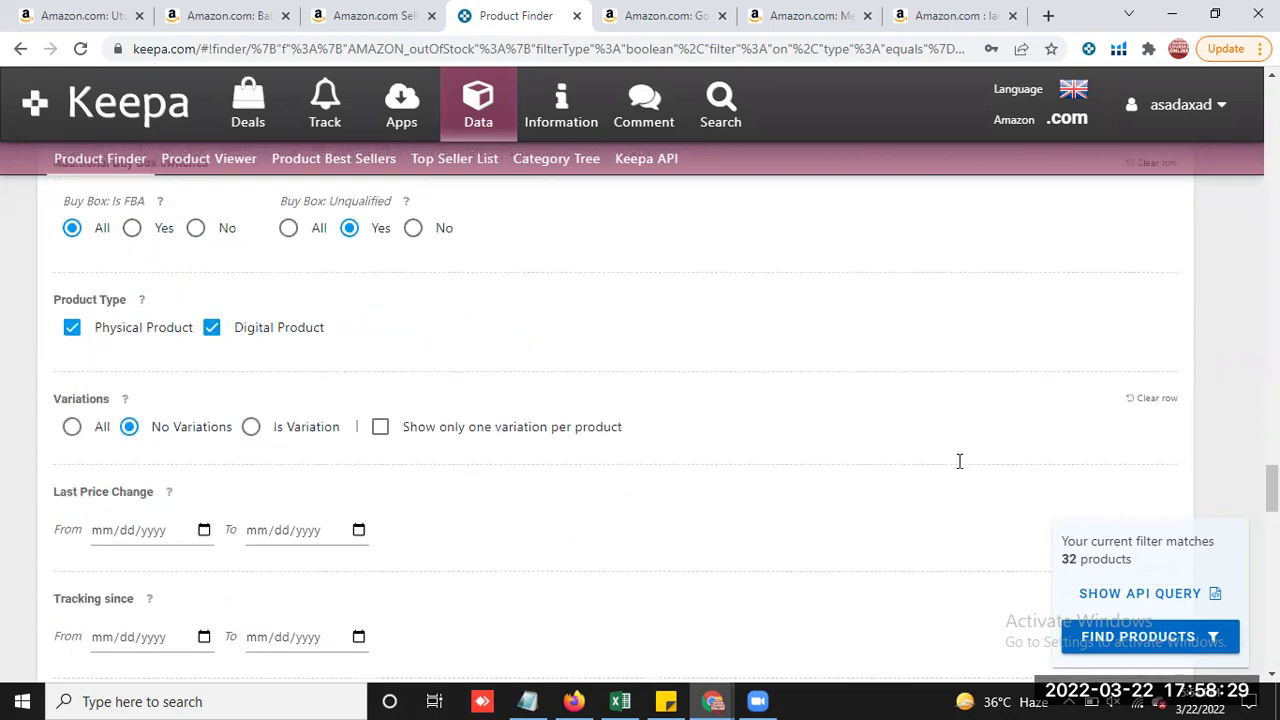
{"action": "scroll", "coordinate": [691, 429], "scroll_direction": "down", "scroll_amount": 3}
{"action": "scroll", "coordinate": [691, 429], "scroll_direction": "down", "scroll_amount": 6}
{"action": "scroll", "coordinate": [630, 475], "scroll_direction": "down", "scroll_amount": 6}
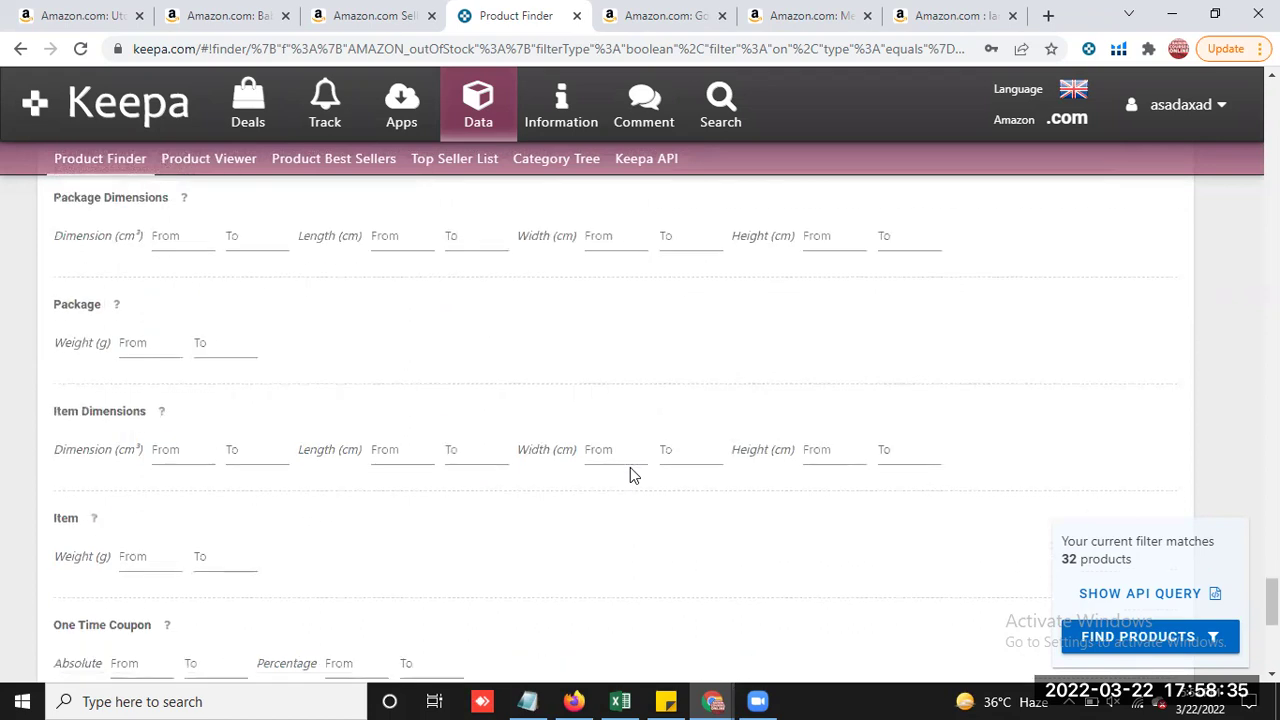
{"action": "scroll", "coordinate": [674, 466], "scroll_direction": "down", "scroll_amount": 4}
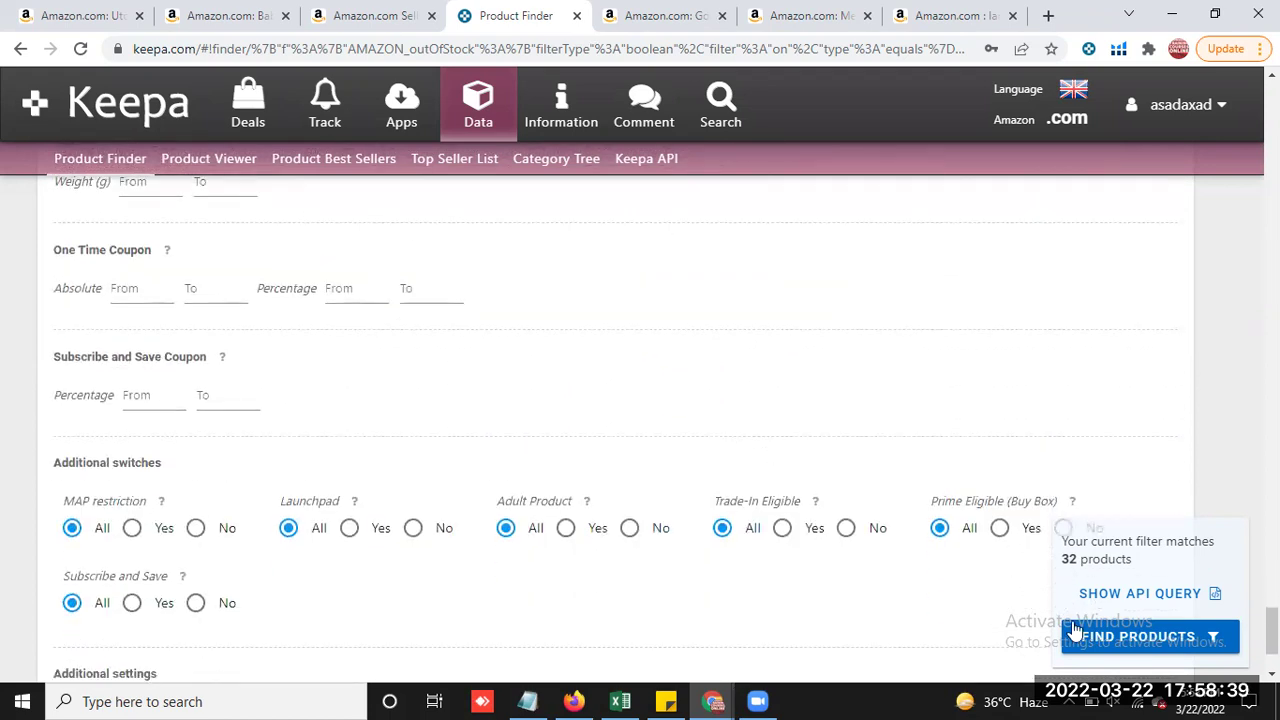
{"action": "left_click", "coordinate": [1145, 643]}
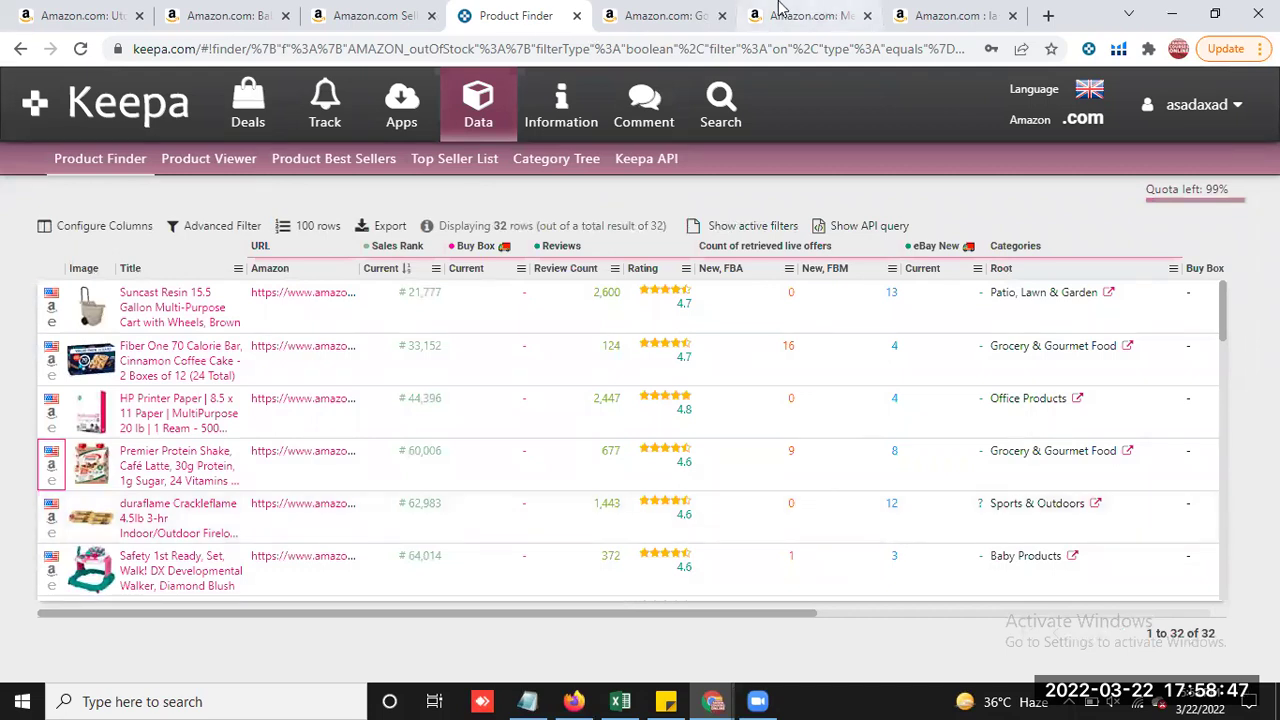
Close the three Amazon listings left open from the previous search, starting with Good'n'Fun
{"action": "left_click", "coordinate": [722, 16]}
{"action": "left_click", "coordinate": [722, 16]}
{"action": "left_click", "coordinate": [722, 16]}
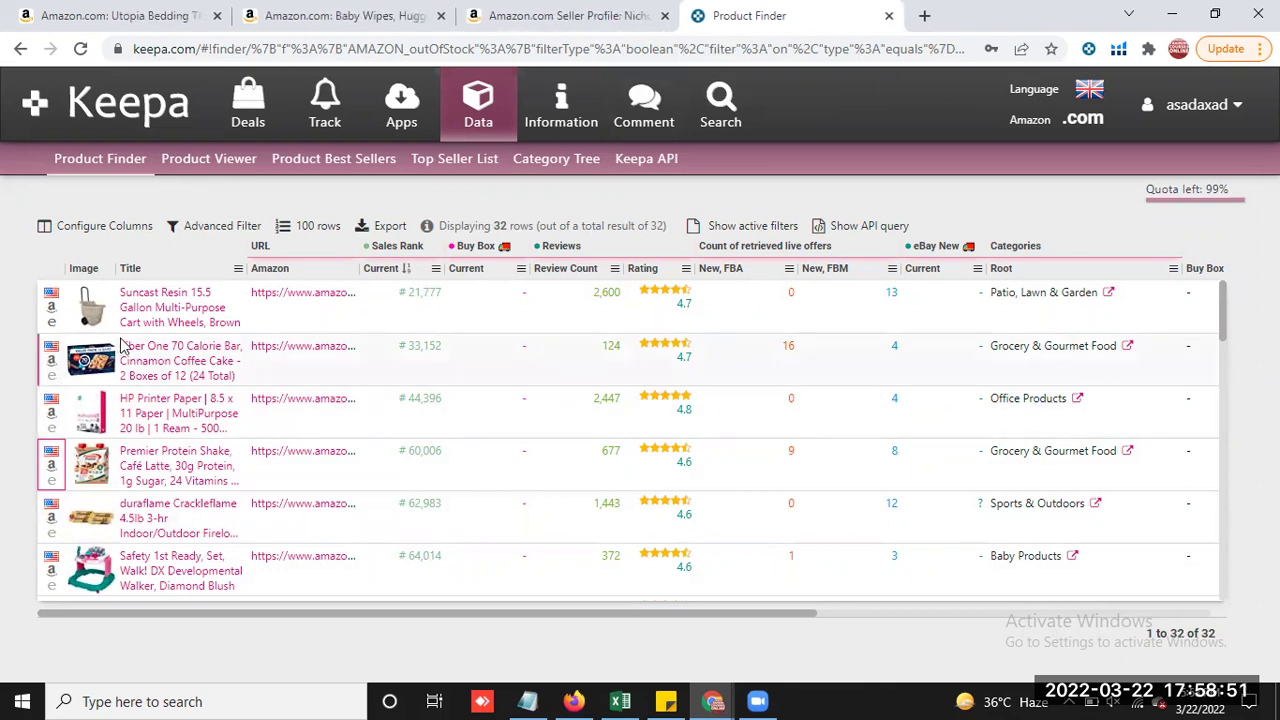
Open the Amazon listings for the Suncast Resin cart, Fiber One coffee cake and HP Printer Paper from the results
{"action": "left_click", "coordinate": [52, 310]}
{"action": "left_click", "coordinate": [52, 360]}
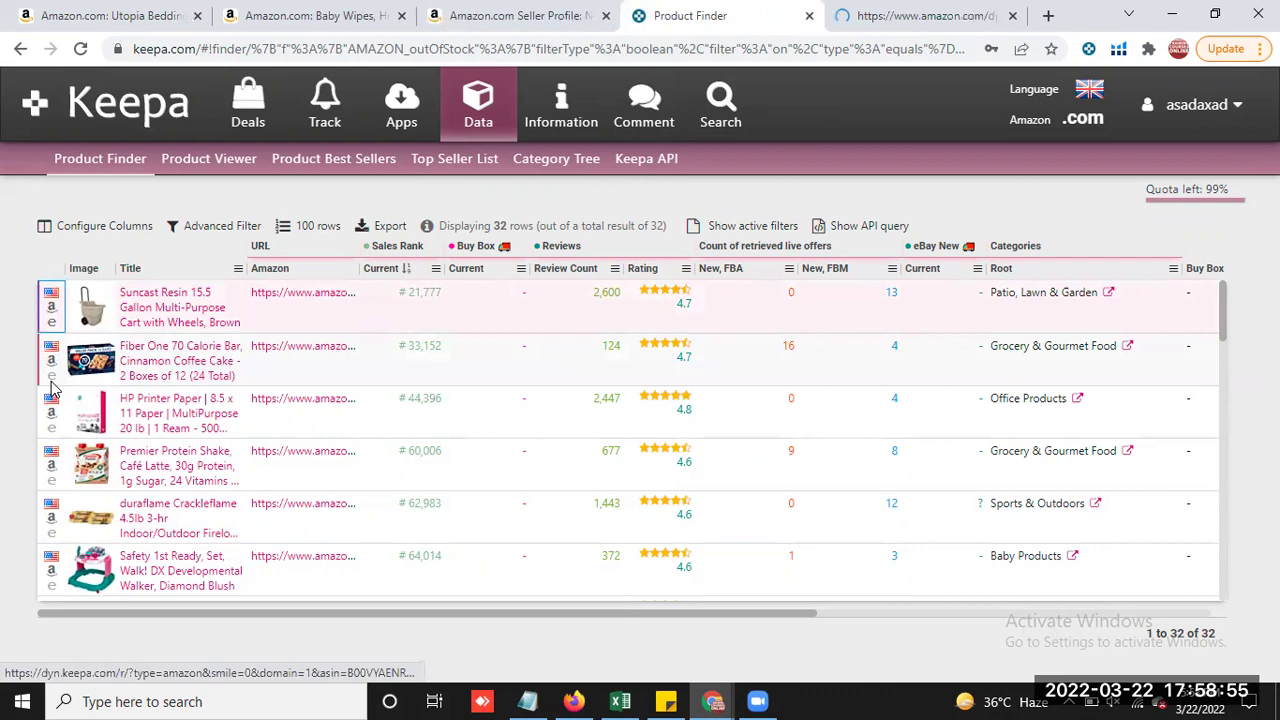
{"action": "left_click", "coordinate": [52, 412]}
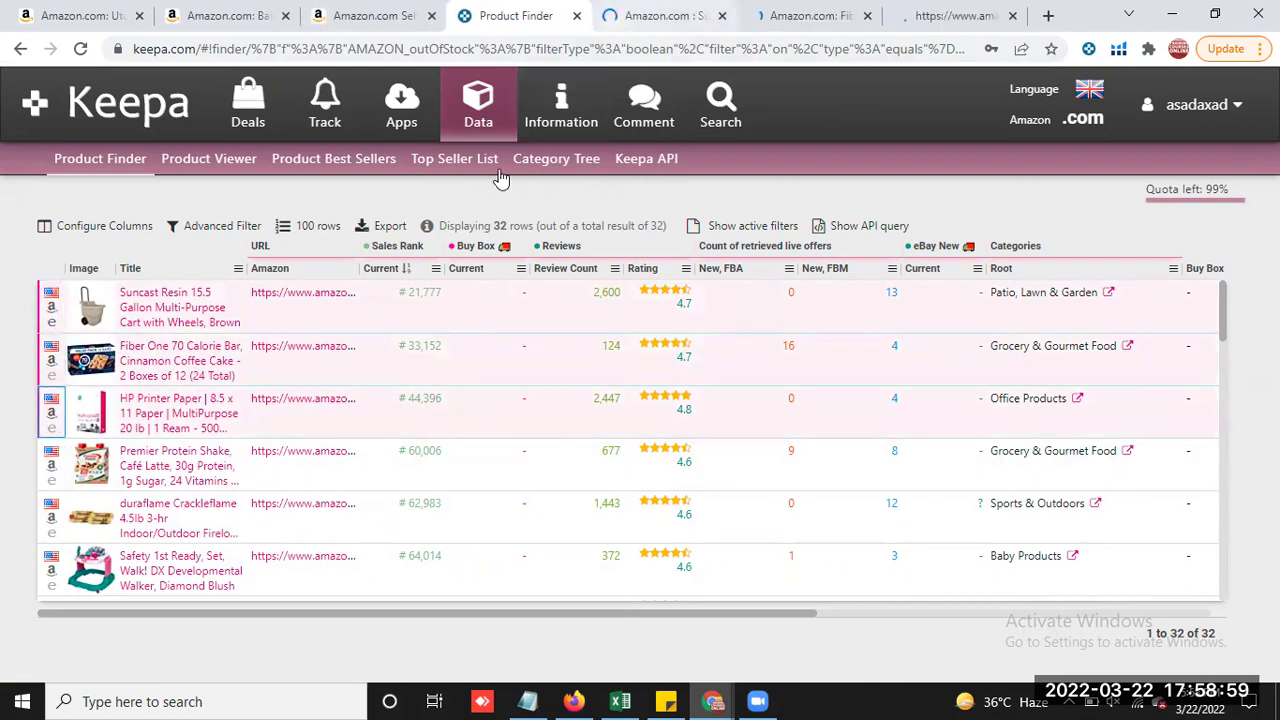
Review all buying options of the Suncast Resin cart, checking sellers, prices and stock, and close its listing
{"action": "left_click", "coordinate": [665, 15]}
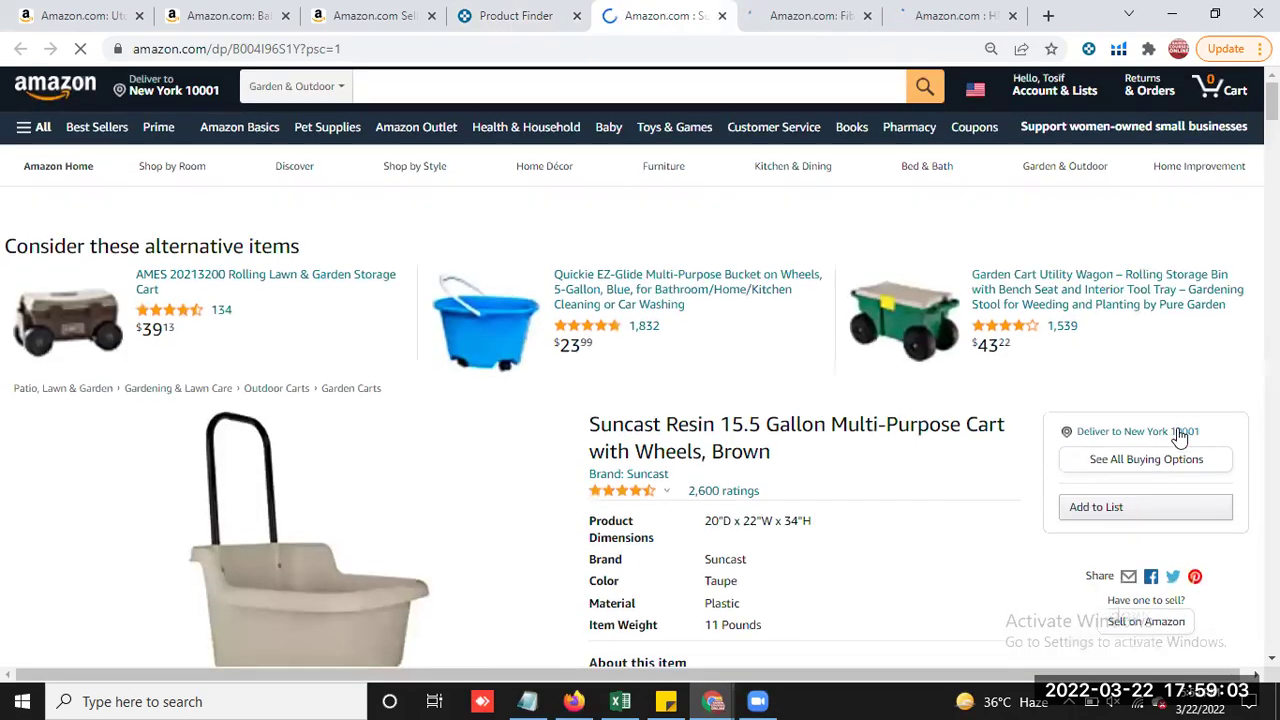
{"action": "scroll", "coordinate": [1180, 440], "scroll_direction": "down", "scroll_amount": 2}
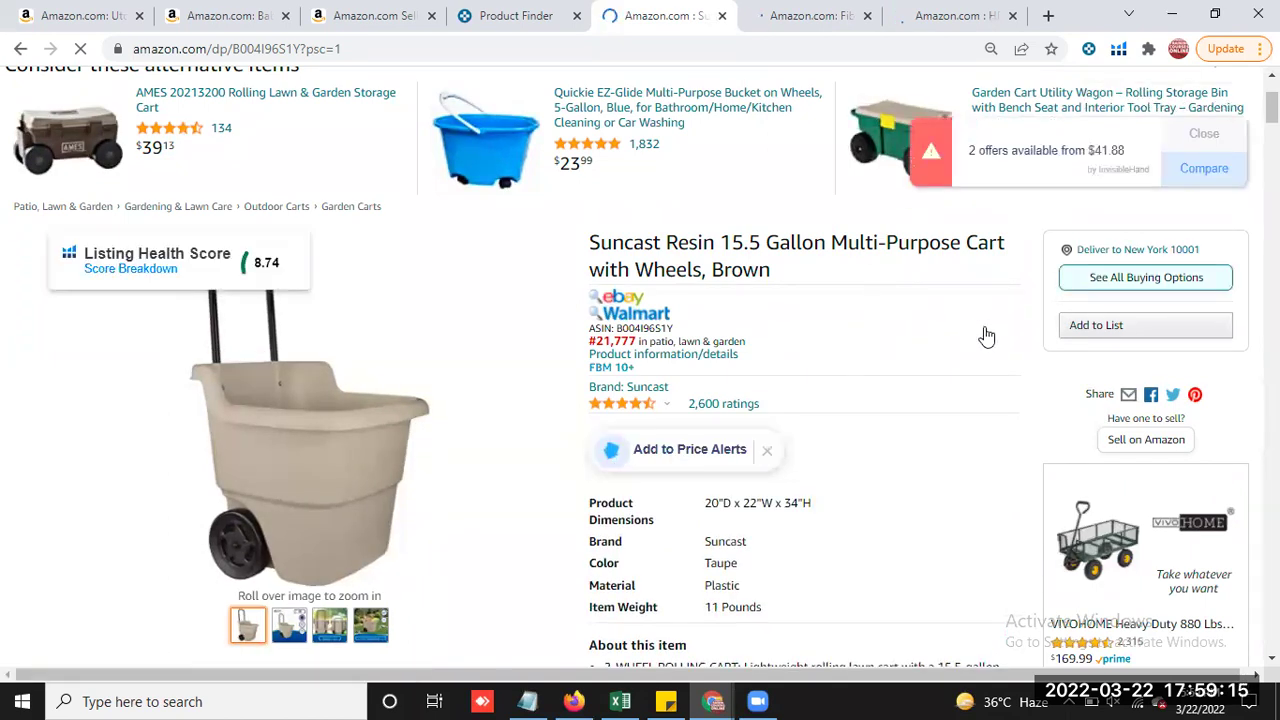
{"action": "scroll", "coordinate": [1063, 357], "scroll_direction": "down", "scroll_amount": 5}
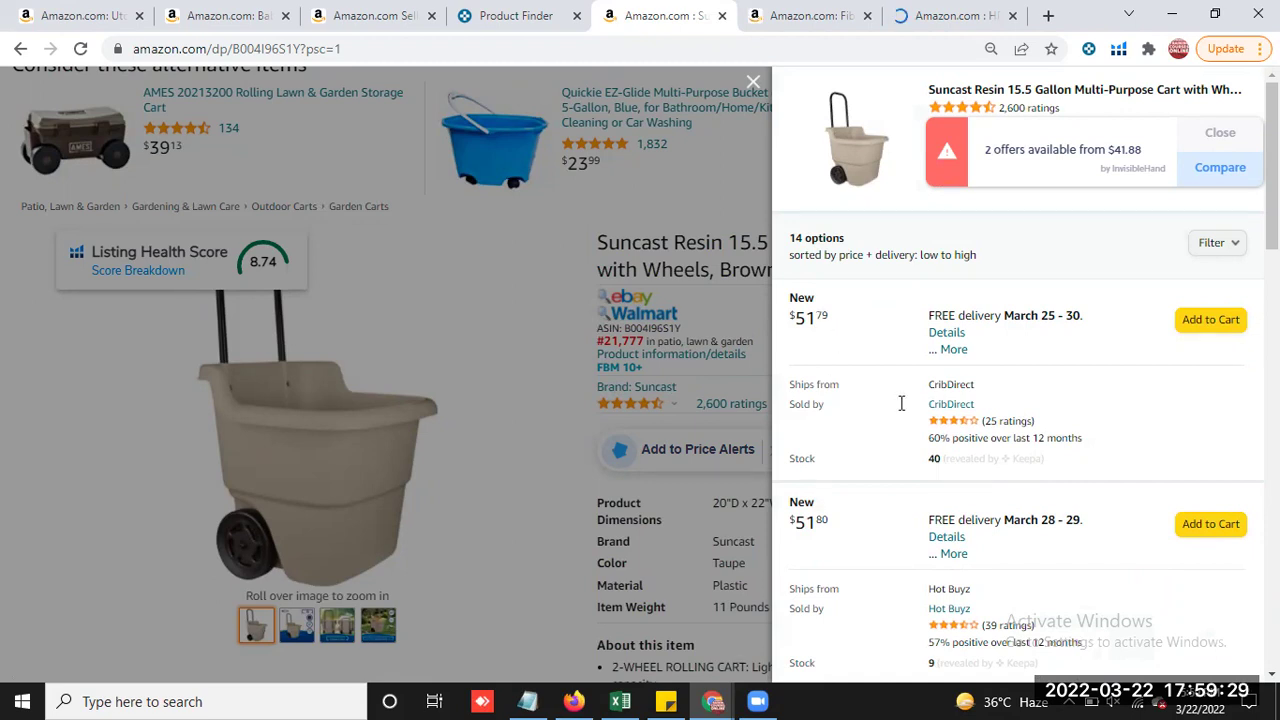
{"action": "scroll", "coordinate": [901, 403], "scroll_direction": "down", "scroll_amount": 8}
{"action": "scroll", "coordinate": [1047, 529], "scroll_direction": "down", "scroll_amount": 4}
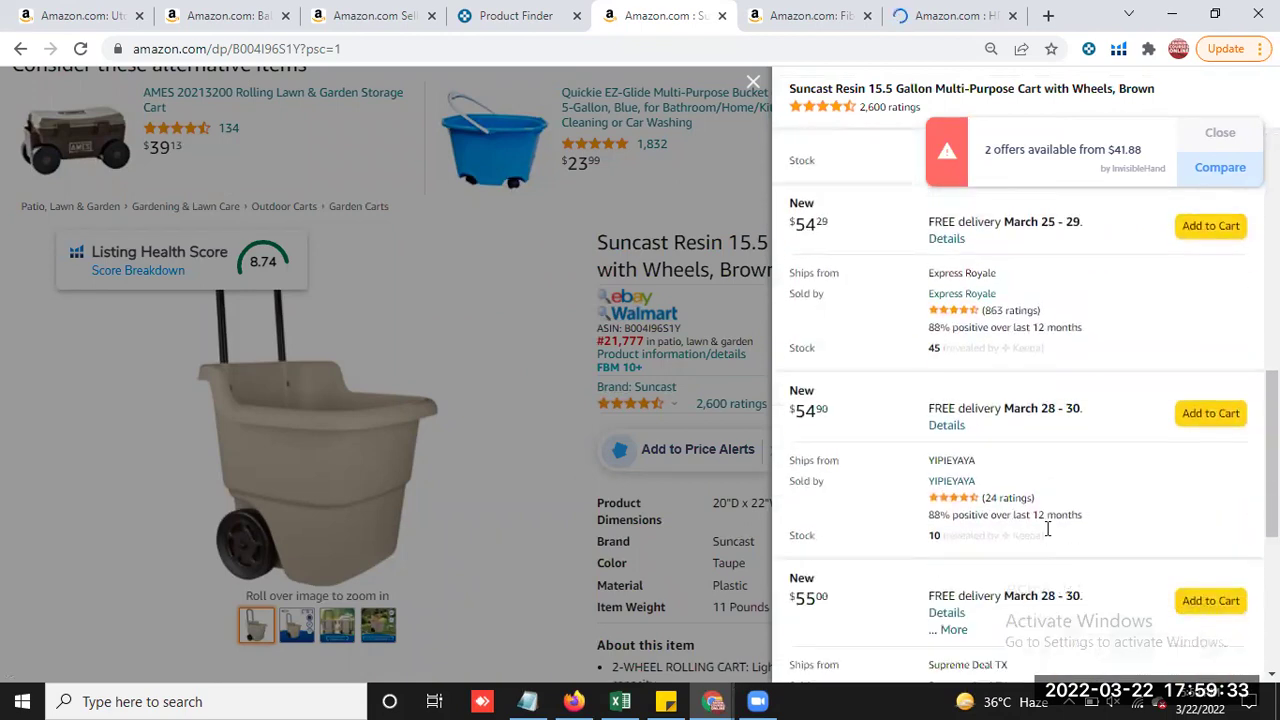
{"action": "scroll", "coordinate": [1047, 529], "scroll_direction": "down", "scroll_amount": 4}
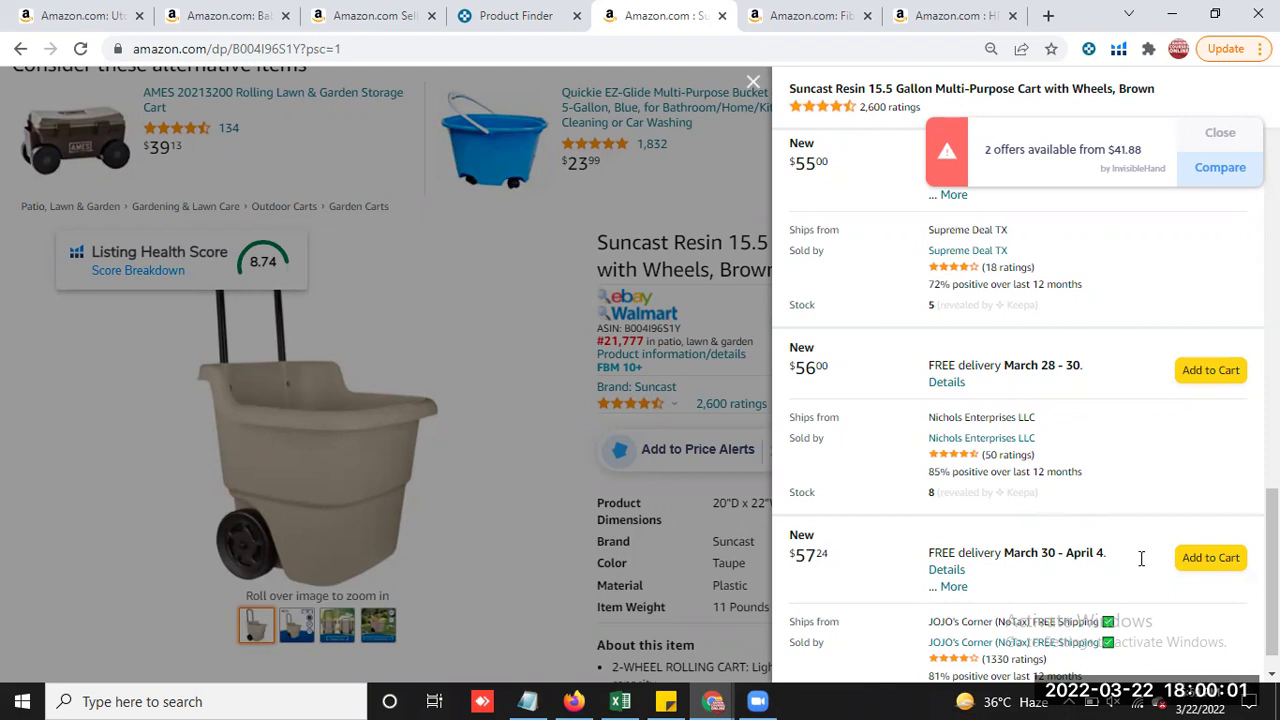
{"action": "scroll", "coordinate": [1150, 560], "scroll_direction": "down", "scroll_amount": 2}
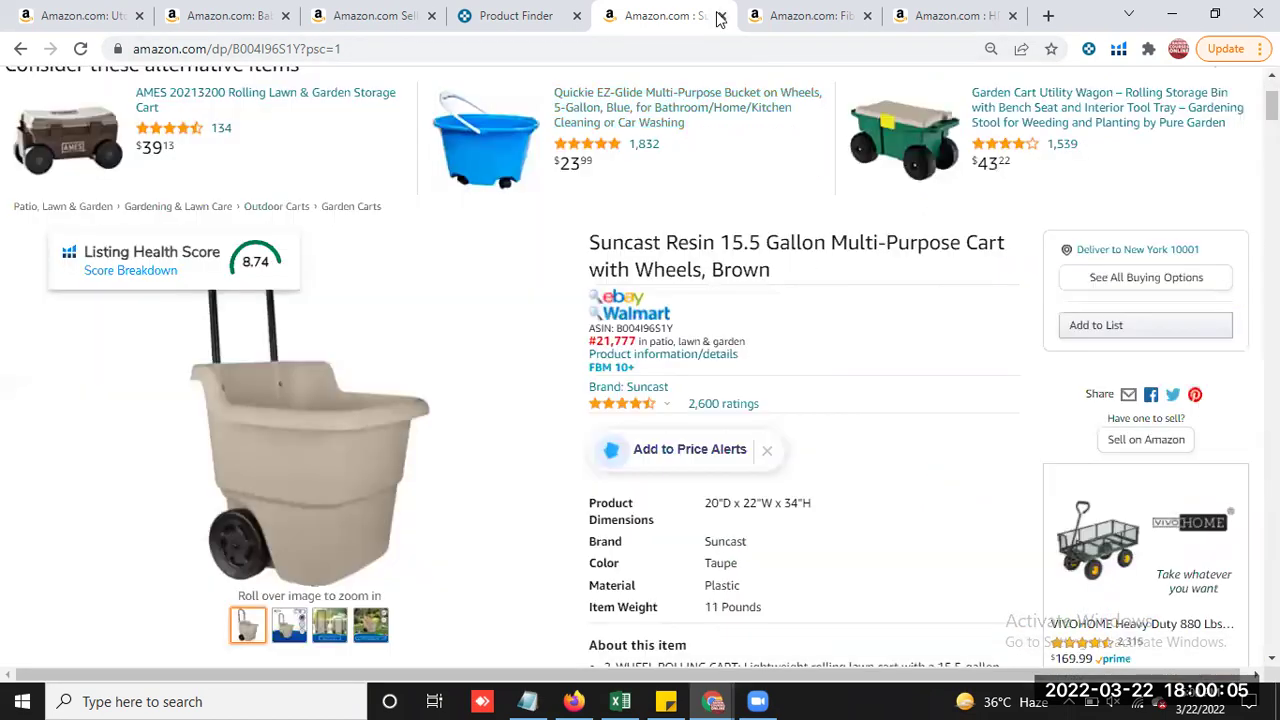
{"action": "left_click", "coordinate": [727, 16]}
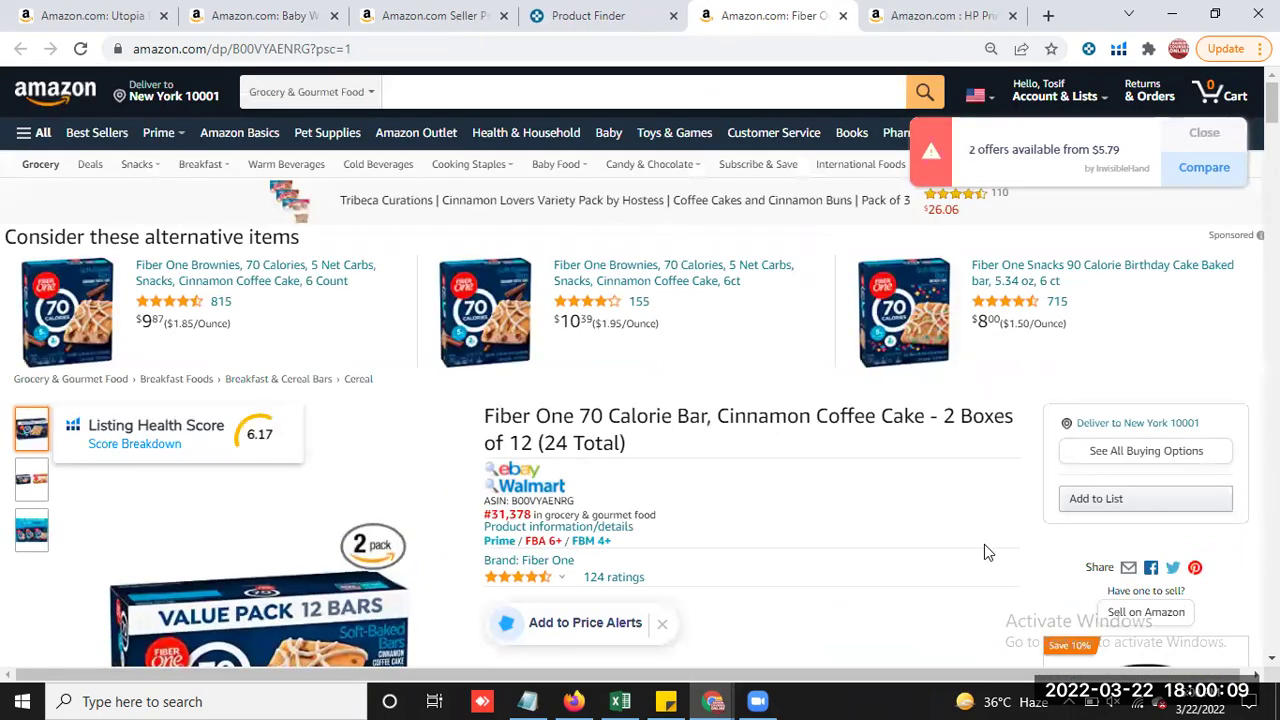
Review all buying options of the Fiber One coffee cake, and close its listing and the HP Printer Paper listing
{"action": "left_click", "coordinate": [1094, 455]}
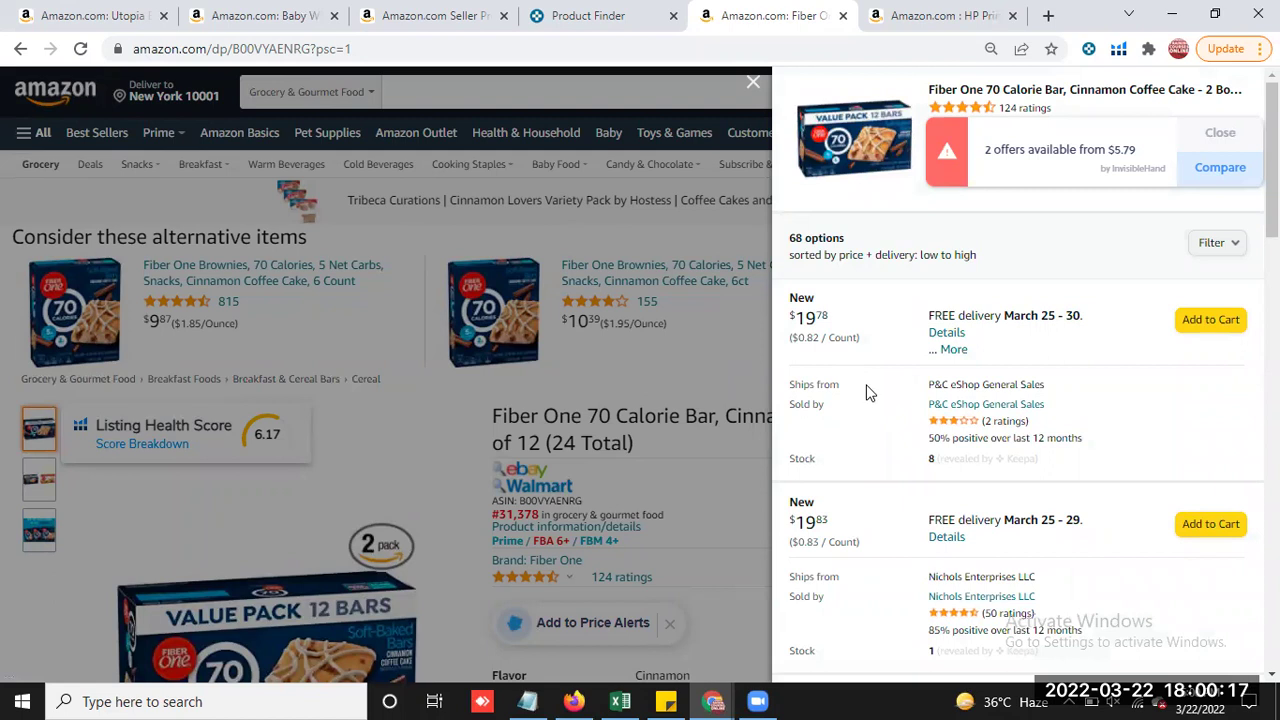
{"action": "scroll", "coordinate": [860, 400], "scroll_direction": "down", "scroll_amount": 2}
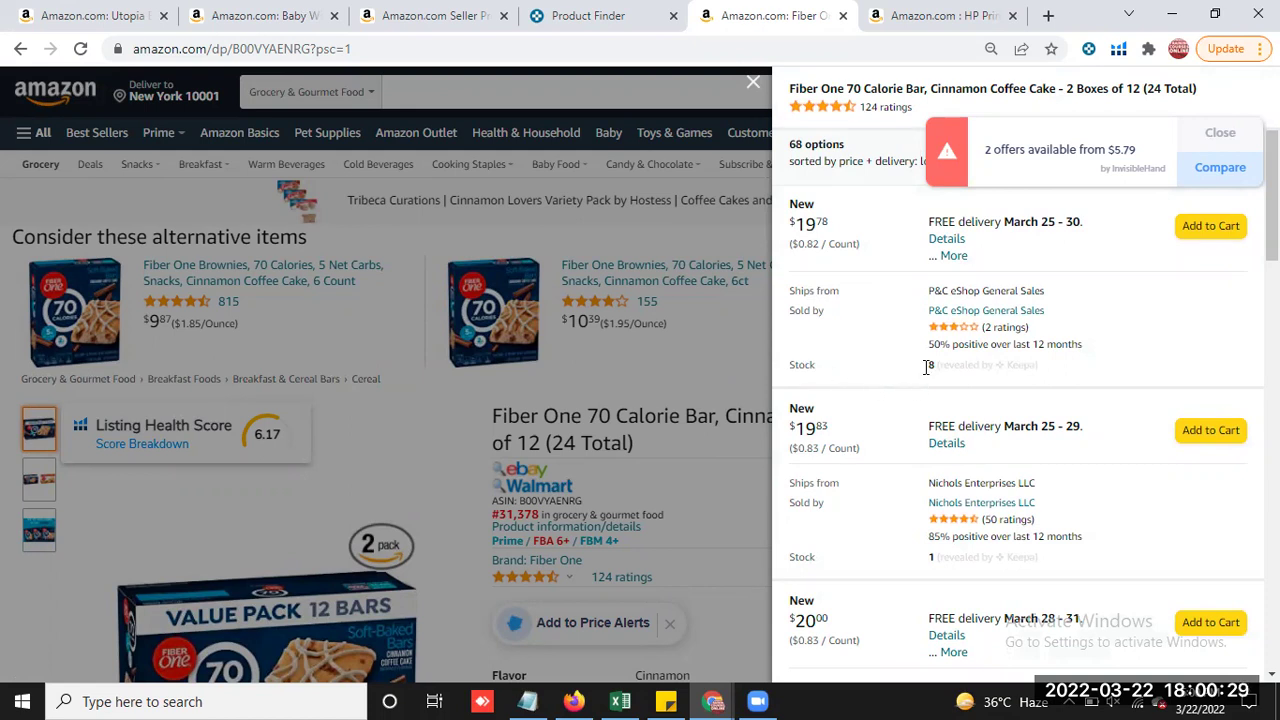
{"action": "scroll", "coordinate": [986, 378], "scroll_direction": "down", "scroll_amount": 1}
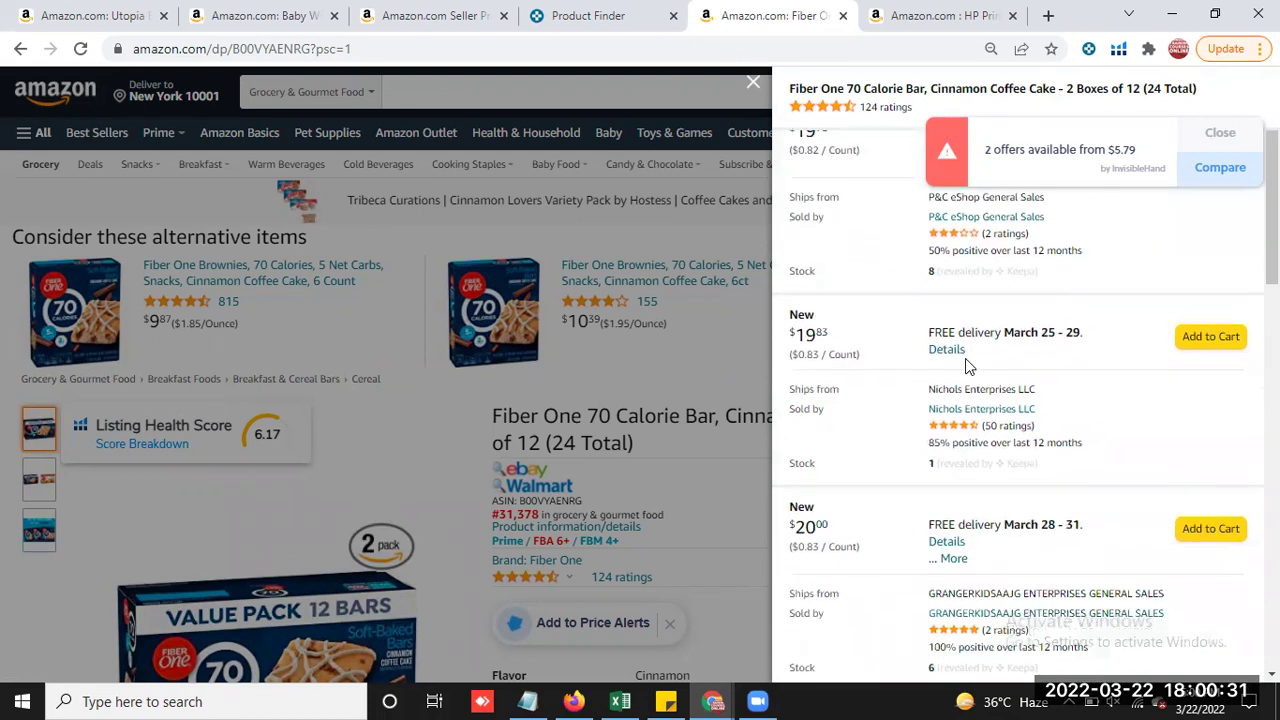
{"action": "scroll", "coordinate": [943, 423], "scroll_direction": "down", "scroll_amount": 2}
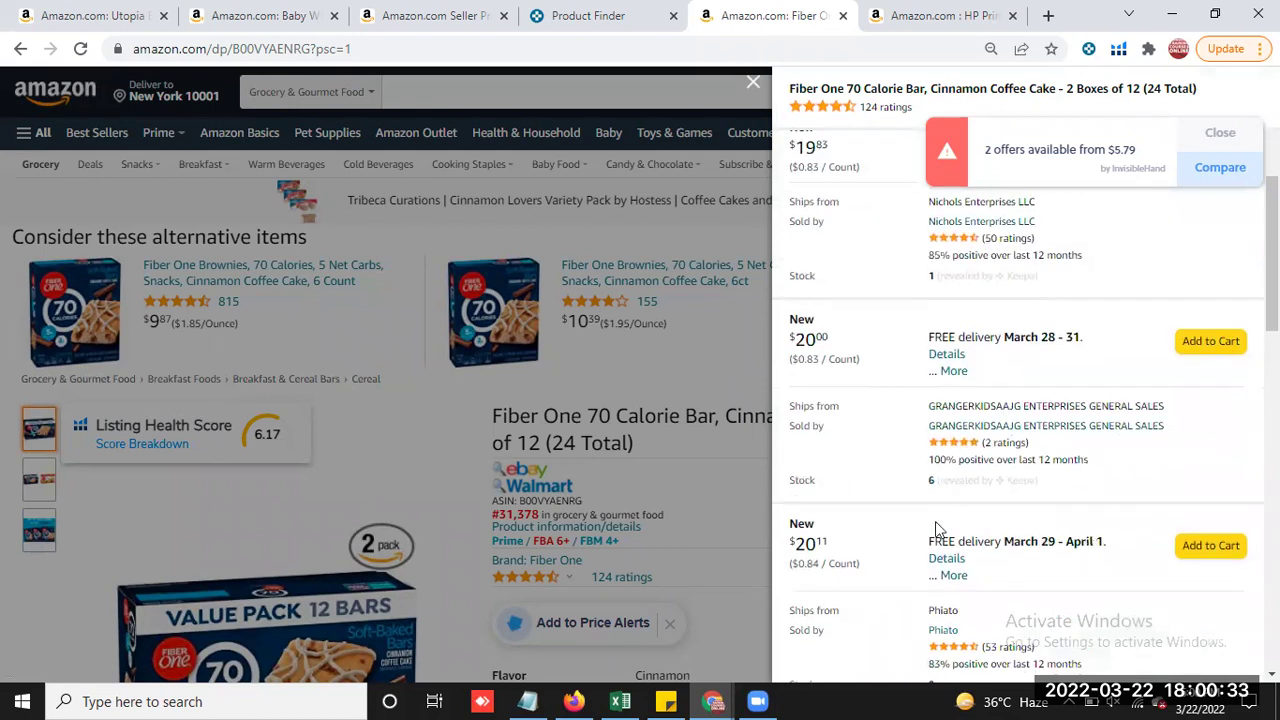
{"action": "scroll", "coordinate": [938, 478], "scroll_direction": "down", "scroll_amount": 4}
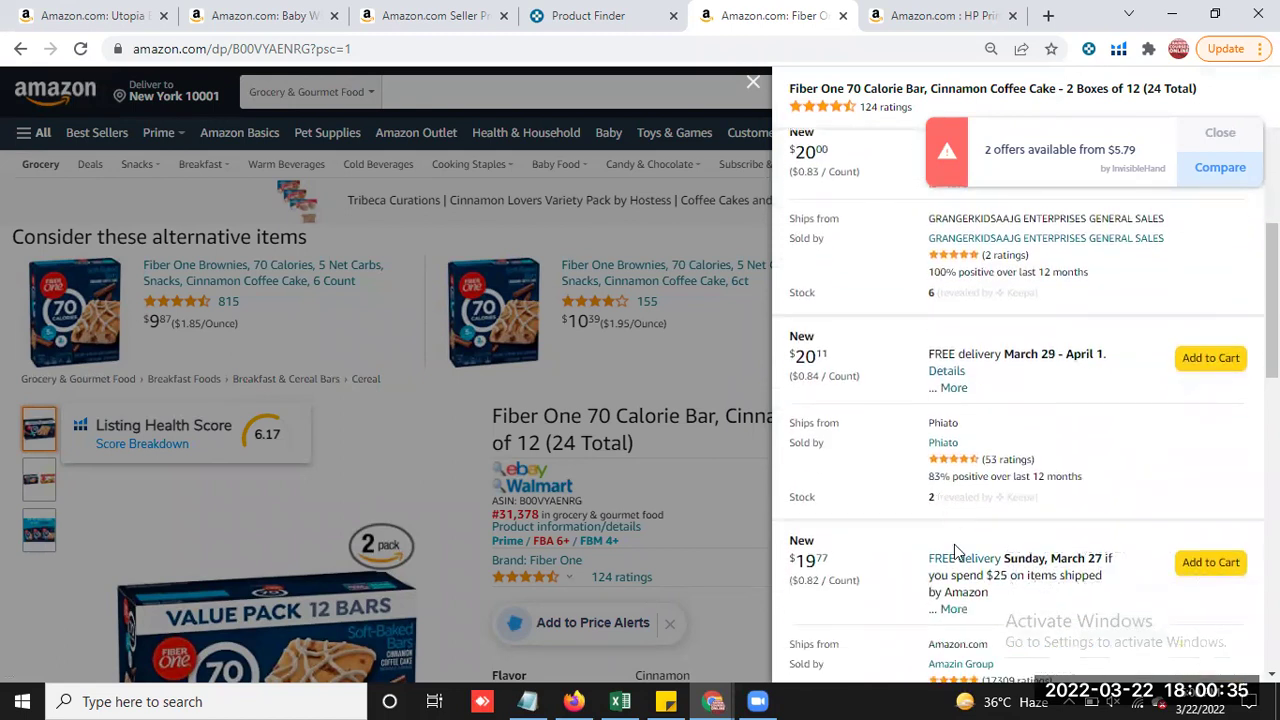
{"action": "scroll", "coordinate": [951, 563], "scroll_direction": "down", "scroll_amount": 2}
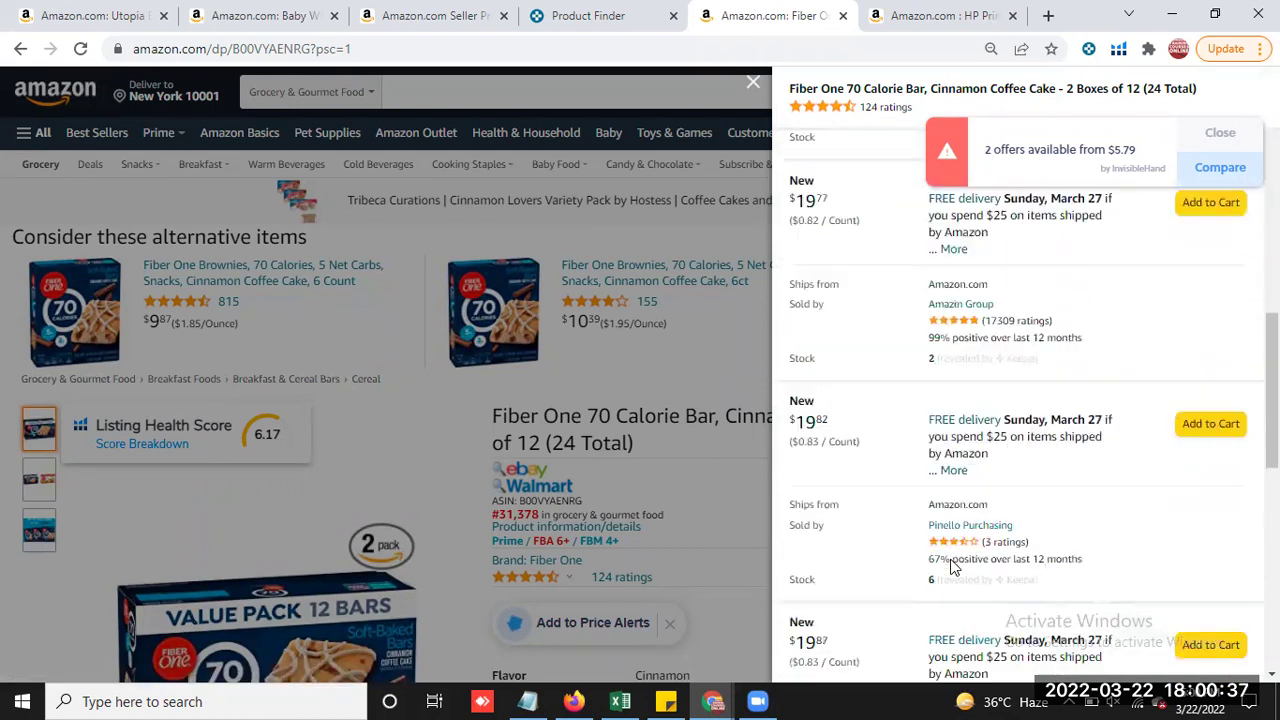
{"action": "scroll", "coordinate": [951, 565], "scroll_direction": "up", "scroll_amount": 3}
{"action": "scroll", "coordinate": [951, 545], "scroll_direction": "up", "scroll_amount": 5}
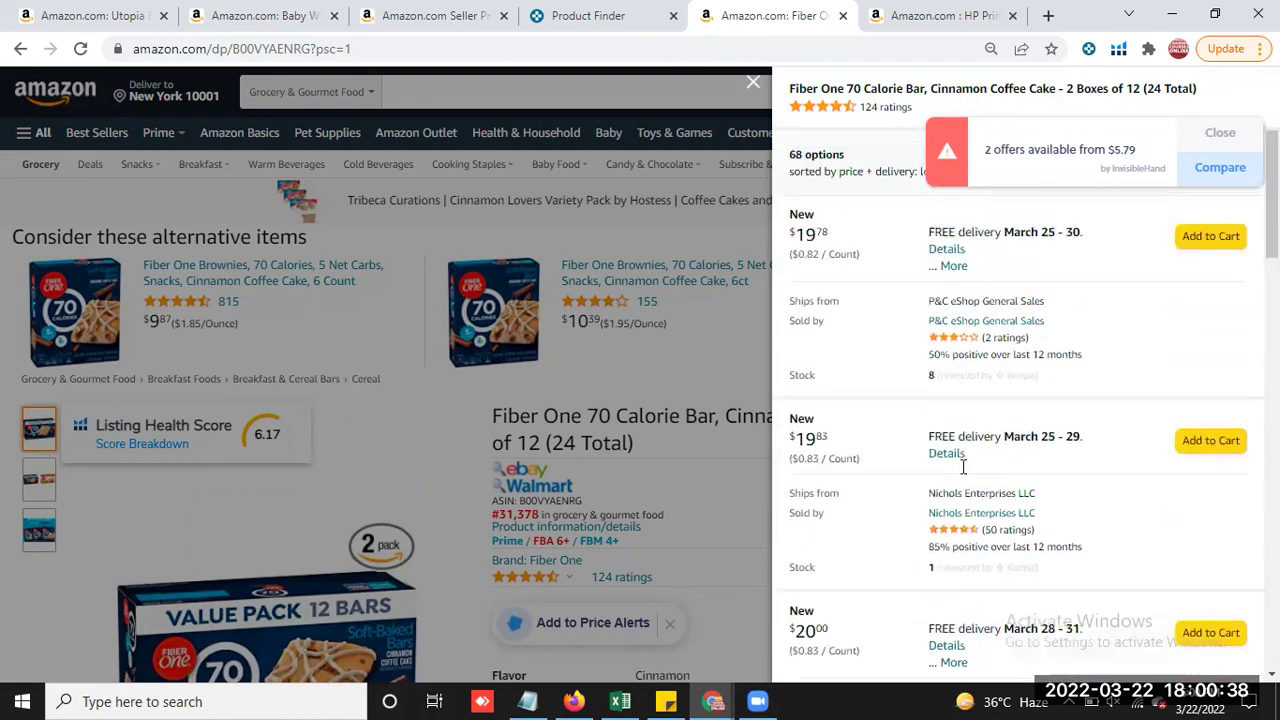
{"action": "left_click", "coordinate": [842, 17]}
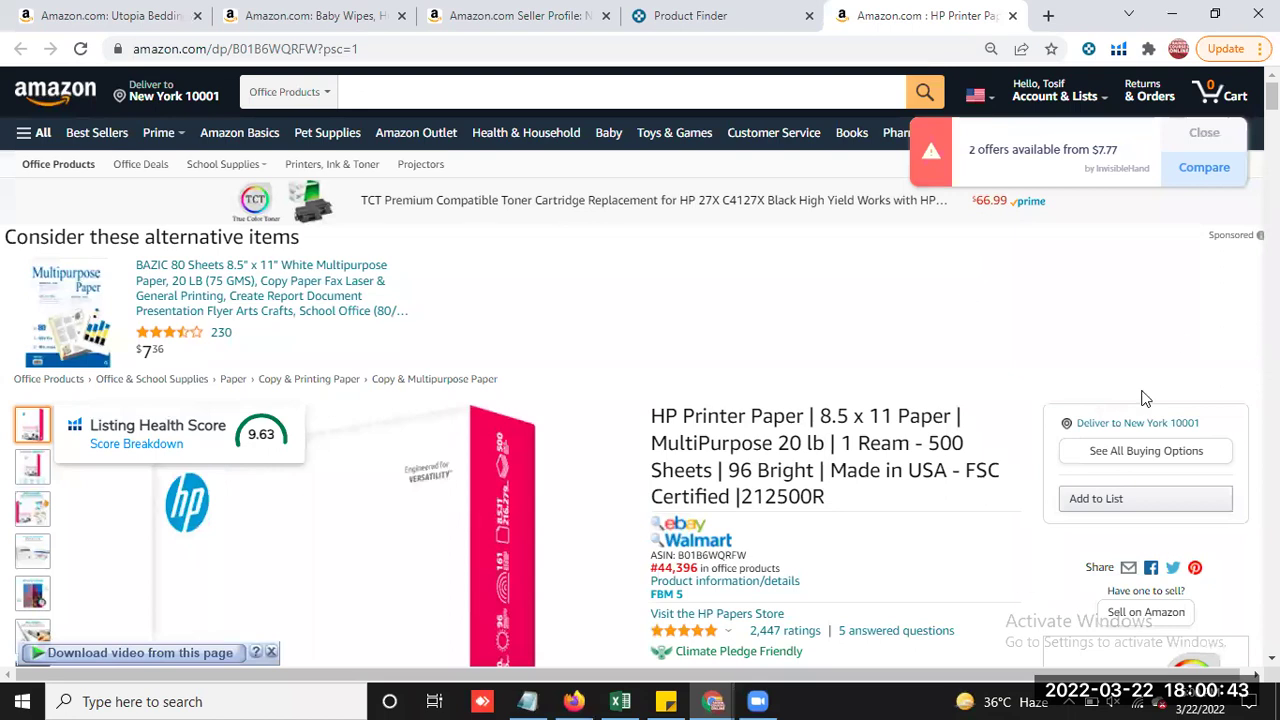
{"action": "left_click", "coordinate": [1012, 15]}
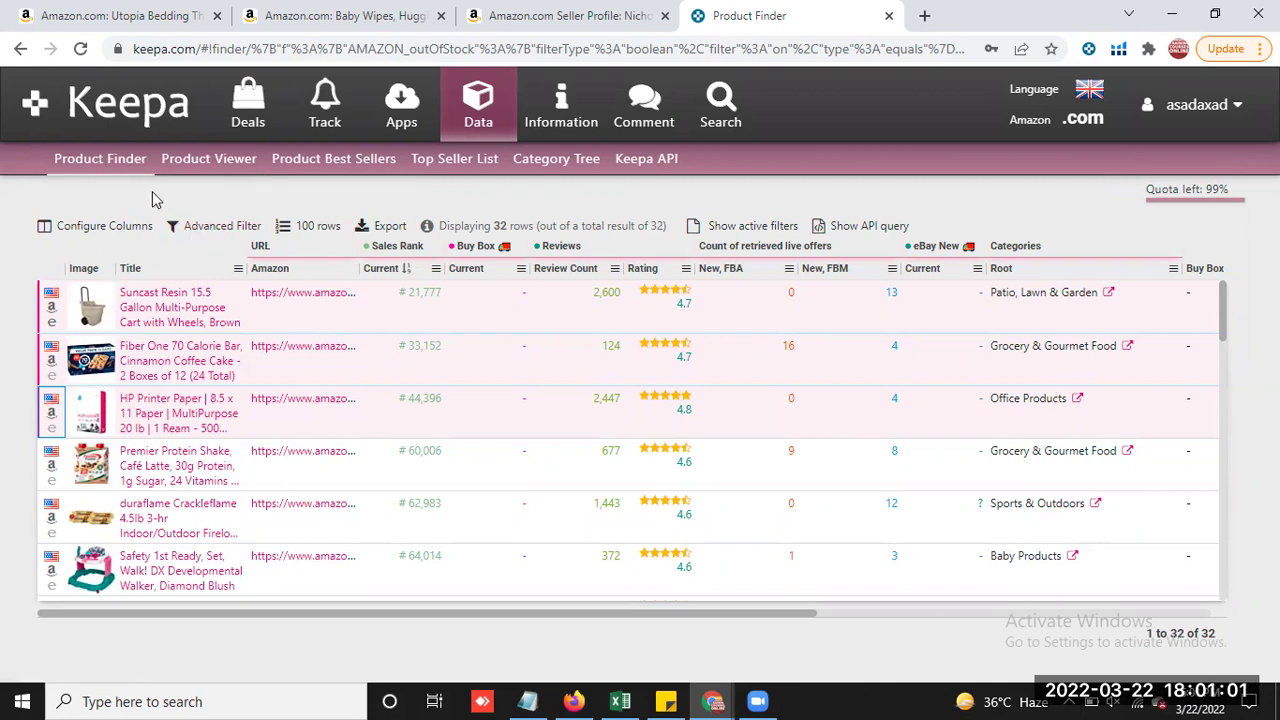
Start a new Product Finder query and set the current Sales Rank range from 500 to 10000
{"action": "left_click", "coordinate": [112, 165]}
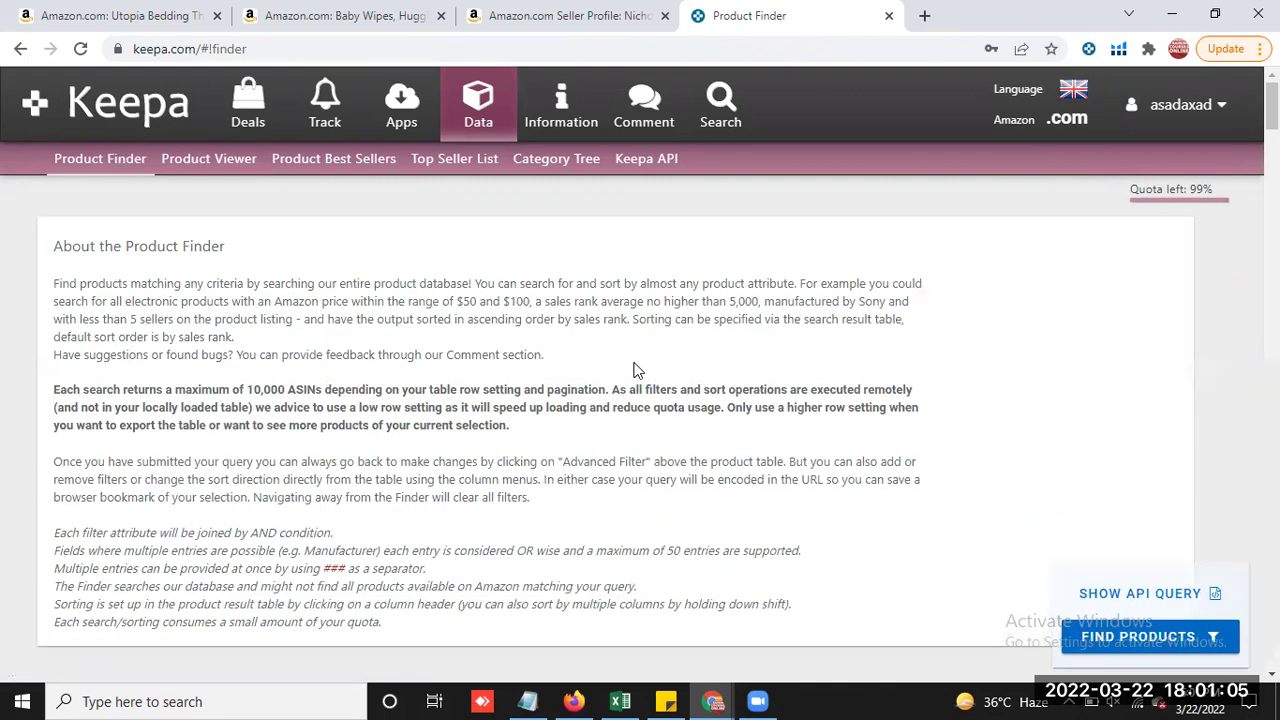
{"action": "scroll", "coordinate": [822, 362], "scroll_direction": "down", "scroll_amount": 2}
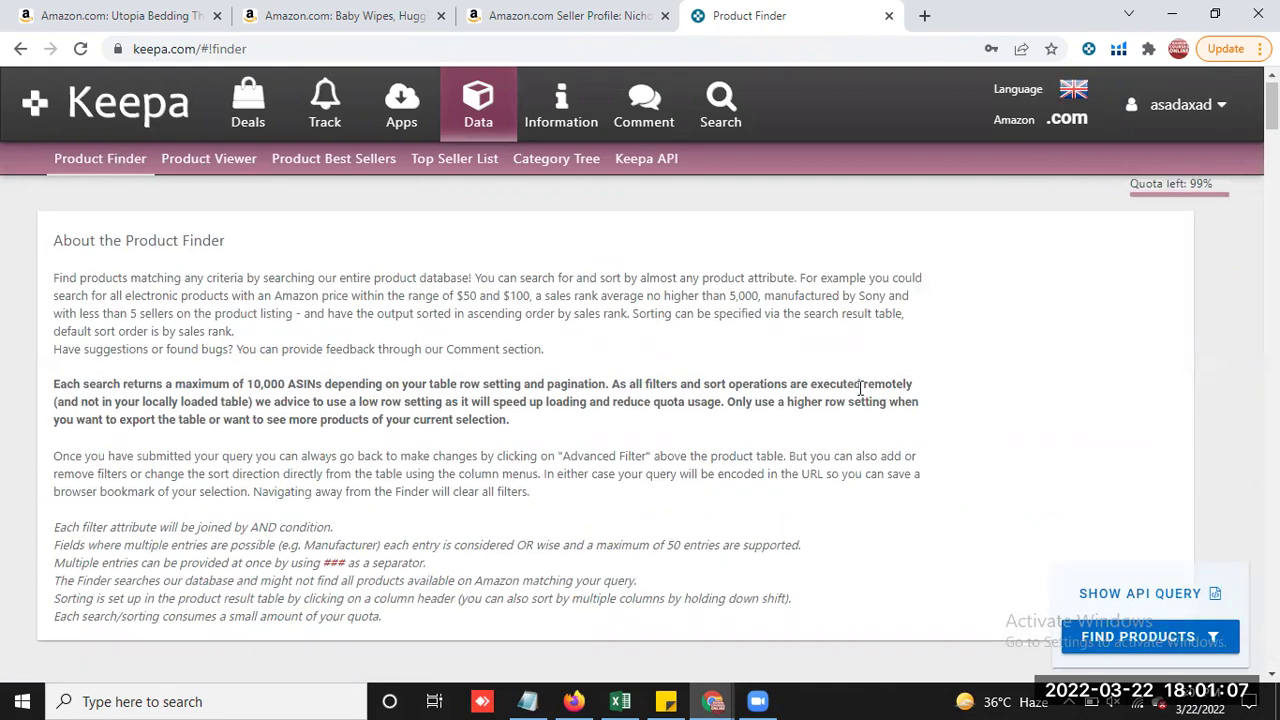
{"action": "scroll", "coordinate": [1076, 360], "scroll_direction": "up", "scroll_amount": 2}
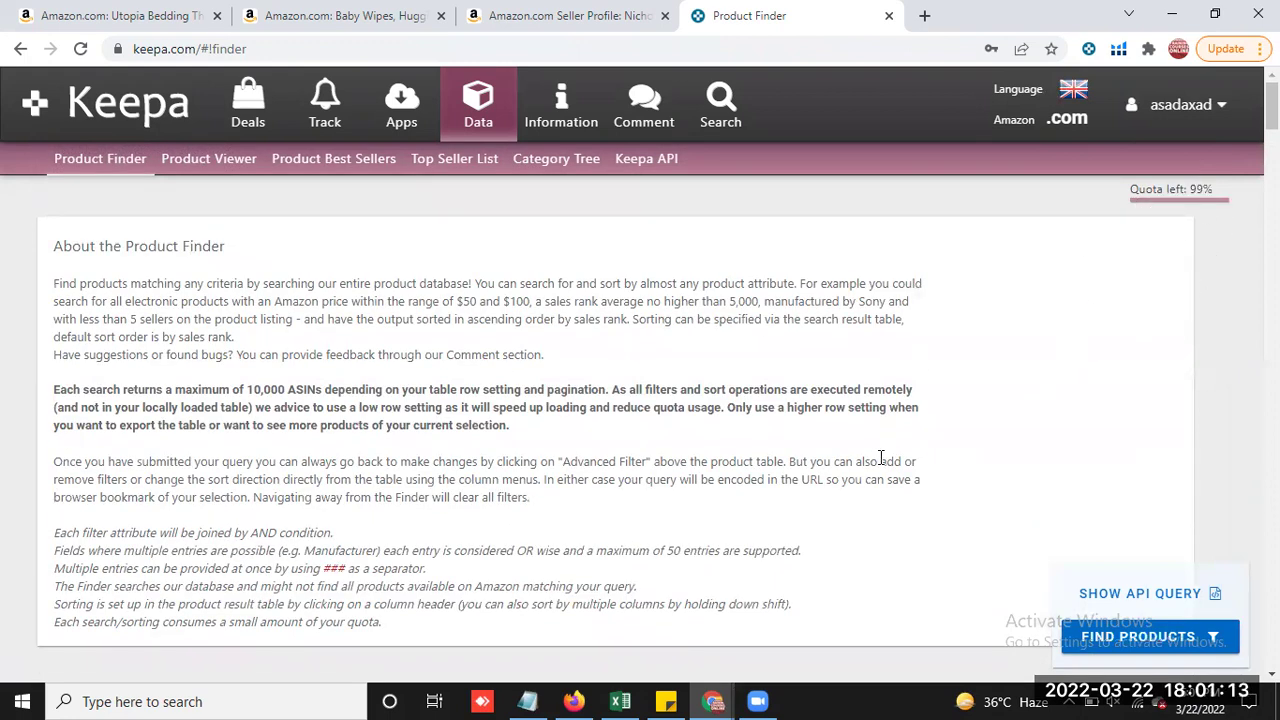
{"action": "scroll", "coordinate": [881, 464], "scroll_direction": "down", "scroll_amount": 2}
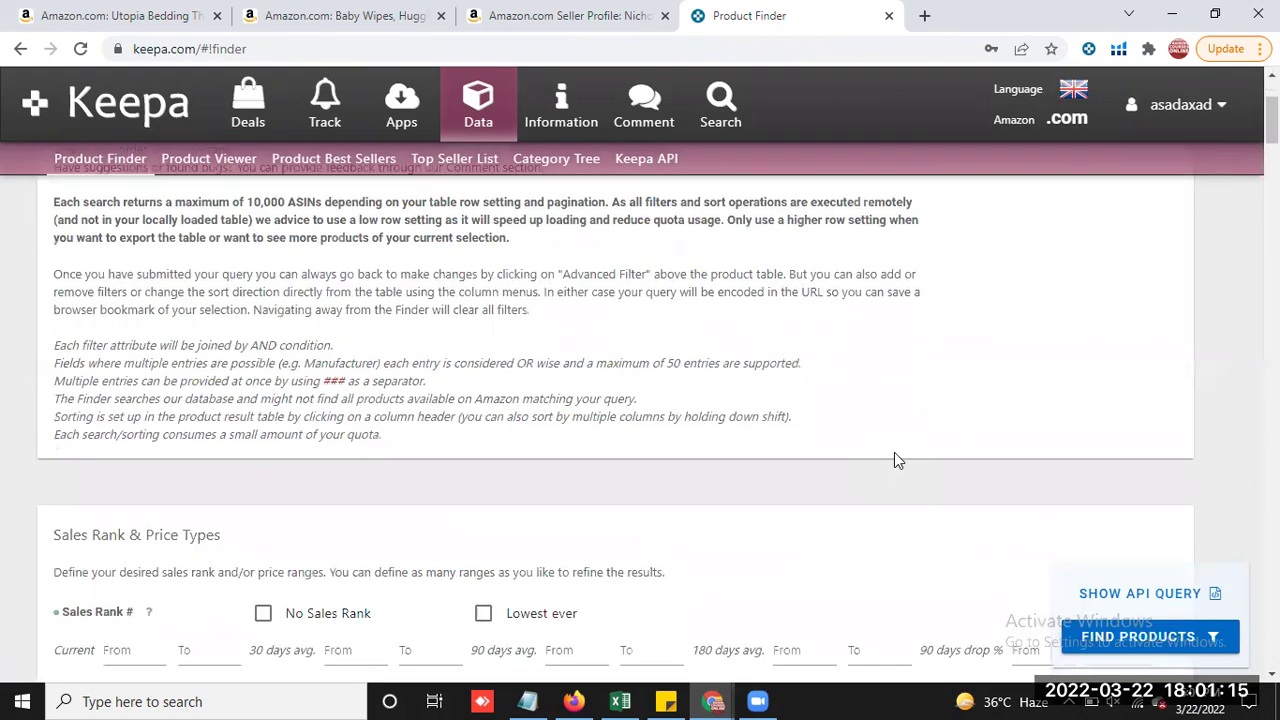
{"action": "scroll", "coordinate": [900, 466], "scroll_direction": "down", "scroll_amount": 3}
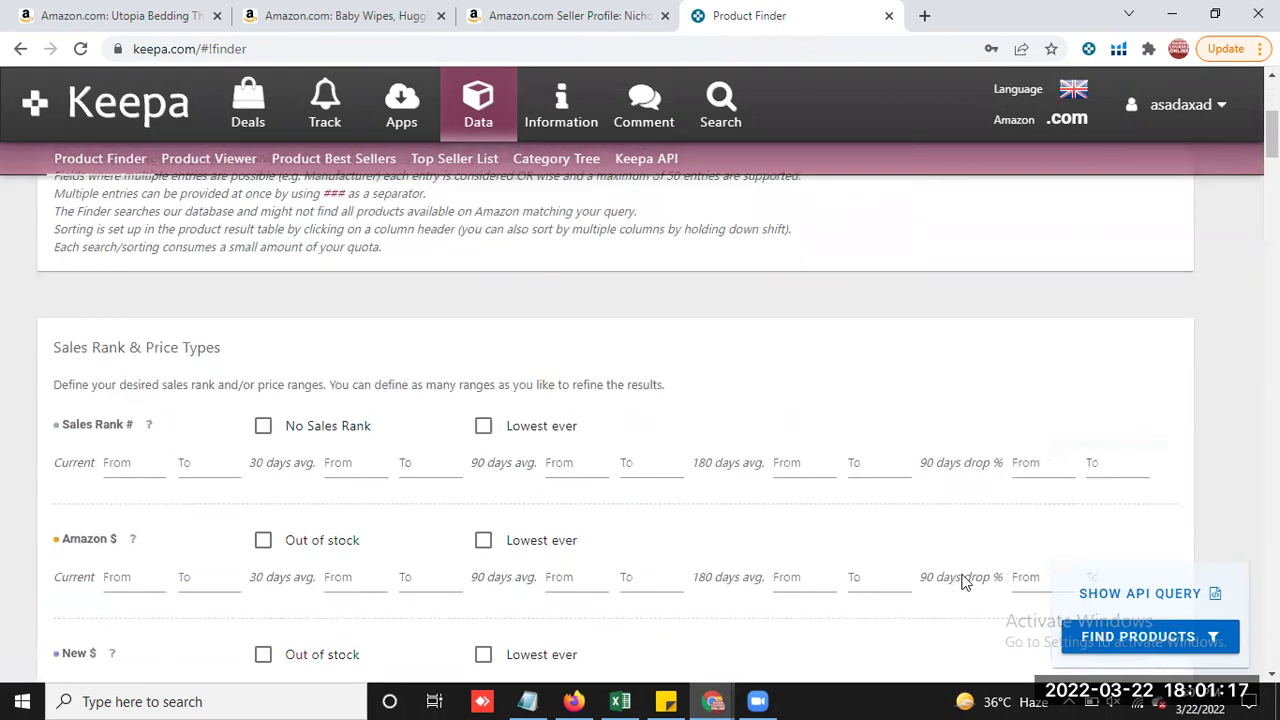
{"action": "scroll", "coordinate": [600, 485], "scroll_direction": "down", "scroll_amount": 1}
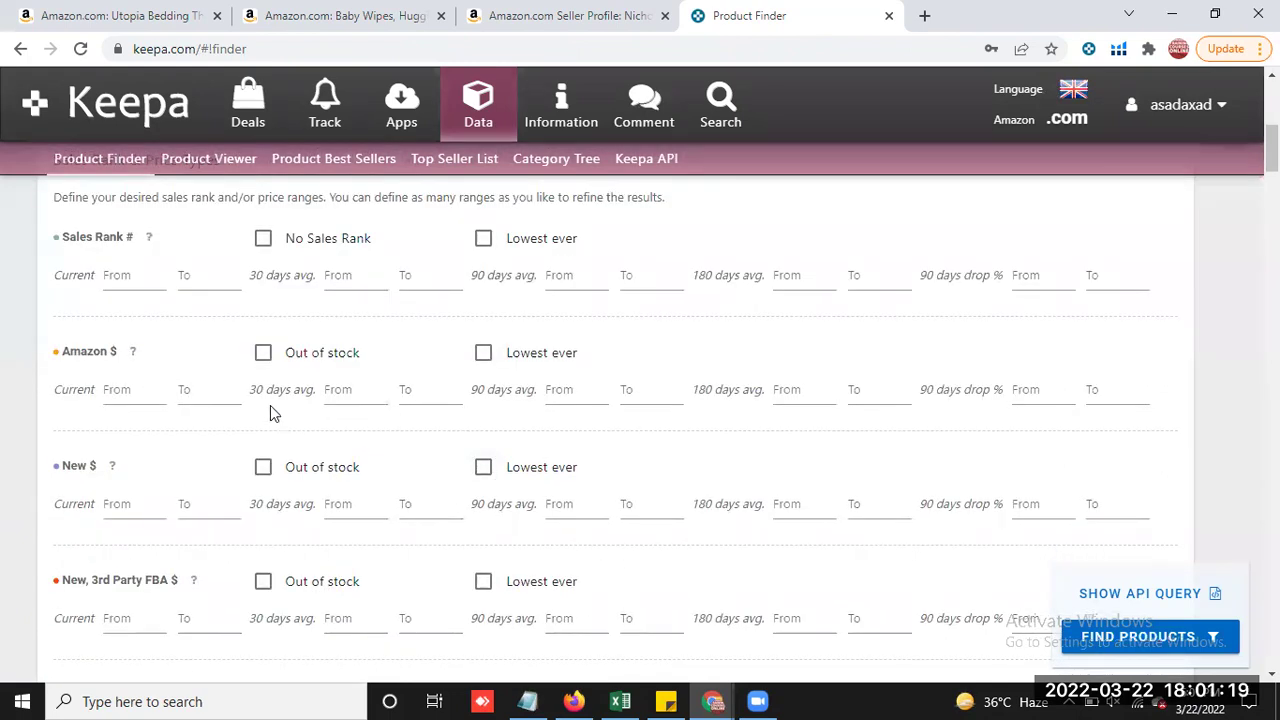
{"action": "left_click", "coordinate": [127, 272]}
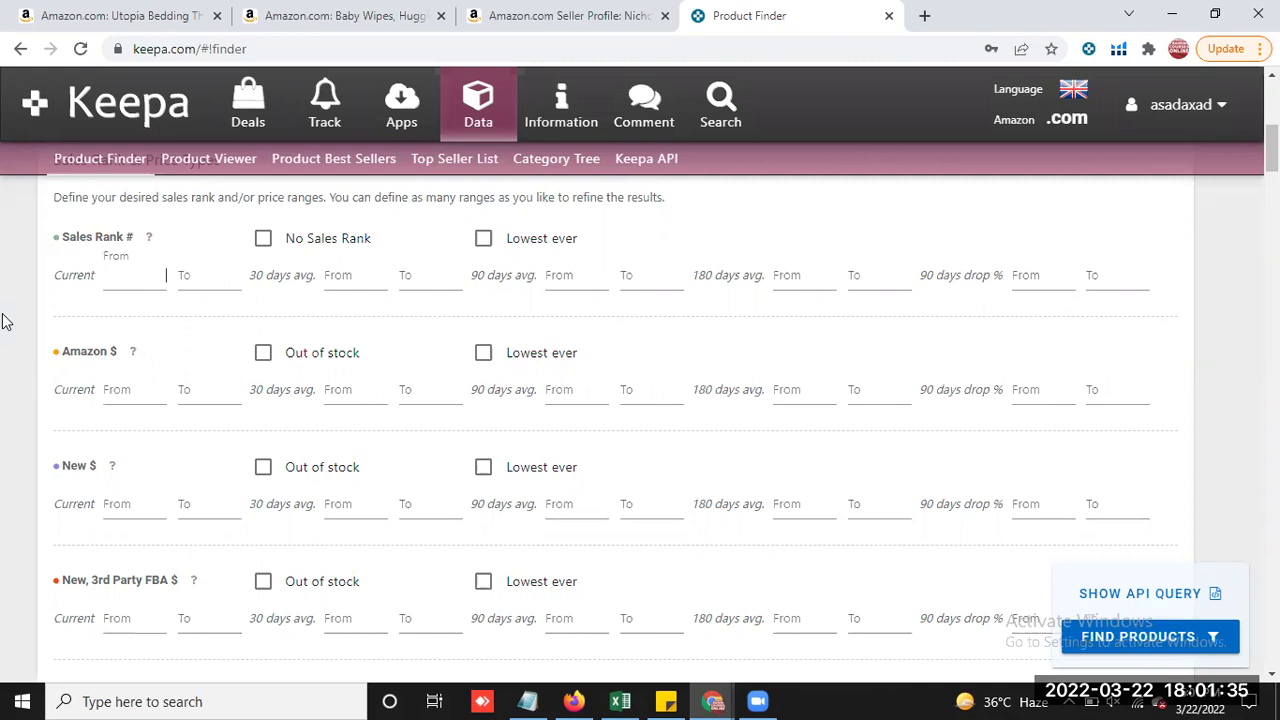
{"action": "type", "text": "00"}
{"action": "left_click", "coordinate": [215, 272]}
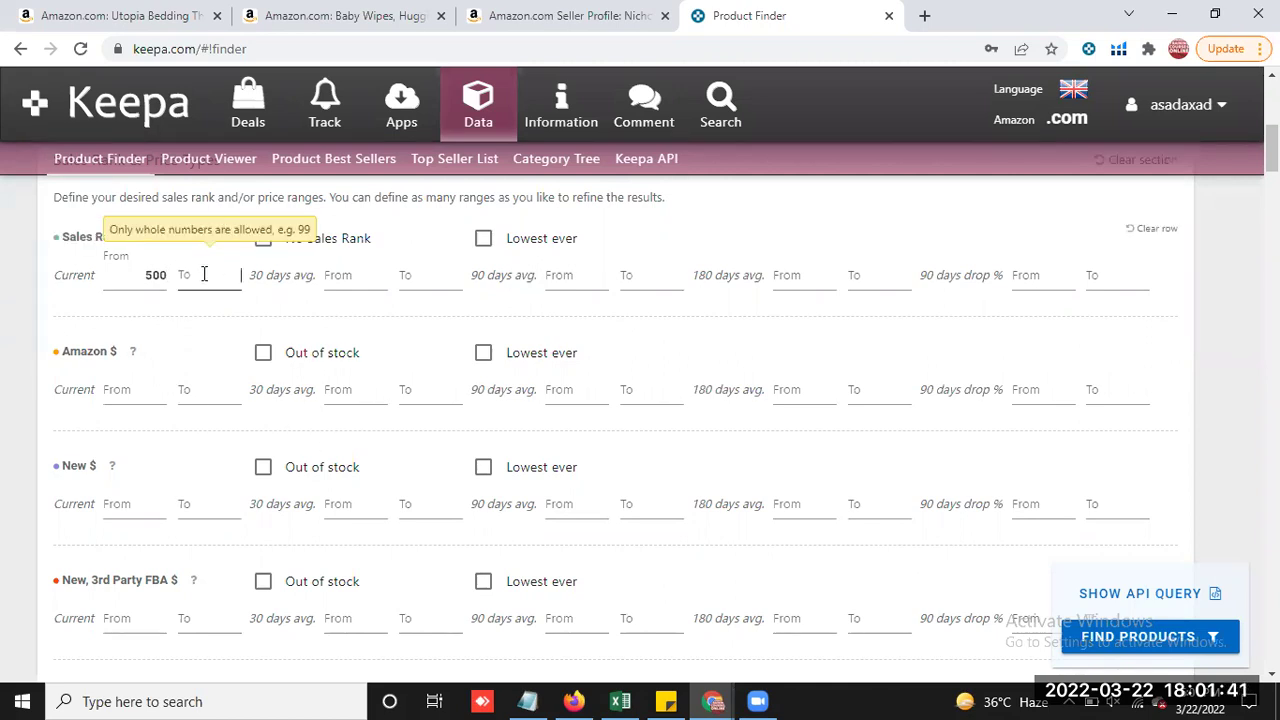
{"action": "type", "text": "10000"}
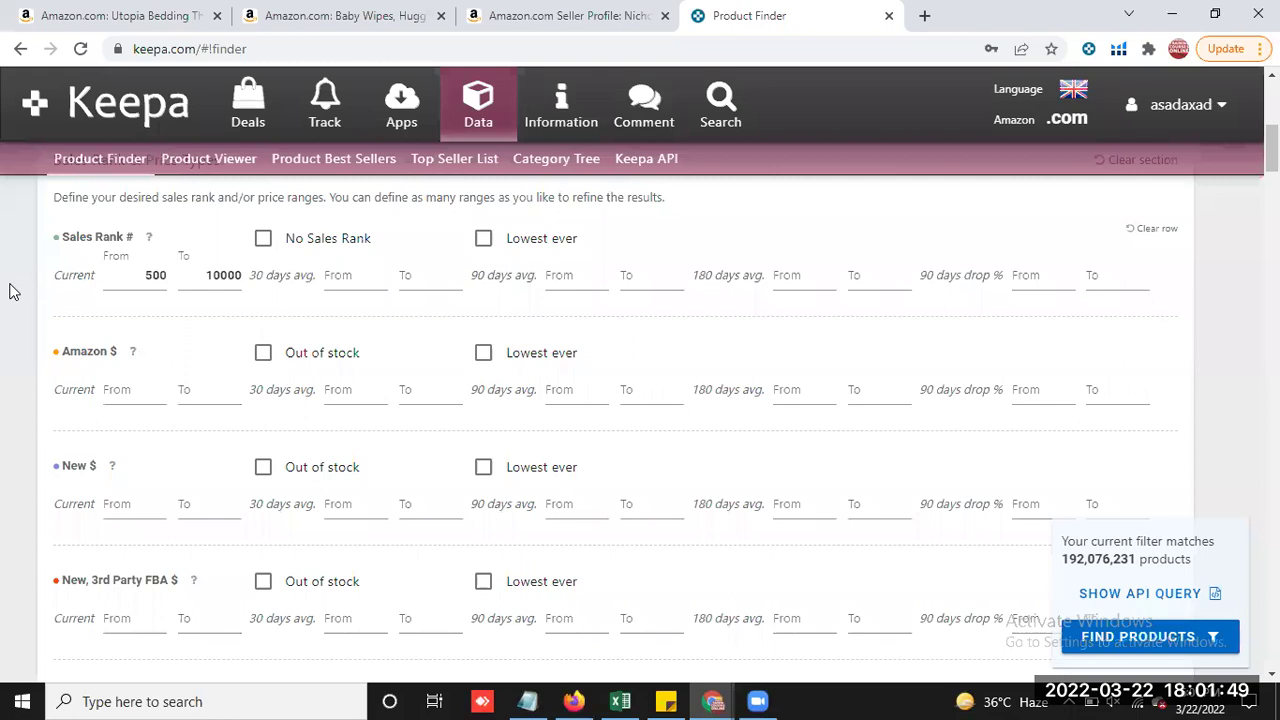
{"action": "left_click", "coordinate": [1232, 421]}
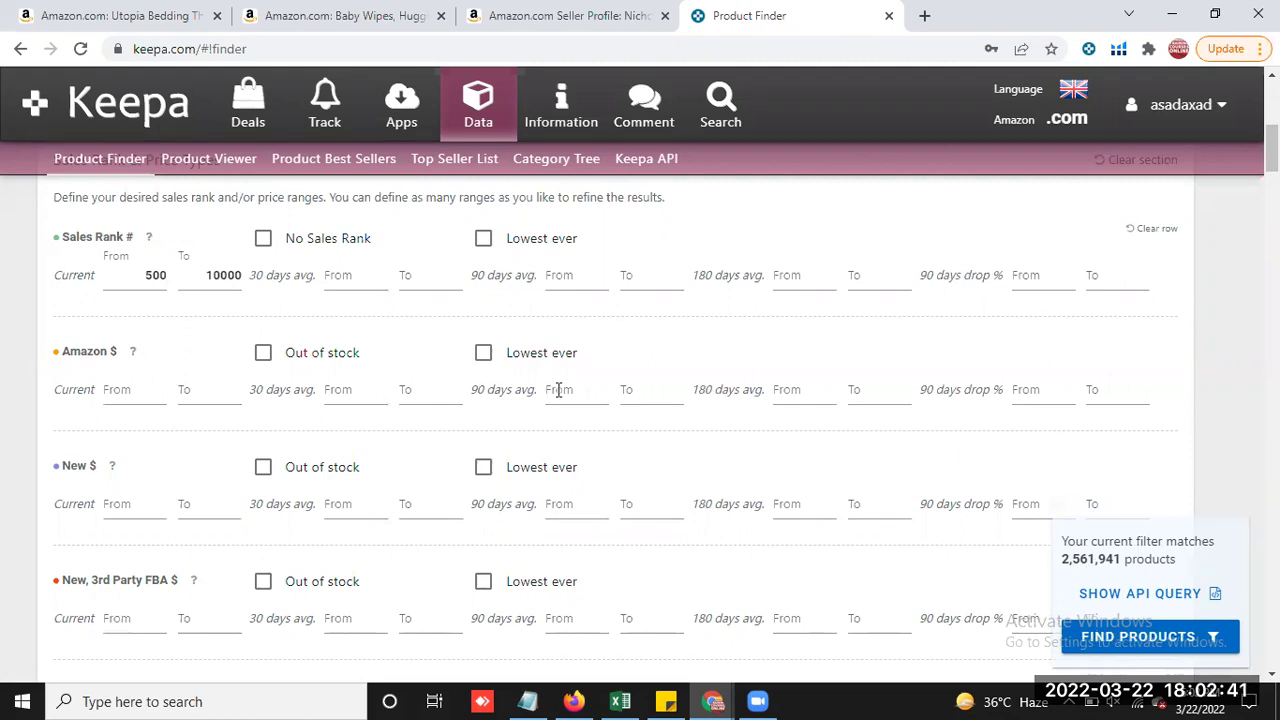
Restrict the query to products out of stock at Amazon in the Grocery & Gourmet Food root category
{"action": "left_click", "coordinate": [263, 353]}
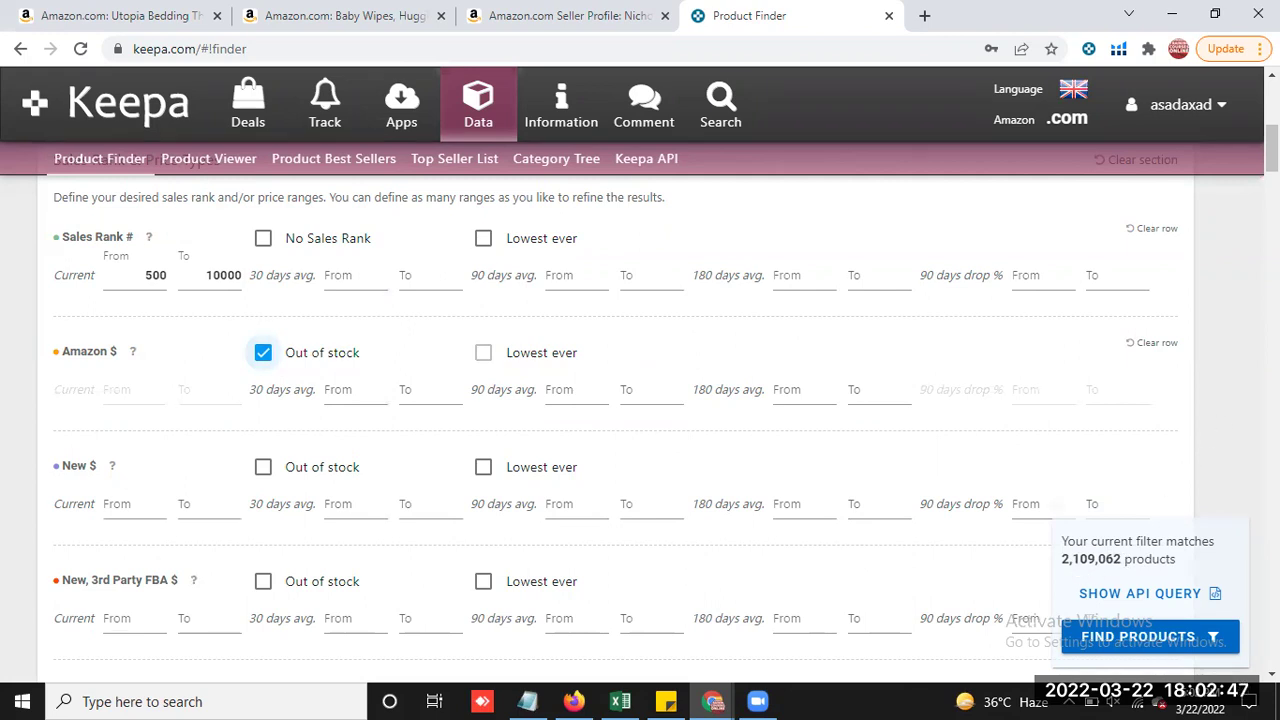
{"action": "scroll", "coordinate": [1198, 398], "scroll_direction": "down", "scroll_amount": 1}
{"action": "scroll", "coordinate": [1198, 398], "scroll_direction": "down", "scroll_amount": 5}
{"action": "scroll", "coordinate": [1207, 300], "scroll_direction": "down", "scroll_amount": 4}
{"action": "scroll", "coordinate": [984, 277], "scroll_direction": "down", "scroll_amount": 5}
{"action": "scroll", "coordinate": [984, 328], "scroll_direction": "down", "scroll_amount": 5}
{"action": "scroll", "coordinate": [984, 335], "scroll_direction": "down", "scroll_amount": 2}
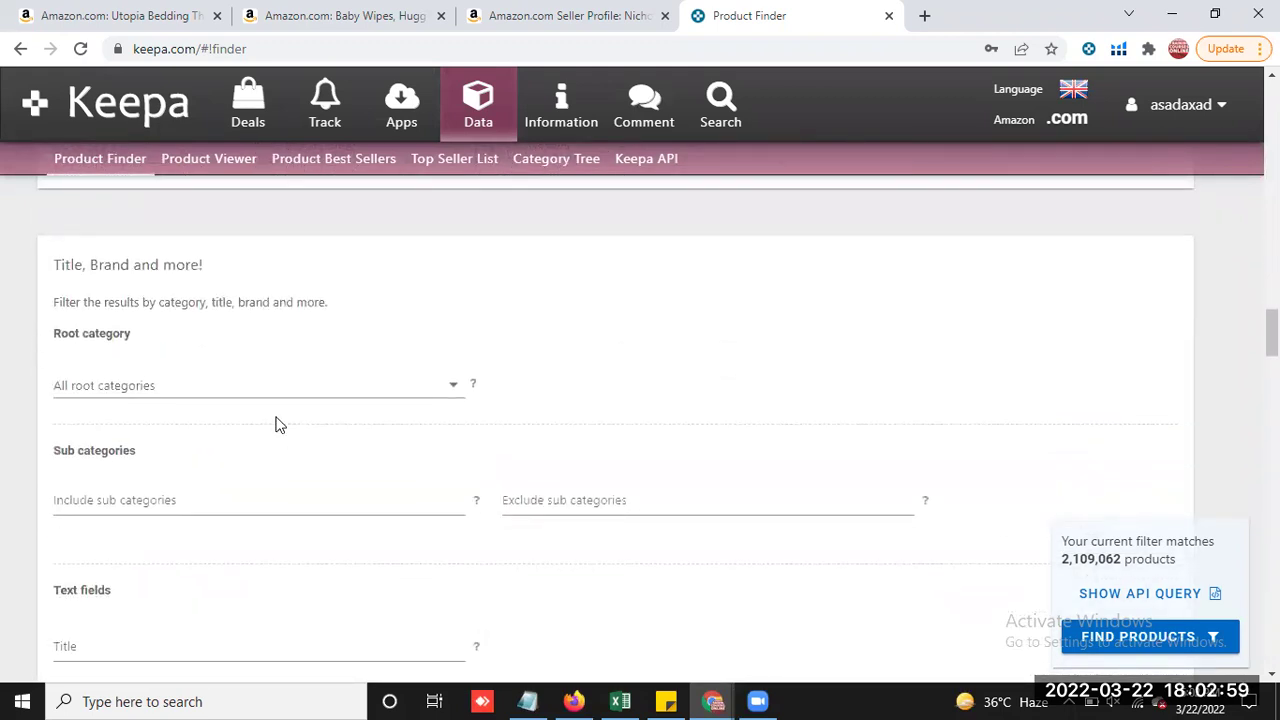
{"action": "left_click", "coordinate": [177, 388]}
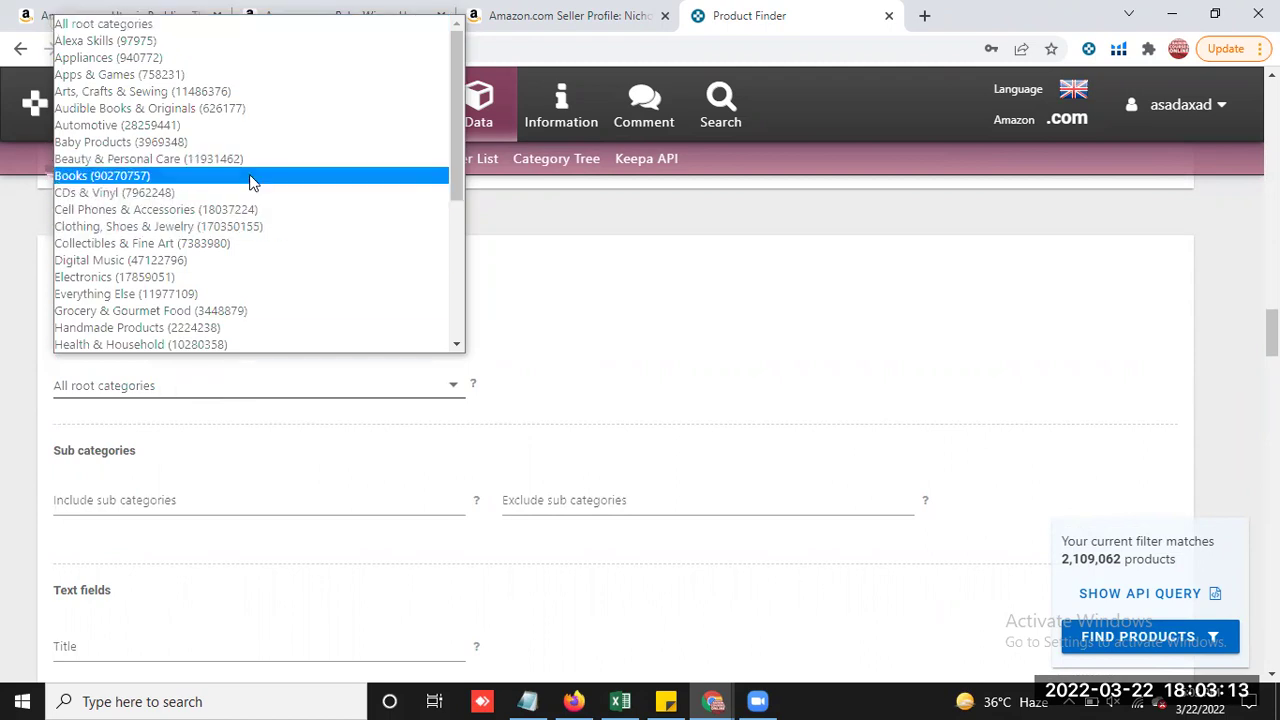
{"action": "scroll", "coordinate": [240, 294], "scroll_direction": "down", "scroll_amount": 3}
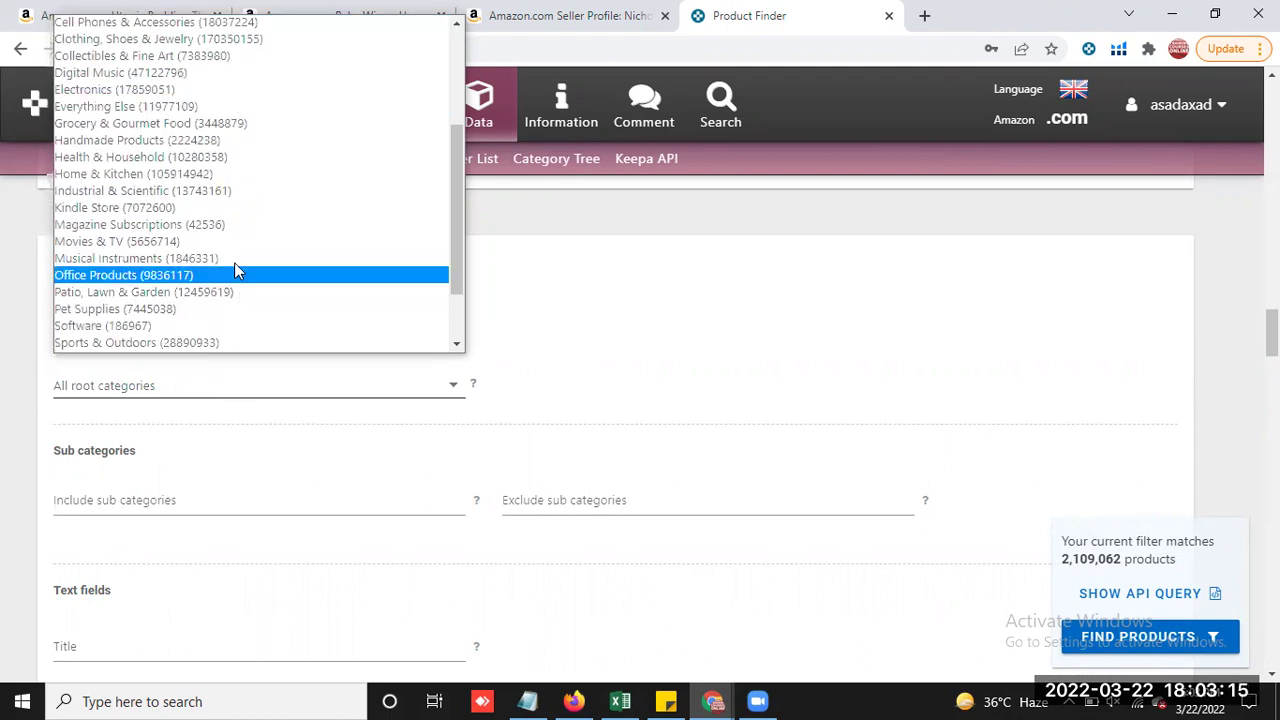
{"action": "left_click", "coordinate": [185, 123]}
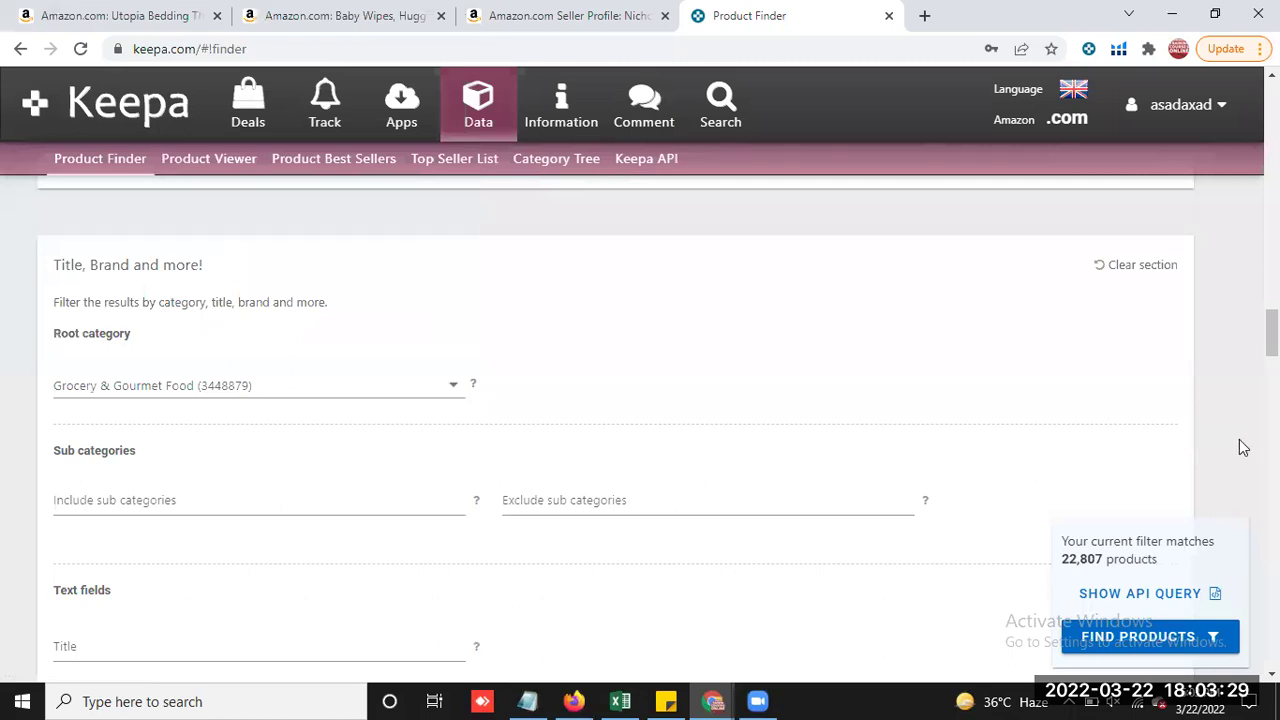
{"action": "scroll", "coordinate": [1230, 462], "scroll_direction": "down", "scroll_amount": 1}
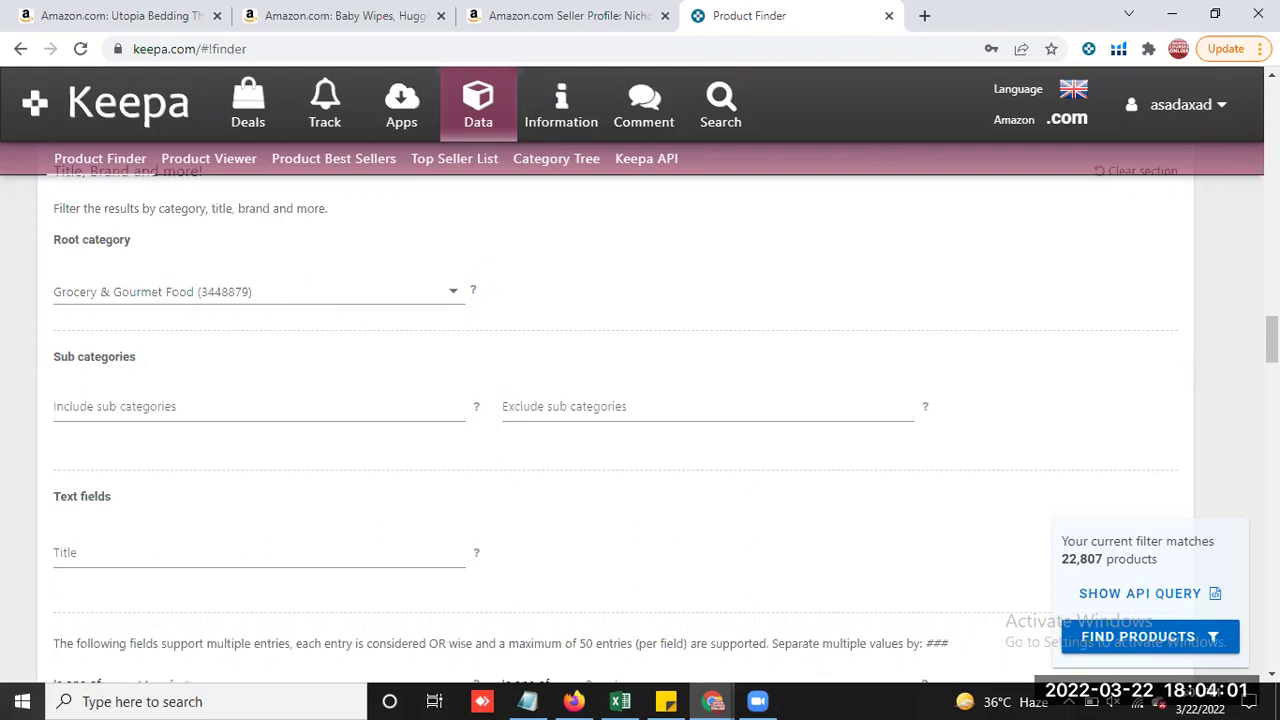
{"action": "left_click", "coordinate": [572, 700]}
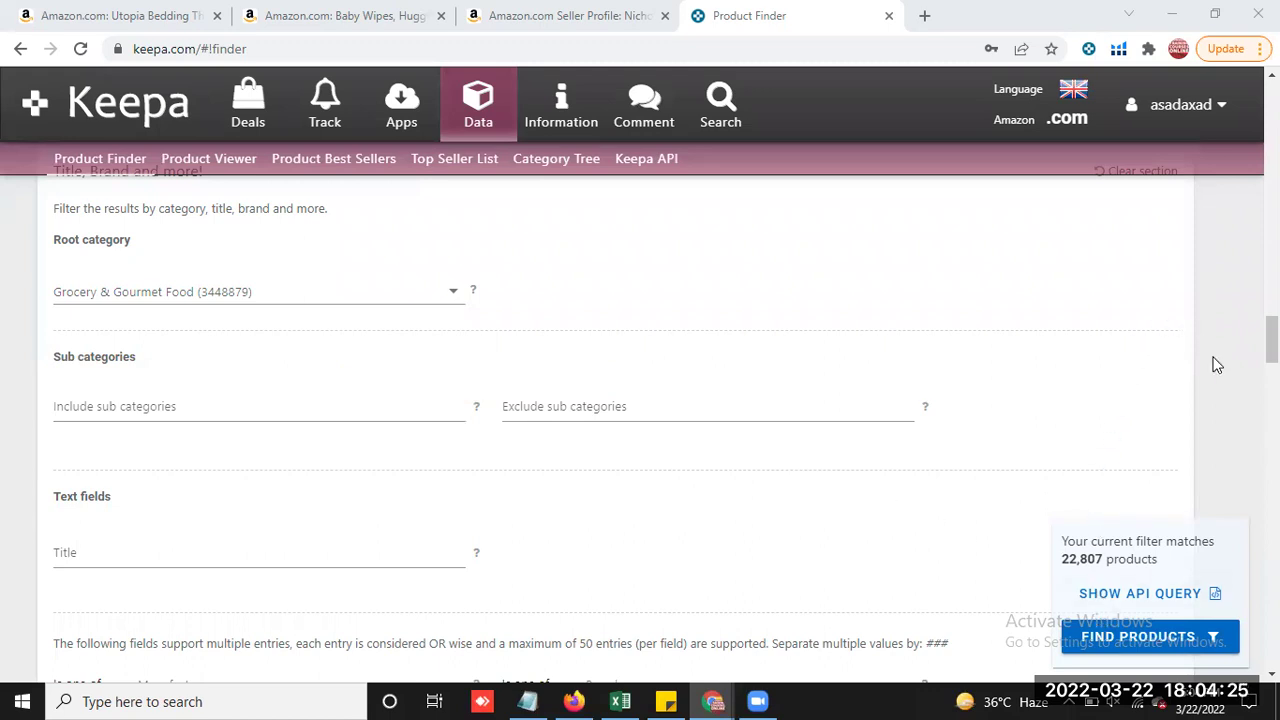
{"action": "mouse_move", "coordinate": [696, 699]}
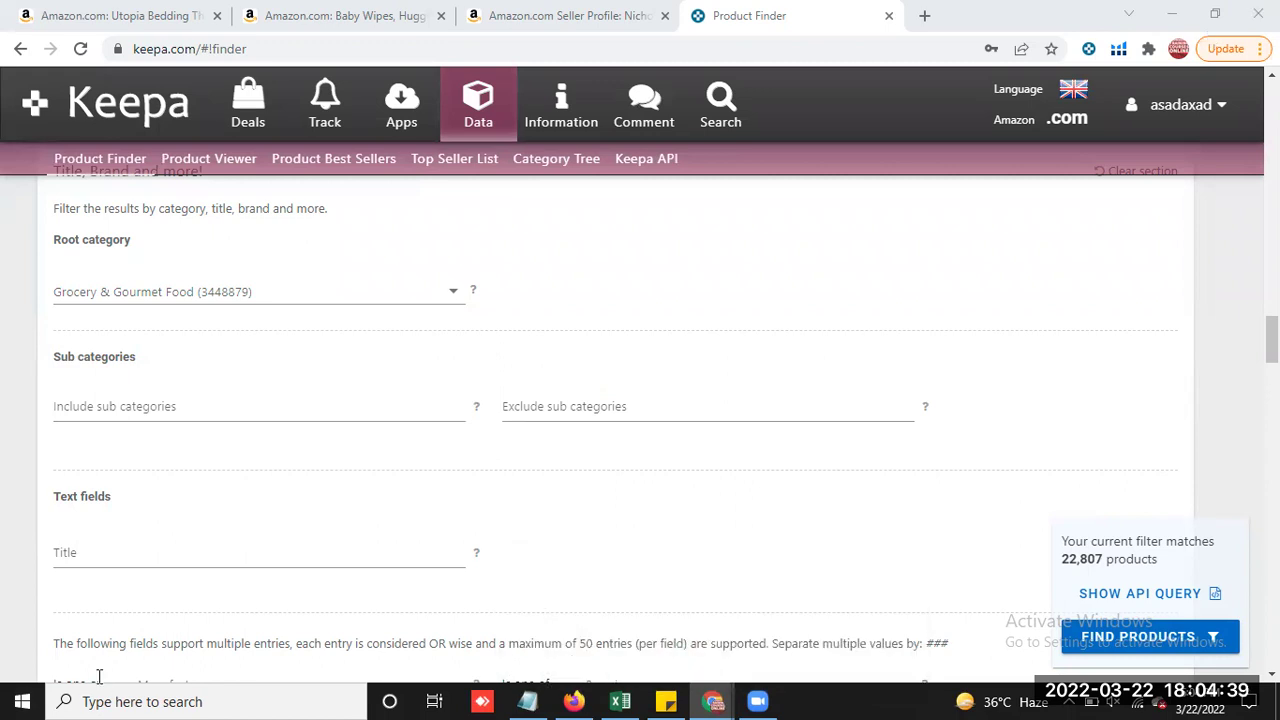
{"action": "left_click", "coordinate": [110, 408]}
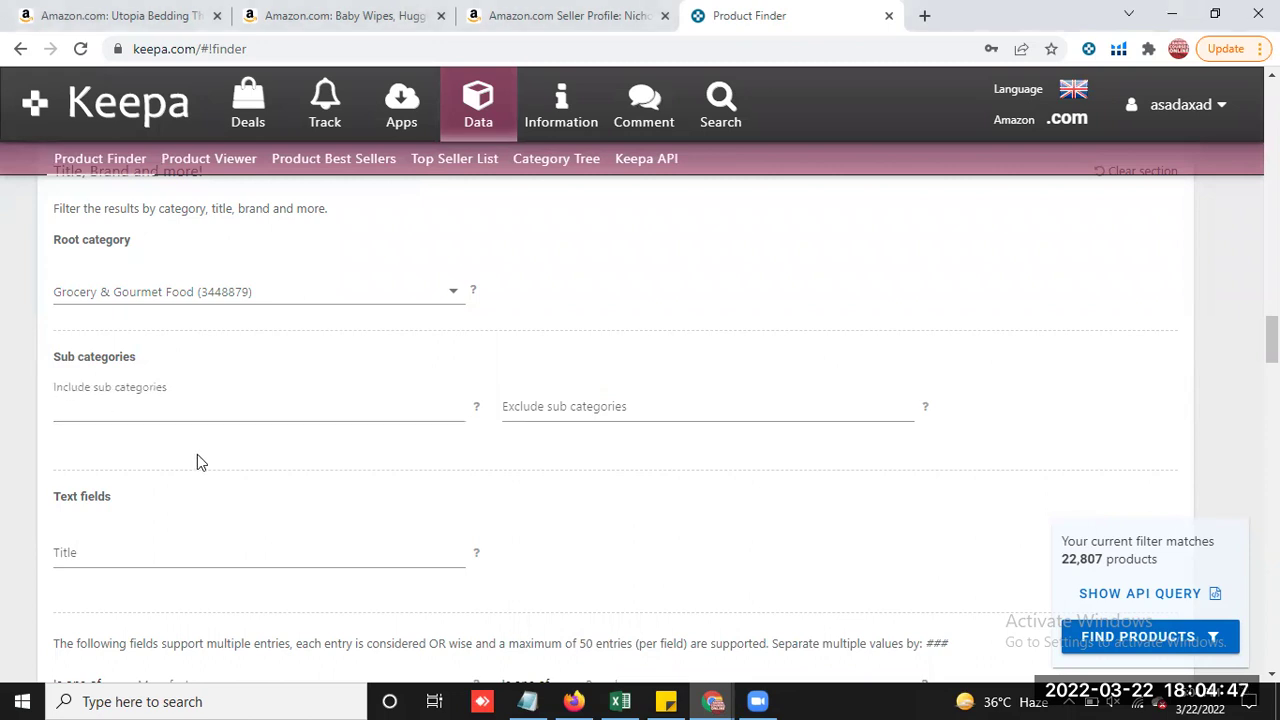
{"action": "left_click", "coordinate": [600, 414]}
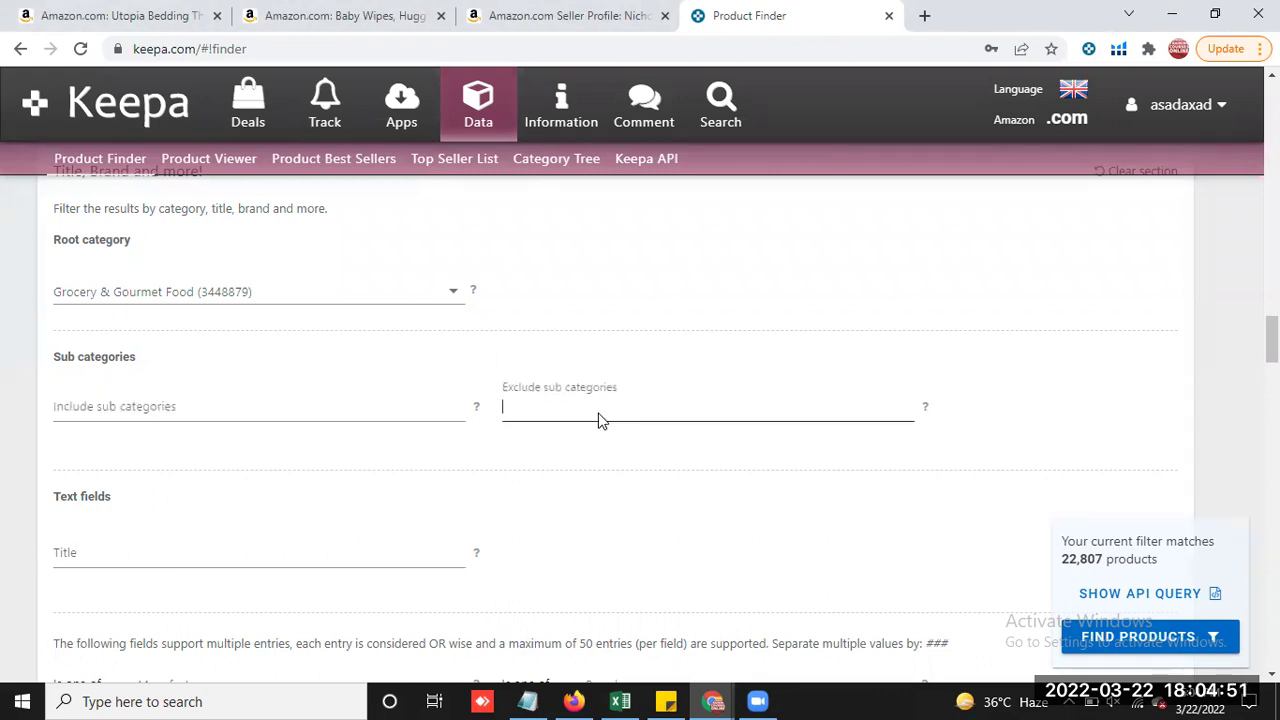
{"action": "left_click", "coordinate": [1246, 457]}
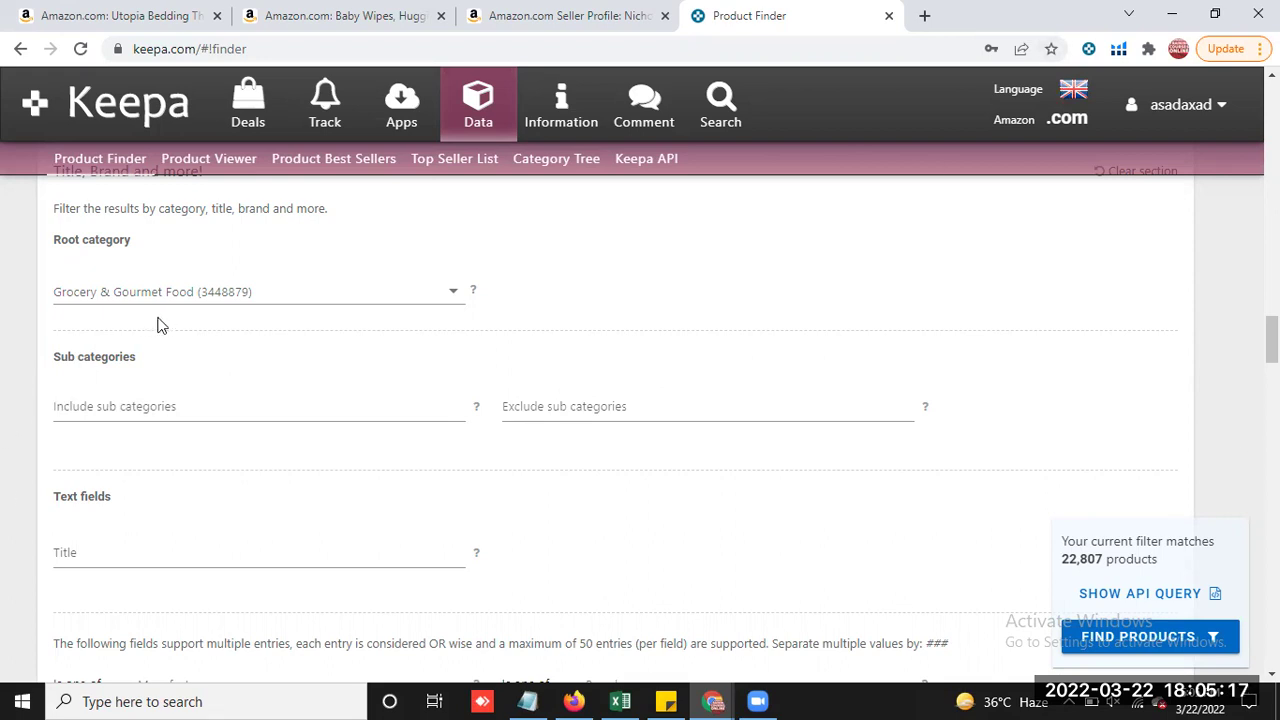
{"action": "left_click", "coordinate": [594, 416]}
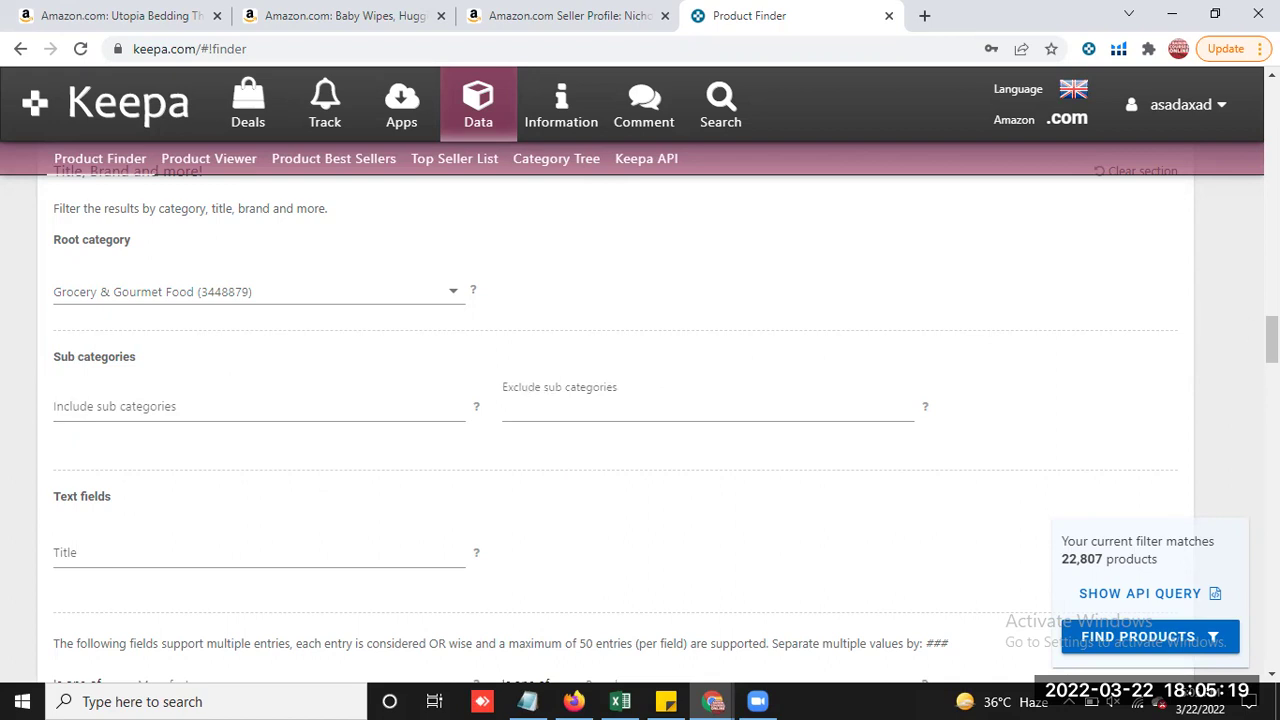
{"action": "left_click", "coordinate": [1218, 361]}
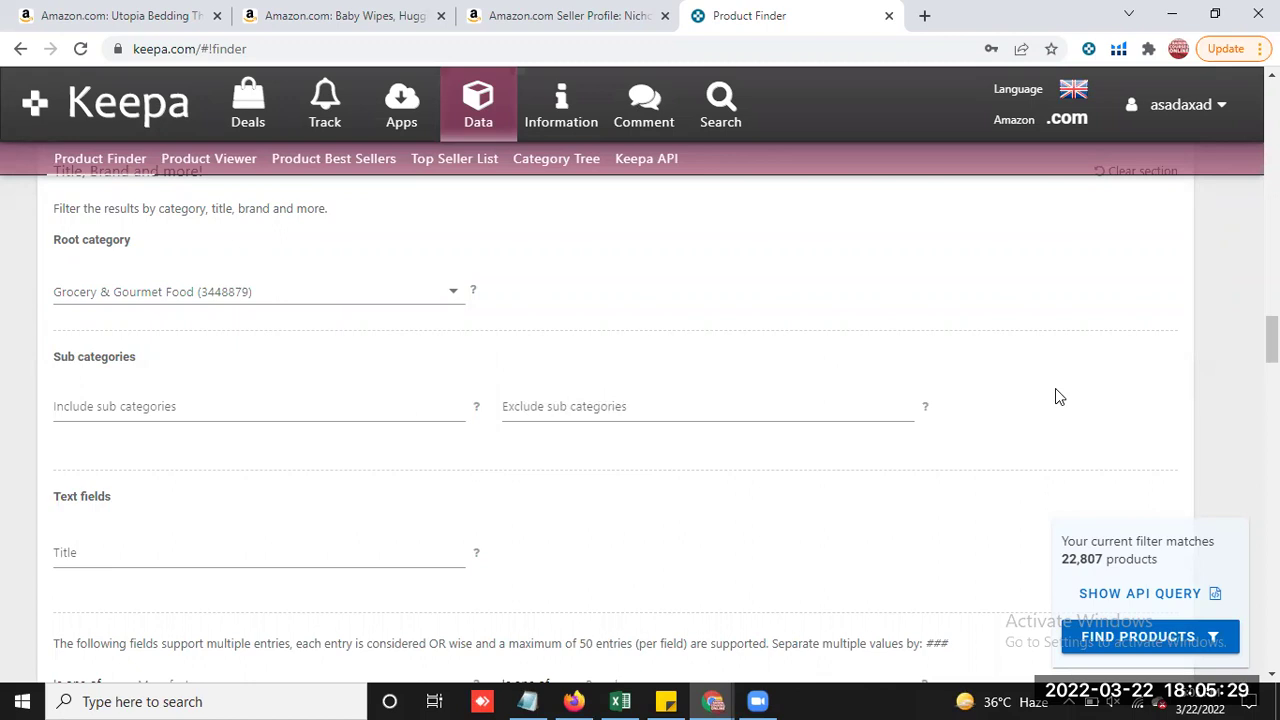
Restrict the query to products with an unqualified Buy Box and no variations
{"action": "scroll", "coordinate": [1045, 455], "scroll_direction": "down", "scroll_amount": 2}
{"action": "scroll", "coordinate": [476, 490], "scroll_direction": "up", "scroll_amount": 1}
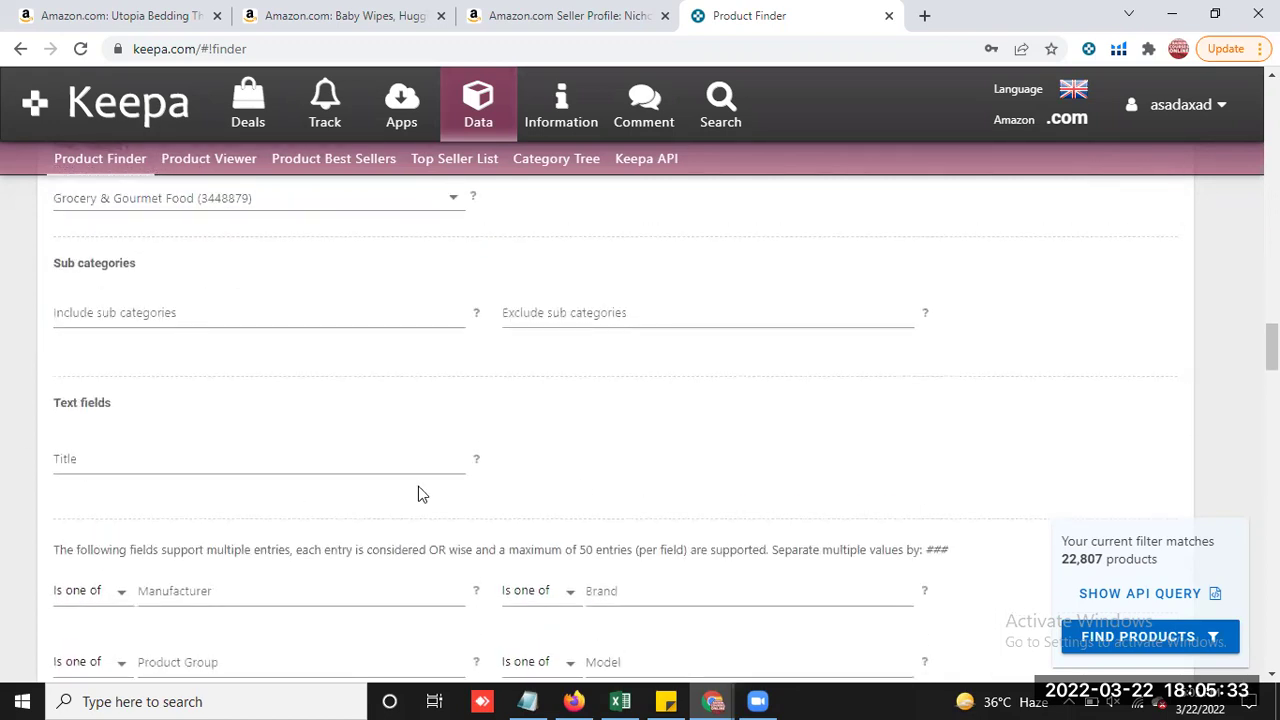
{"action": "scroll", "coordinate": [420, 491], "scroll_direction": "down", "scroll_amount": 1}
{"action": "scroll", "coordinate": [354, 446], "scroll_direction": "down", "scroll_amount": 2}
{"action": "scroll", "coordinate": [331, 446], "scroll_direction": "up", "scroll_amount": 1}
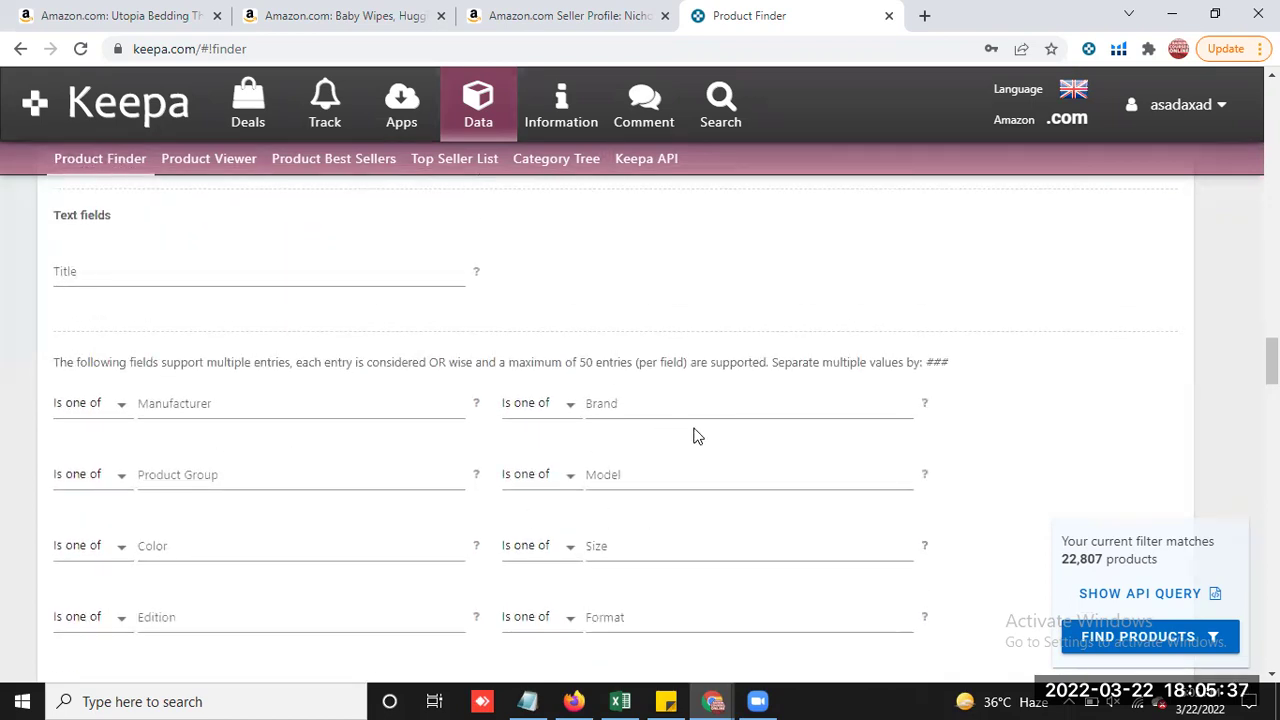
{"action": "scroll", "coordinate": [774, 449], "scroll_direction": "down", "scroll_amount": 3}
{"action": "scroll", "coordinate": [780, 448], "scroll_direction": "down", "scroll_amount": 3}
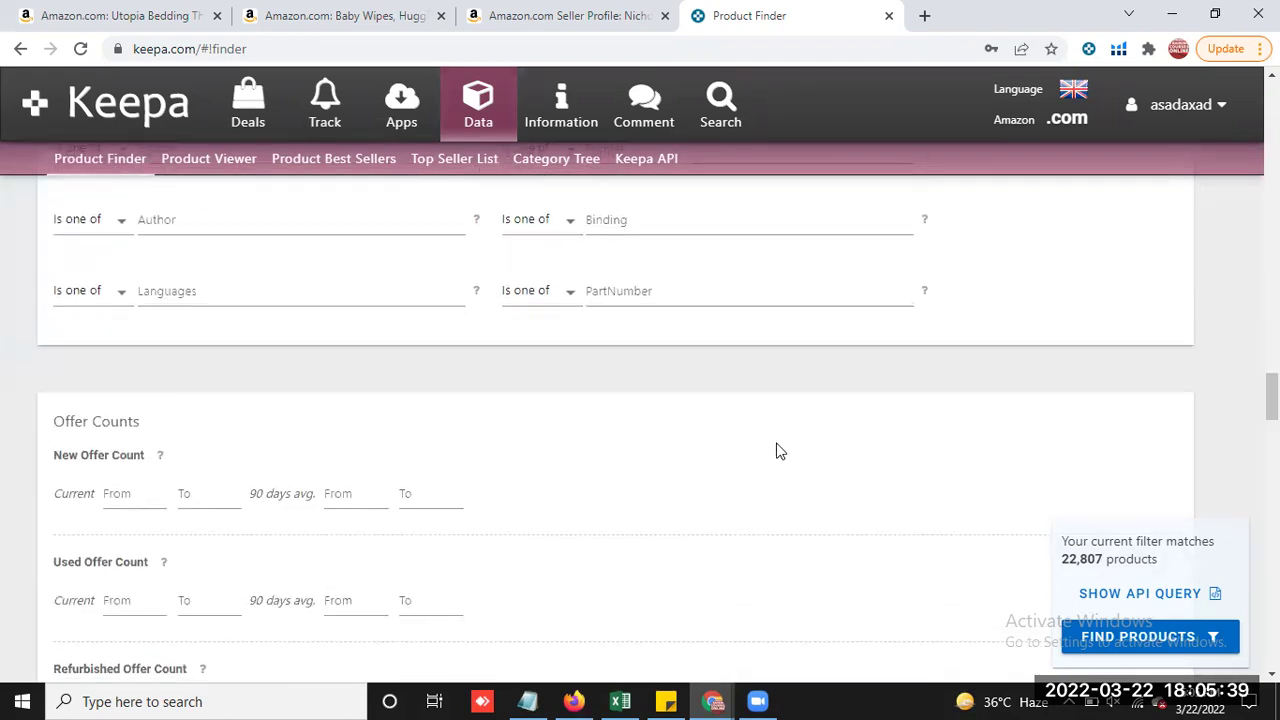
{"action": "scroll", "coordinate": [596, 389], "scroll_direction": "down", "scroll_amount": 7}
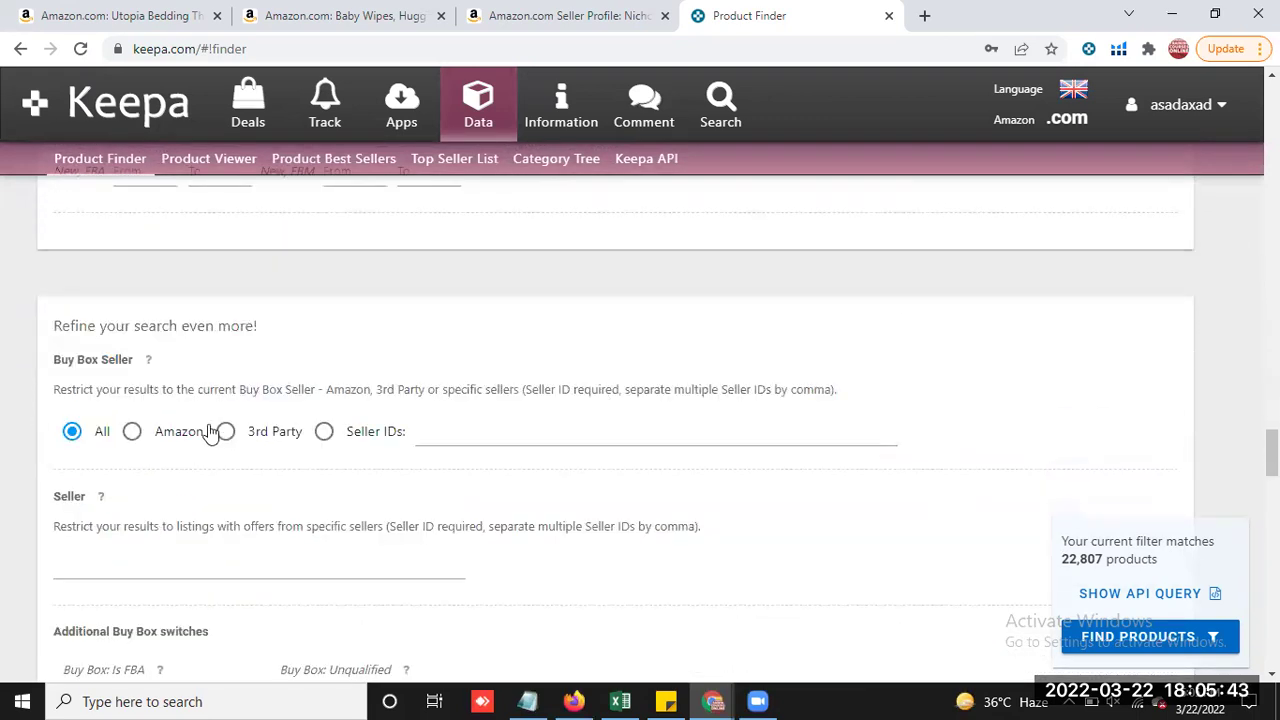
{"action": "scroll", "coordinate": [139, 411], "scroll_direction": "down", "scroll_amount": 3}
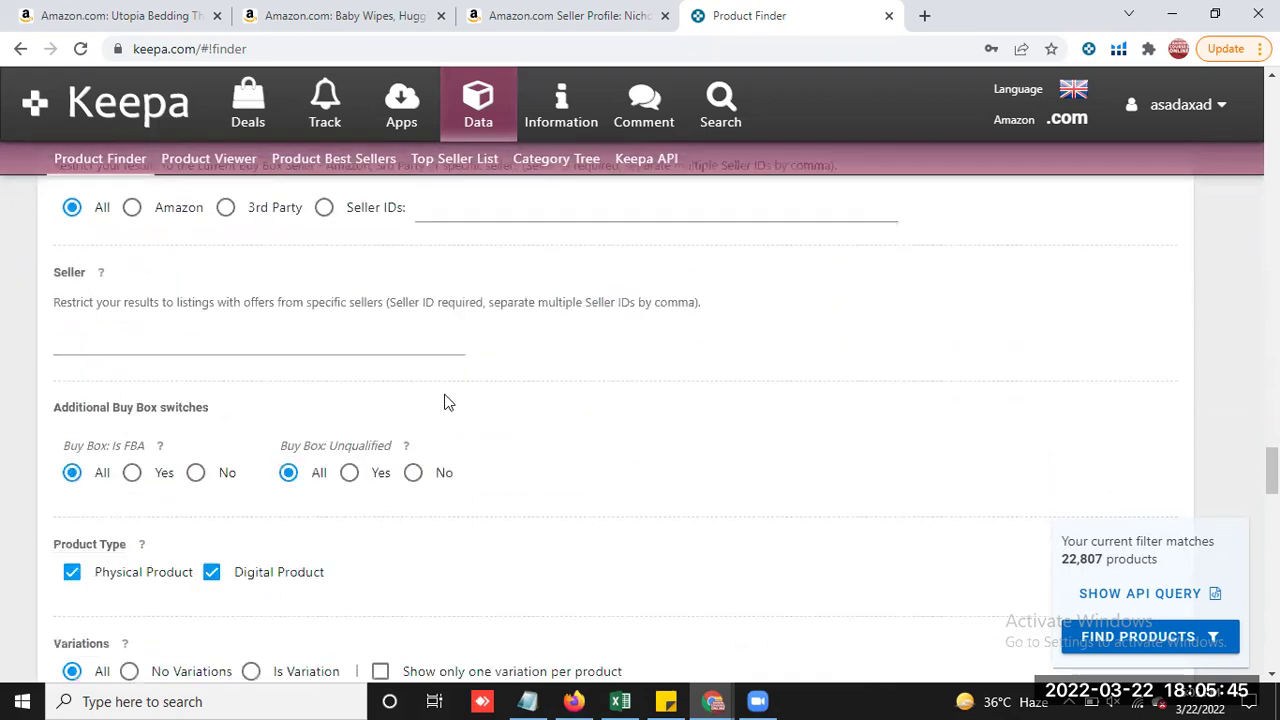
{"action": "scroll", "coordinate": [423, 437], "scroll_direction": "up", "scroll_amount": 1}
{"action": "scroll", "coordinate": [440, 443], "scroll_direction": "down", "scroll_amount": 2}
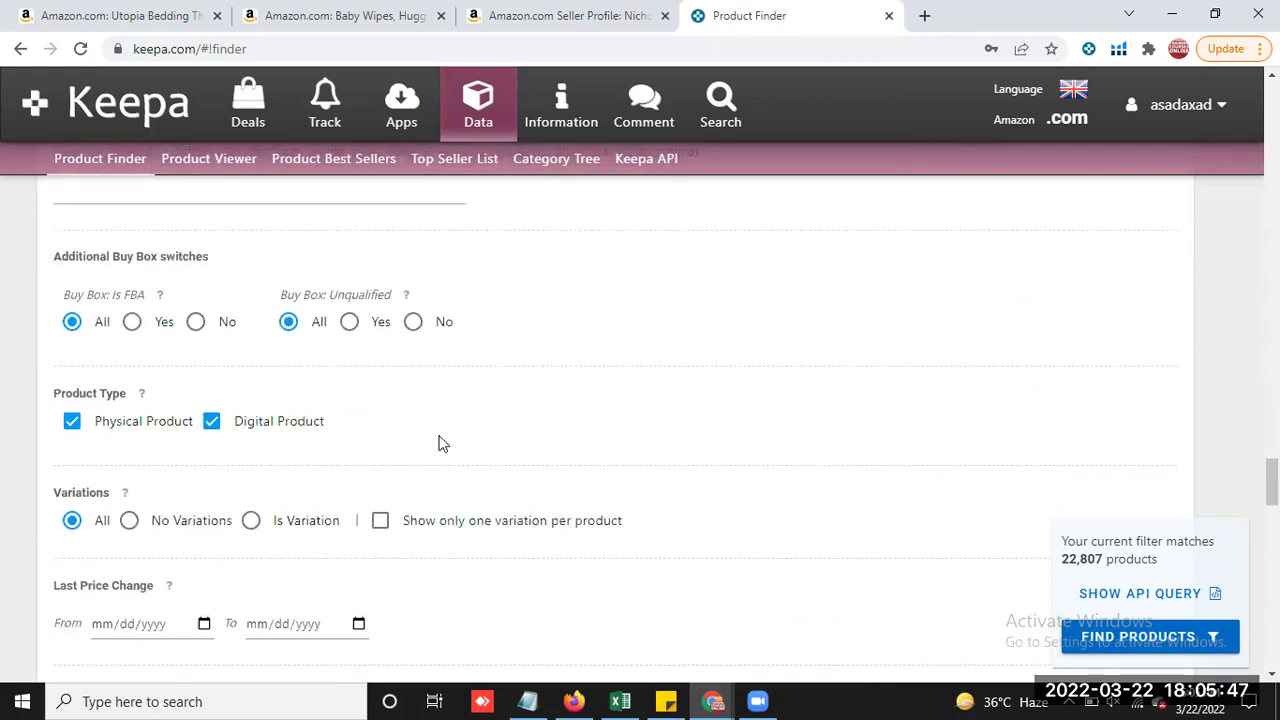
{"action": "left_click", "coordinate": [350, 323]}
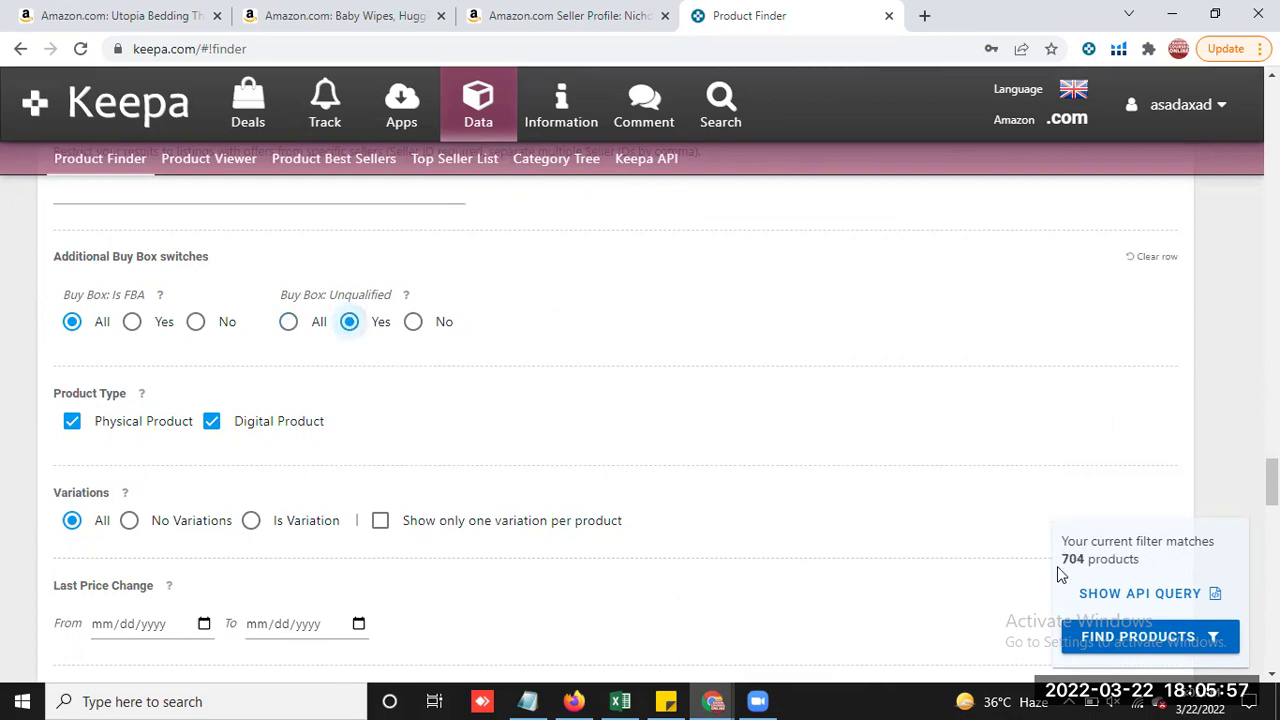
{"action": "scroll", "coordinate": [877, 514], "scroll_direction": "down", "scroll_amount": 2}
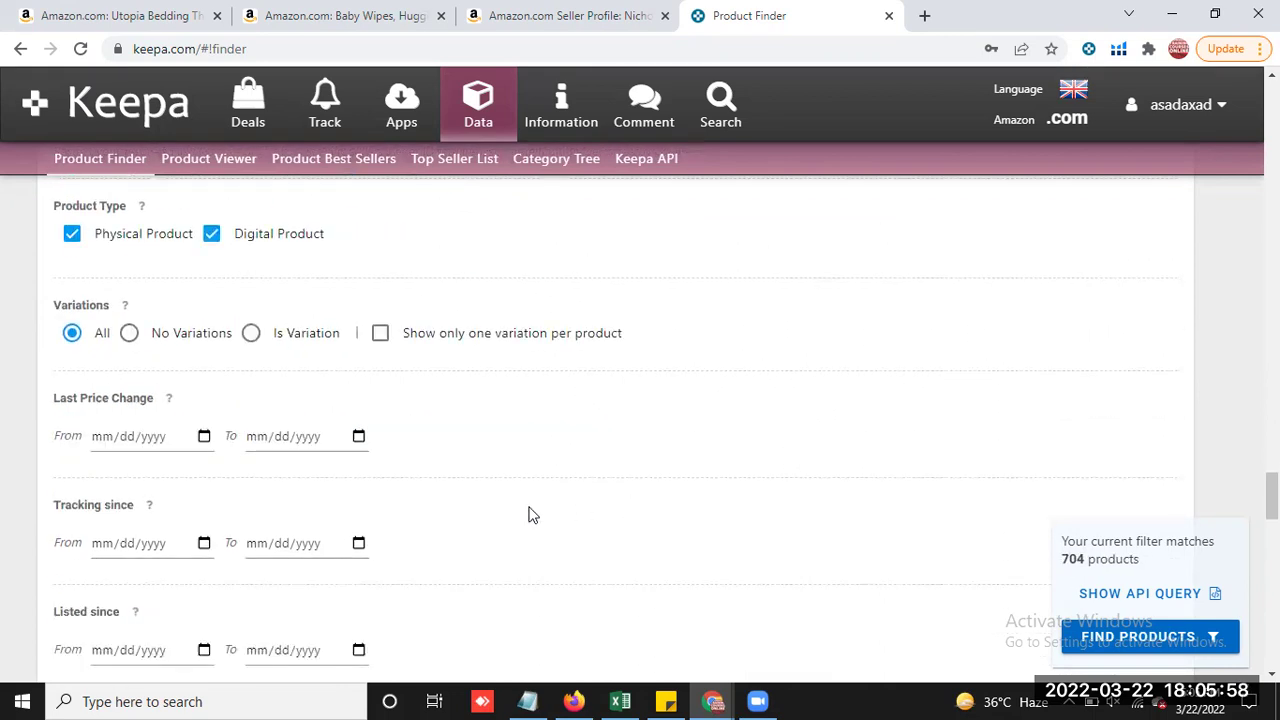
{"action": "left_click", "coordinate": [129, 333]}
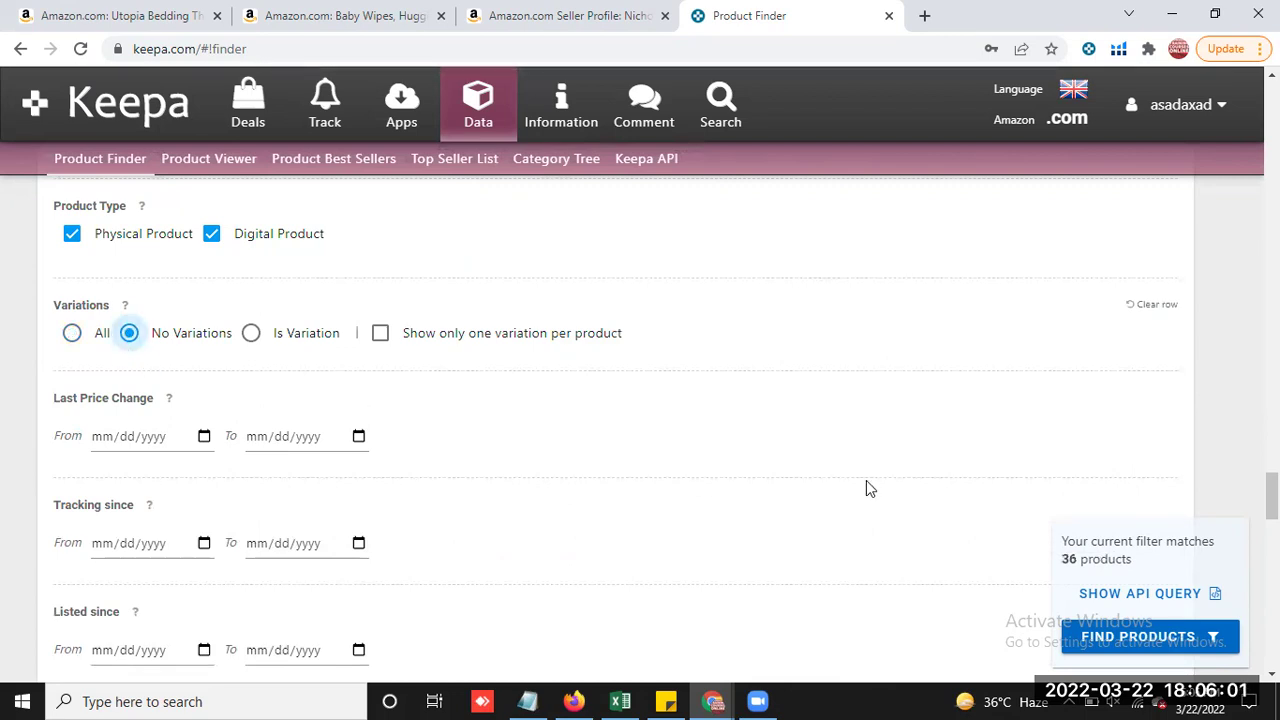
Set the Buy Box Unqualified switch back to All and find the products matching the query
{"action": "scroll", "coordinate": [840, 475], "scroll_direction": "up", "scroll_amount": 2}
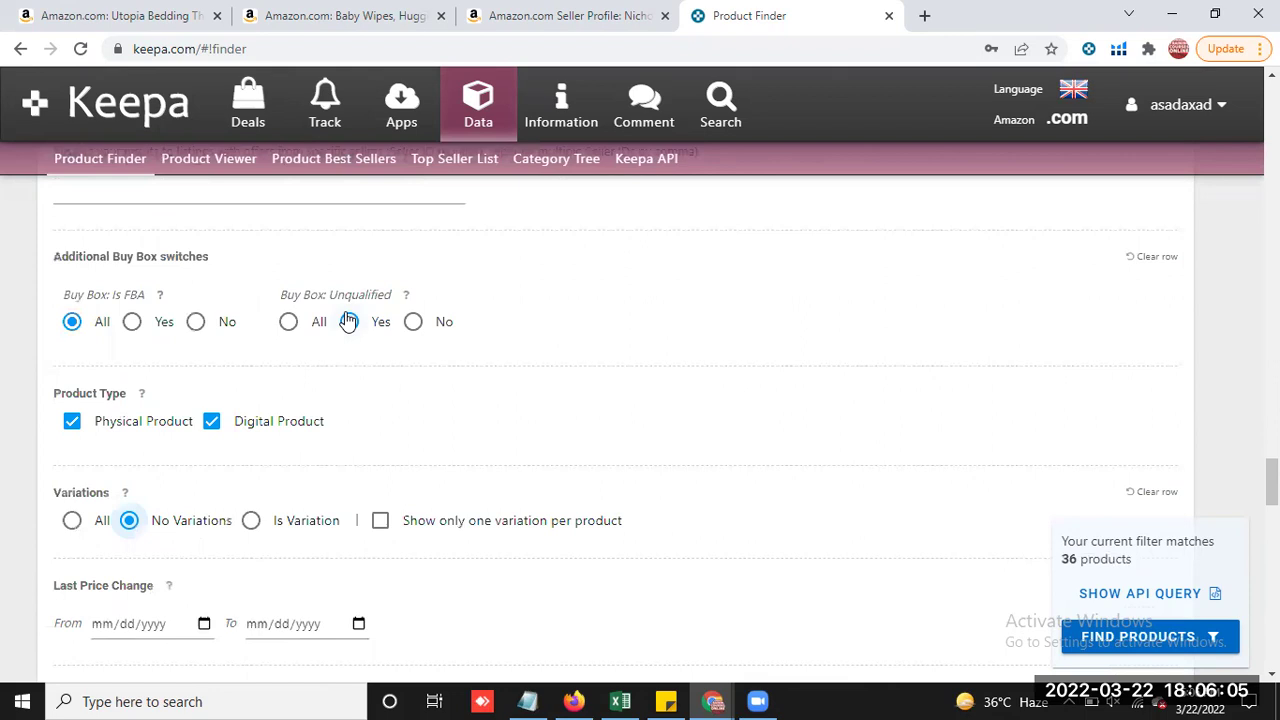
{"action": "left_click", "coordinate": [289, 323]}
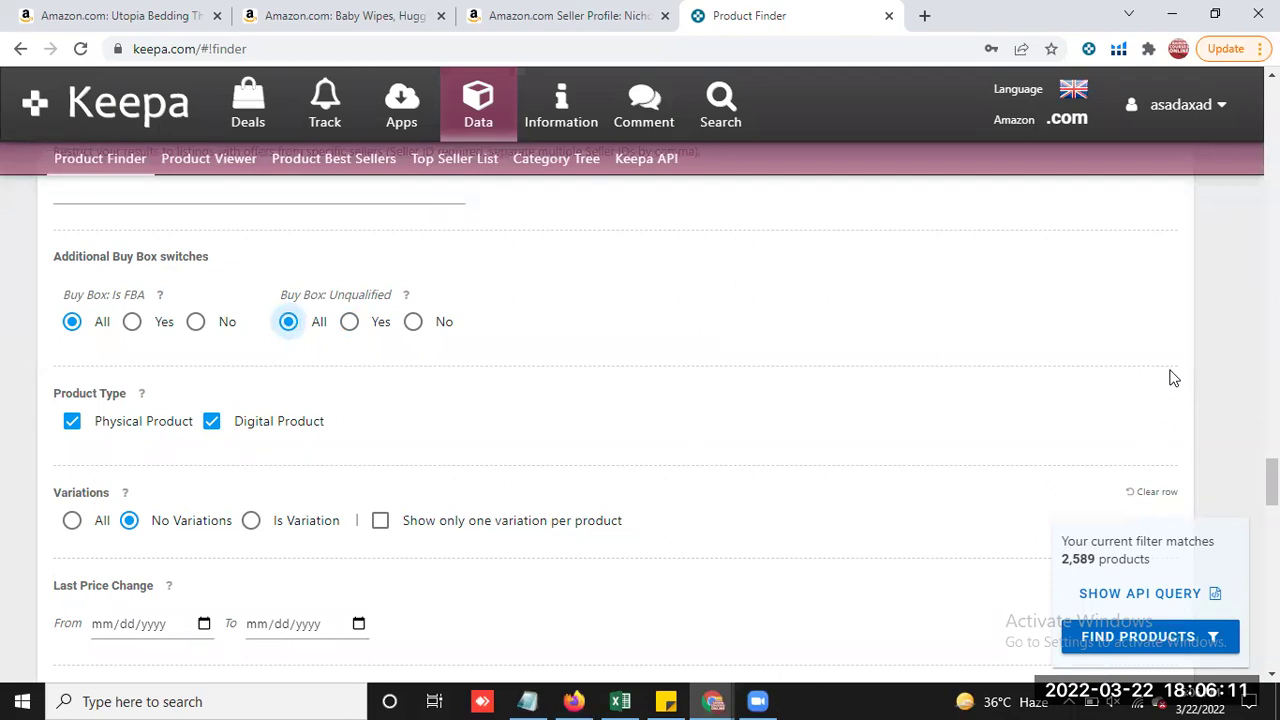
{"action": "scroll", "coordinate": [1170, 352], "scroll_direction": "up", "scroll_amount": 3}
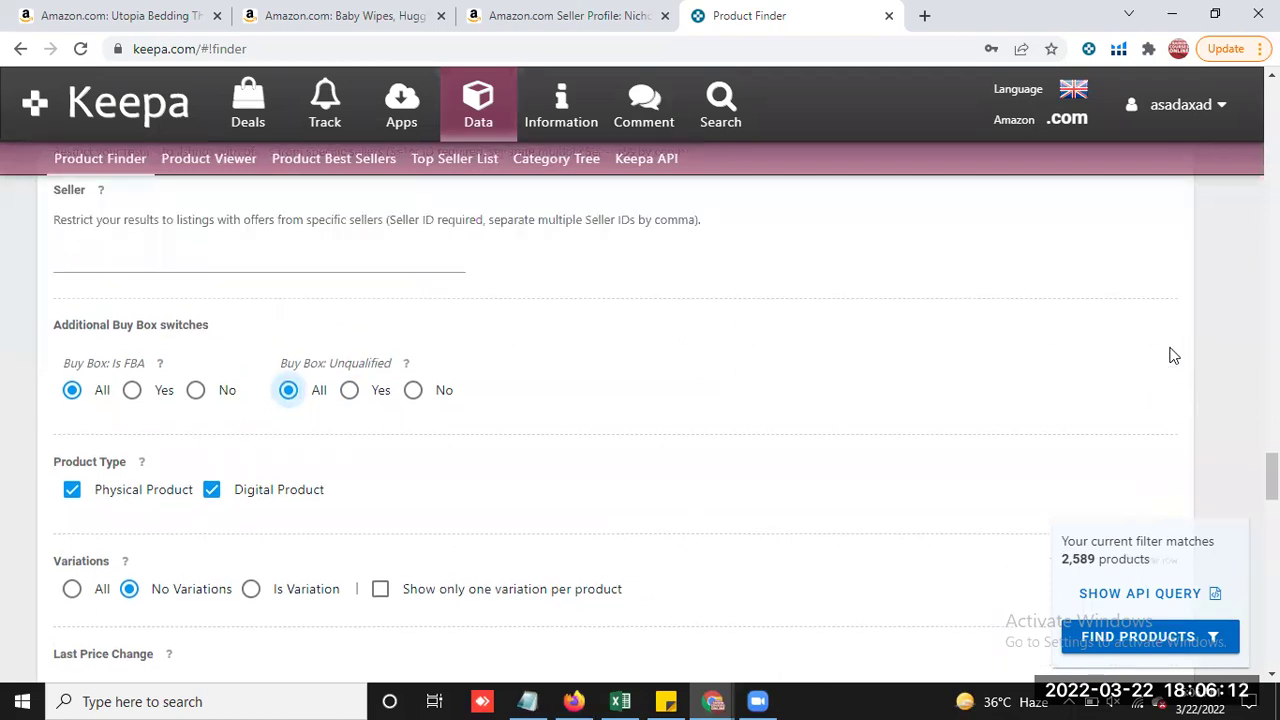
{"action": "left_click", "coordinate": [1157, 640]}
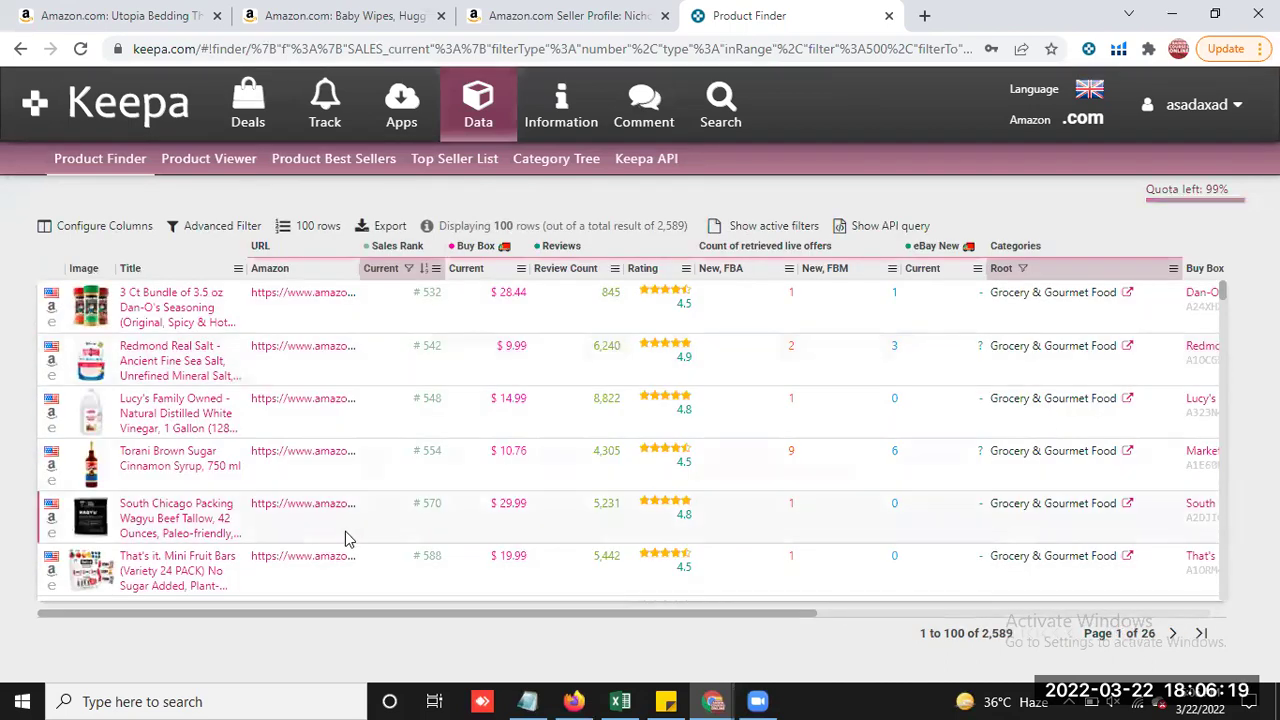
Browse the found grocery products and open the Amazon listing of the Bonnie & Pop Chocolate Gift Basket
{"action": "scroll", "coordinate": [195, 495], "scroll_direction": "down", "scroll_amount": 1}
{"action": "scroll", "coordinate": [195, 495], "scroll_direction": "down", "scroll_amount": 3}
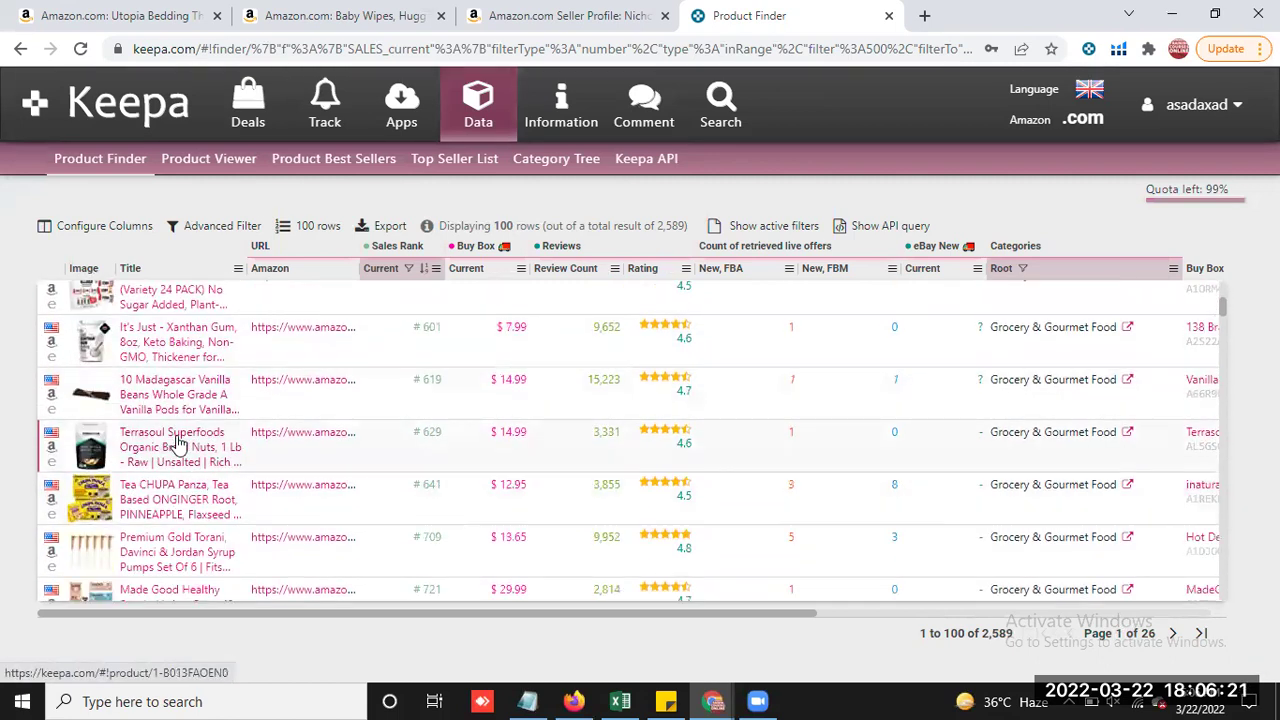
{"action": "scroll", "coordinate": [572, 428], "scroll_direction": "down", "scroll_amount": 1}
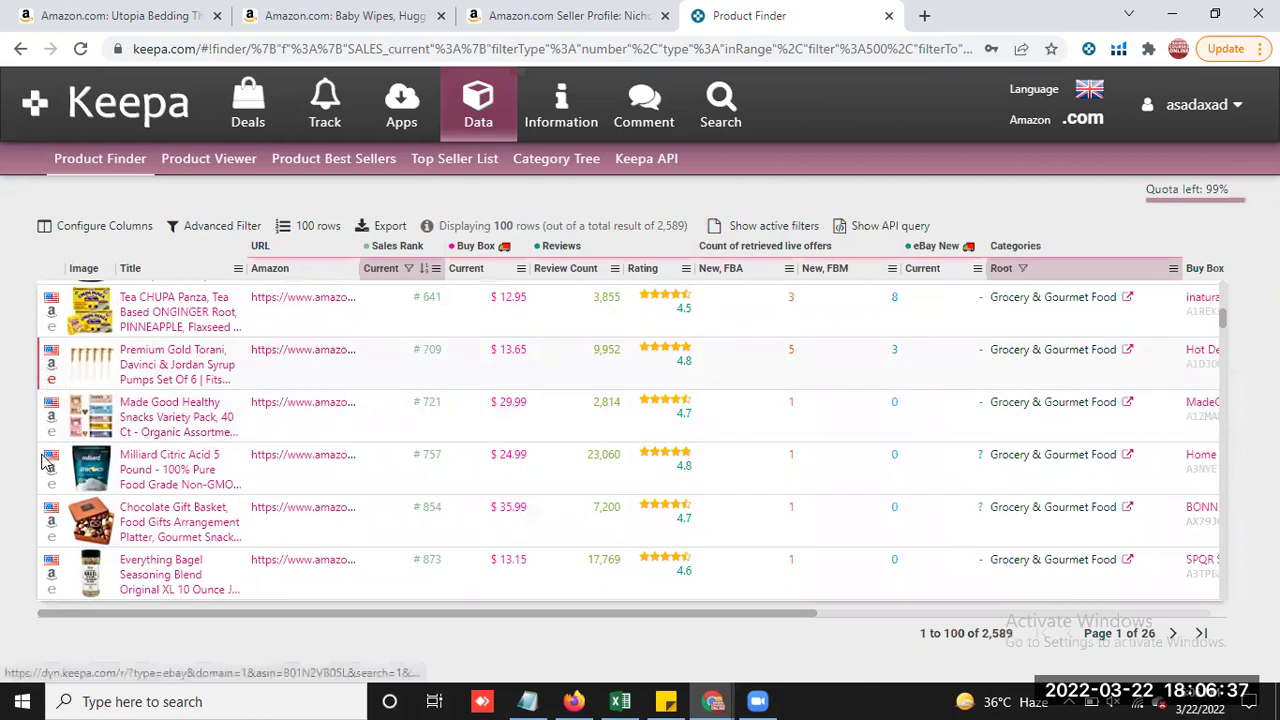
{"action": "left_click", "coordinate": [51, 528]}
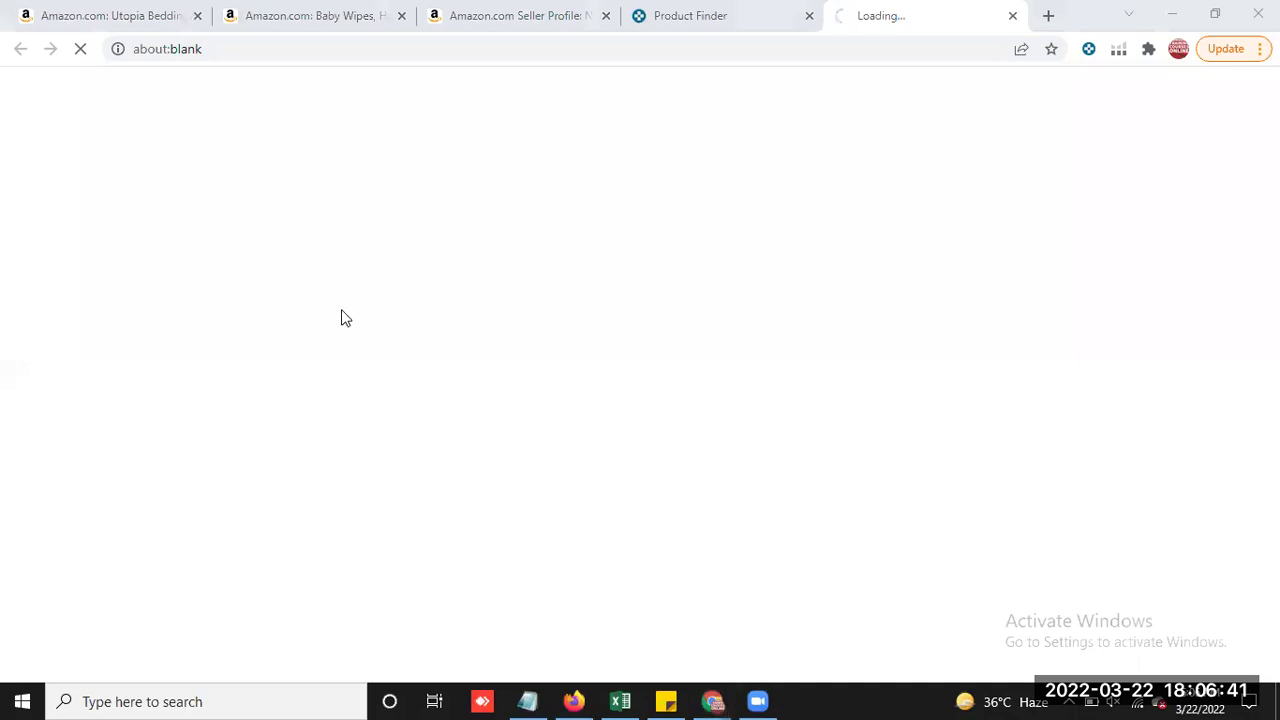
{"action": "key", "text": "super"}
{"action": "key", "text": "super"}
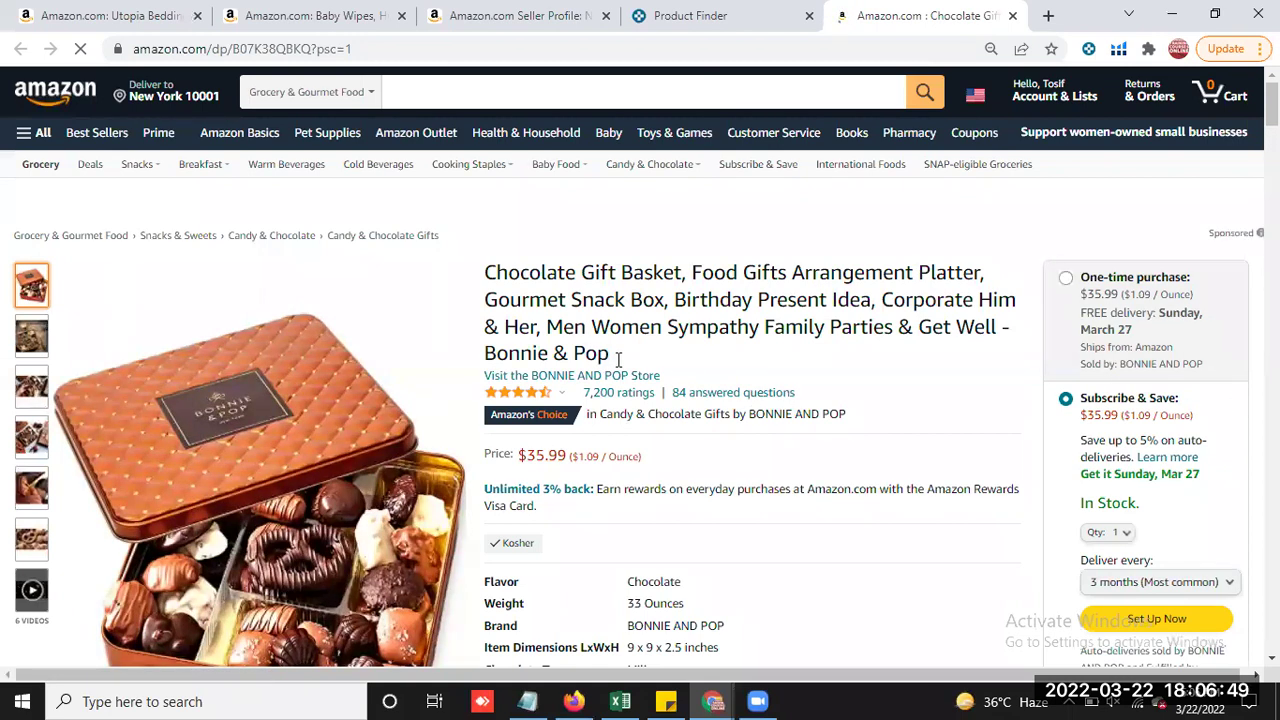
Search Google for the full product title of the Chocolate Gift Basket listing
{"action": "left_click_drag", "start_coordinate": [616, 358], "coordinate": [486, 272]}
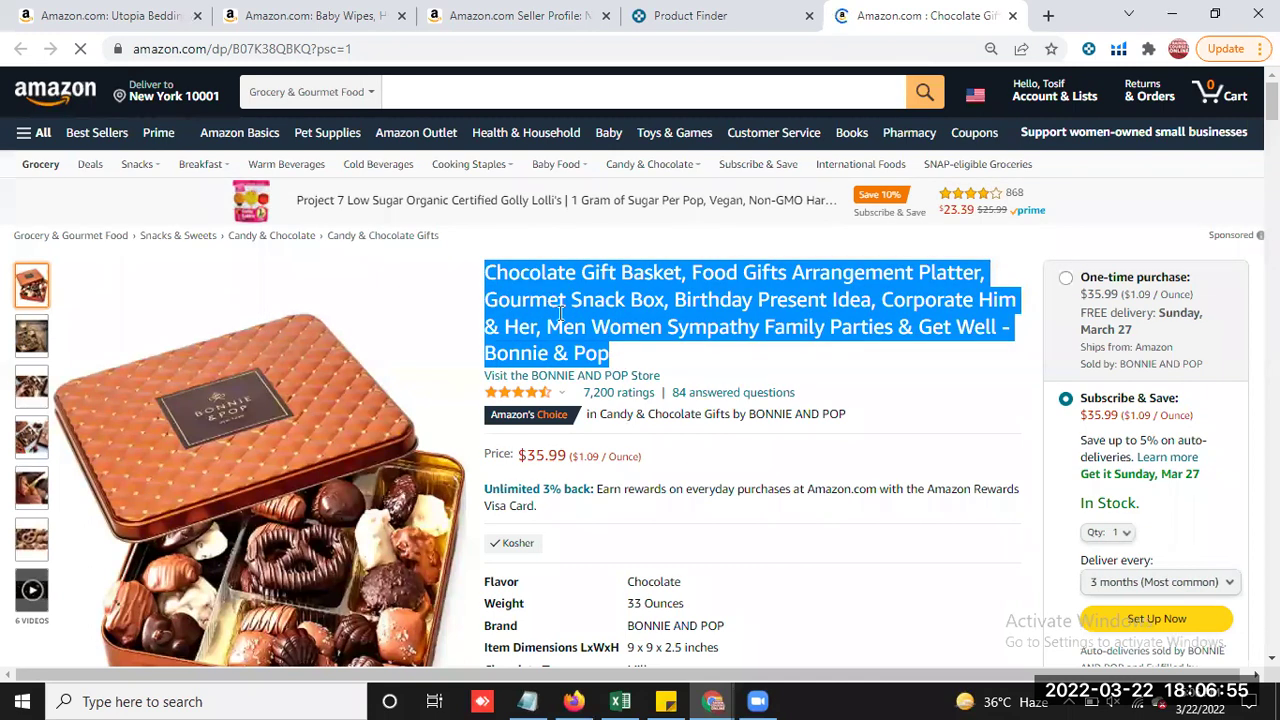
{"action": "right_click", "coordinate": [532, 278]}
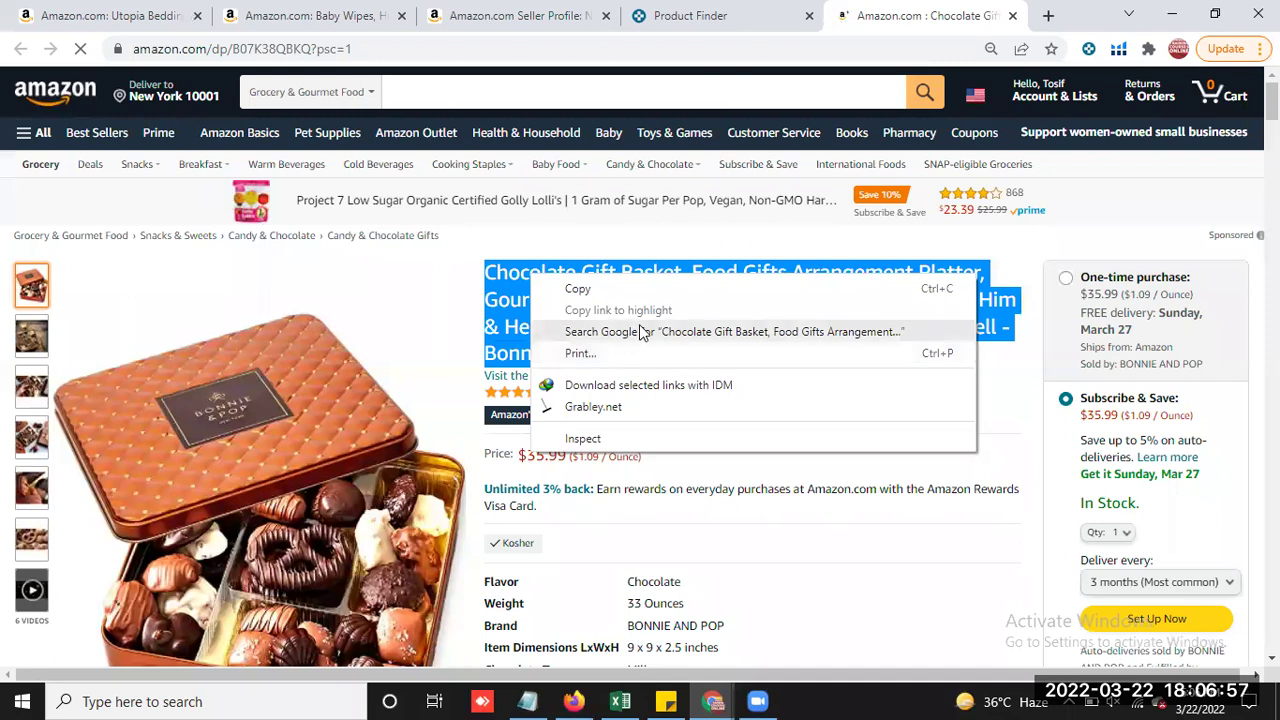
{"action": "left_click", "coordinate": [643, 332]}
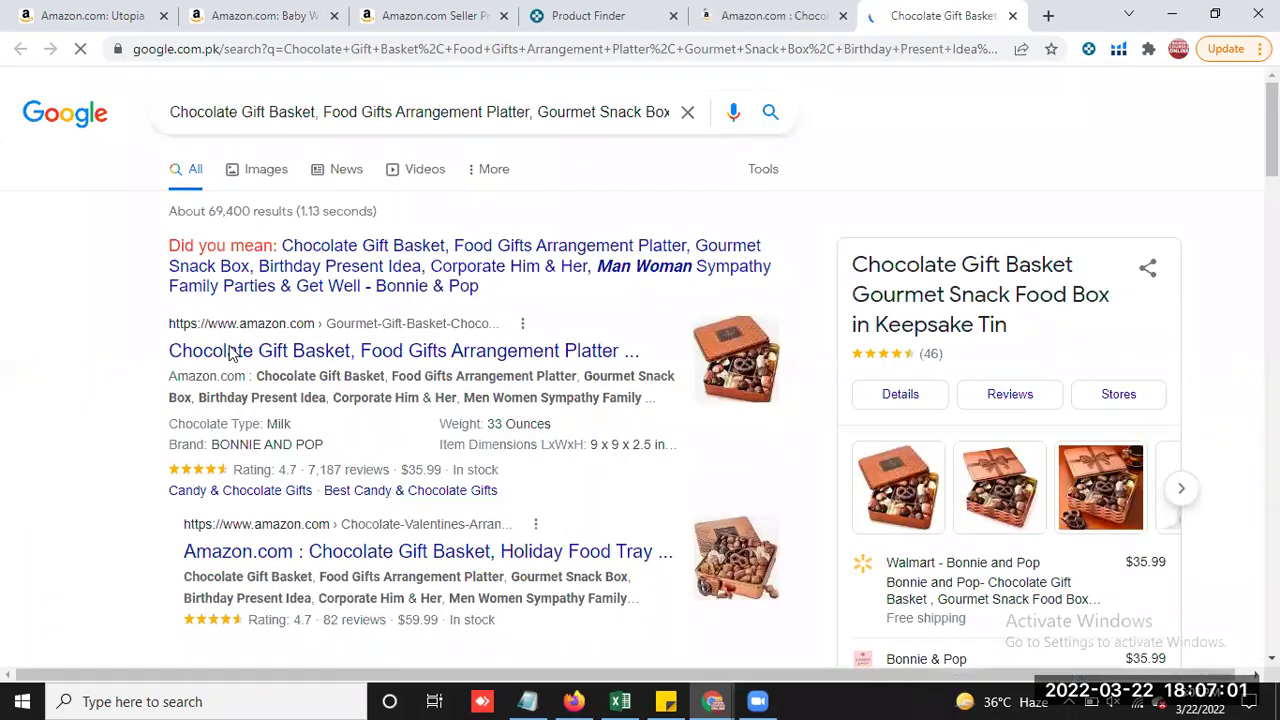
Examine the Google results for other retailers selling the chocolate gift basket, checking their prices and stock
{"action": "scroll", "coordinate": [80, 412], "scroll_direction": "down", "scroll_amount": 1}
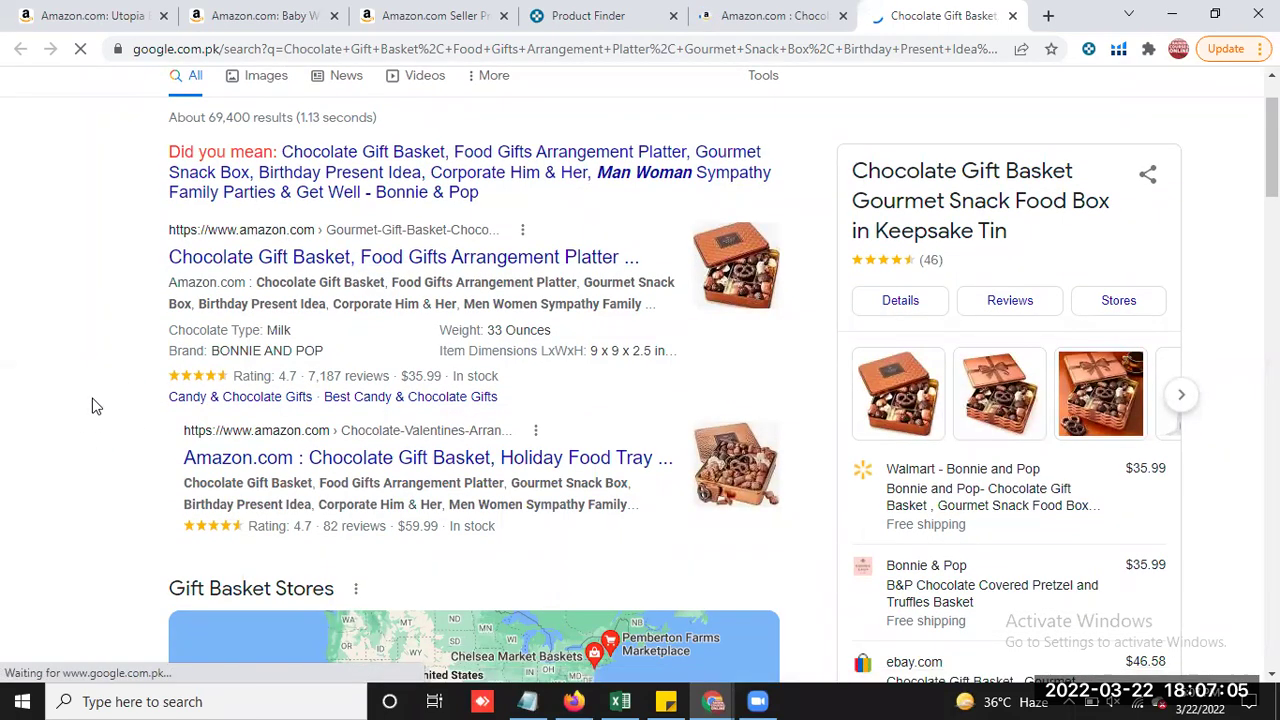
{"action": "scroll", "coordinate": [36, 393], "scroll_direction": "down", "scroll_amount": 3}
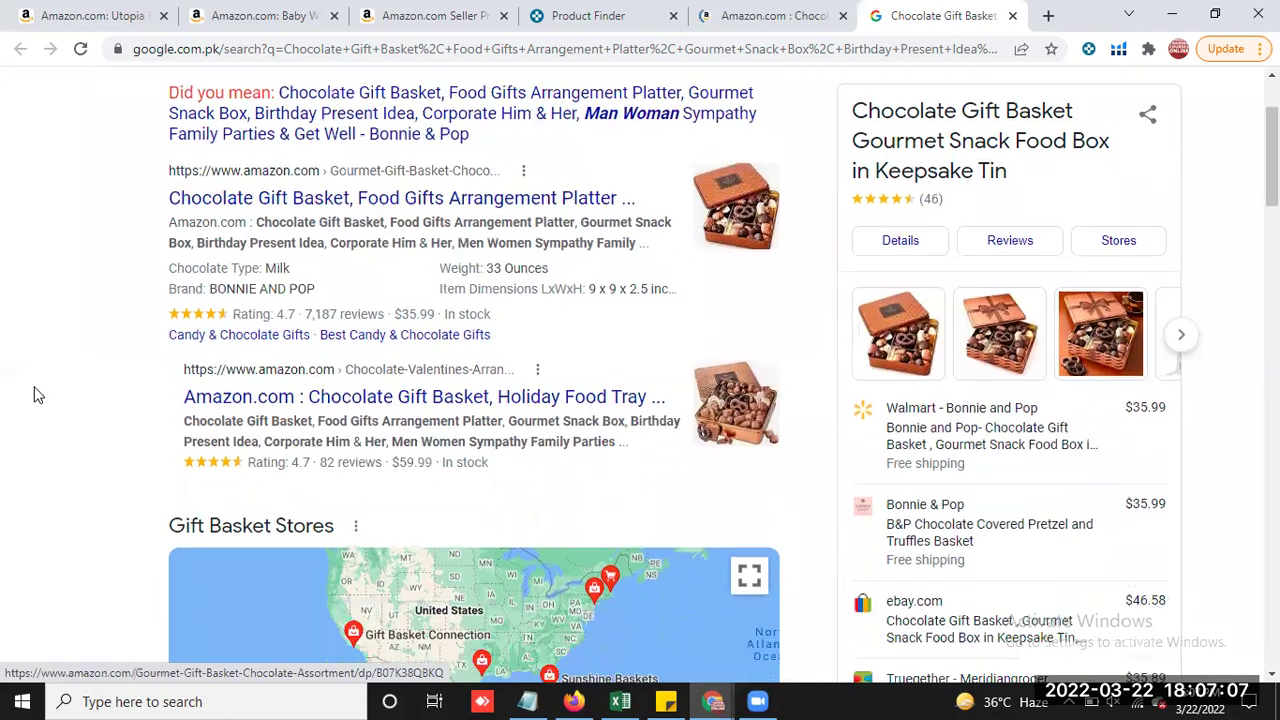
{"action": "scroll", "coordinate": [37, 394], "scroll_direction": "down", "scroll_amount": 4}
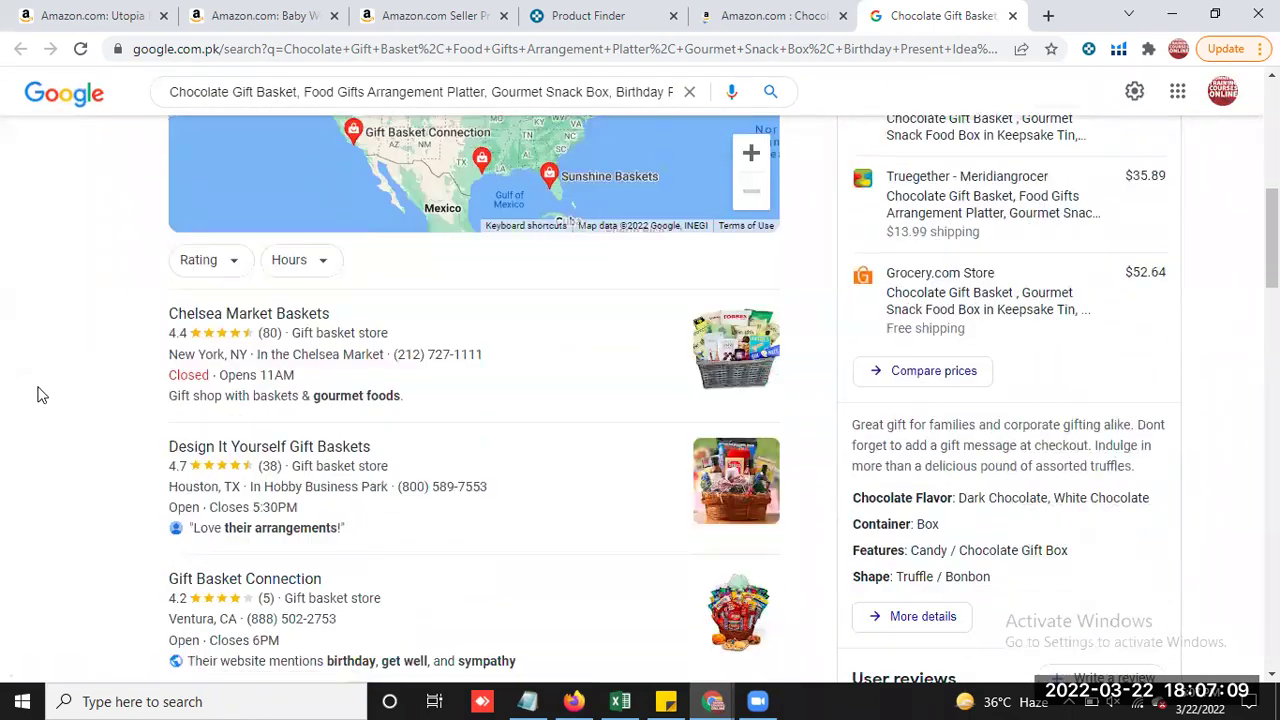
{"action": "scroll", "coordinate": [37, 394], "scroll_direction": "down", "scroll_amount": 4}
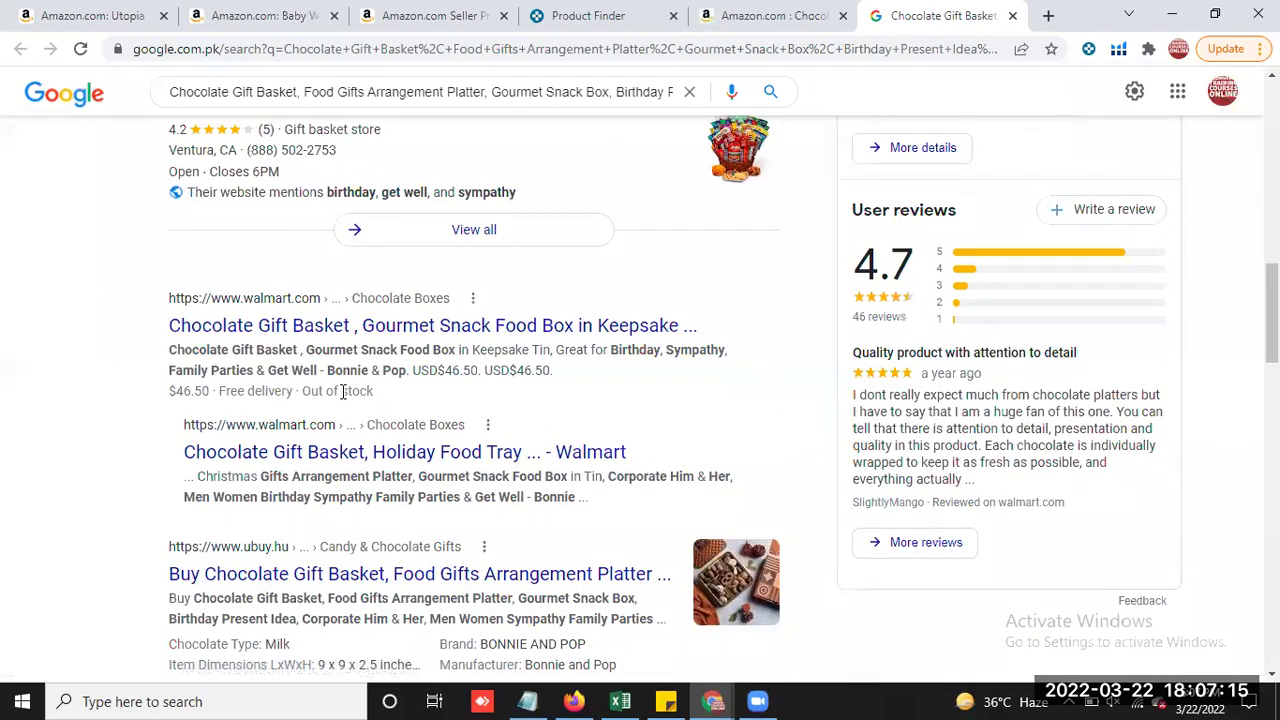
{"action": "scroll", "coordinate": [30, 348], "scroll_direction": "down", "scroll_amount": 3}
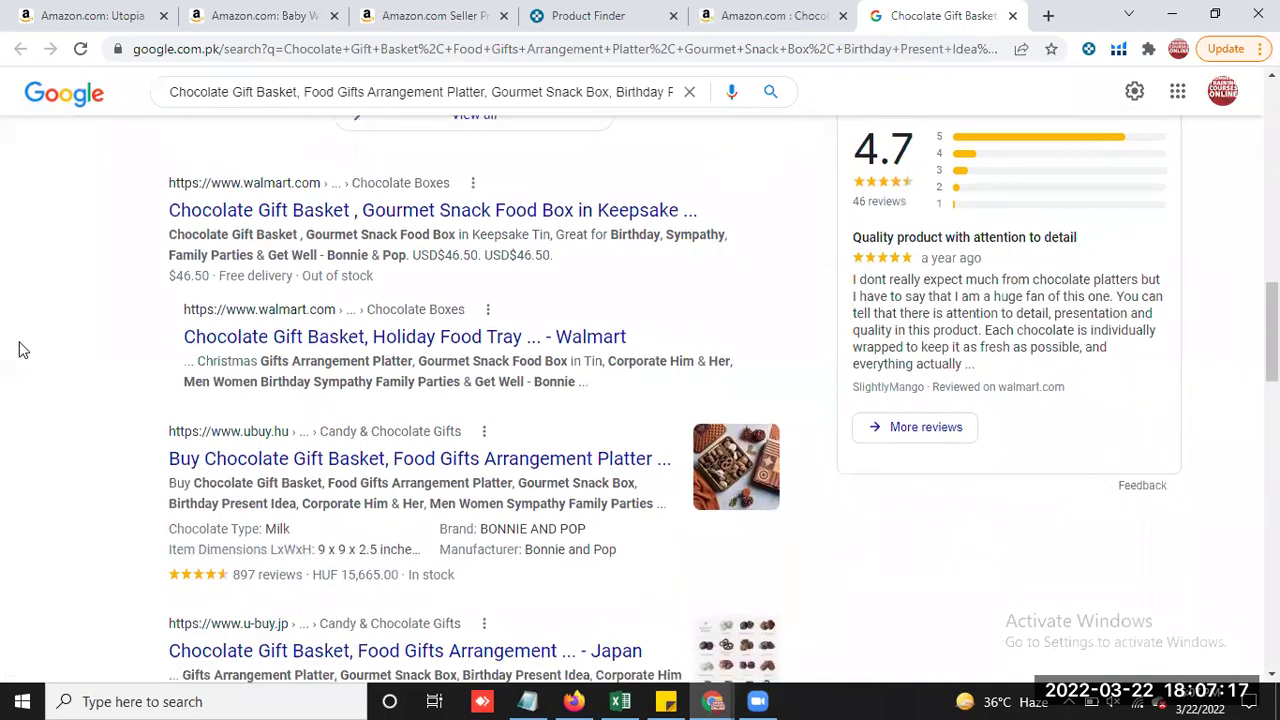
{"action": "scroll", "coordinate": [34, 311], "scroll_direction": "down", "scroll_amount": 2}
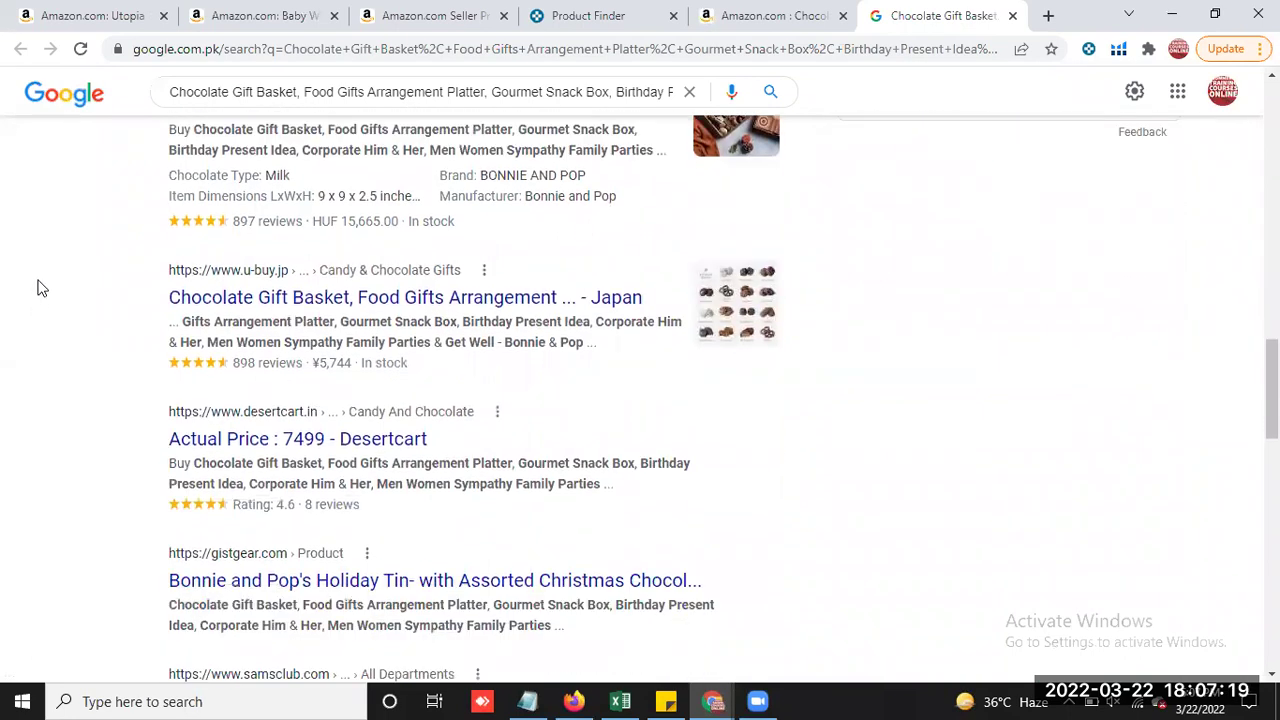
{"action": "scroll", "coordinate": [56, 254], "scroll_direction": "down", "scroll_amount": 3}
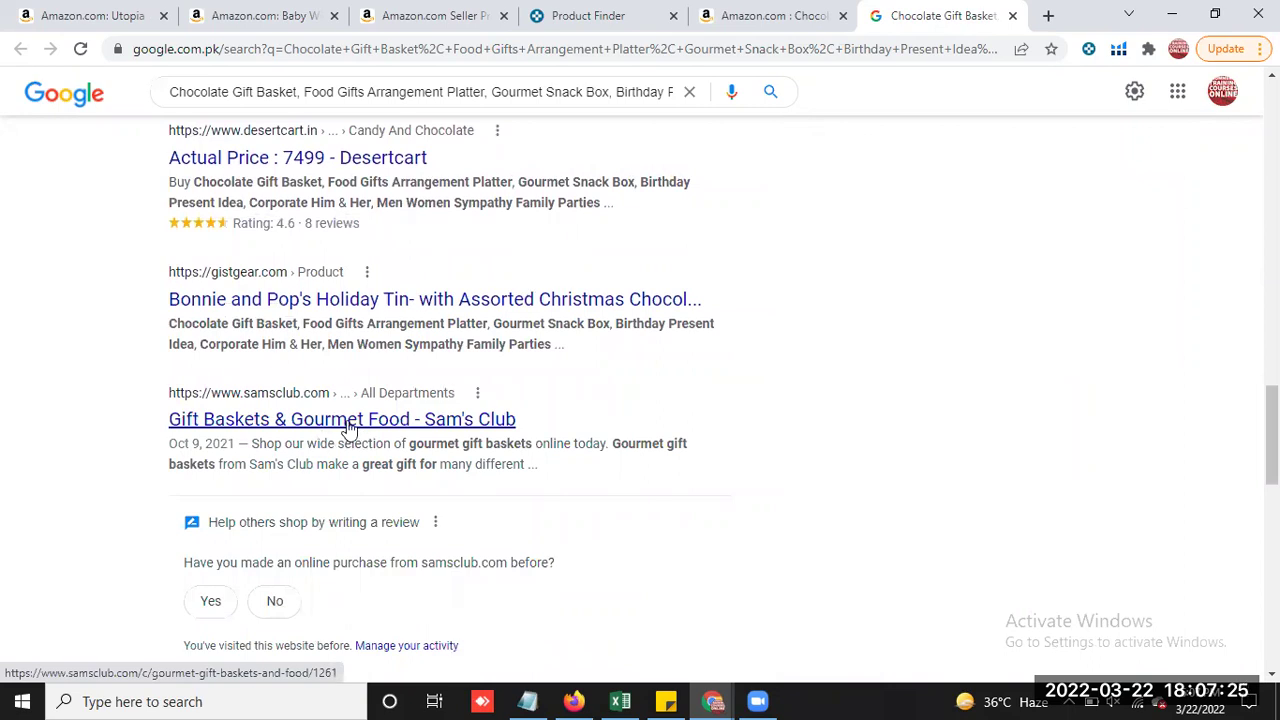
Open the Sam's Club Gift Baskets & Gourmet Food result in a new tab and look over its featured categories
{"action": "right_click", "coordinate": [349, 426]}
{"action": "left_click", "coordinate": [437, 440]}
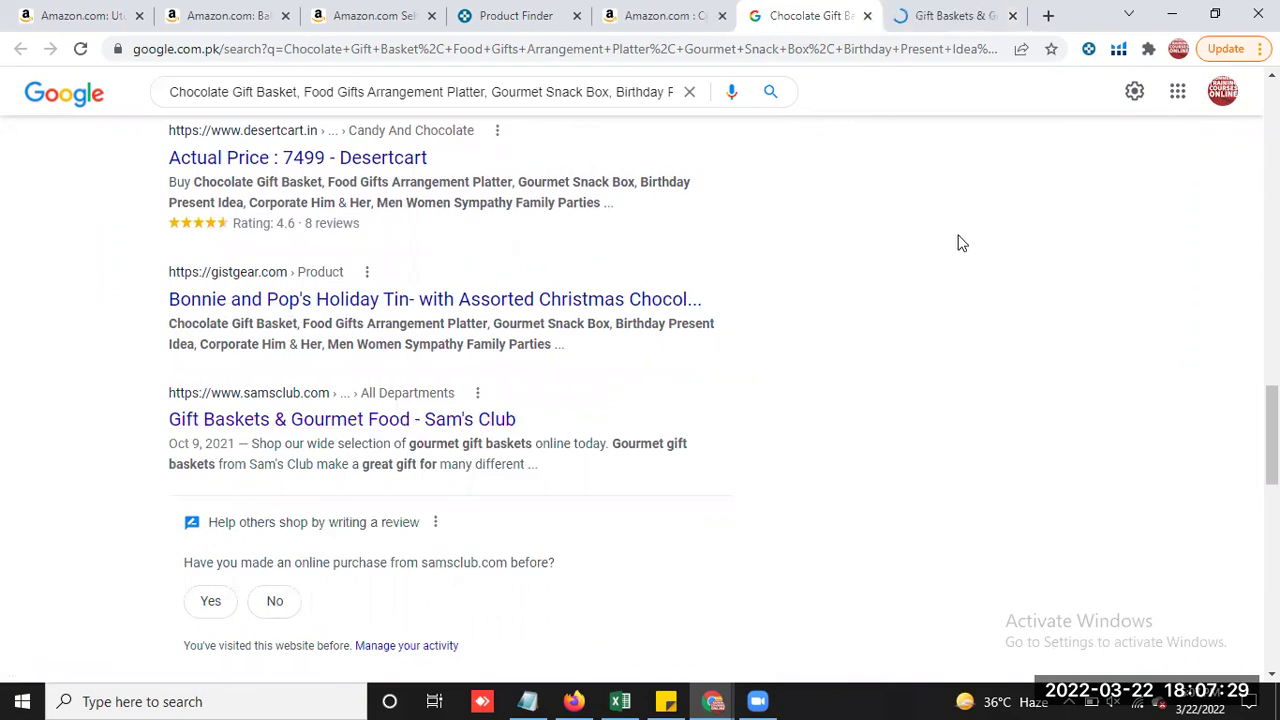
{"action": "left_click", "coordinate": [930, 19]}
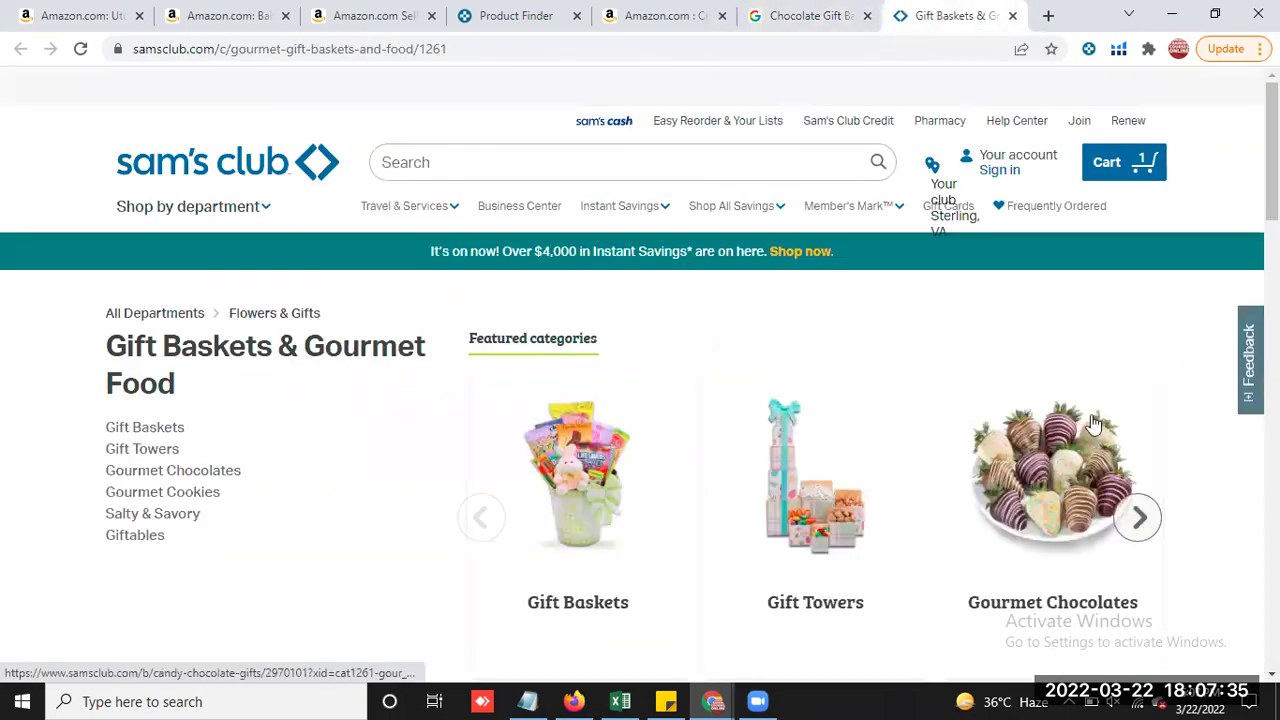
{"action": "scroll", "coordinate": [1143, 423], "scroll_direction": "down", "scroll_amount": 3}
{"action": "scroll", "coordinate": [1143, 423], "scroll_direction": "up", "scroll_amount": 3}
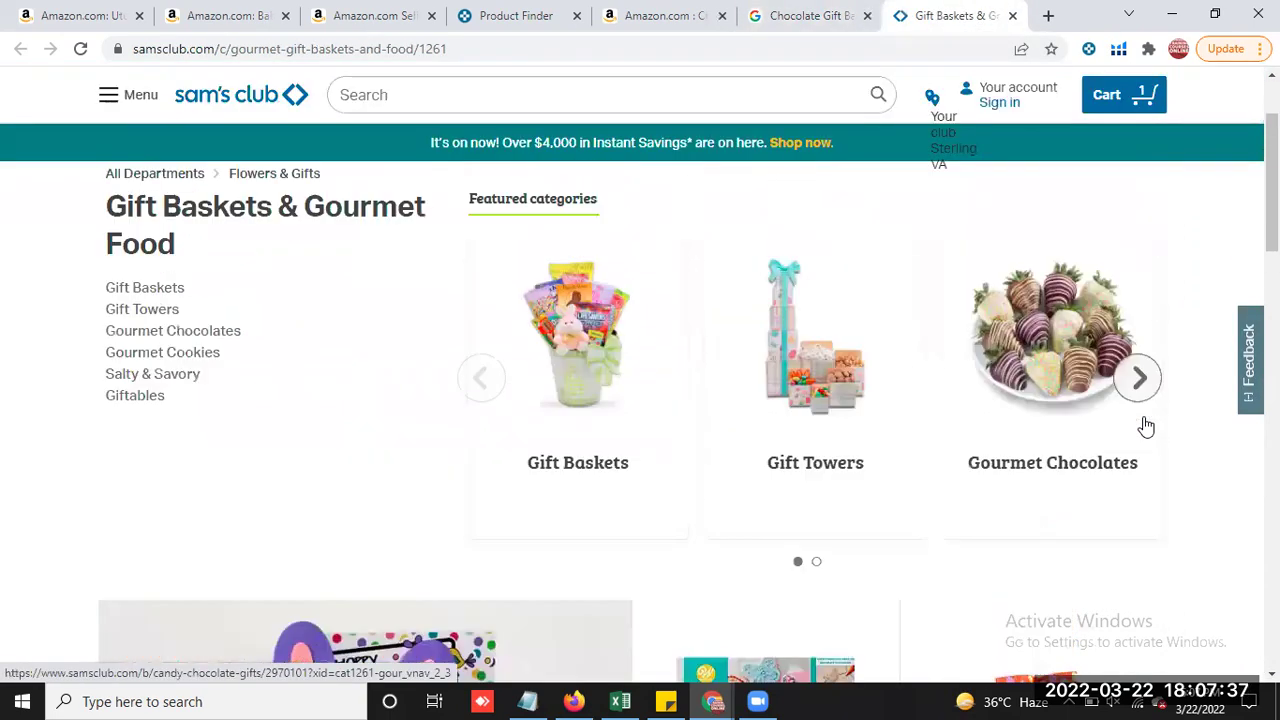
{"action": "scroll", "coordinate": [1040, 423], "scroll_direction": "down", "scroll_amount": 3}
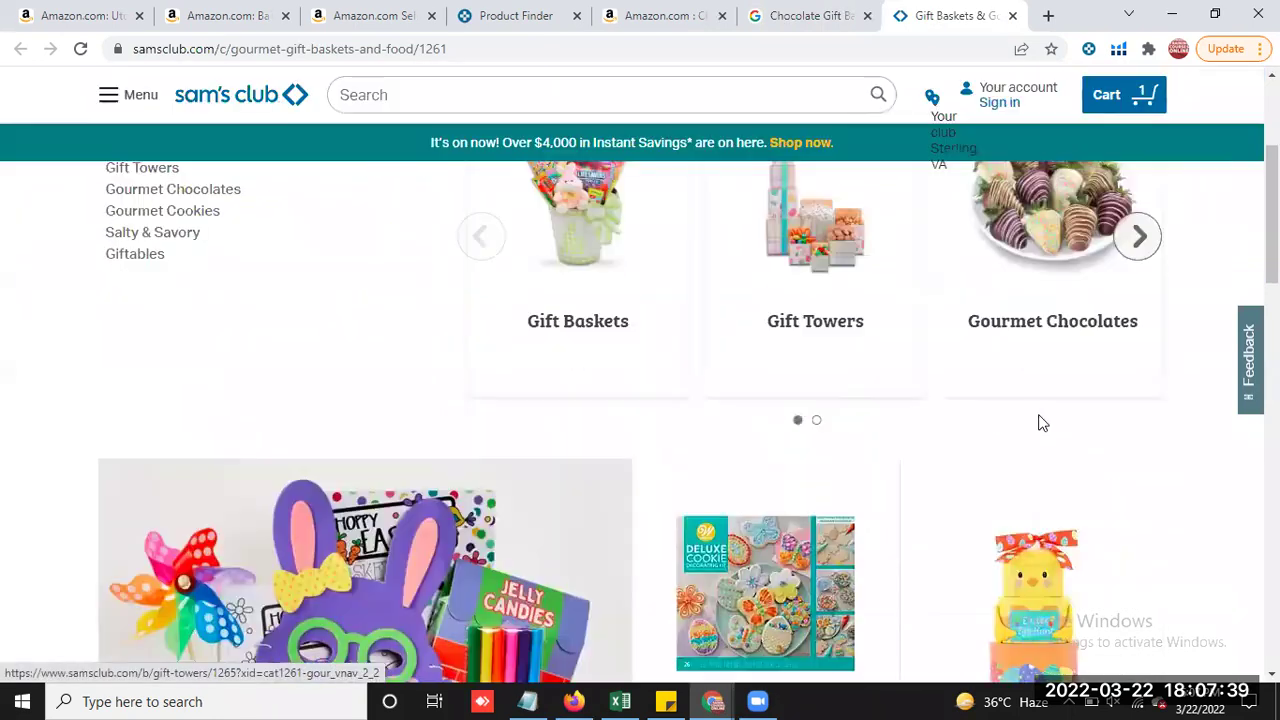
{"action": "scroll", "coordinate": [1040, 423], "scroll_direction": "down", "scroll_amount": 2}
{"action": "scroll", "coordinate": [1040, 423], "scroll_direction": "up", "scroll_amount": 6}
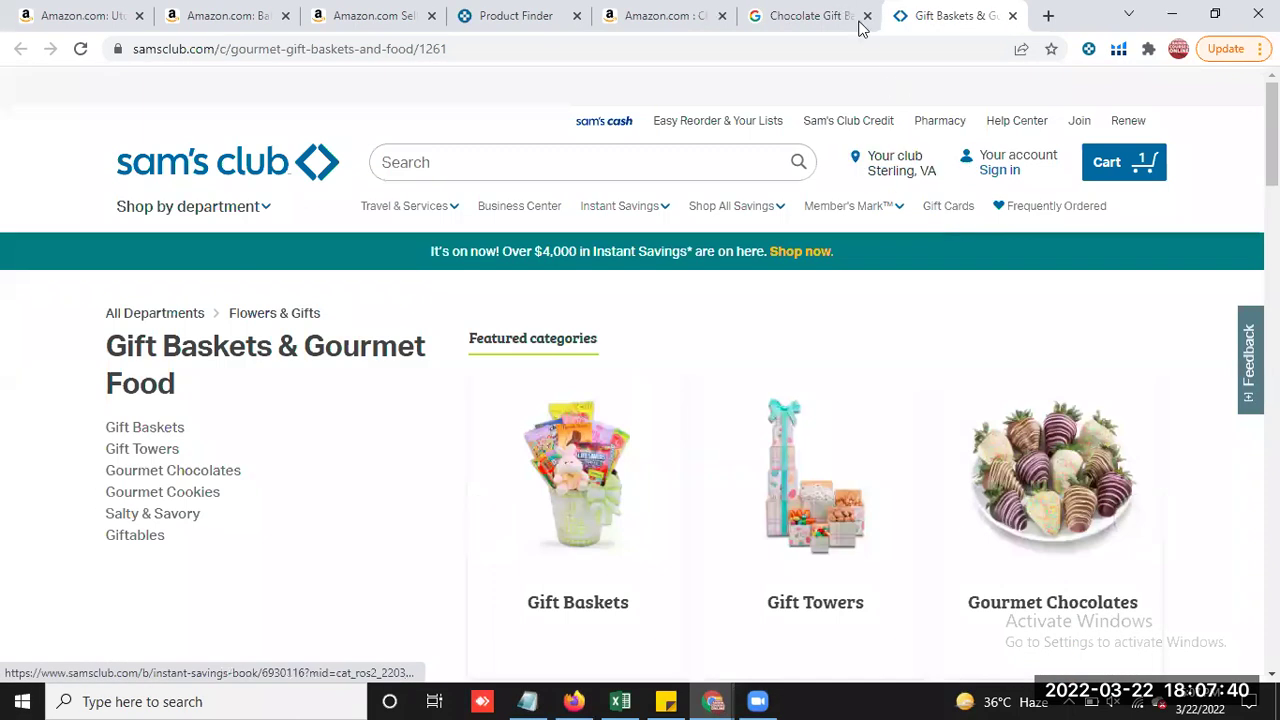
Compare the Sam's Club page with the Google results and the Amazon listing of the chocolate gift basket
{"action": "left_click", "coordinate": [752, 17]}
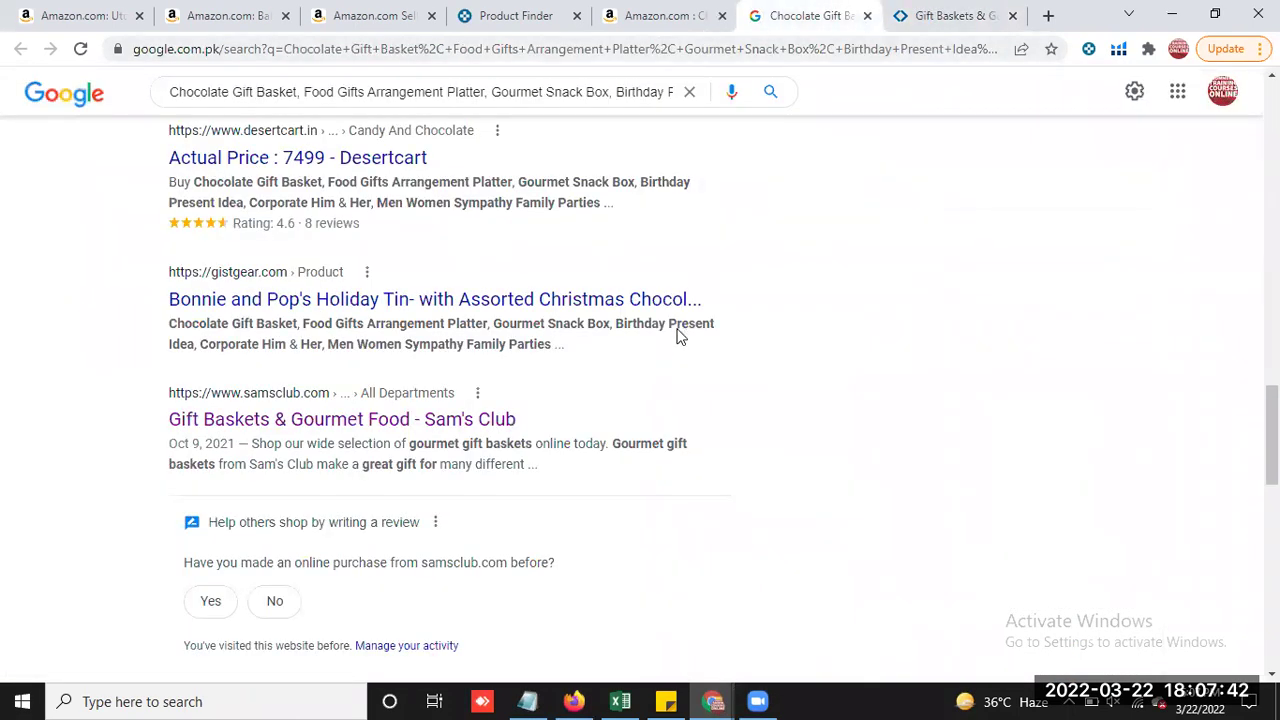
{"action": "left_click", "coordinate": [910, 16]}
{"action": "scroll", "coordinate": [779, 386], "scroll_direction": "down", "scroll_amount": 9}
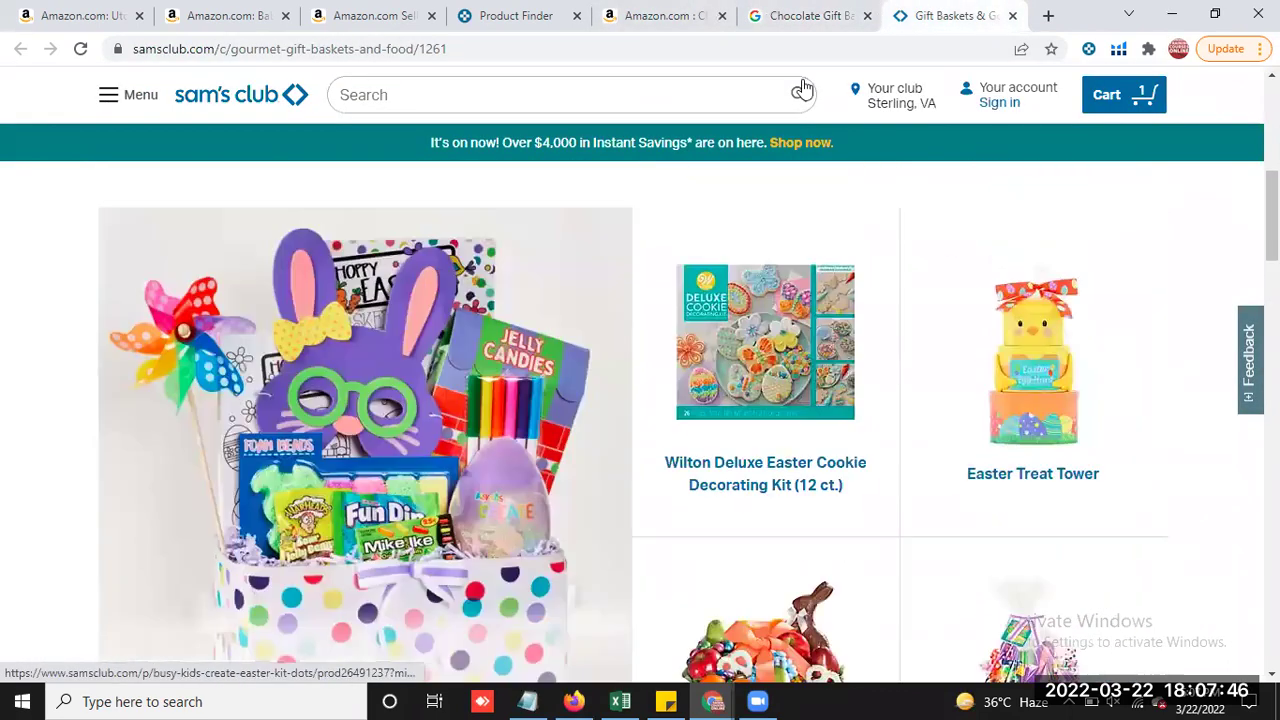
{"action": "left_click", "coordinate": [655, 18]}
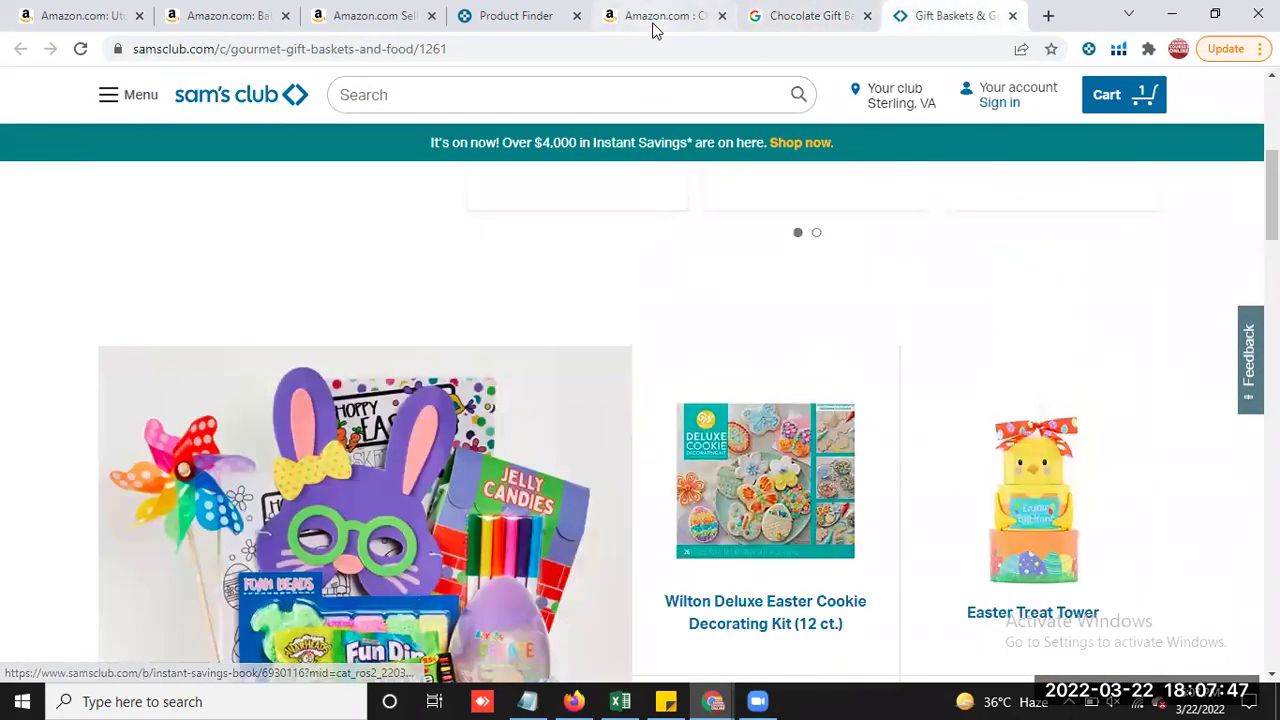
{"action": "scroll", "coordinate": [587, 493], "scroll_direction": "down", "scroll_amount": 1}
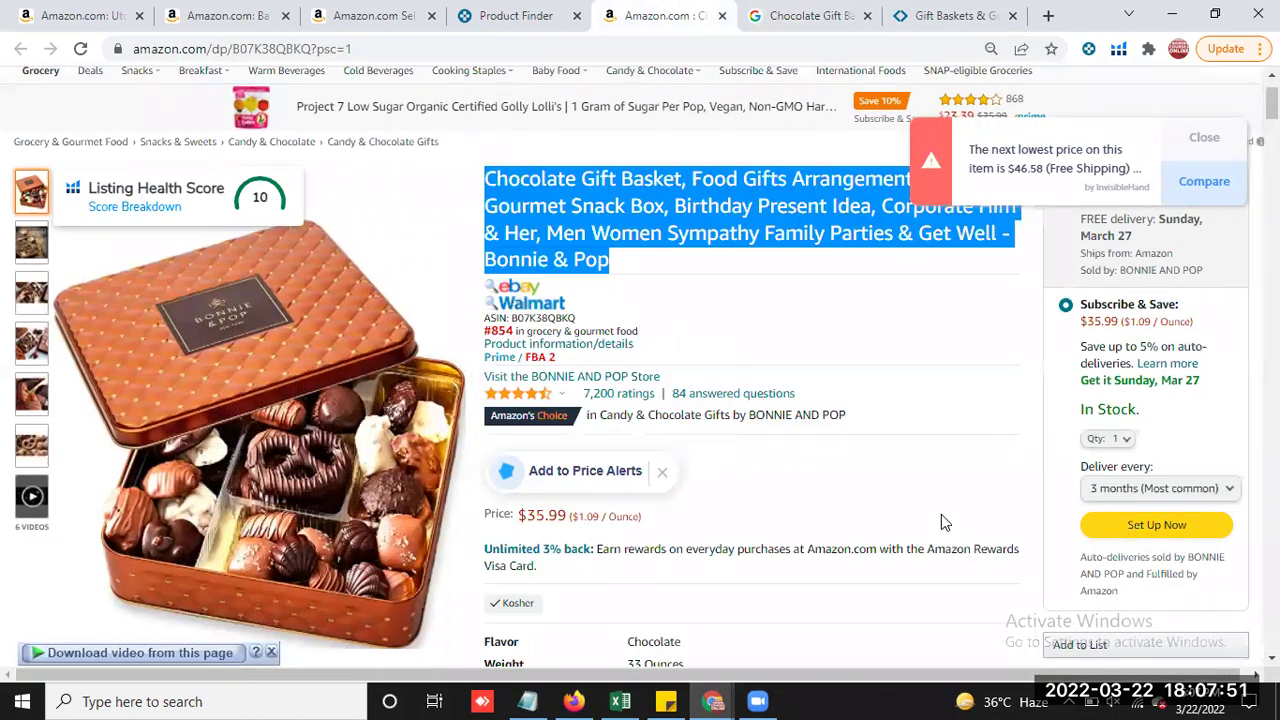
{"action": "left_click", "coordinate": [808, 15]}
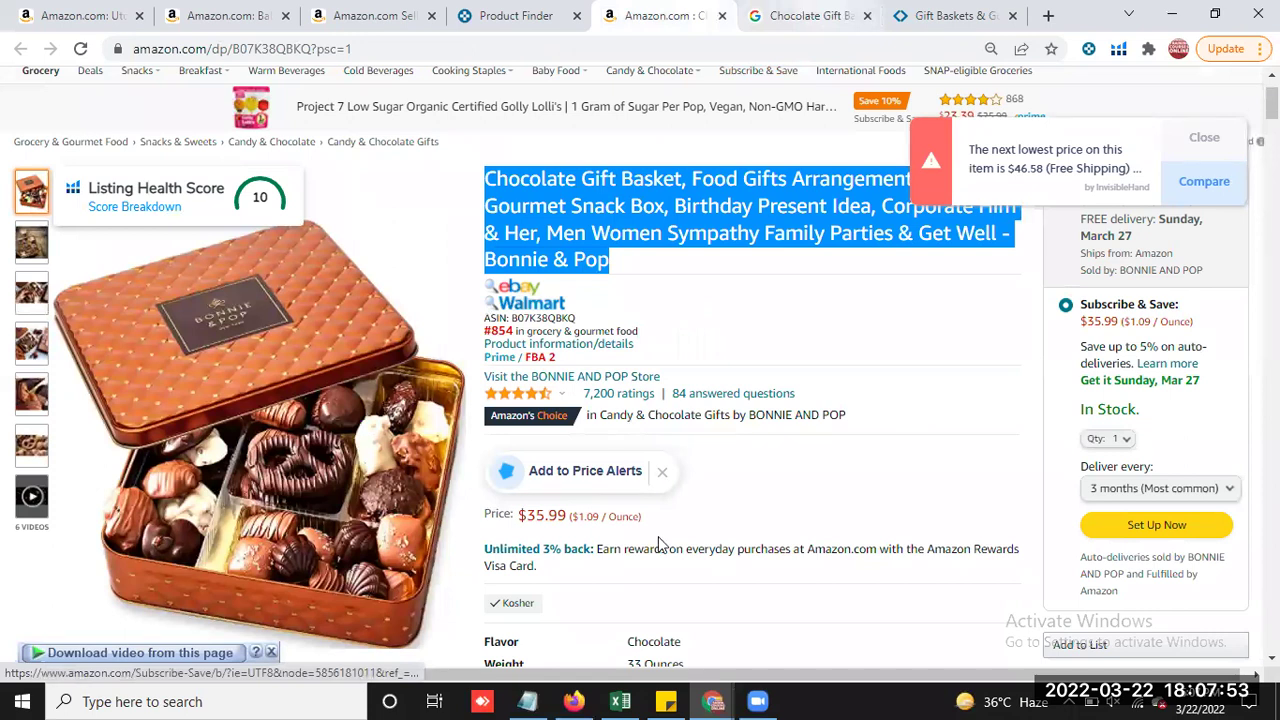
{"action": "scroll", "coordinate": [679, 472], "scroll_direction": "down", "scroll_amount": 1}
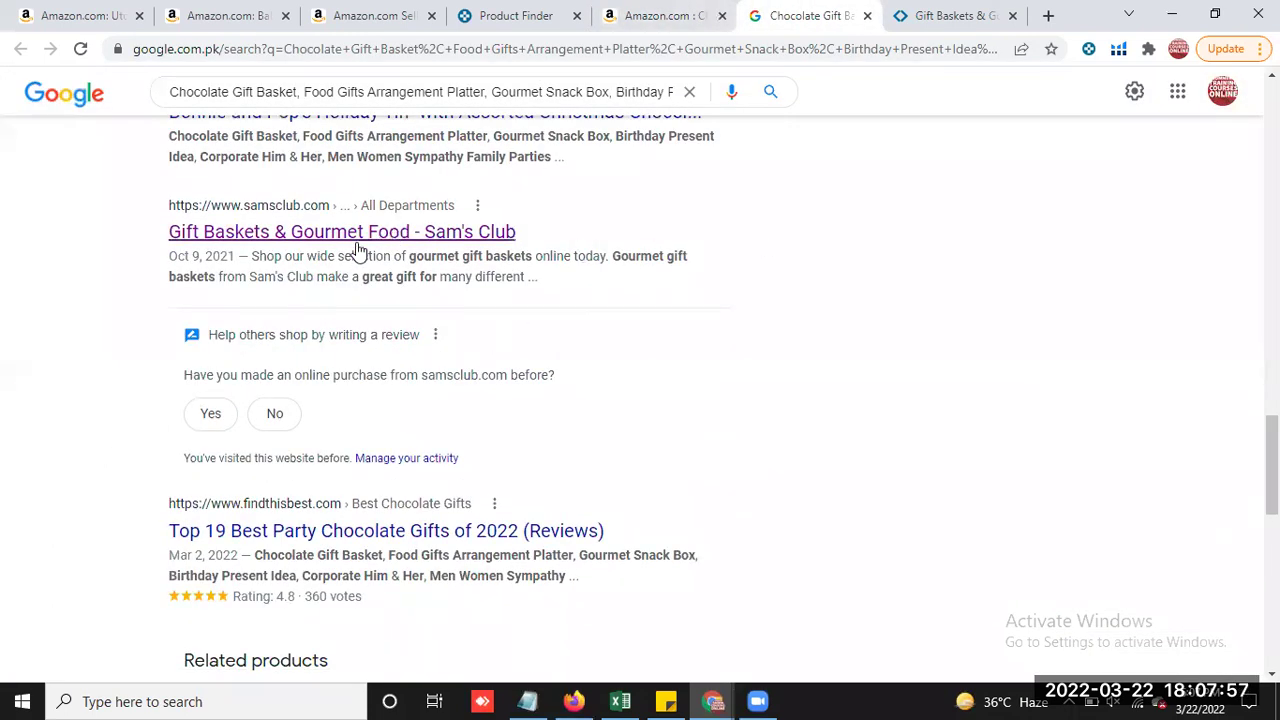
Examine the Sam's Club gift basket, gift tower and other gourmet sections for the Bonnie & Pop chocolate basket, checking against the Amazon product photo
{"action": "left_click", "coordinate": [948, 16]}
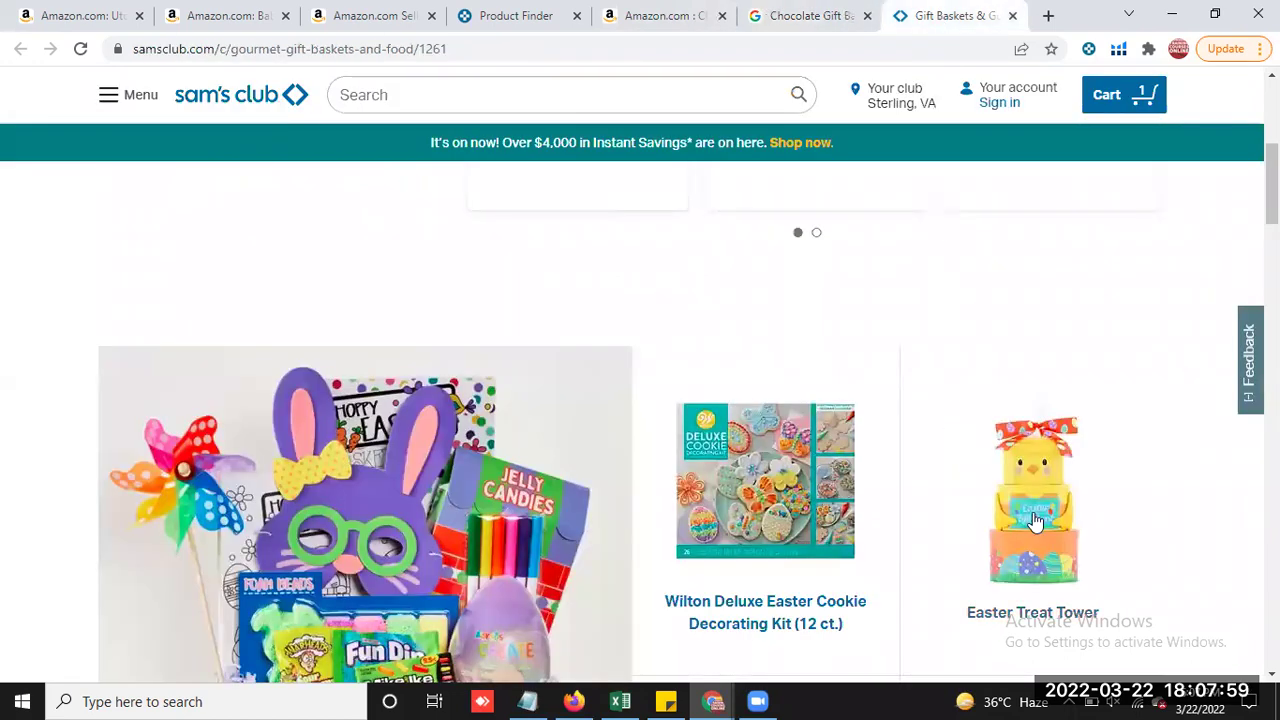
{"action": "scroll", "coordinate": [1030, 520], "scroll_direction": "up", "scroll_amount": 4}
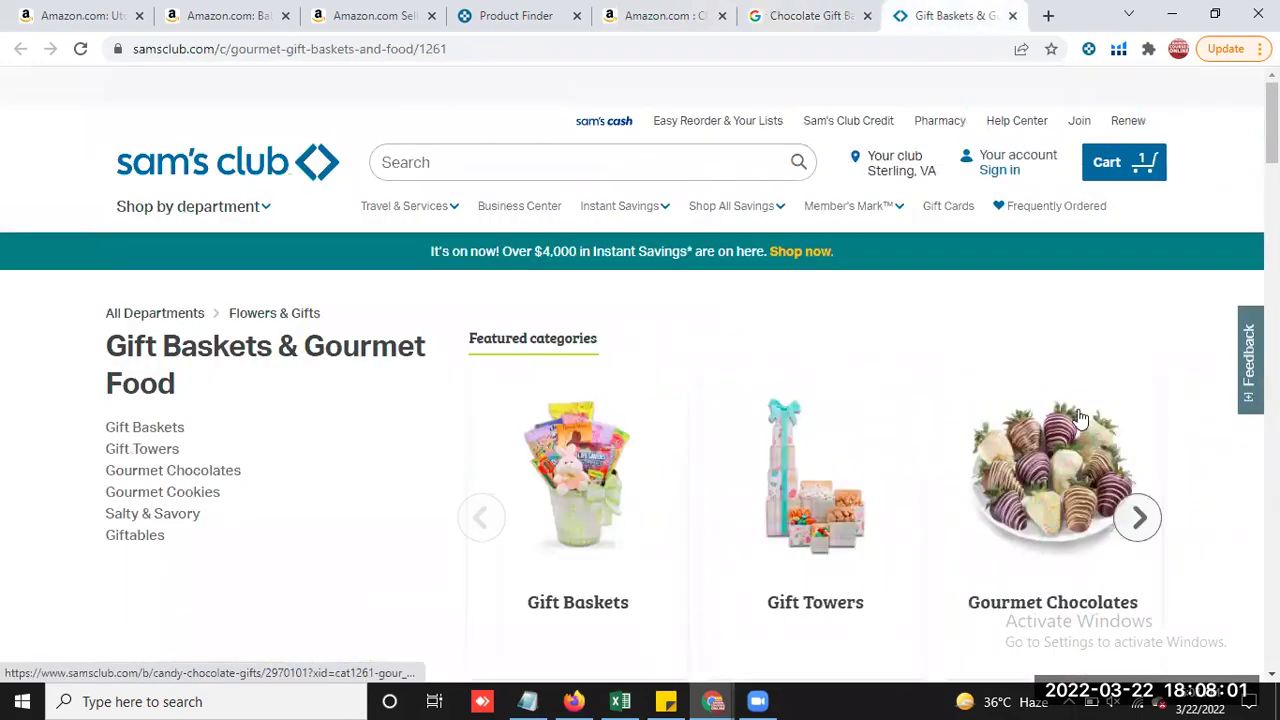
{"action": "scroll", "coordinate": [1080, 420], "scroll_direction": "down", "scroll_amount": 2}
{"action": "scroll", "coordinate": [1028, 388], "scroll_direction": "down", "scroll_amount": 7}
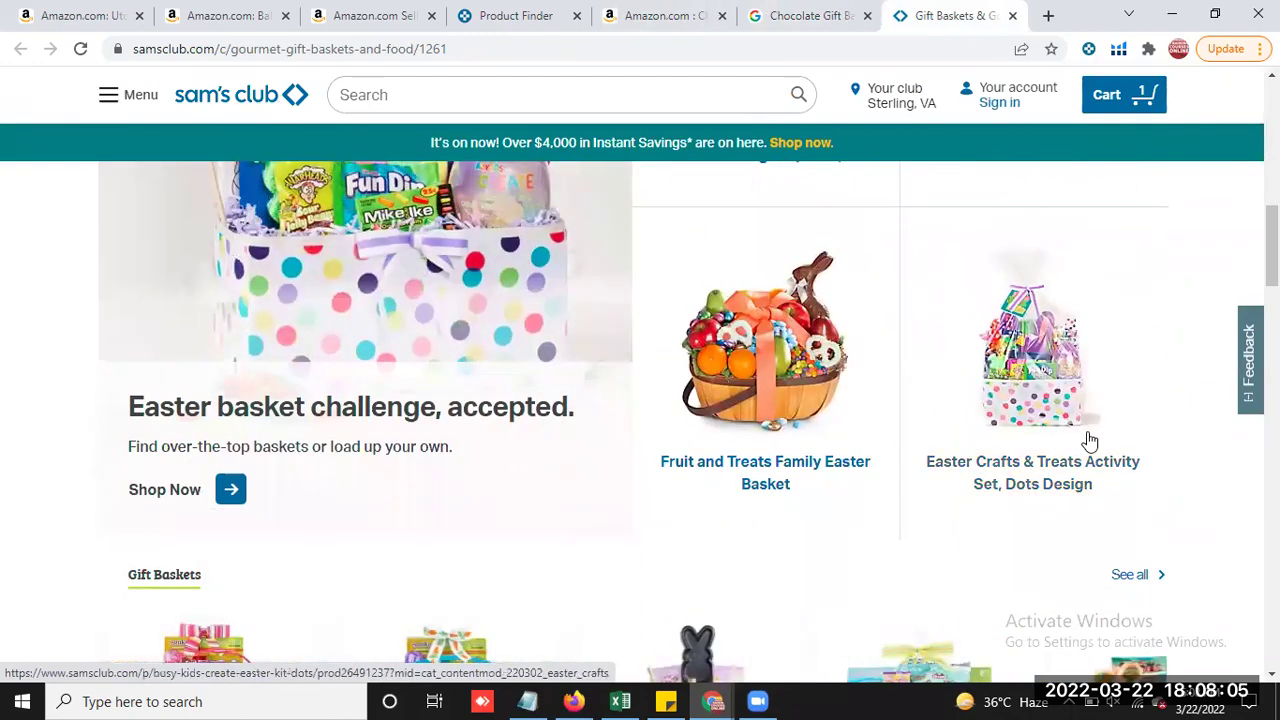
{"action": "scroll", "coordinate": [1080, 462], "scroll_direction": "down", "scroll_amount": 6}
{"action": "scroll", "coordinate": [1080, 465], "scroll_direction": "down", "scroll_amount": 10}
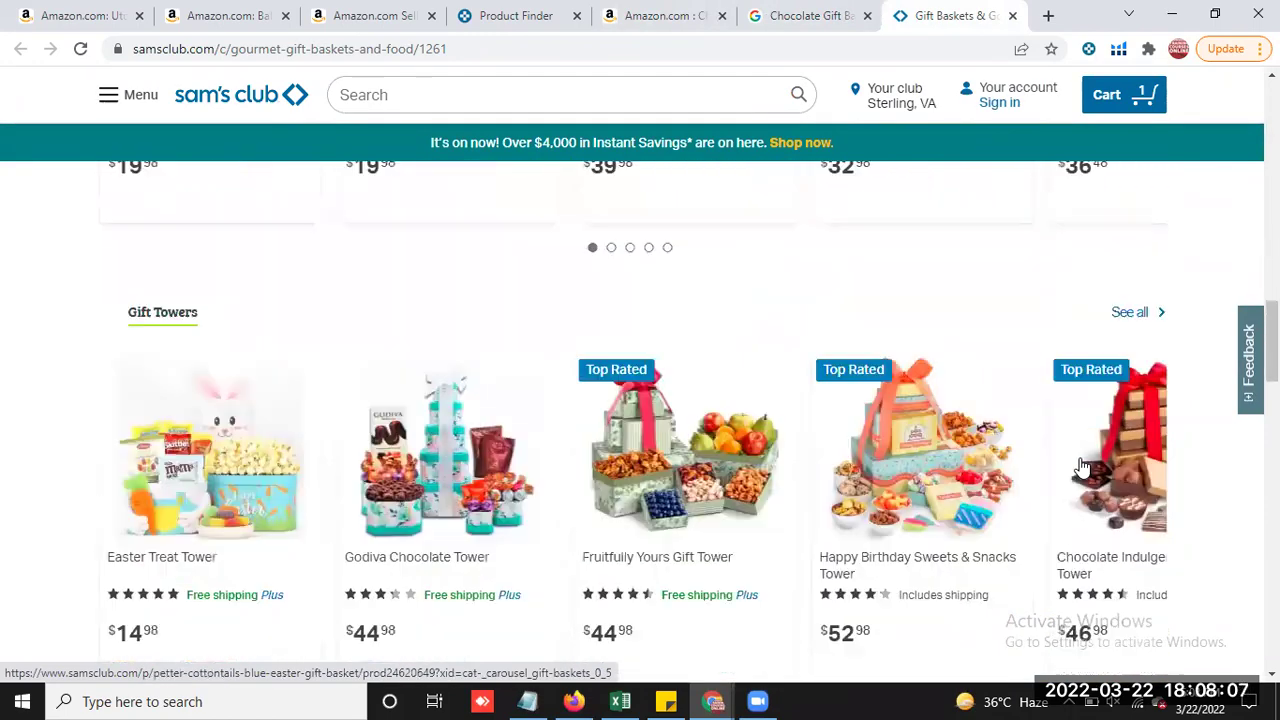
{"action": "scroll", "coordinate": [1080, 465], "scroll_direction": "up", "scroll_amount": 3}
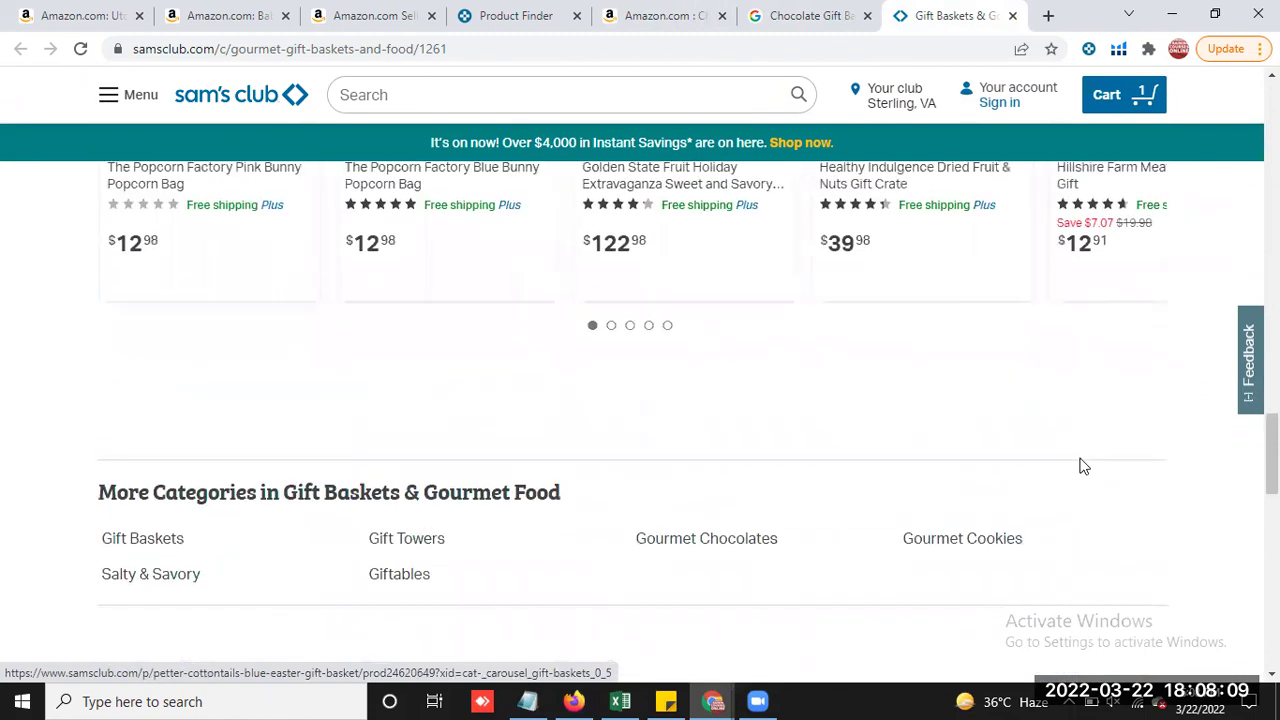
{"action": "scroll", "coordinate": [894, 371], "scroll_direction": "up", "scroll_amount": 2}
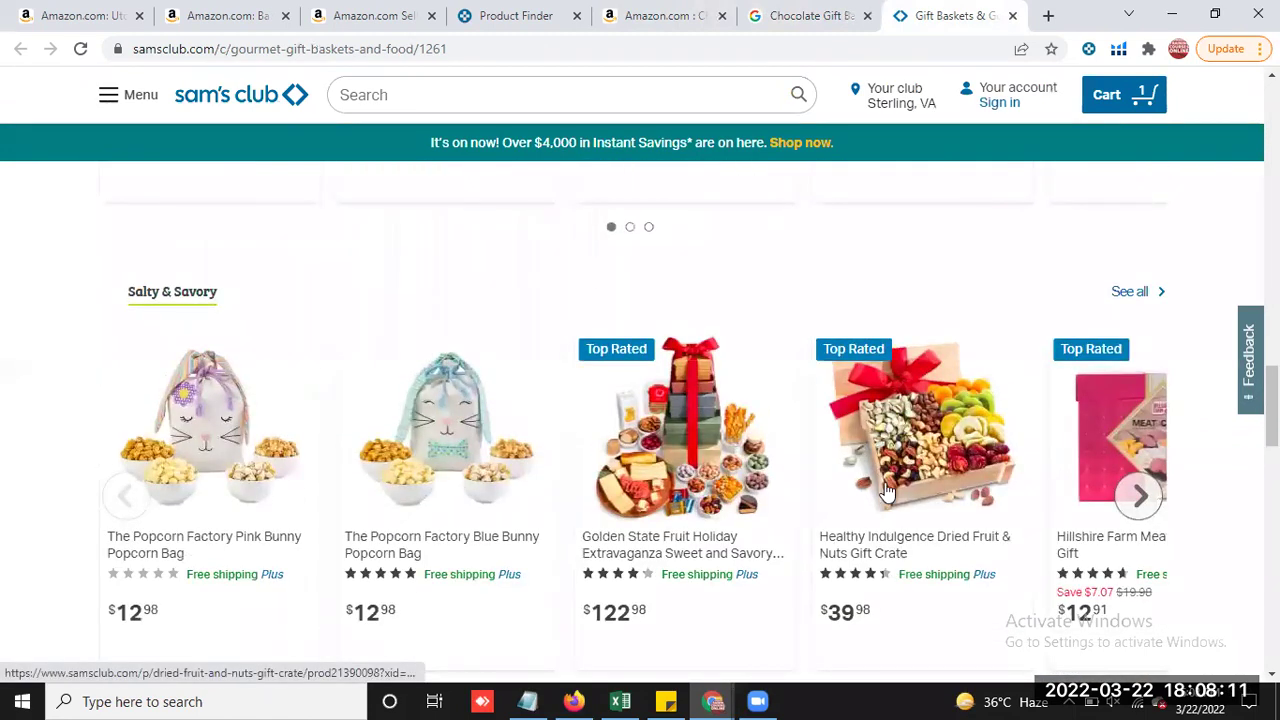
{"action": "left_click", "coordinate": [652, 30]}
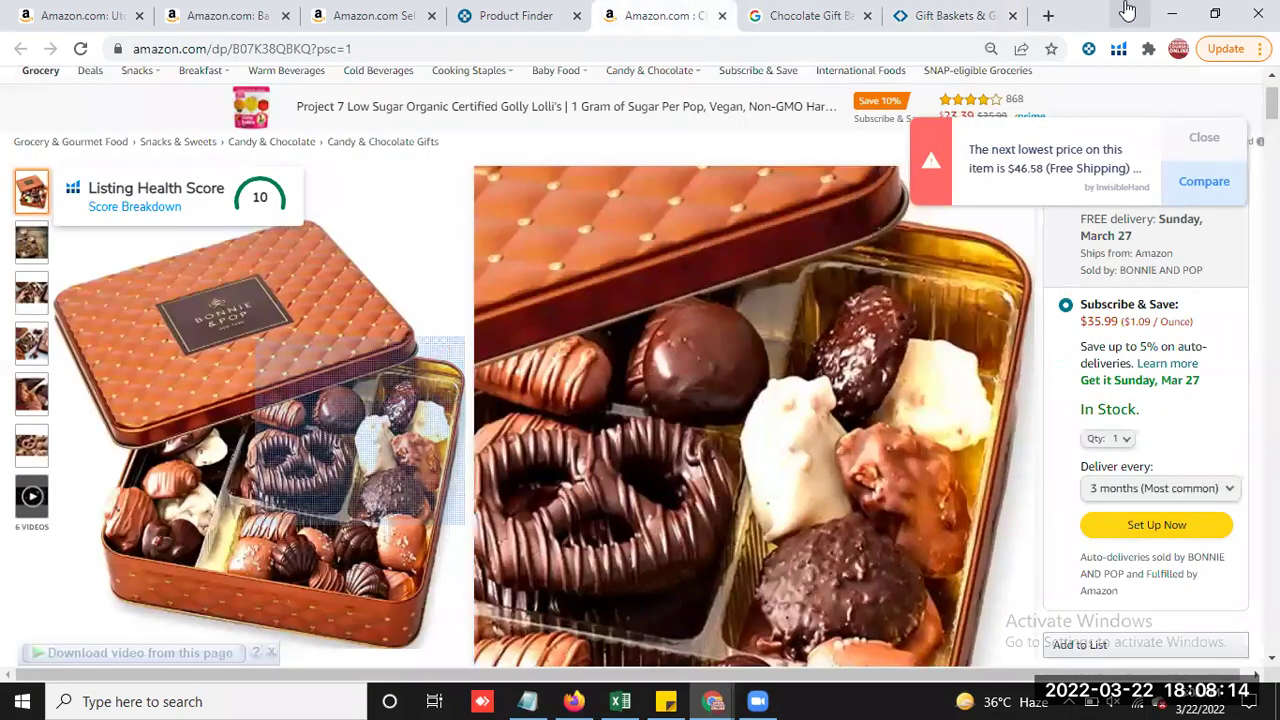
{"action": "left_click", "coordinate": [920, 18]}
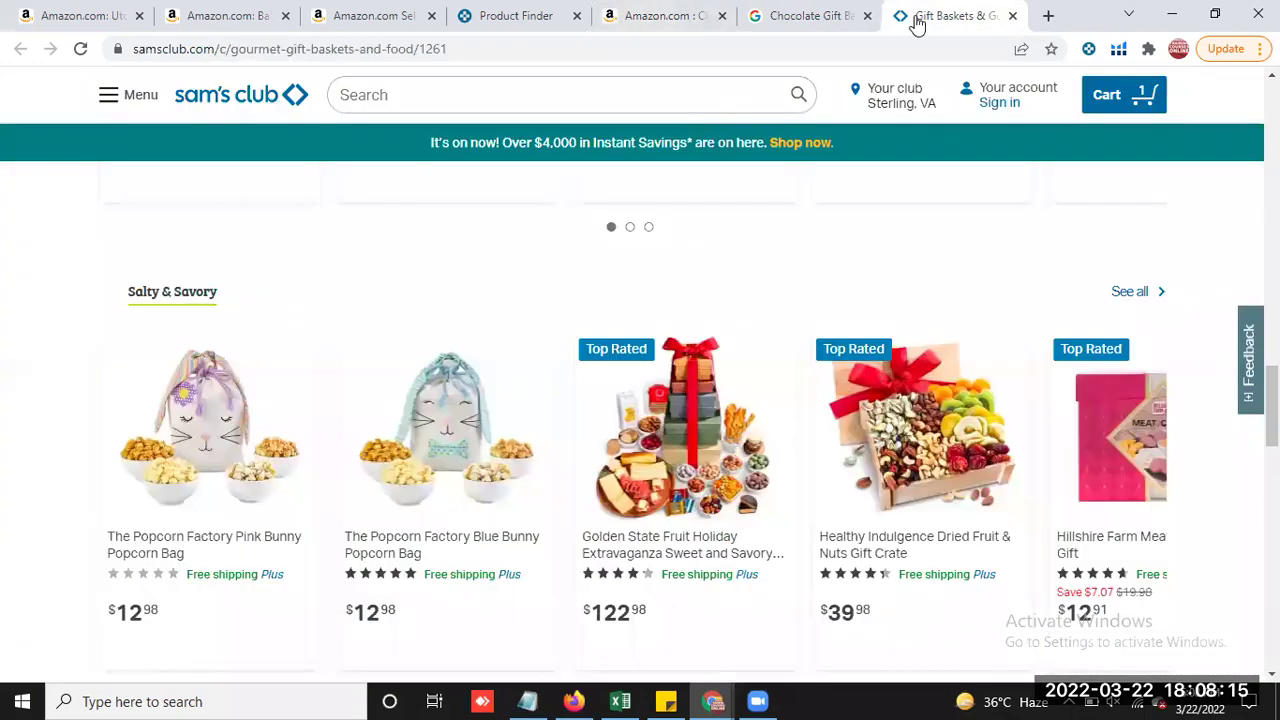
{"action": "scroll", "coordinate": [735, 452], "scroll_direction": "down", "scroll_amount": 6}
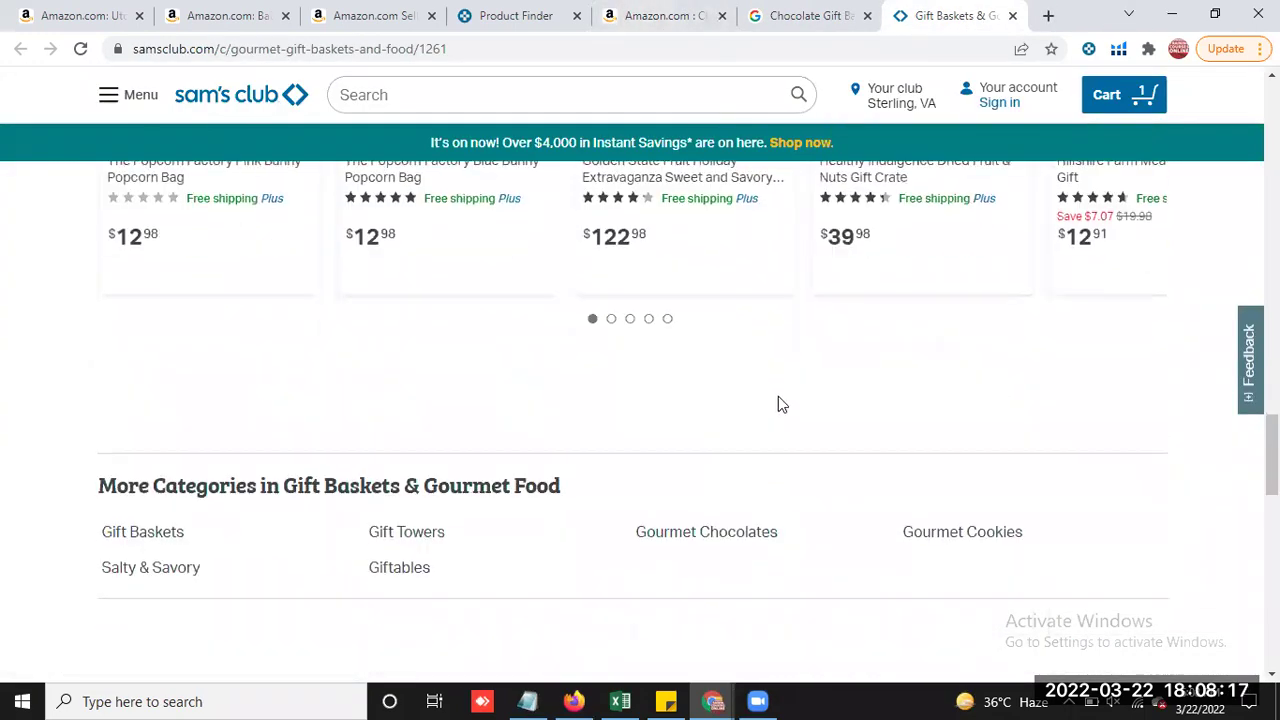
{"action": "scroll", "coordinate": [840, 397], "scroll_direction": "up", "scroll_amount": 6}
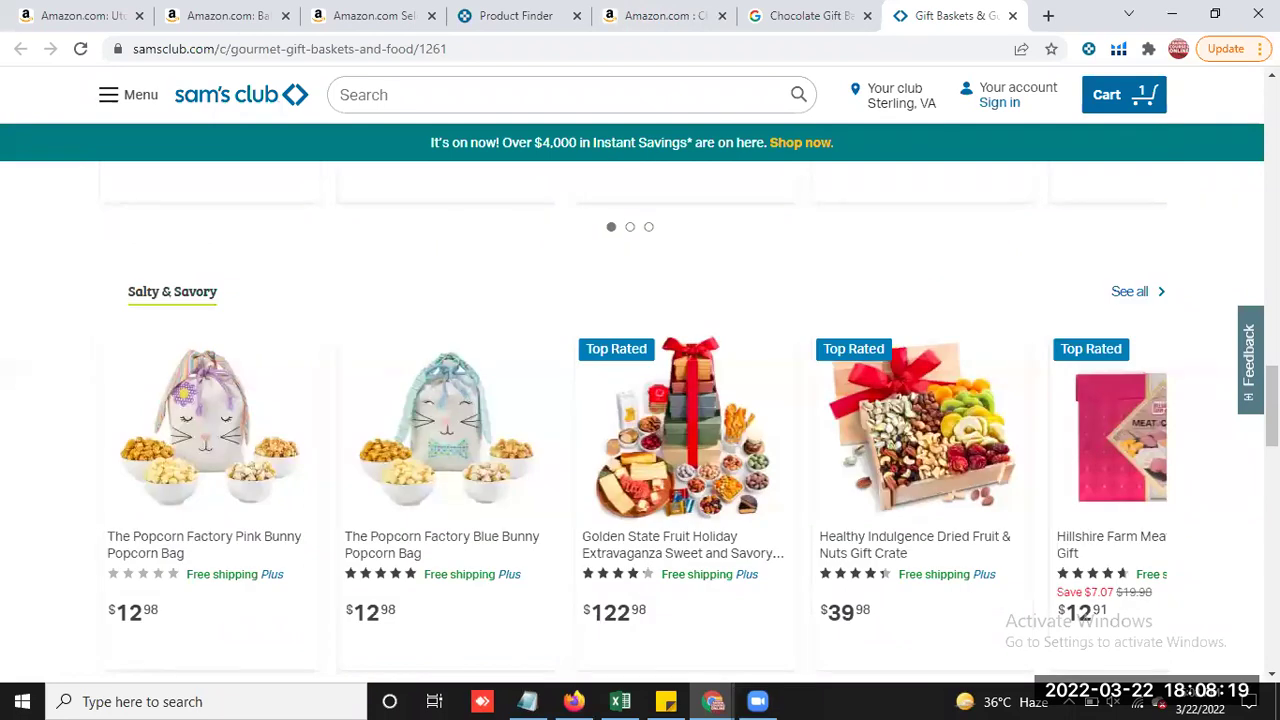
{"action": "scroll", "coordinate": [1135, 349], "scroll_direction": "up", "scroll_amount": 10}
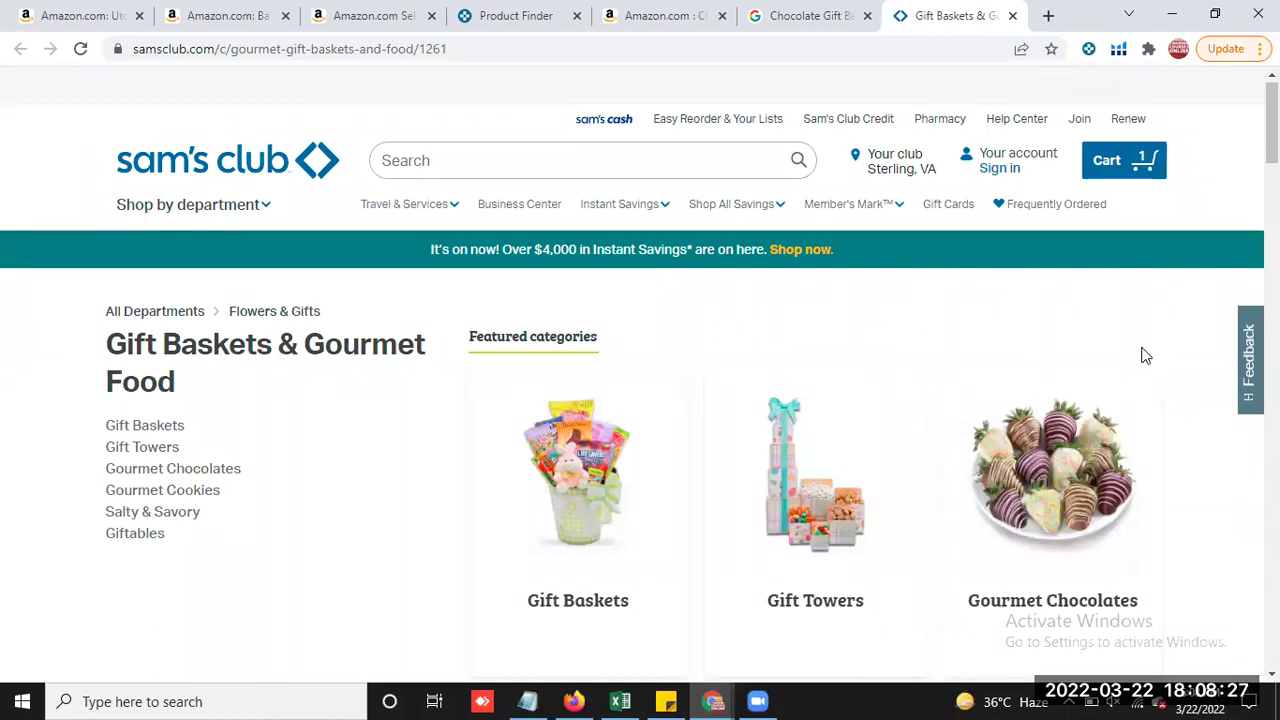
Return to the Keepa Product Finder results and open the Amazon listing of the Terrasoul Superfoods Organic Medjool Dates, 2 Lbs
{"action": "mouse_move", "coordinate": [1200, 702]}
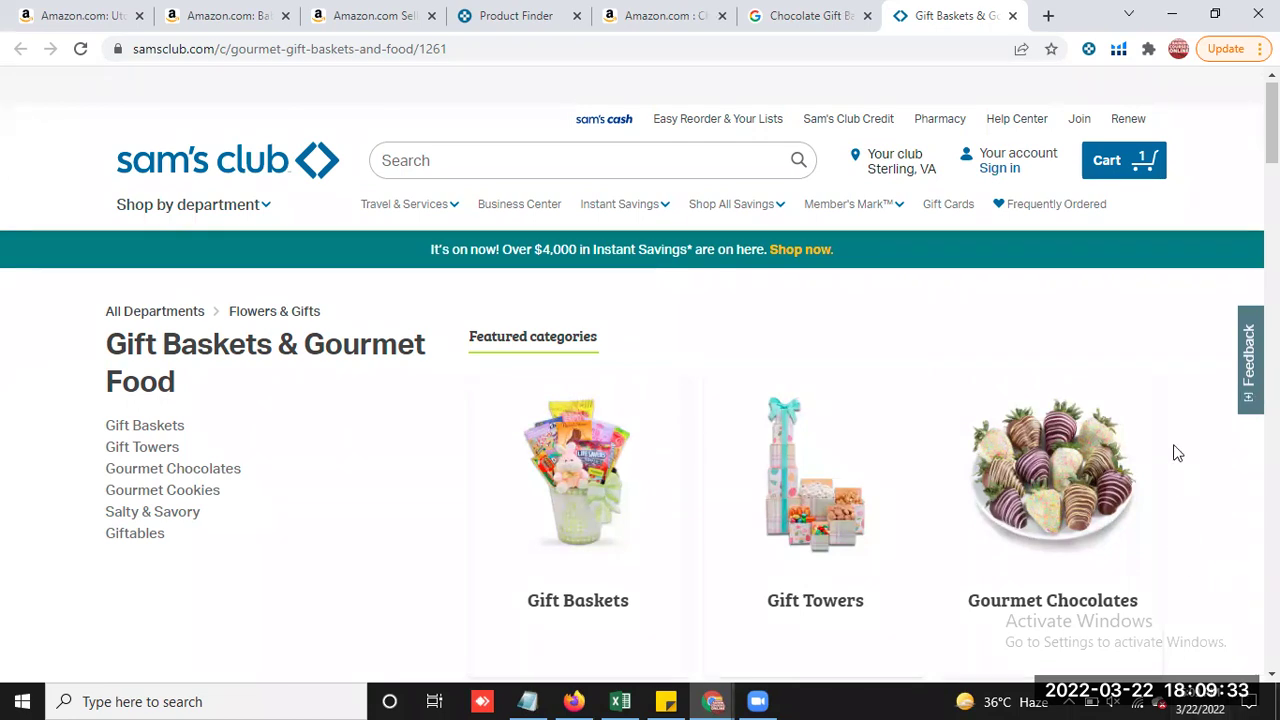
{"action": "left_click", "coordinate": [800, 15]}
{"action": "left_click", "coordinate": [660, 16]}
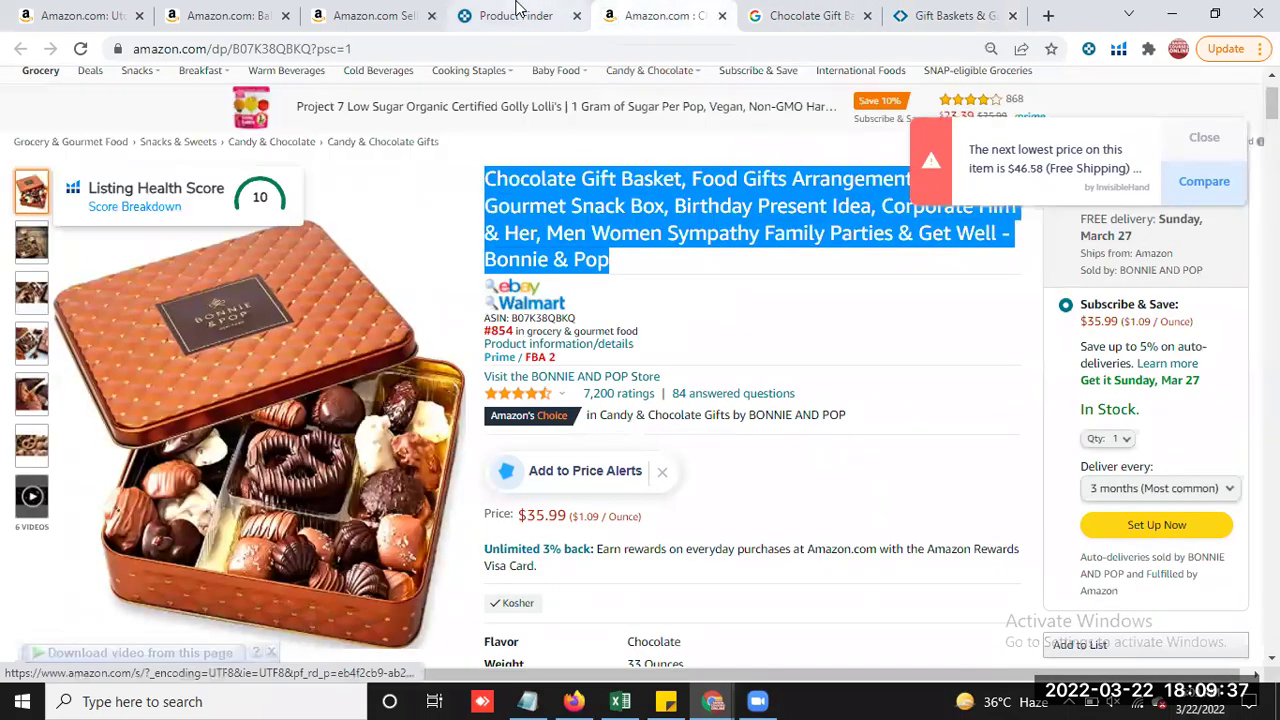
{"action": "left_click", "coordinate": [514, 12]}
{"action": "scroll", "coordinate": [110, 484], "scroll_direction": "down", "scroll_amount": 2}
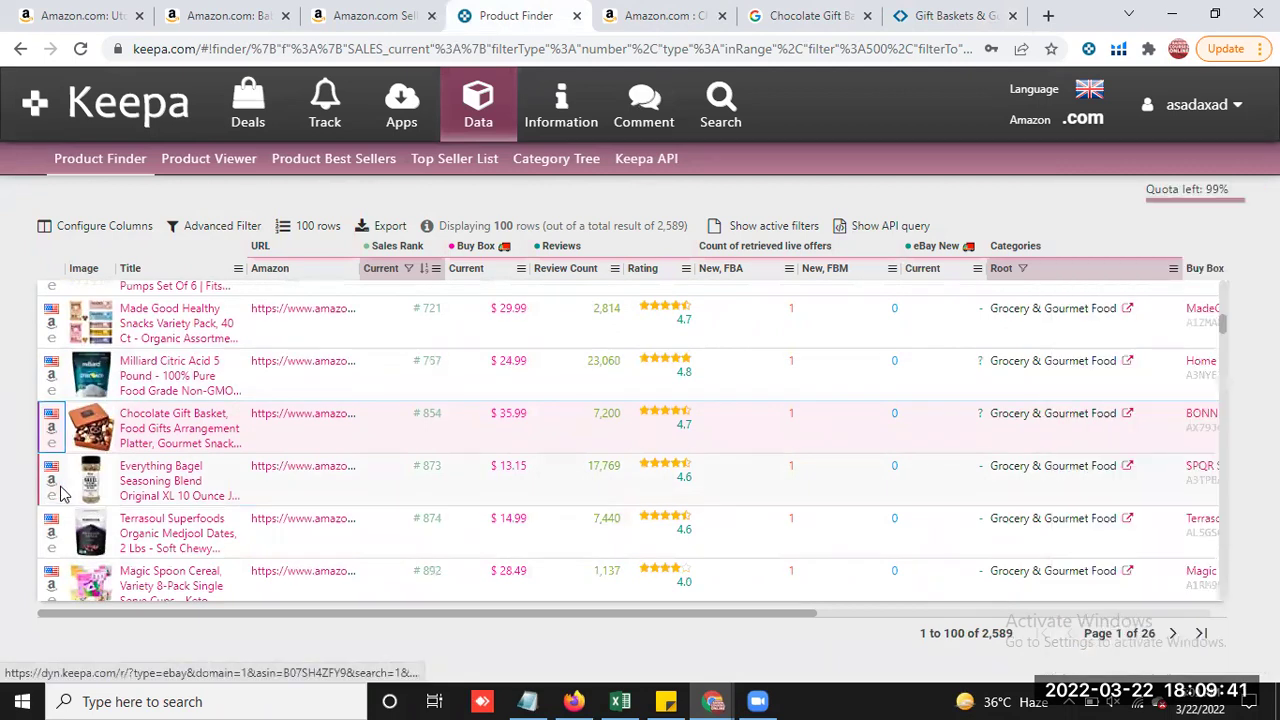
{"action": "scroll", "coordinate": [134, 488], "scroll_direction": "down", "scroll_amount": 2}
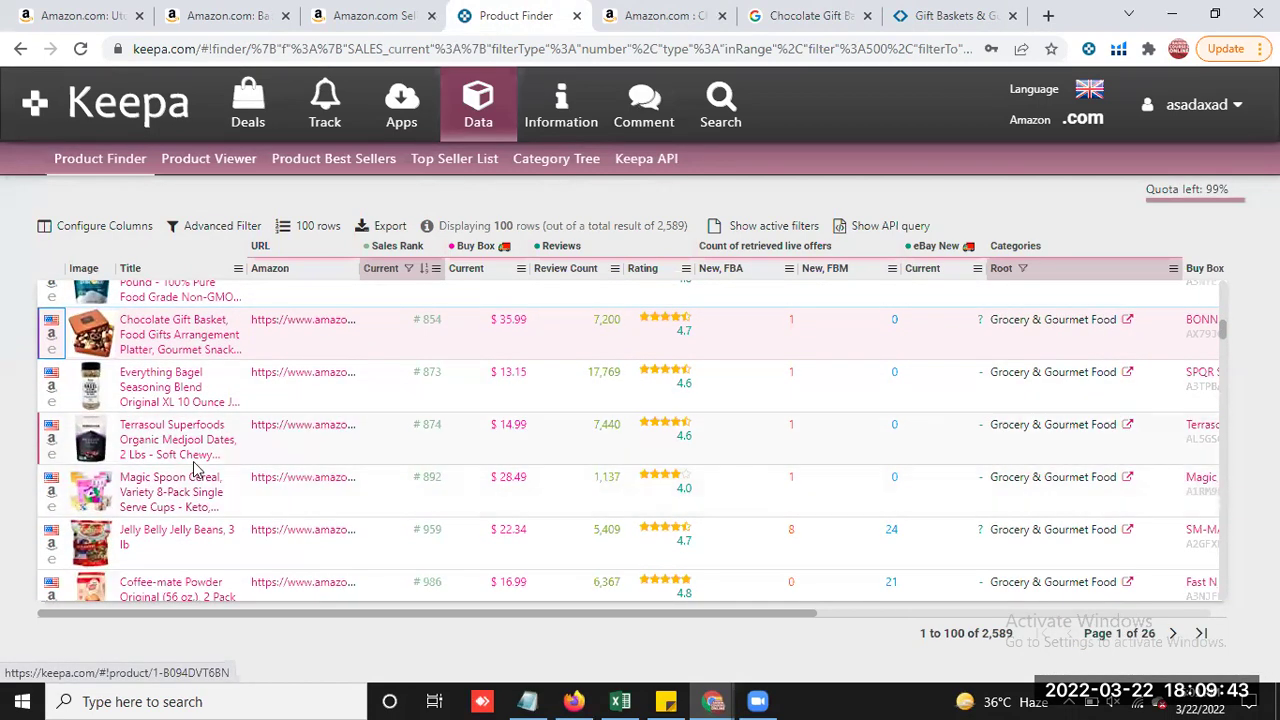
{"action": "scroll", "coordinate": [140, 490], "scroll_direction": "down", "scroll_amount": 2}
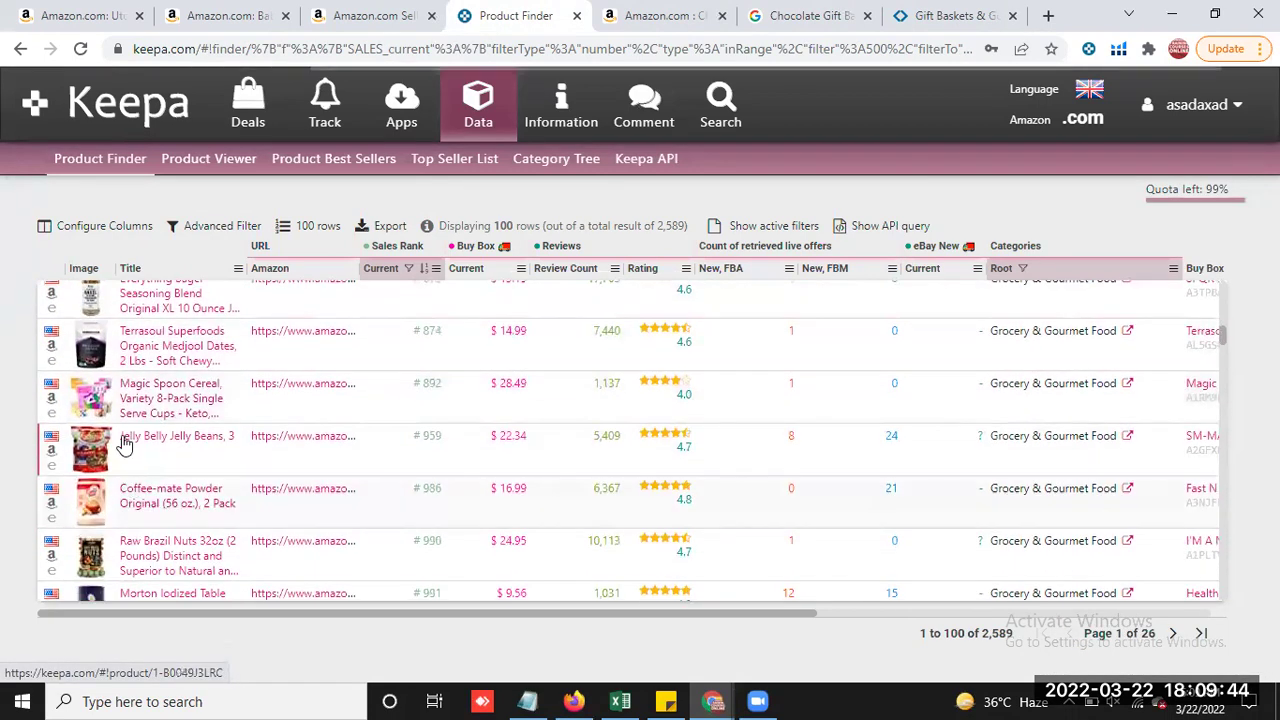
{"action": "left_click", "coordinate": [50, 350]}
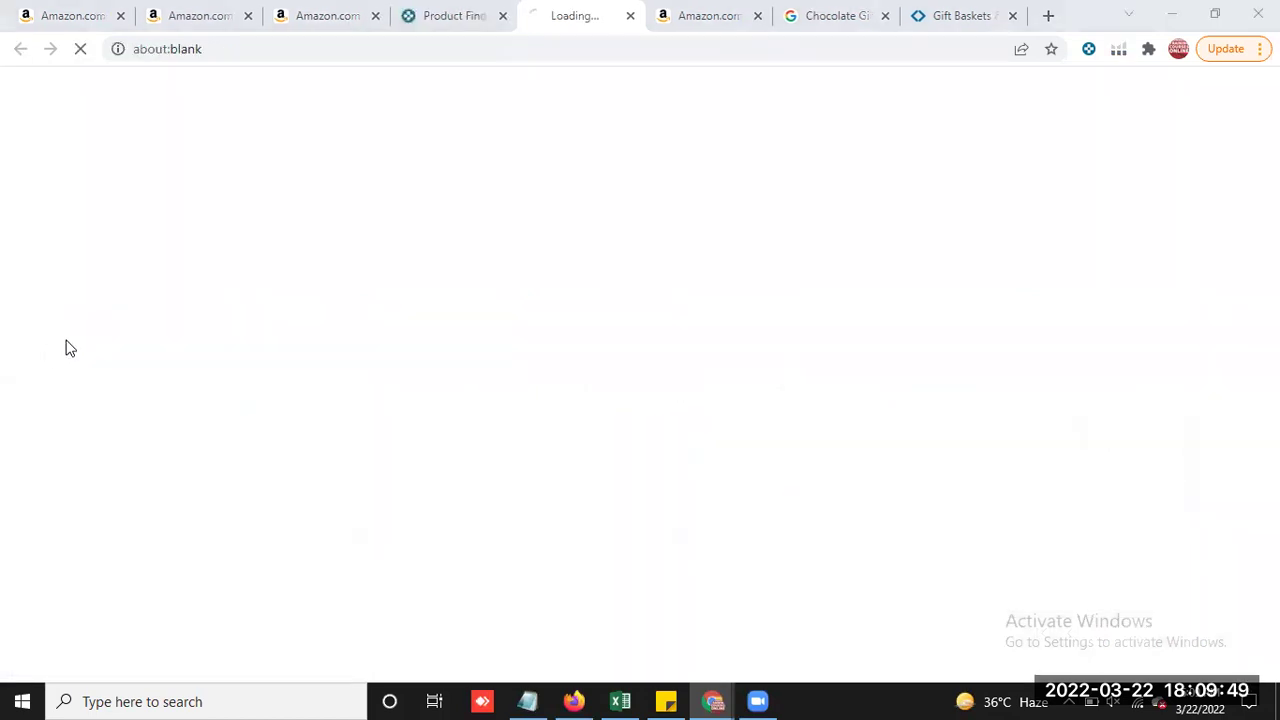
{"action": "key", "text": "super"}
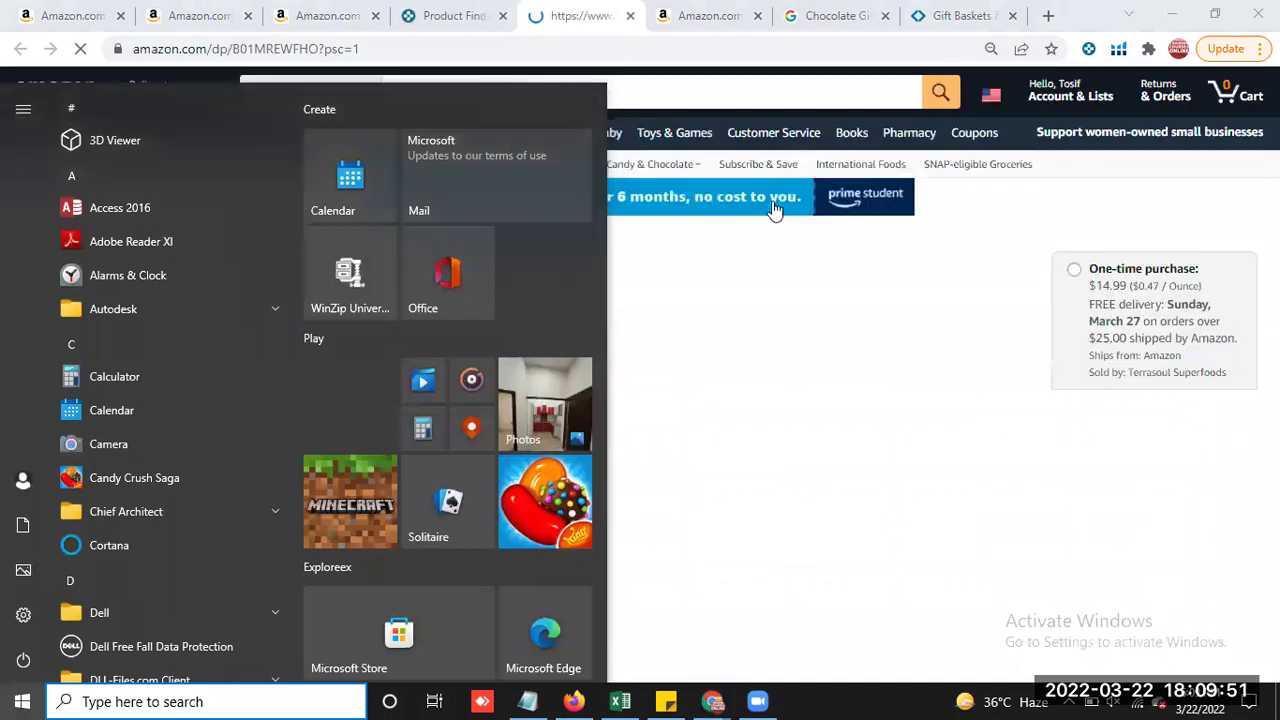
{"action": "key", "text": "Escape"}
{"action": "scroll", "coordinate": [877, 258], "scroll_direction": "down", "scroll_amount": 2}
{"action": "scroll", "coordinate": [880, 286], "scroll_direction": "up", "scroll_amount": 2}
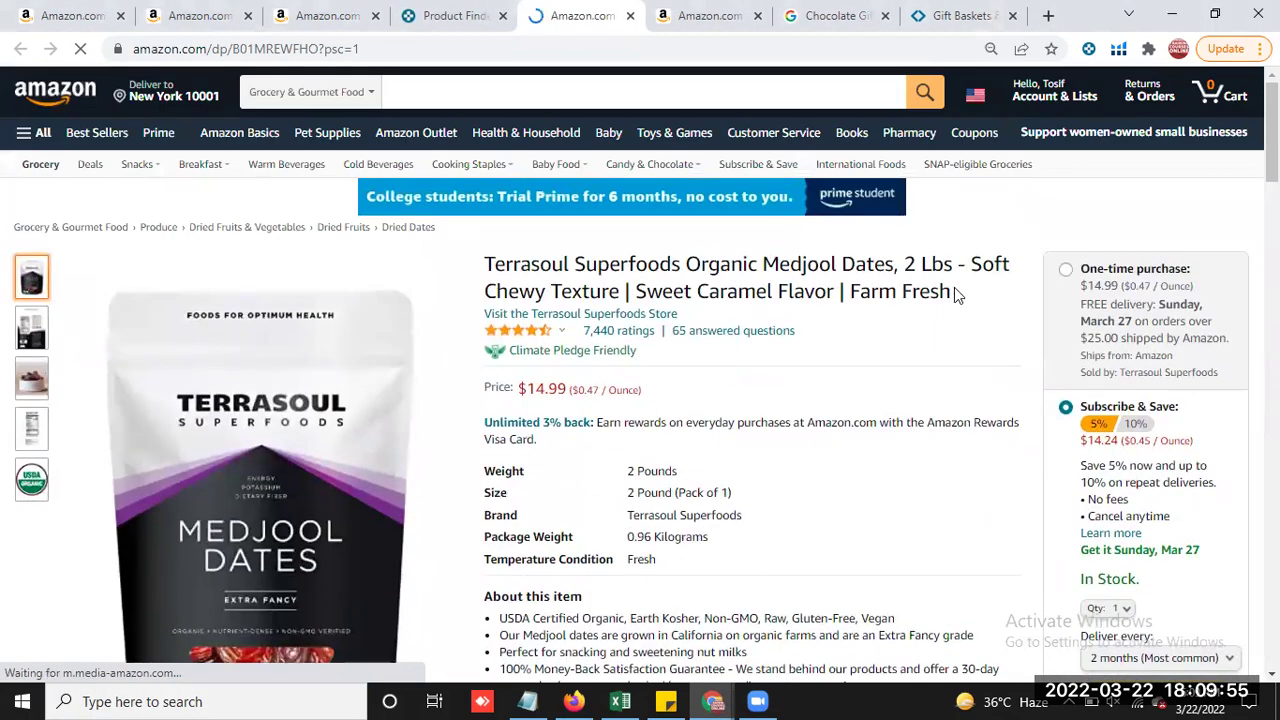
{"action": "left_click", "coordinate": [860, 198]}
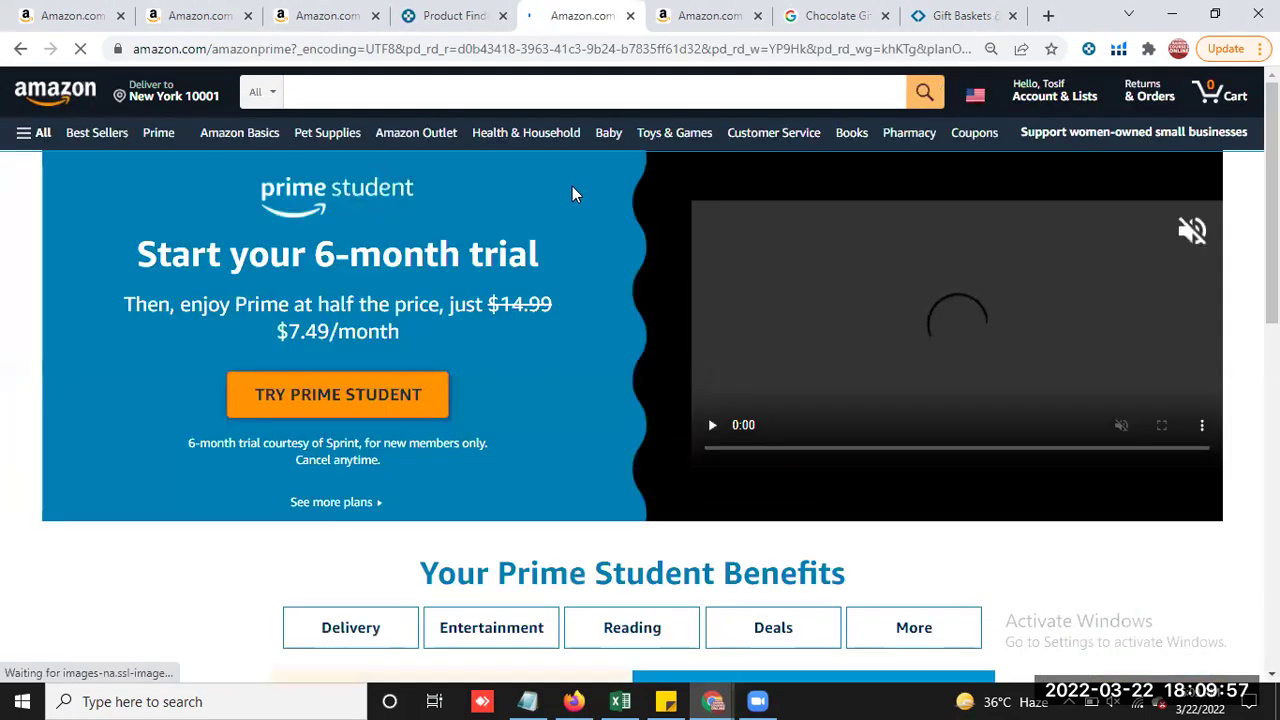
{"action": "left_click", "coordinate": [22, 48]}
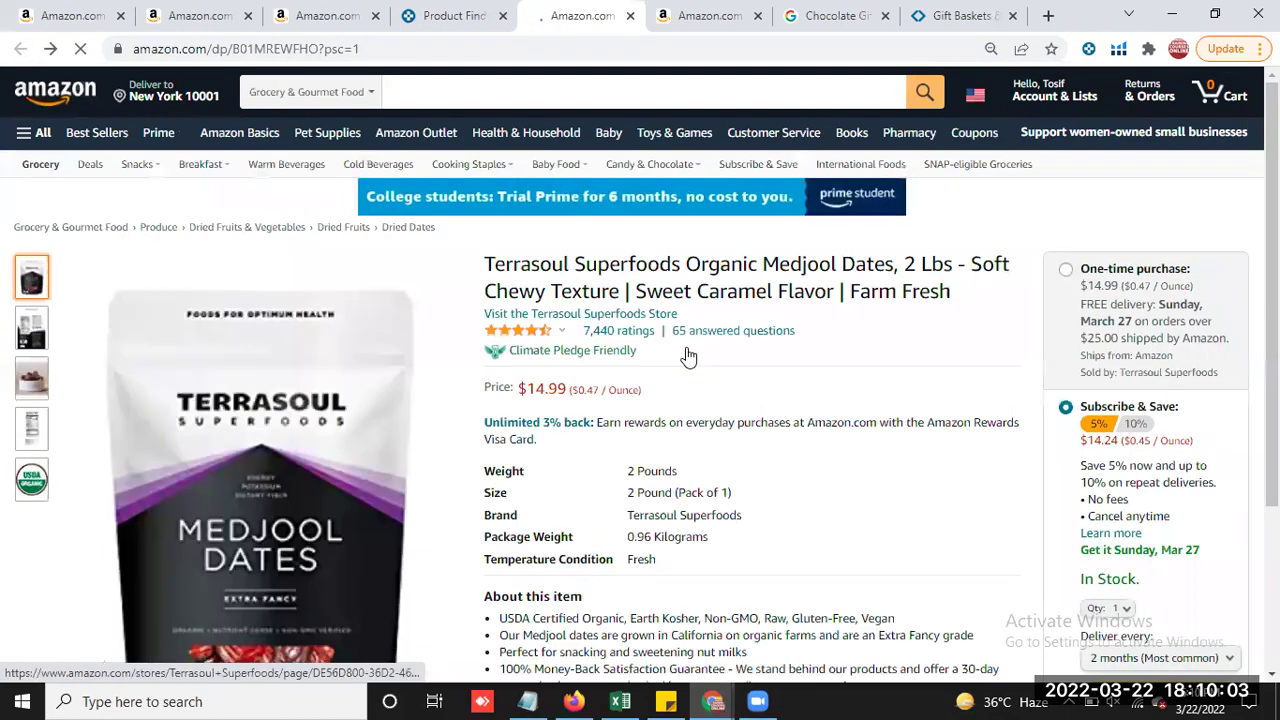
Search Google for the full product title of the Terrasoul Superfoods Organic Medjool Dates listing
{"action": "left_click_drag", "start_coordinate": [950, 293], "coordinate": [484, 262]}
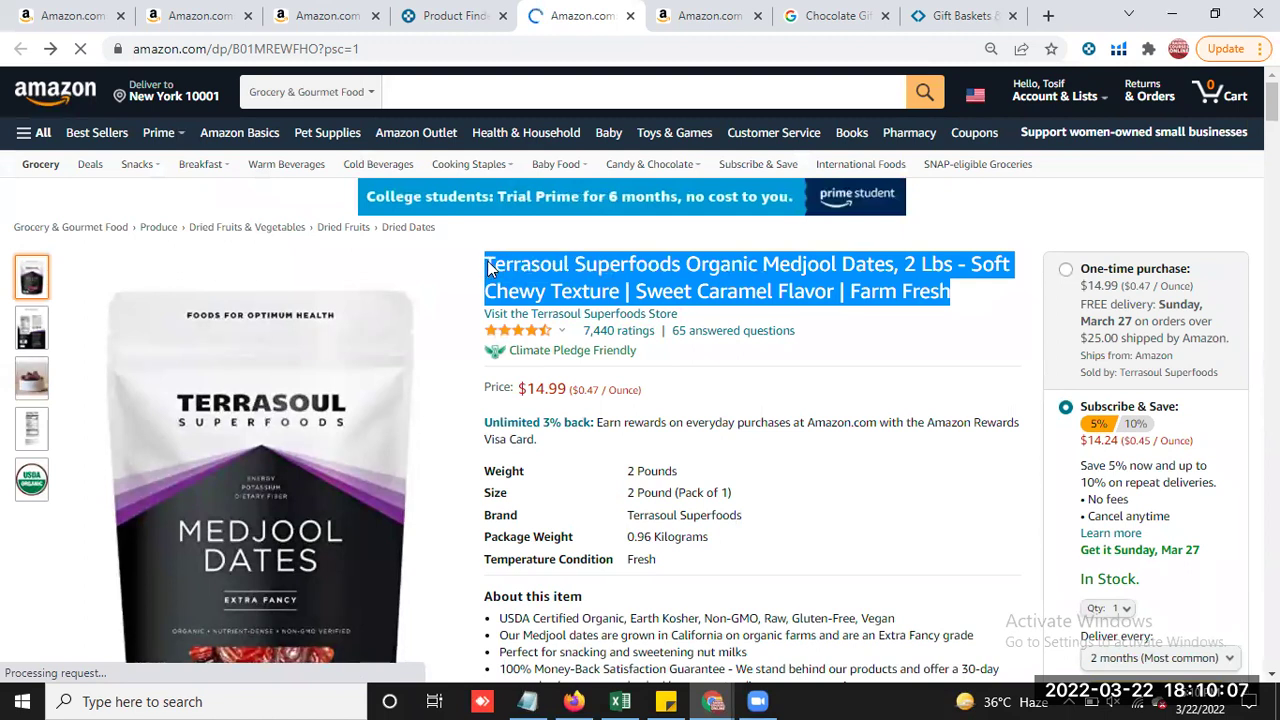
{"action": "right_click", "coordinate": [585, 260]}
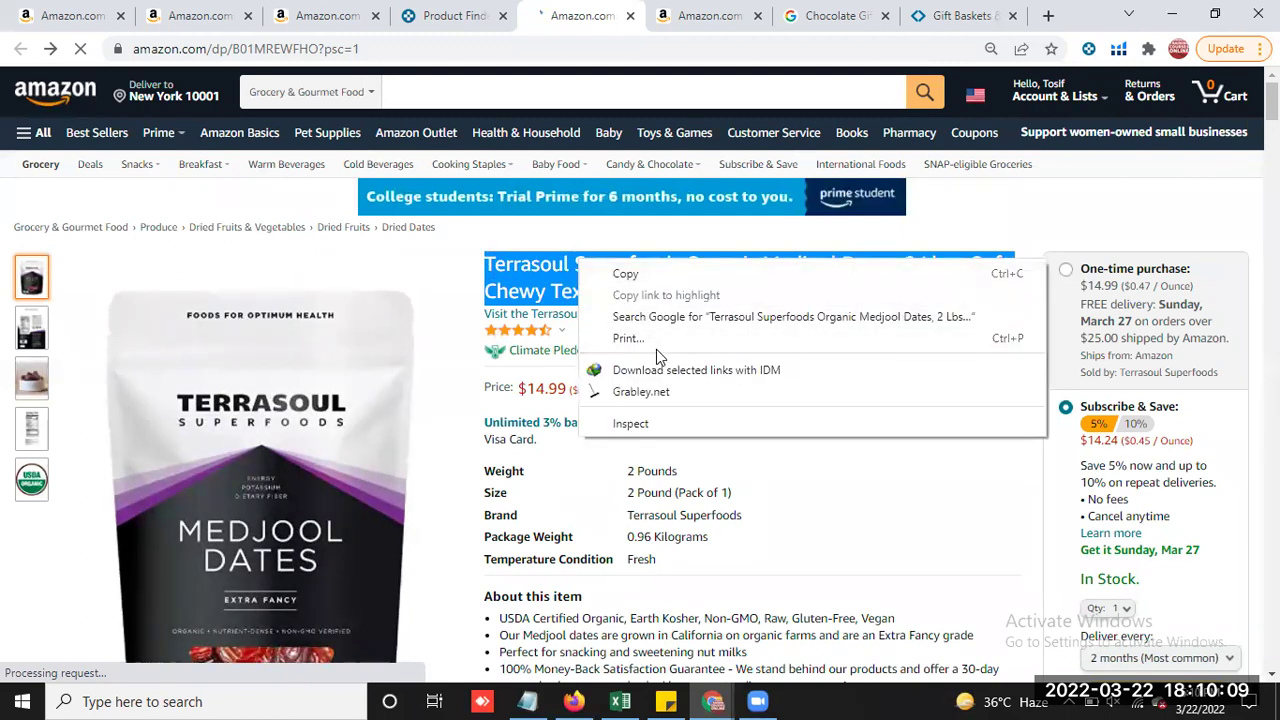
{"action": "left_click", "coordinate": [658, 327]}
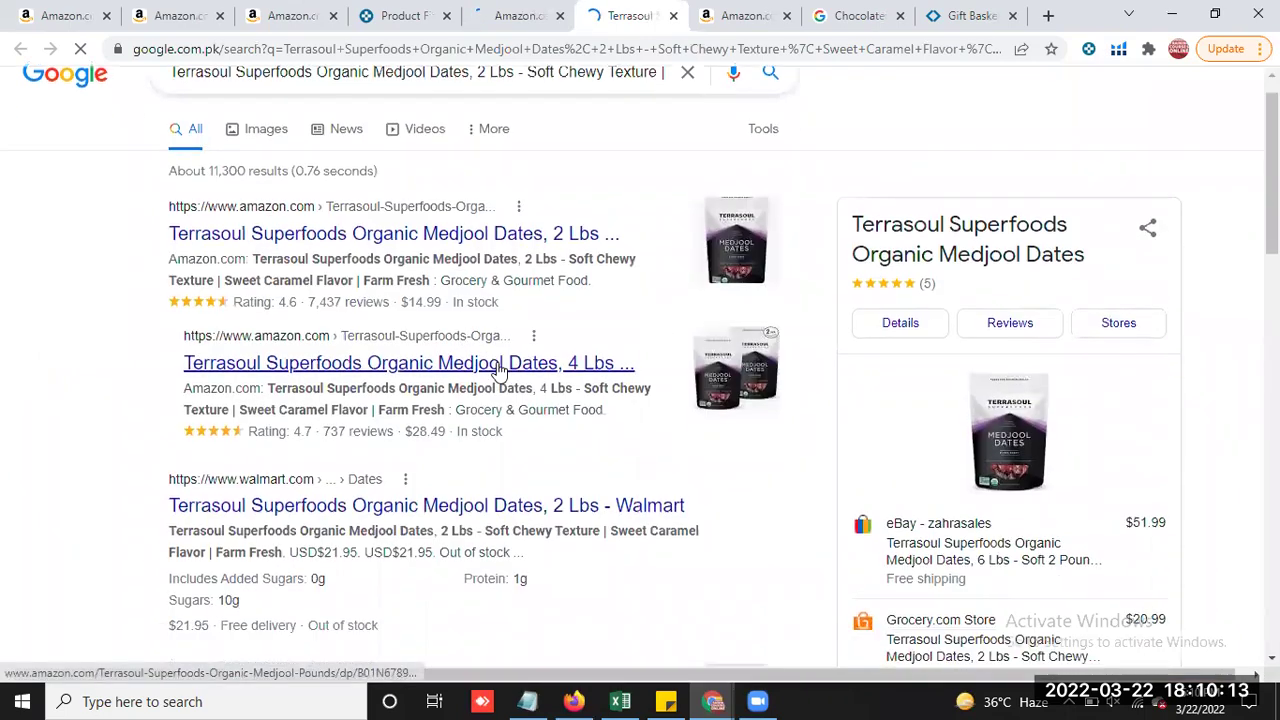
Look through the first page of Google results for other retailers selling the Terrasoul Medjool Dates, 2 Lbs
{"action": "scroll", "coordinate": [500, 370], "scroll_direction": "down", "scroll_amount": 2}
{"action": "scroll", "coordinate": [495, 362], "scroll_direction": "down", "scroll_amount": 6}
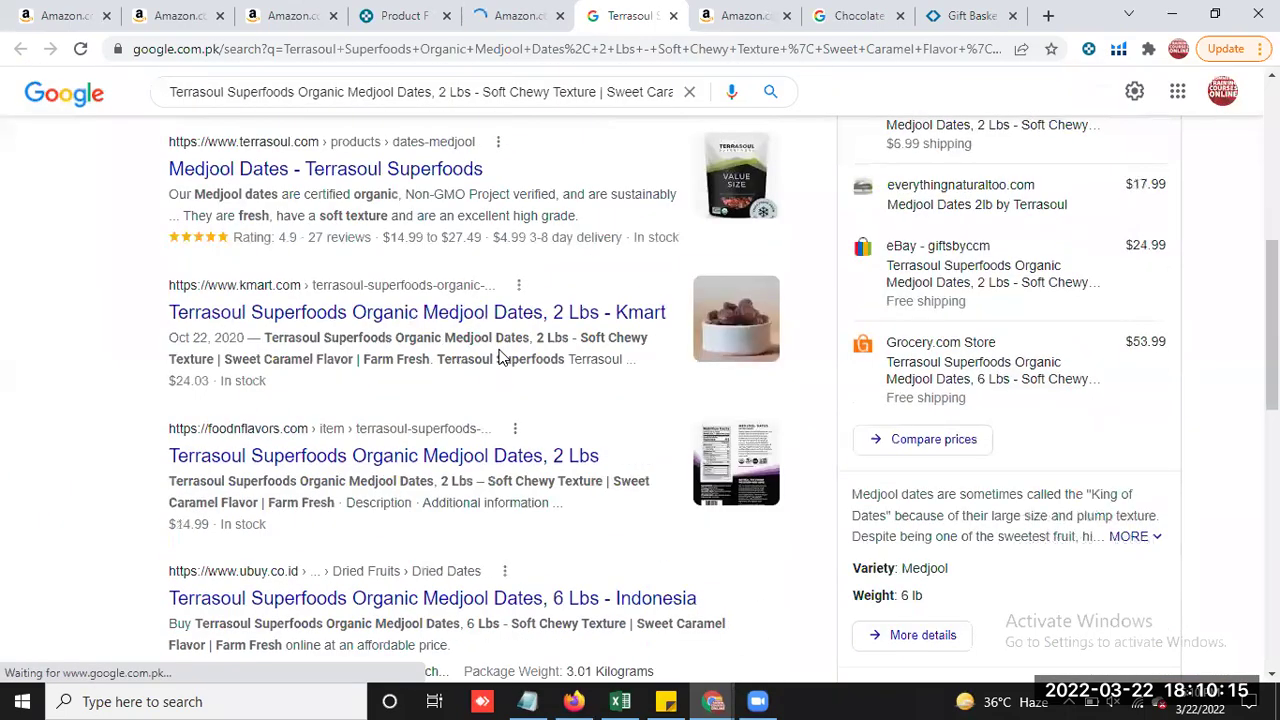
{"action": "scroll", "coordinate": [497, 370], "scroll_direction": "down", "scroll_amount": 6}
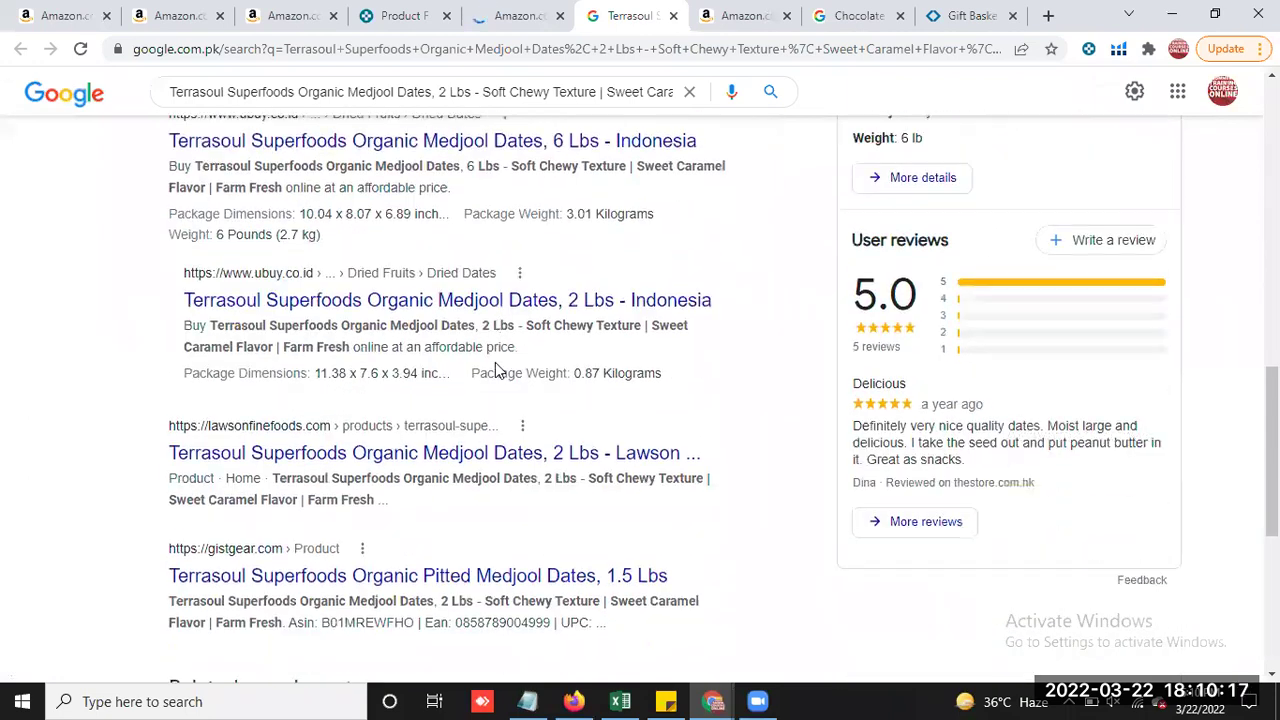
{"action": "scroll", "coordinate": [500, 366], "scroll_direction": "down", "scroll_amount": 2}
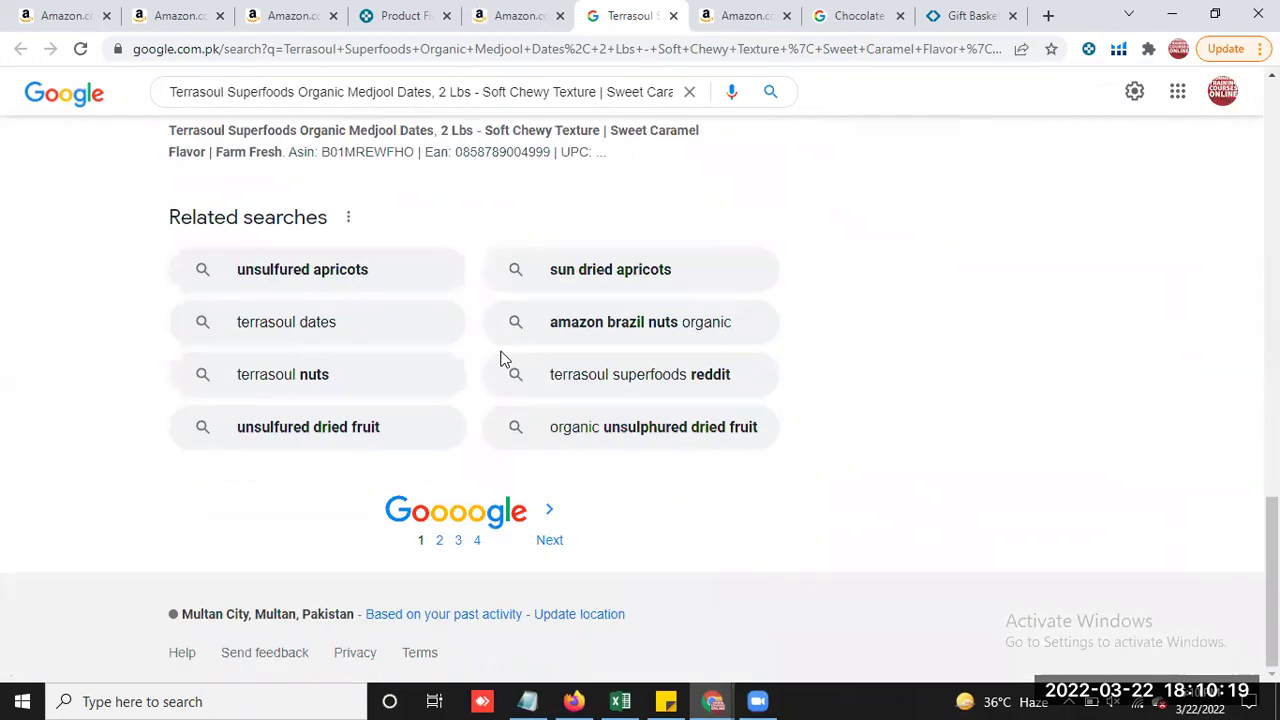
{"action": "scroll", "coordinate": [956, 366], "scroll_direction": "up", "scroll_amount": 4}
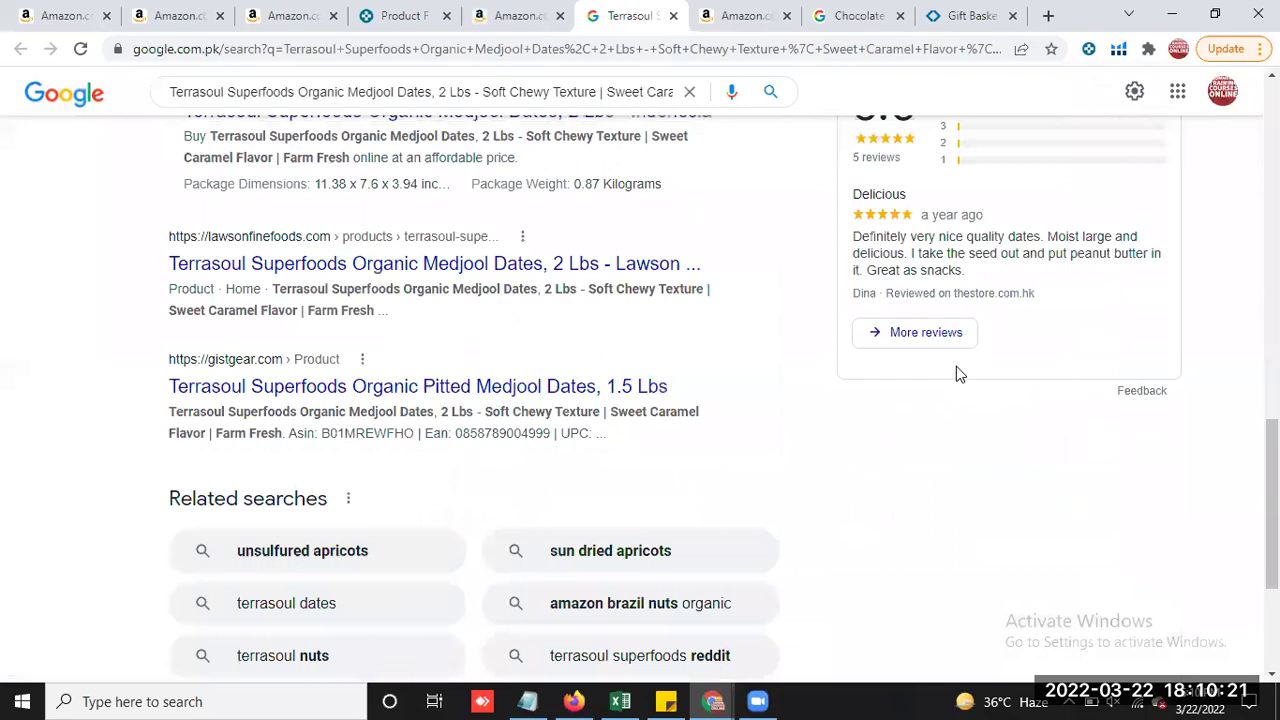
{"action": "scroll", "coordinate": [836, 387], "scroll_direction": "up", "scroll_amount": 2}
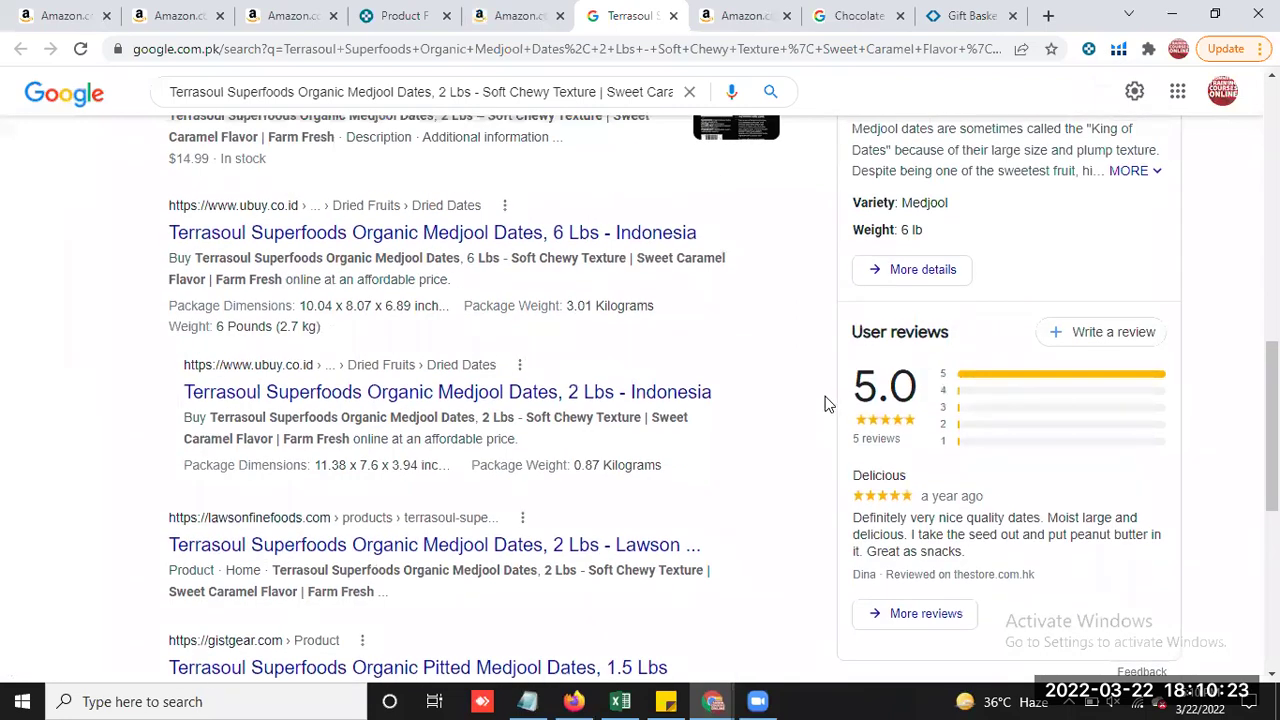
{"action": "scroll", "coordinate": [825, 400], "scroll_direction": "down", "scroll_amount": 5}
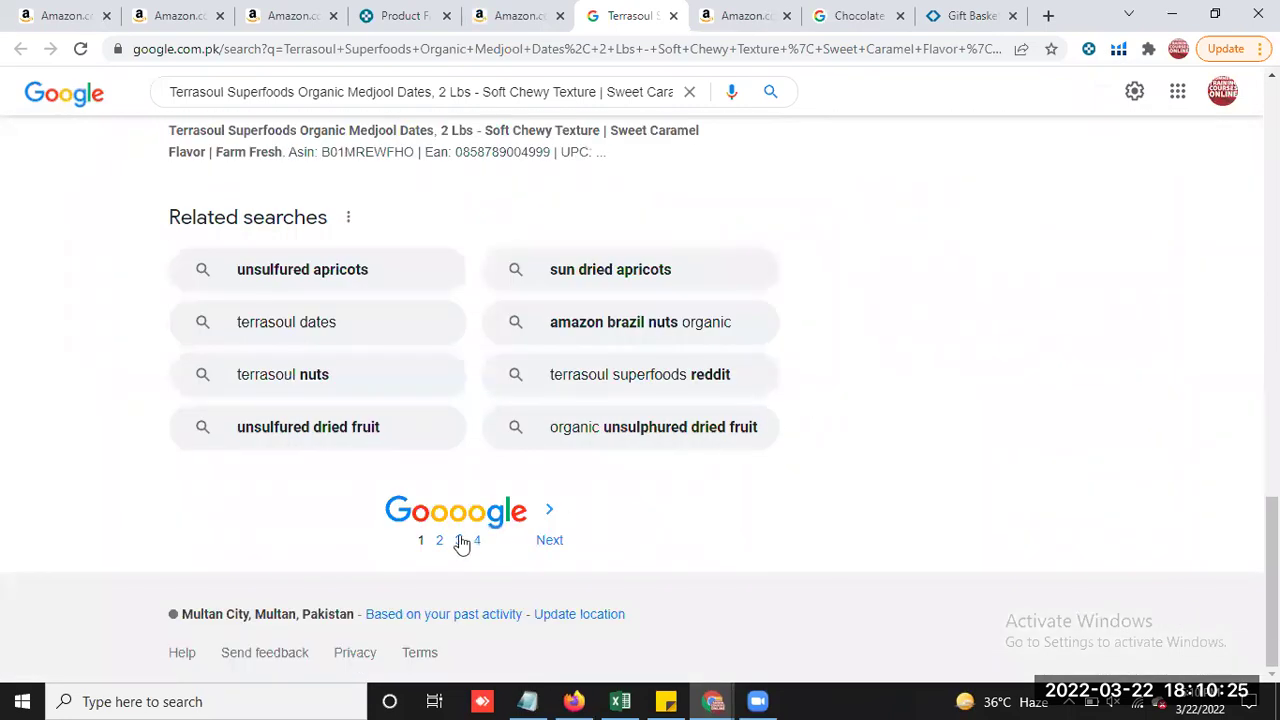
Check the second page of Google results for retailers selling the Terrasoul dates, and close the search results
{"action": "left_click", "coordinate": [438, 545]}
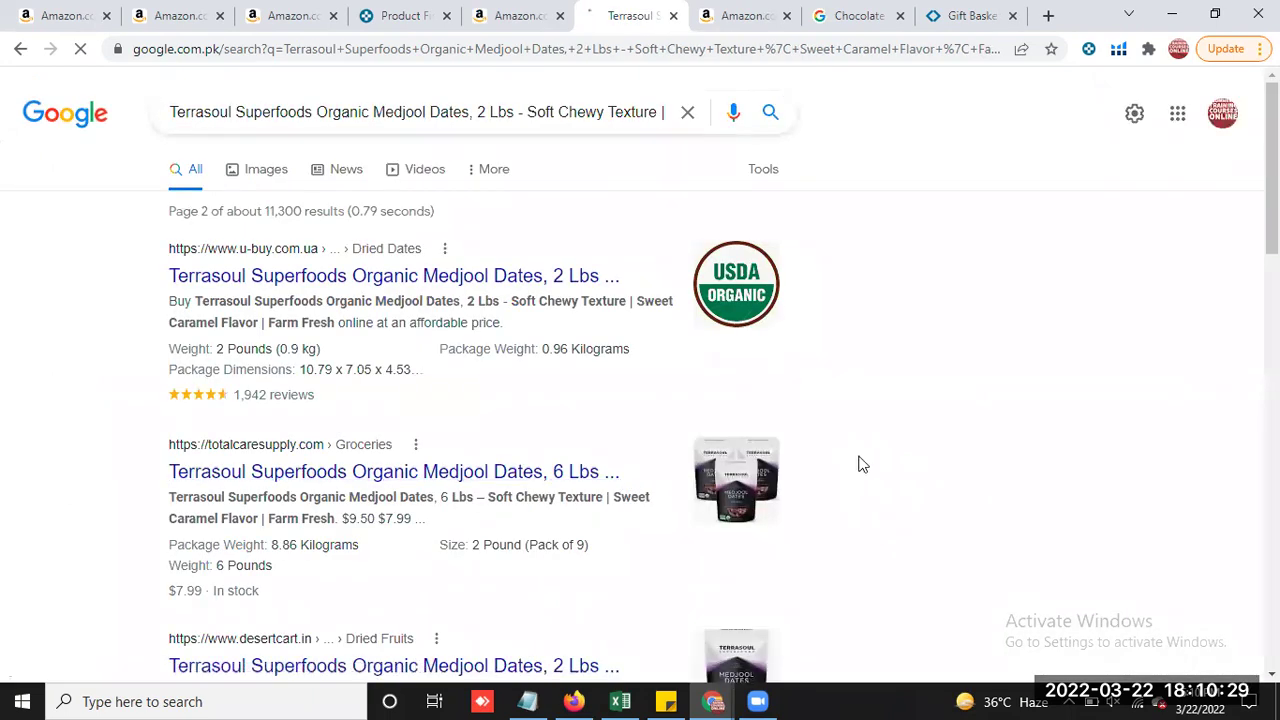
{"action": "scroll", "coordinate": [891, 362], "scroll_direction": "down", "scroll_amount": 5}
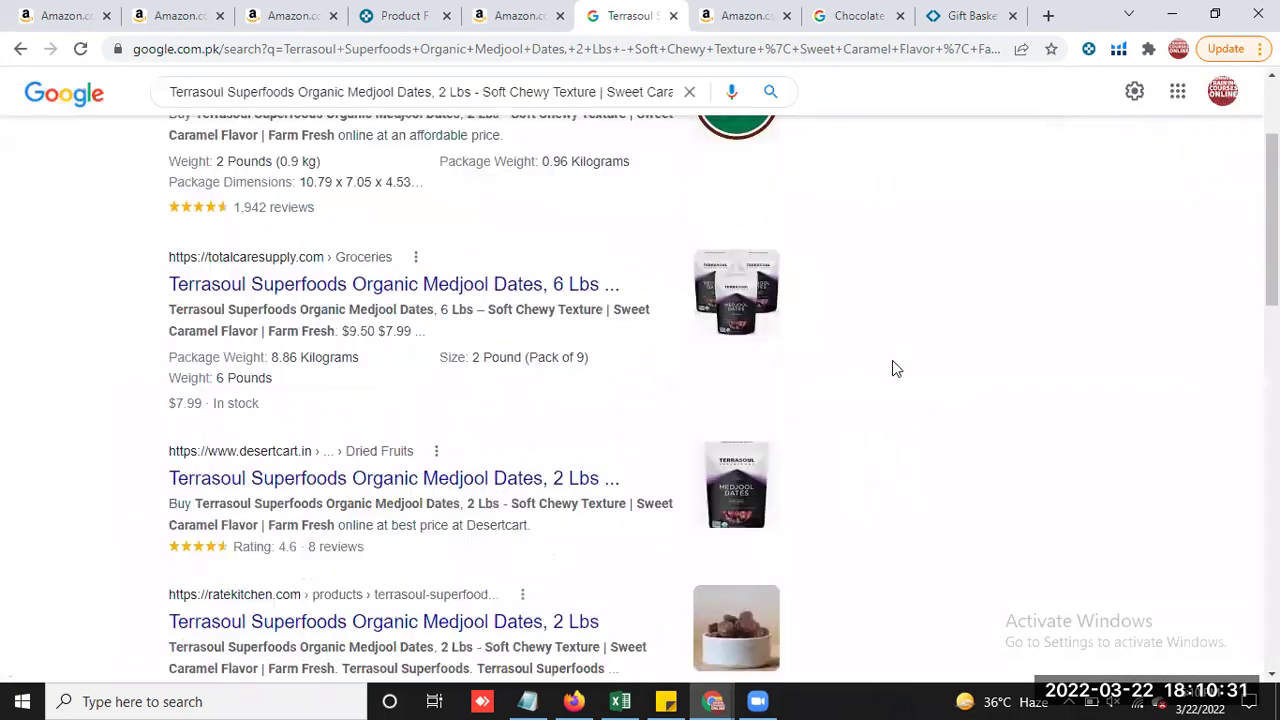
{"action": "scroll", "coordinate": [896, 376], "scroll_direction": "down", "scroll_amount": 2}
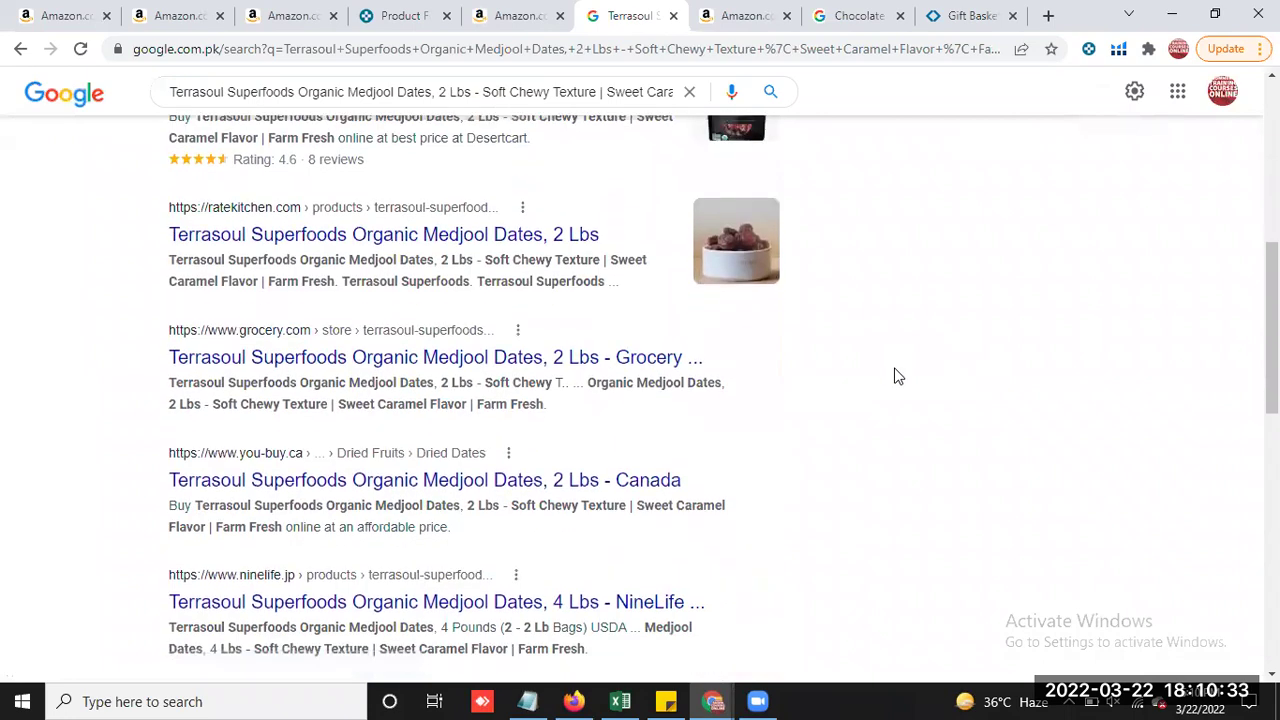
{"action": "scroll", "coordinate": [896, 376], "scroll_direction": "down", "scroll_amount": 4}
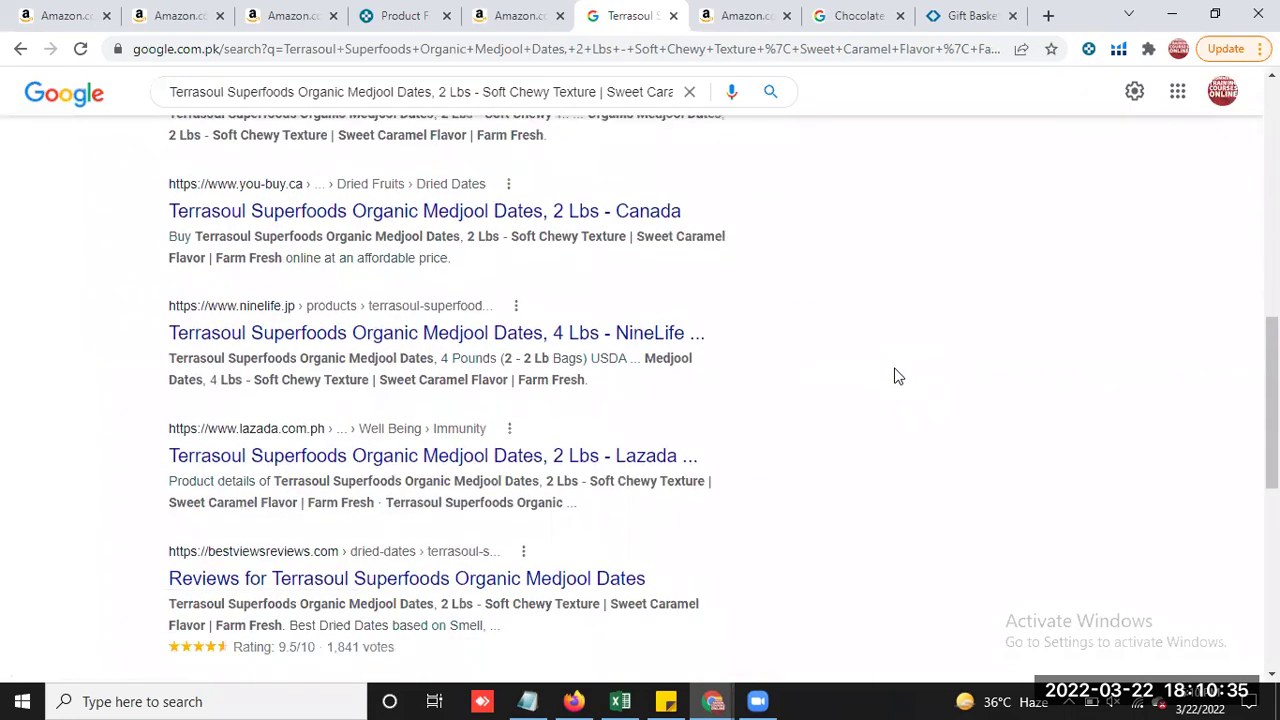
{"action": "scroll", "coordinate": [896, 376], "scroll_direction": "down", "scroll_amount": 2}
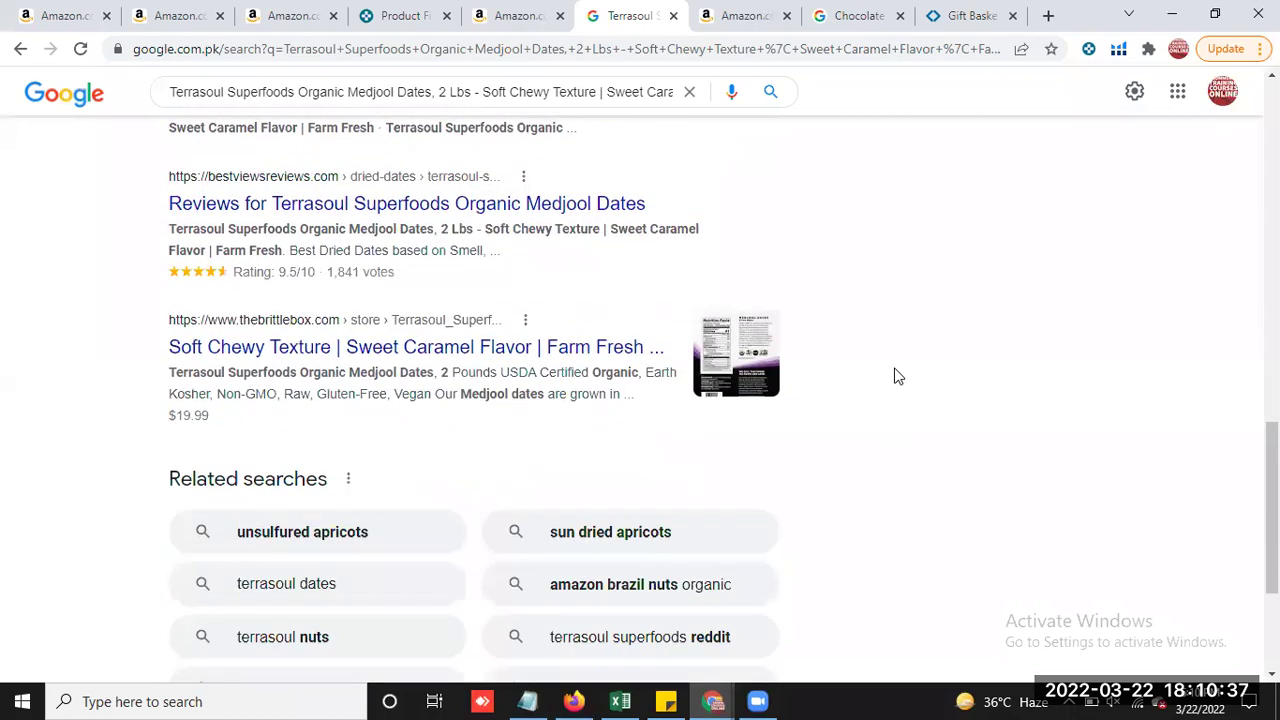
{"action": "left_click", "coordinate": [673, 17]}
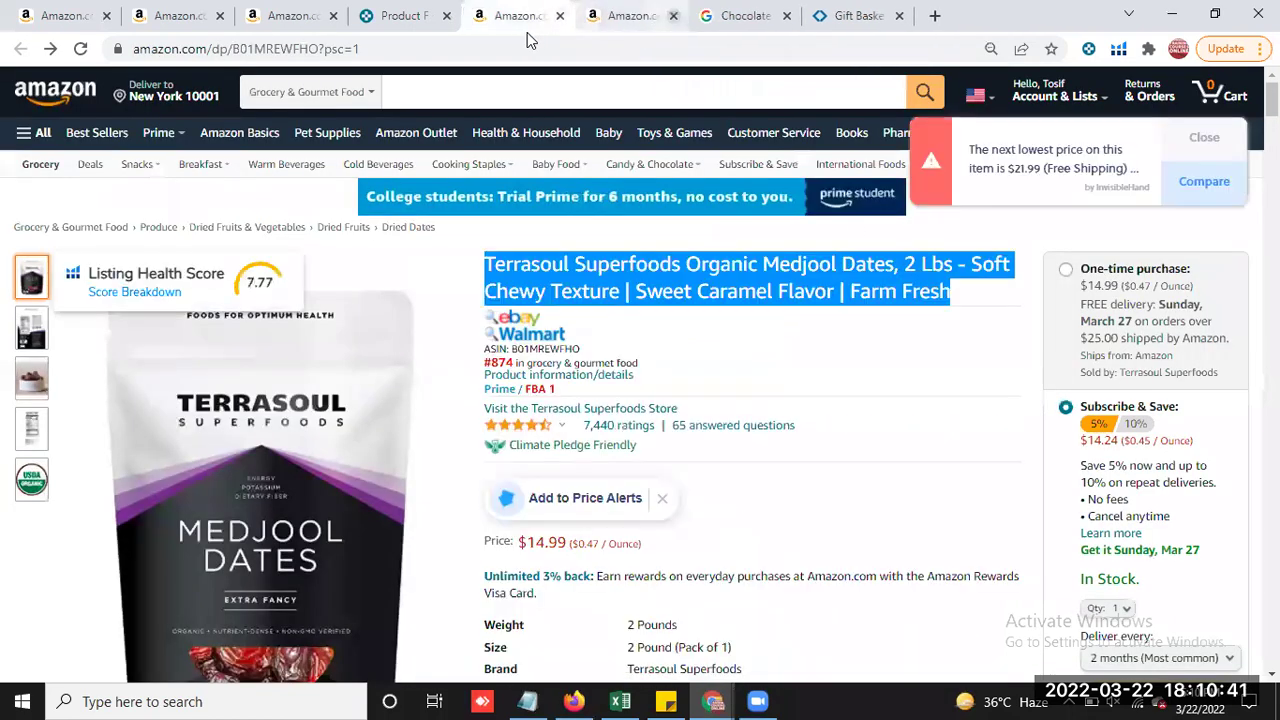
Return to the Keepa Product Finder results and open the Amazon listing of the Morton Iodized Table Salt, 26 Oz, checking its pack size
{"action": "left_click", "coordinate": [407, 22]}
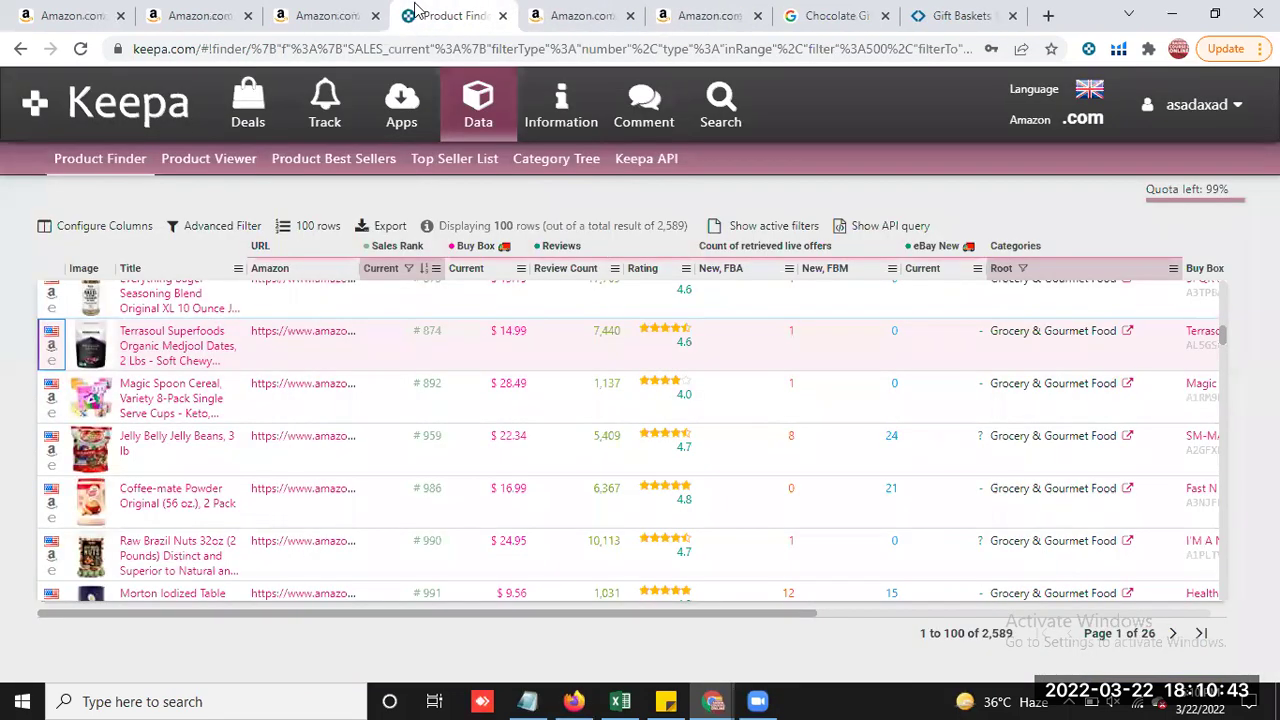
{"action": "scroll", "coordinate": [300, 475], "scroll_direction": "down", "scroll_amount": 1}
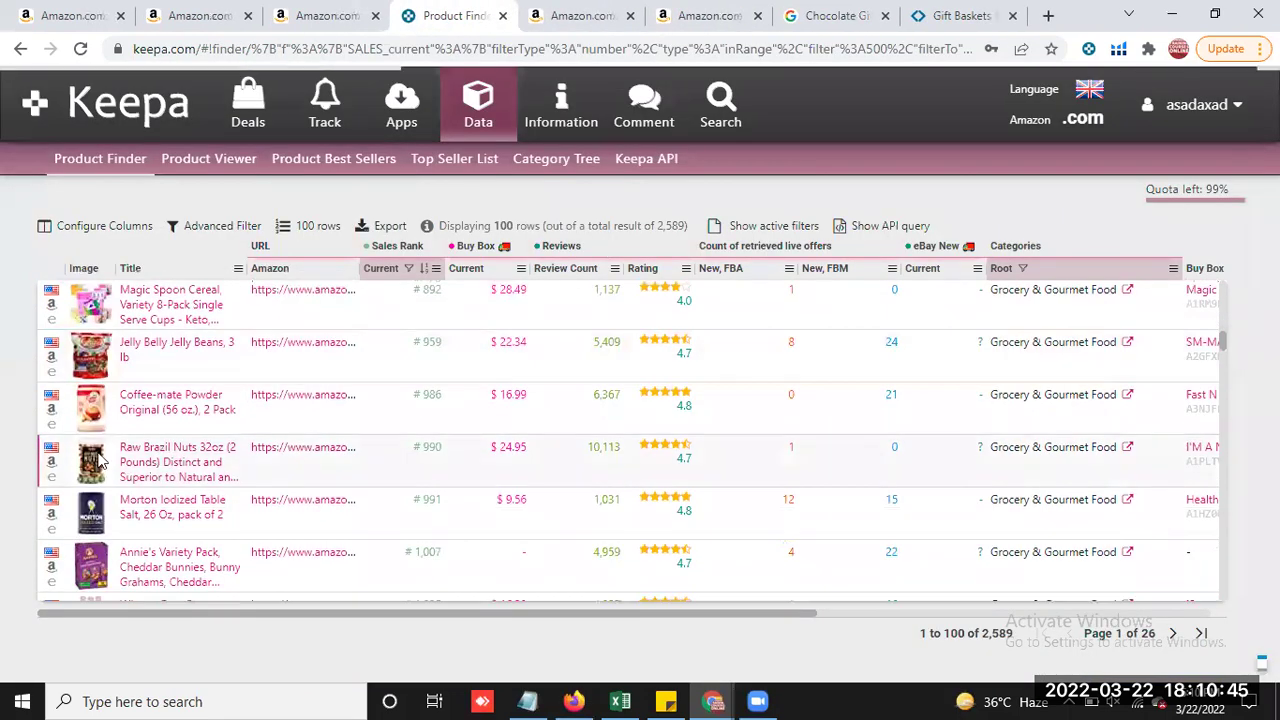
{"action": "mouse_move", "coordinate": [77, 465]}
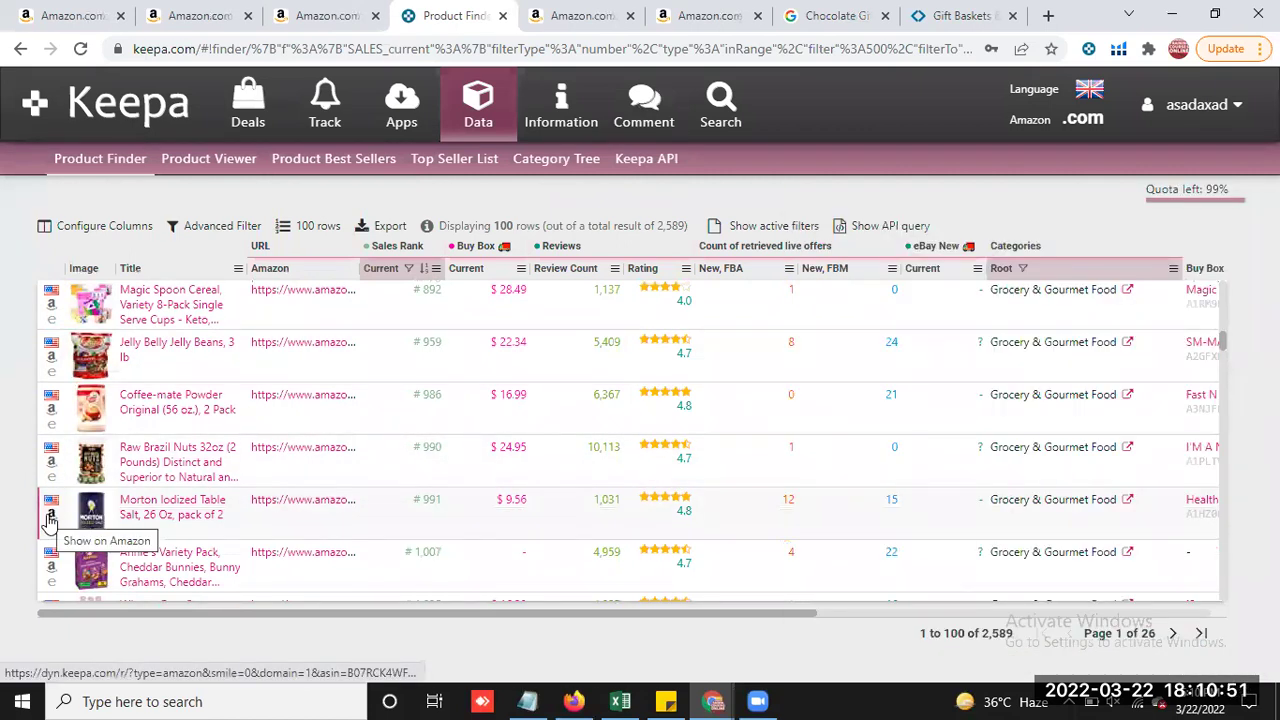
{"action": "left_click", "coordinate": [50, 519]}
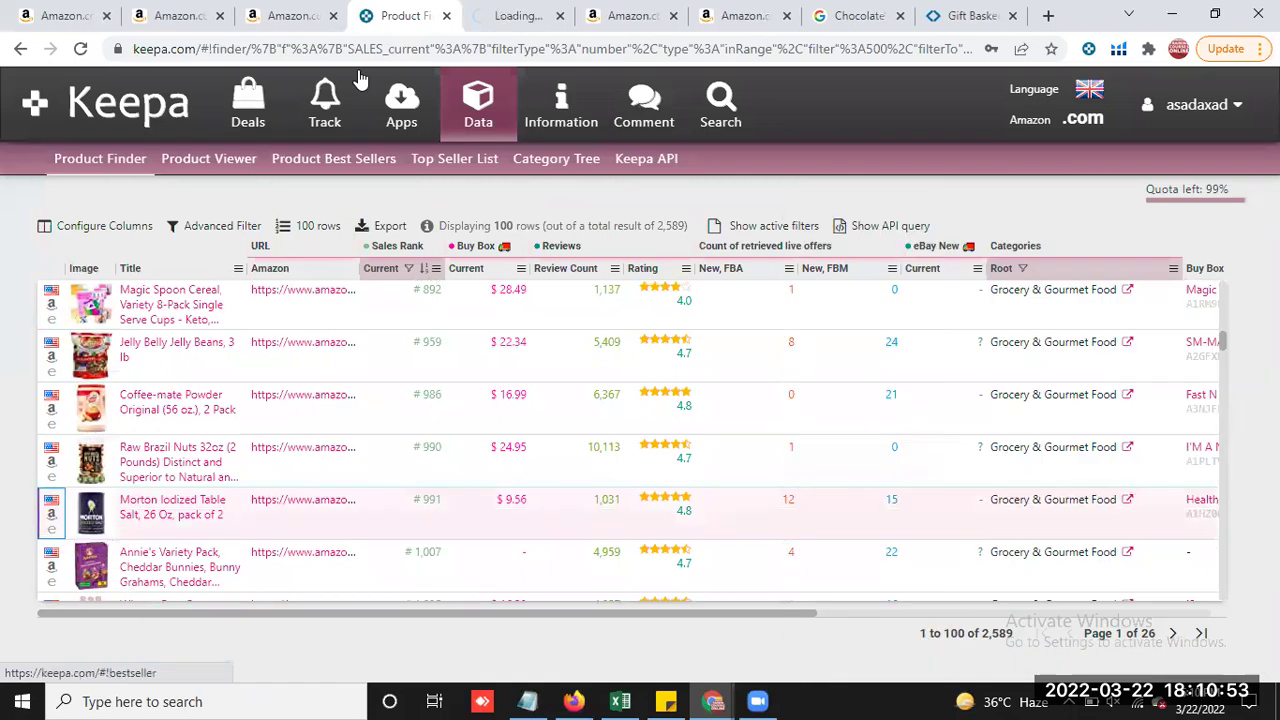
{"action": "left_click", "coordinate": [510, 16]}
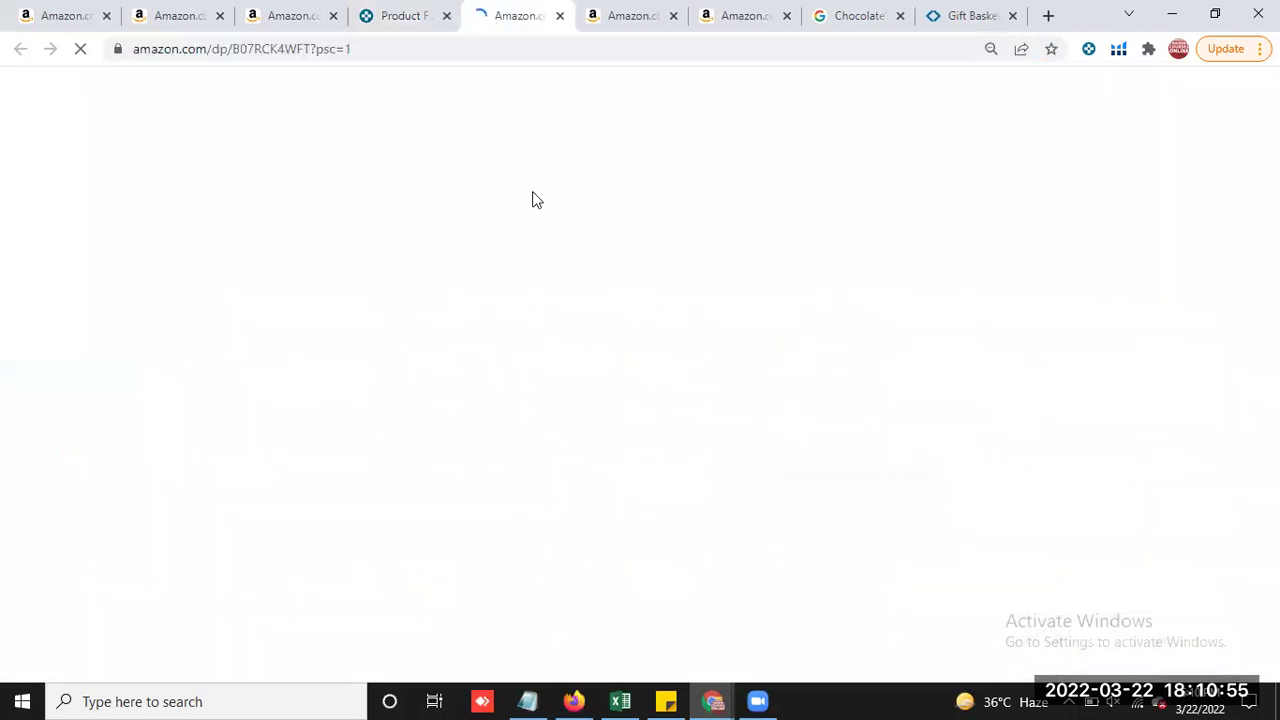
{"action": "scroll", "coordinate": [880, 445], "scroll_direction": "down", "scroll_amount": 2}
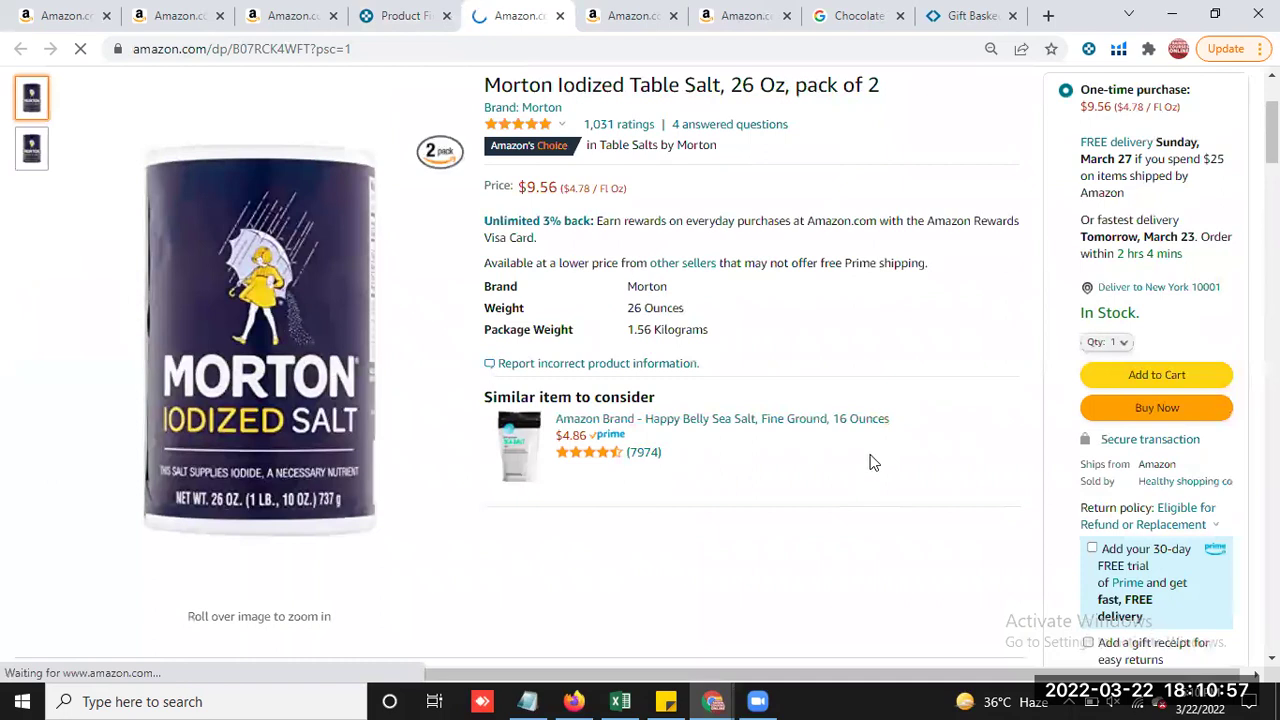
{"action": "scroll", "coordinate": [868, 440], "scroll_direction": "up", "scroll_amount": 1}
{"action": "left_click_drag", "start_coordinate": [818, 178], "coordinate": [910, 230]}
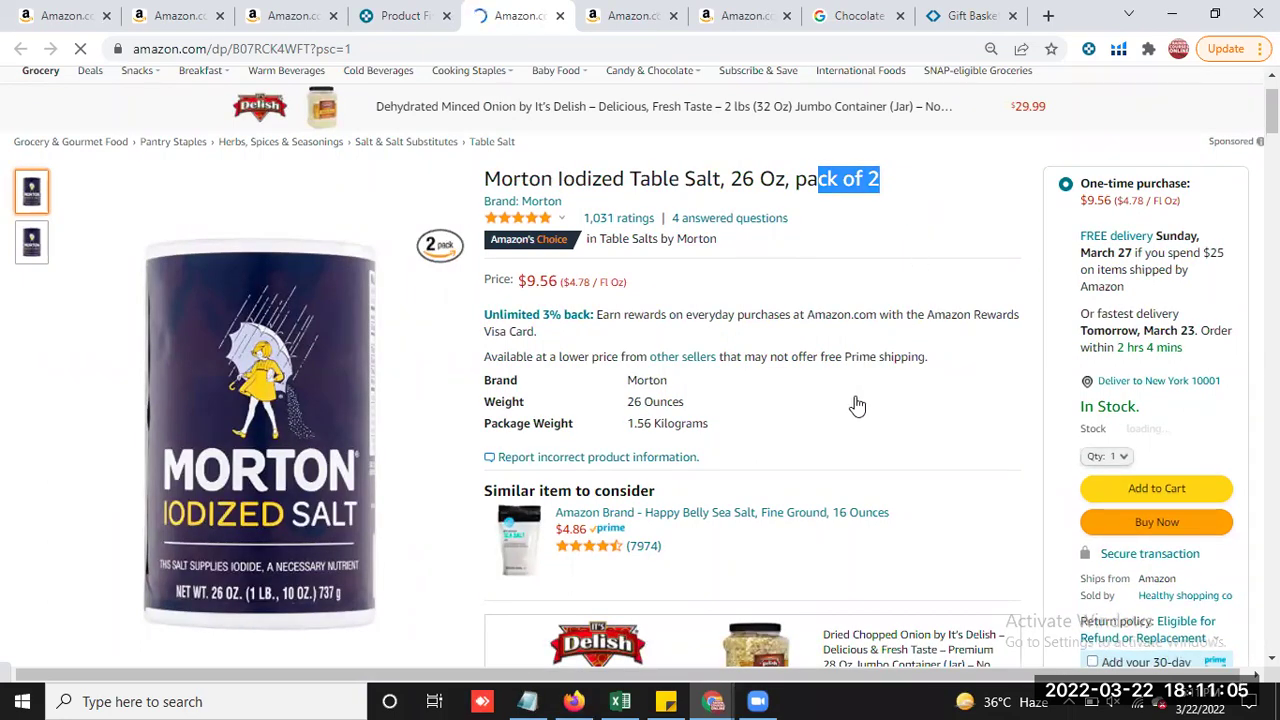
Close the leftover pages for the Medjool dates and the chocolate gift basket, keeping the Morton salt listing open
{"action": "left_click", "coordinate": [628, 18]}
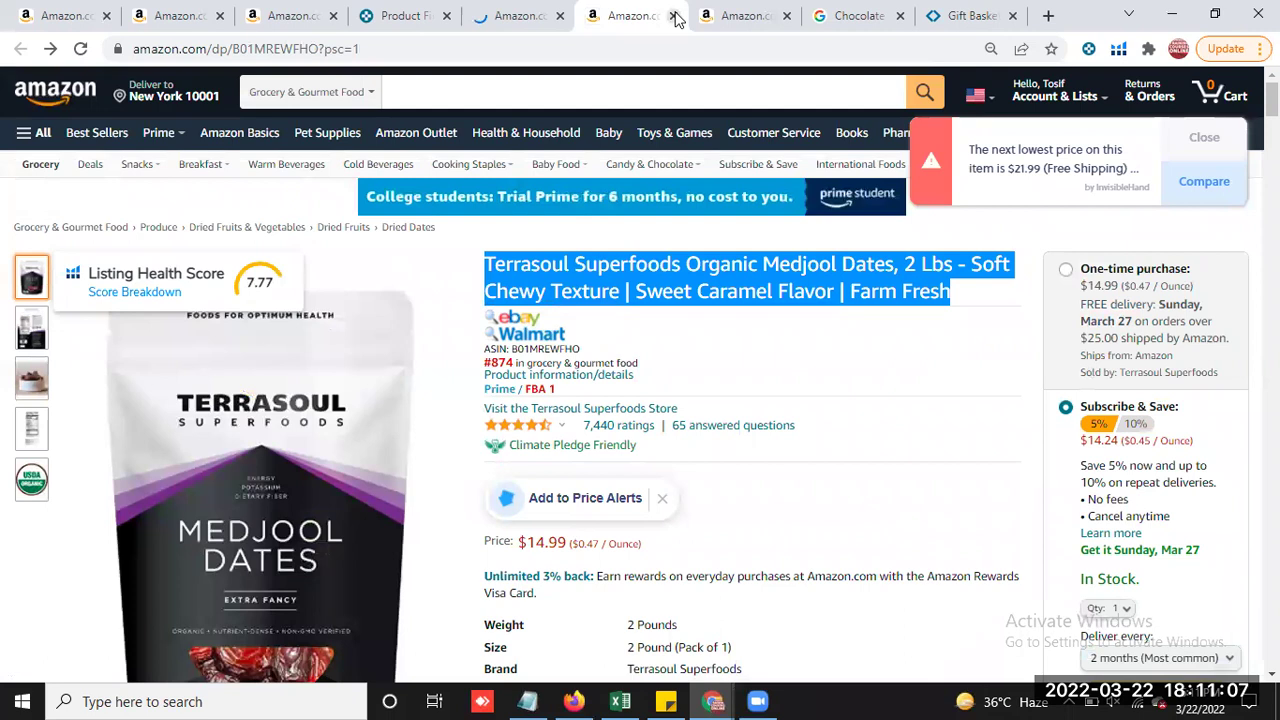
{"action": "left_click", "coordinate": [674, 16]}
{"action": "left_click", "coordinate": [674, 16]}
{"action": "left_click", "coordinate": [674, 16]}
{"action": "left_click", "coordinate": [674, 16]}
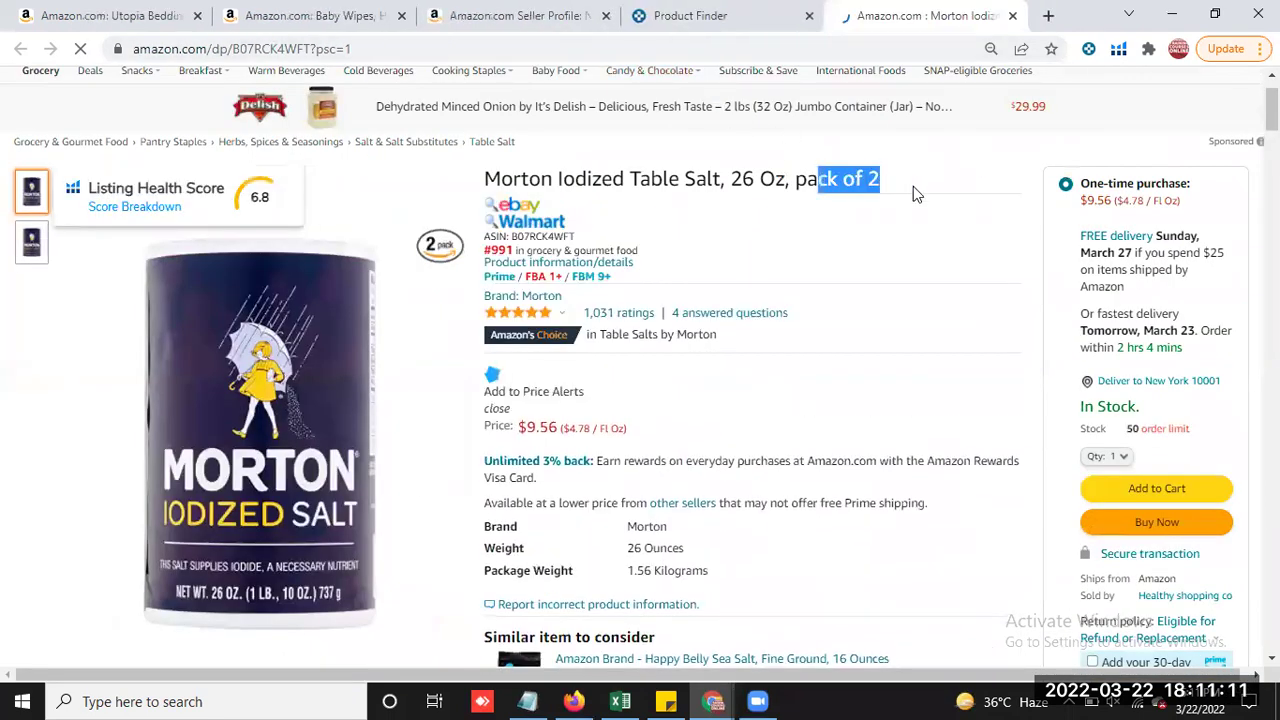
Search Google for the full product title "Morton Iodized Table Salt, 26 Oz, pack of 2" from the Amazon listing
{"action": "left_click_drag", "start_coordinate": [903, 180], "coordinate": [491, 158]}
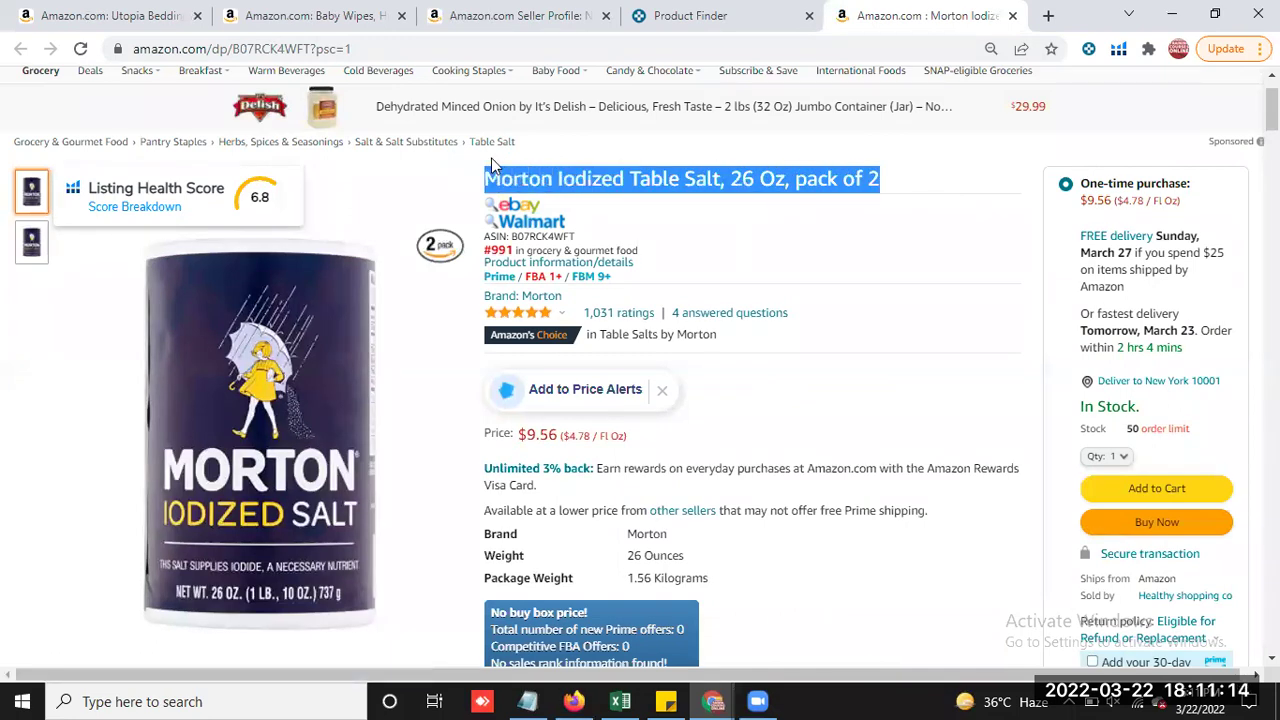
{"action": "right_click", "coordinate": [727, 178]}
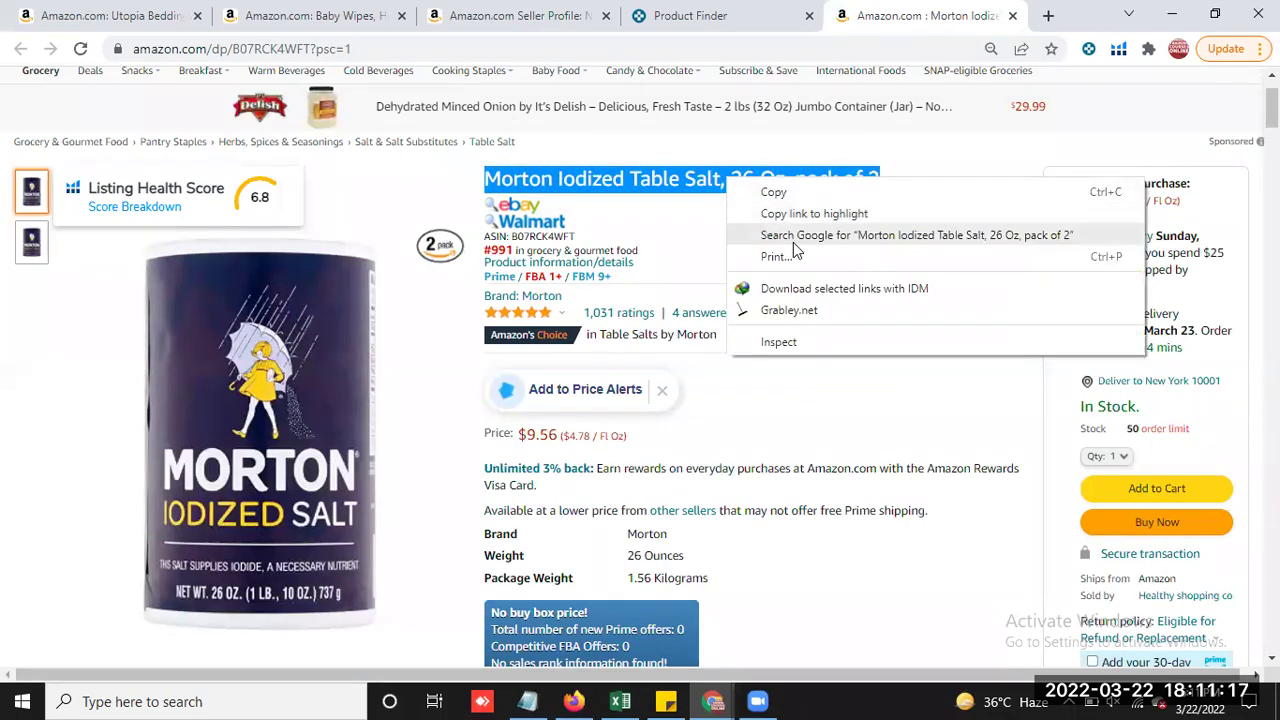
{"action": "left_click", "coordinate": [813, 245]}
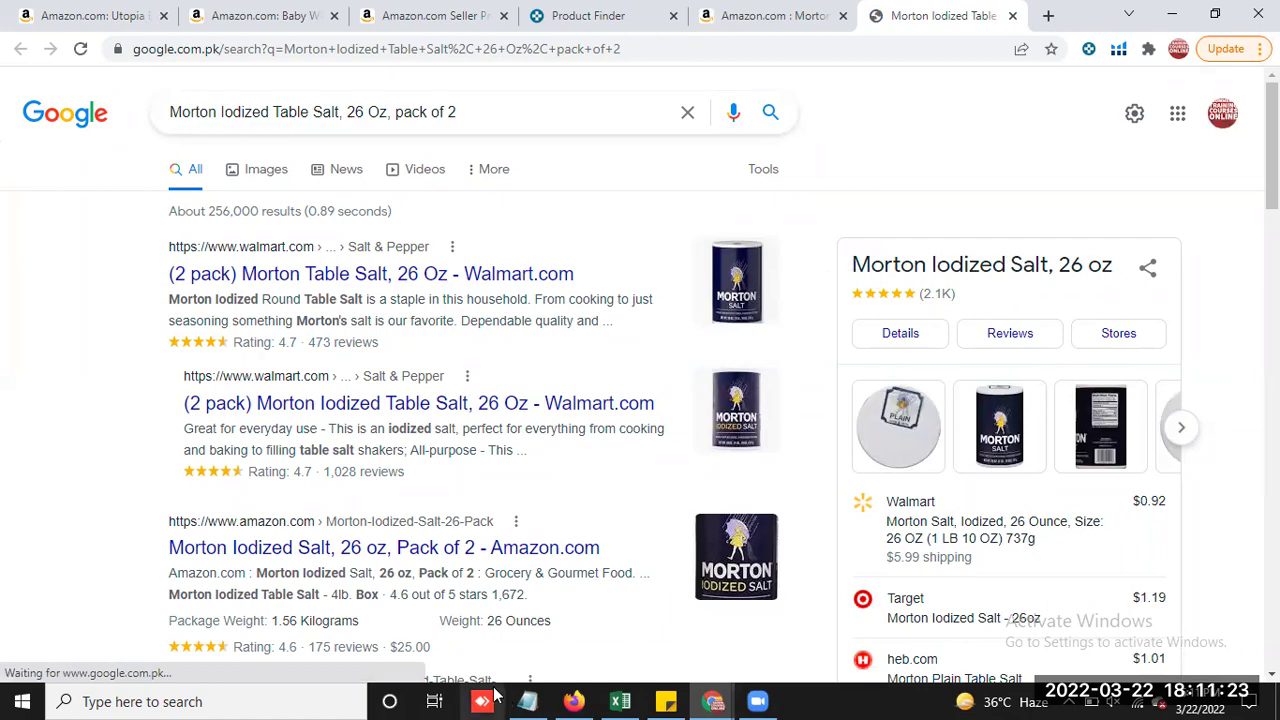
Look through the first page of Google results for retailers of the Morton salt two-pack and go on to the second page
{"action": "scroll", "coordinate": [66, 462], "scroll_direction": "down", "scroll_amount": 2}
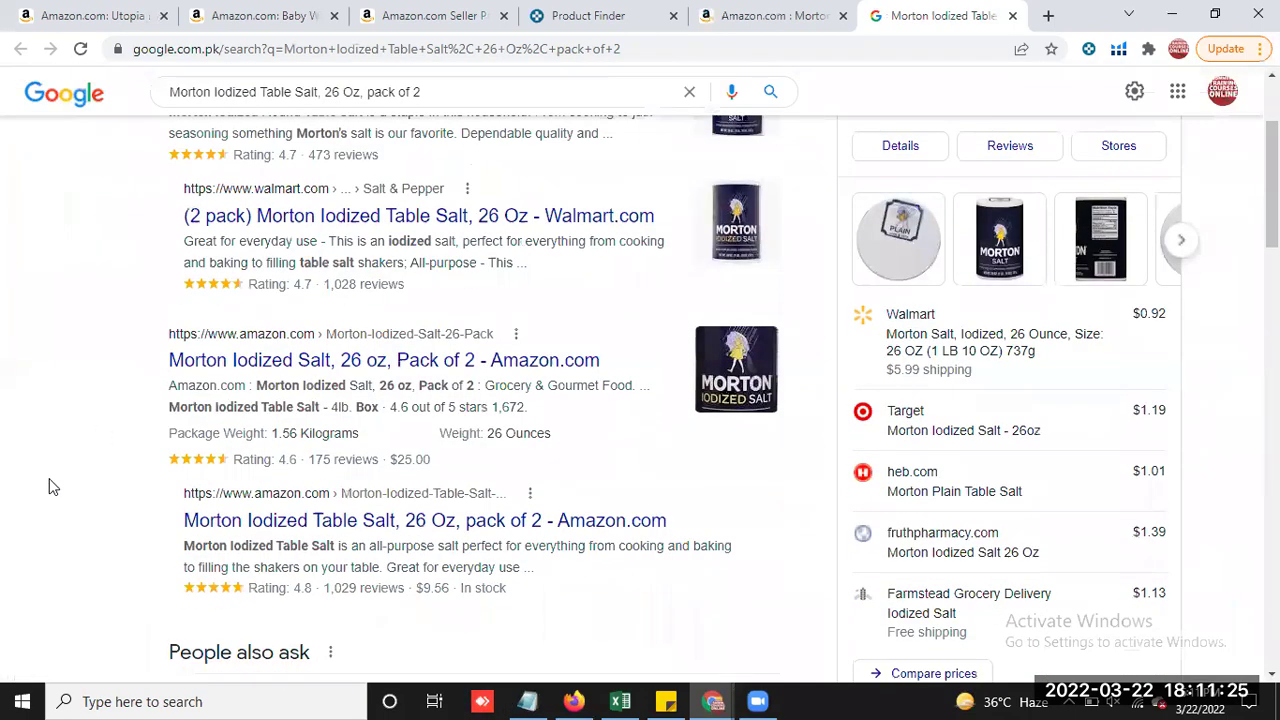
{"action": "scroll", "coordinate": [50, 465], "scroll_direction": "down", "scroll_amount": 5}
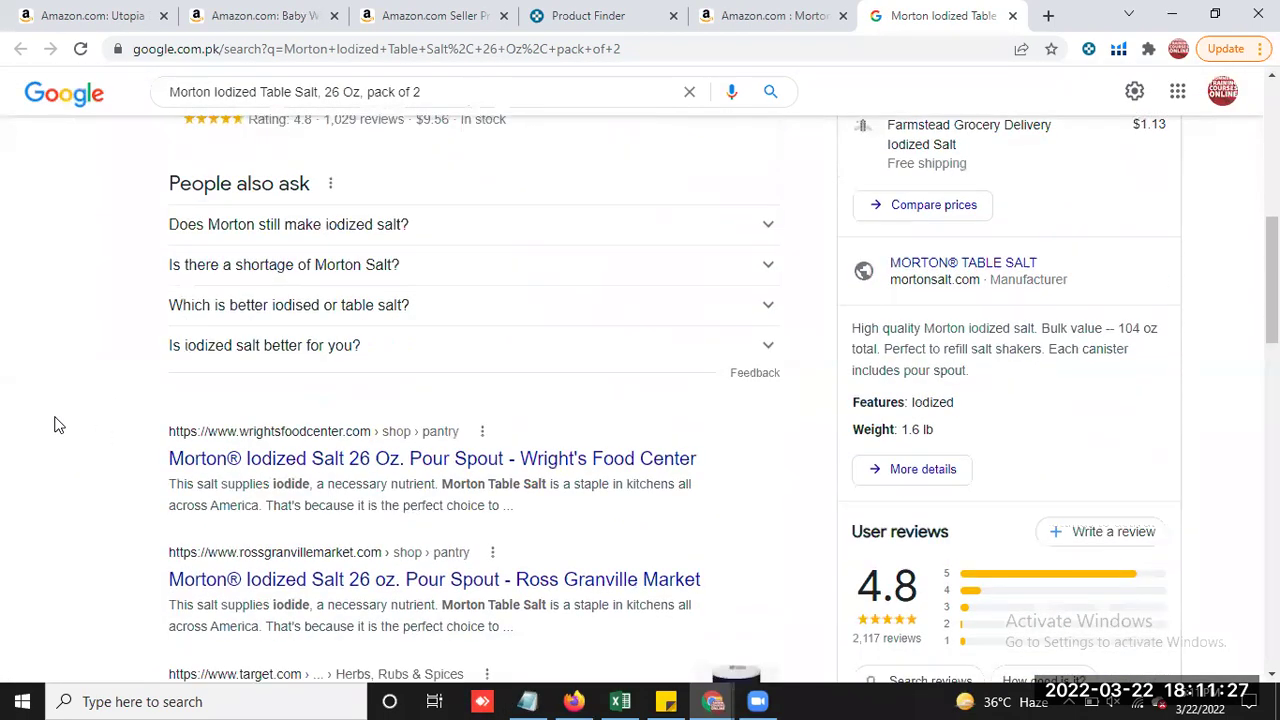
{"action": "scroll", "coordinate": [50, 425], "scroll_direction": "down", "scroll_amount": 6}
{"action": "scroll", "coordinate": [40, 428], "scroll_direction": "down", "scroll_amount": 7}
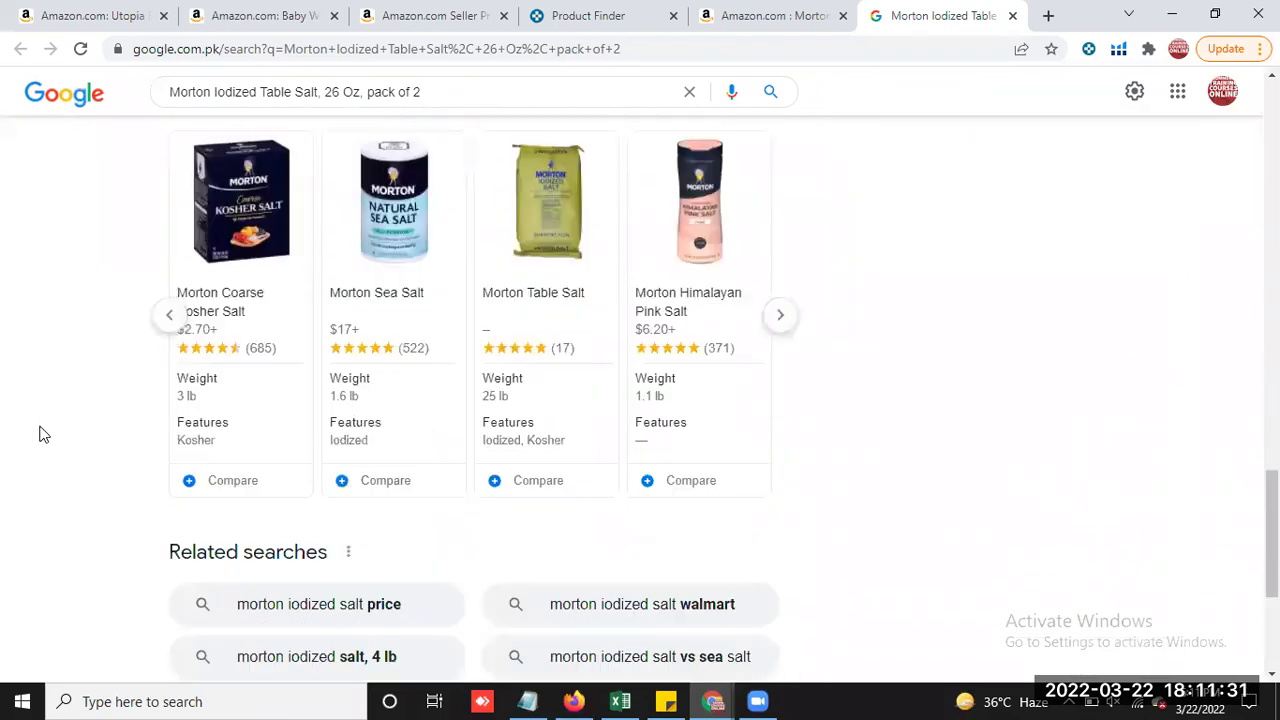
{"action": "scroll", "coordinate": [43, 434], "scroll_direction": "down", "scroll_amount": 4}
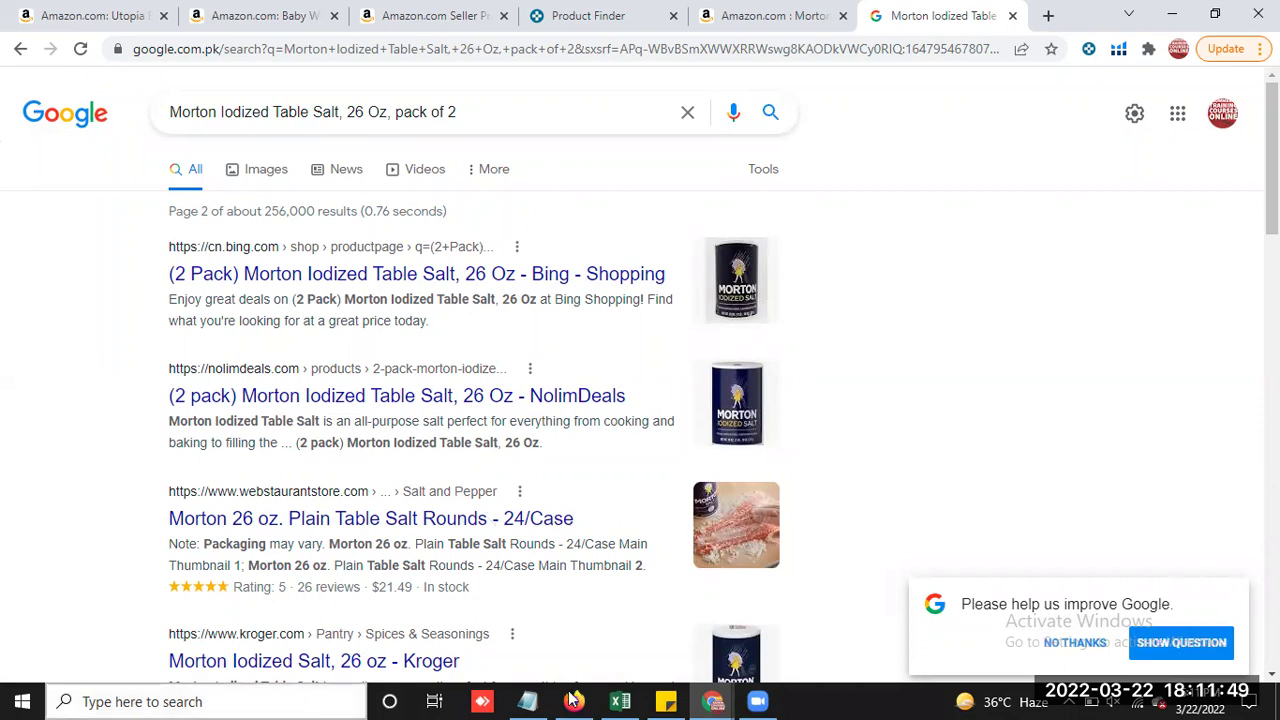
Examine the second page of Google results for retailers offering the Morton Iodized Table Salt, 26 Oz, pack of 2
{"action": "scroll", "coordinate": [1217, 421], "scroll_direction": "down", "scroll_amount": 1}
{"action": "scroll", "coordinate": [1217, 421], "scroll_direction": "down", "scroll_amount": 5}
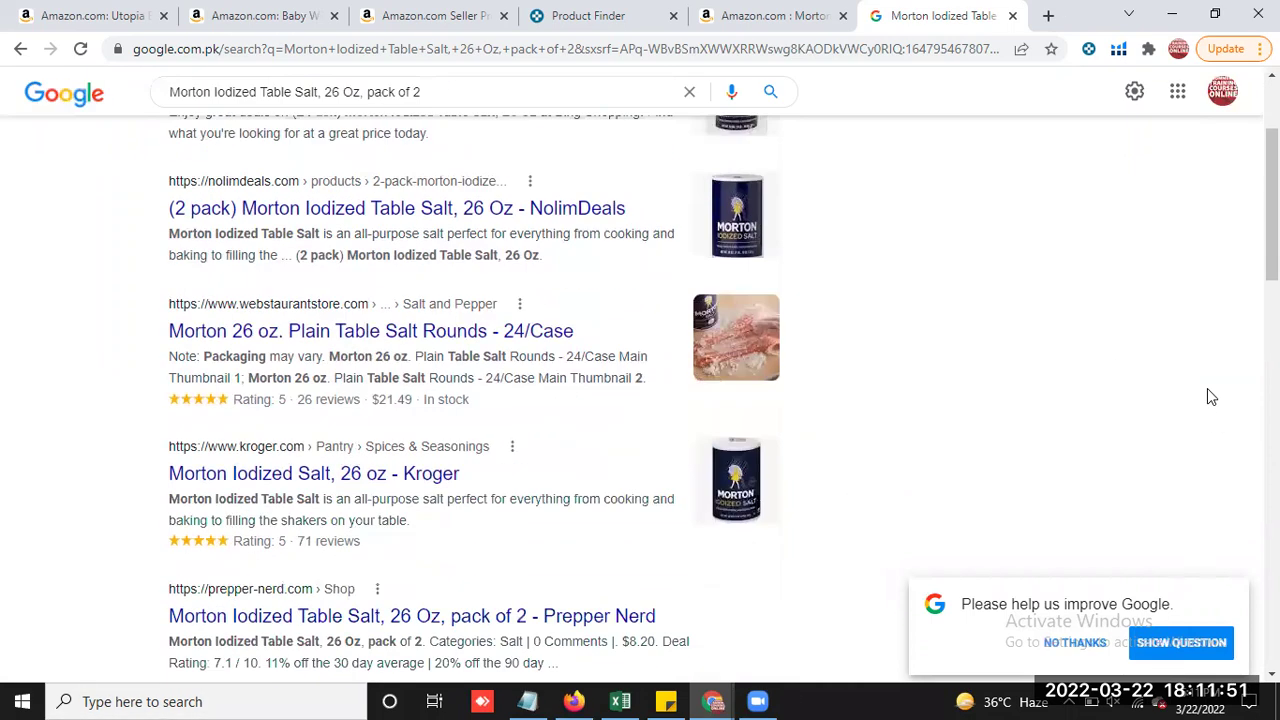
{"action": "scroll", "coordinate": [1163, 287], "scroll_direction": "down", "scroll_amount": 1}
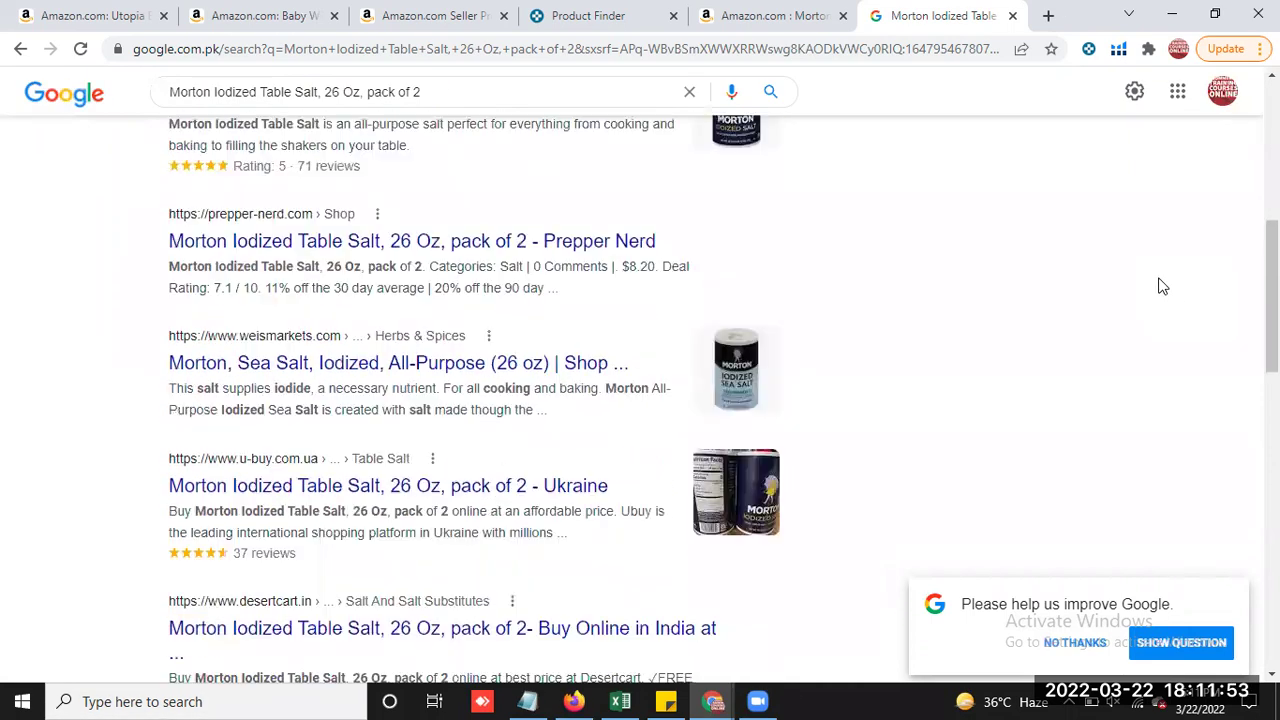
{"action": "scroll", "coordinate": [1150, 273], "scroll_direction": "down", "scroll_amount": 4}
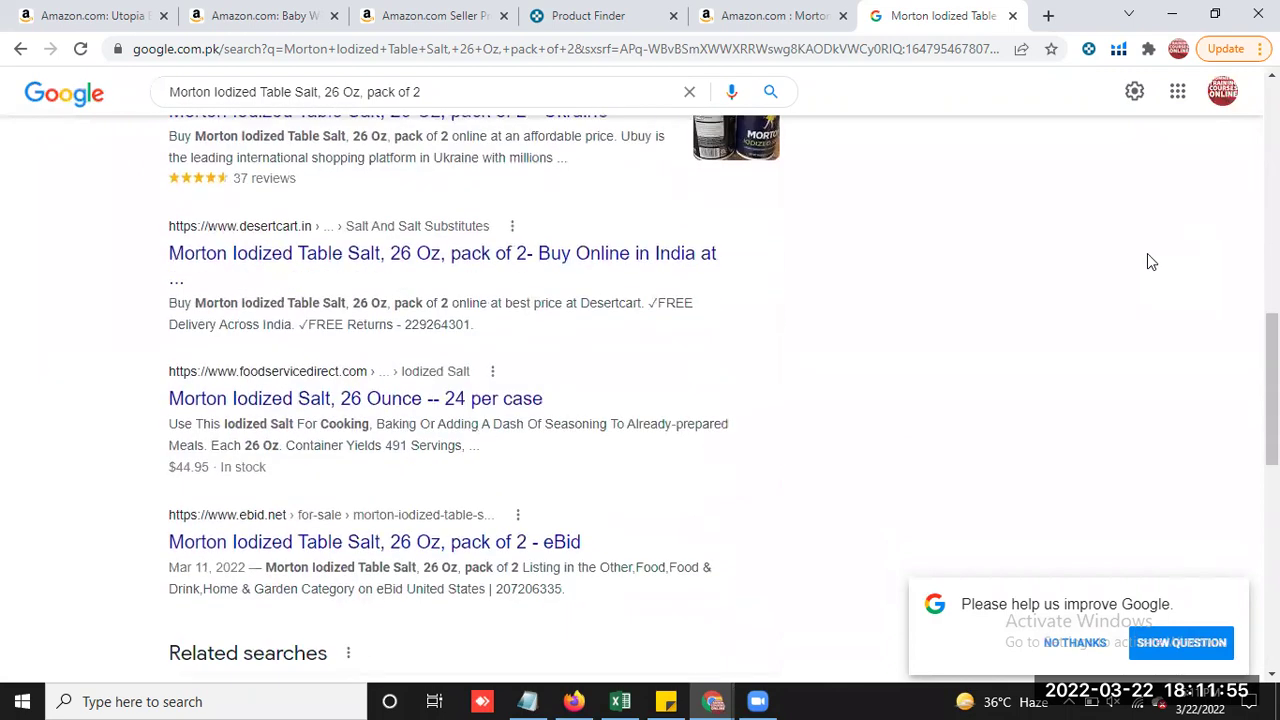
{"action": "scroll", "coordinate": [1034, 231], "scroll_direction": "down", "scroll_amount": 5}
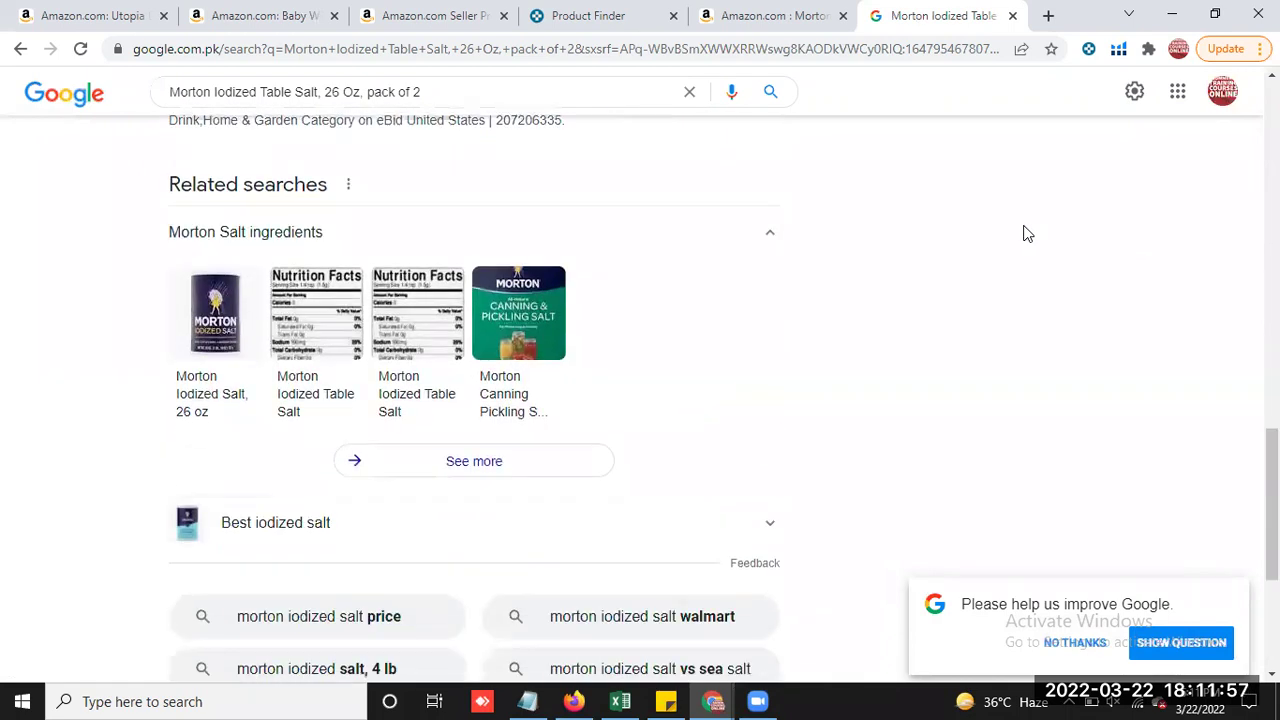
{"action": "scroll", "coordinate": [1027, 233], "scroll_direction": "up", "scroll_amount": 3}
{"action": "scroll", "coordinate": [1027, 233], "scroll_direction": "up", "scroll_amount": 4}
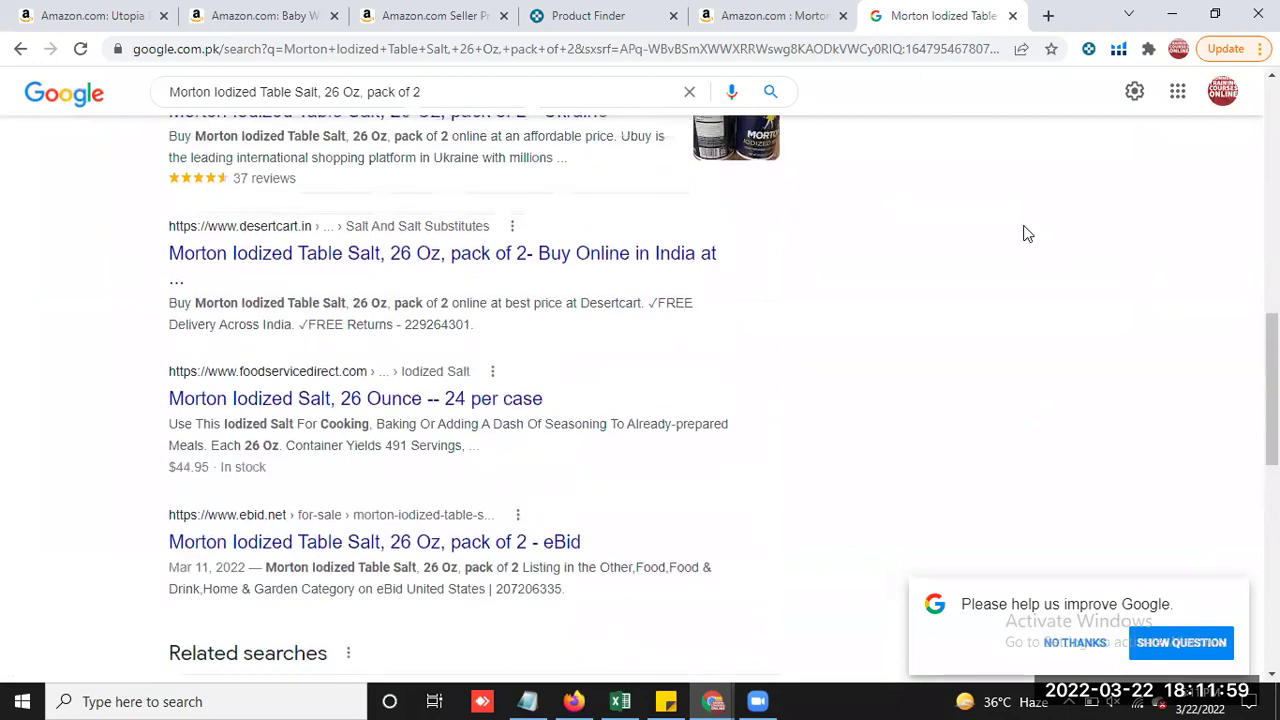
{"action": "scroll", "coordinate": [1027, 233], "scroll_direction": "up", "scroll_amount": 8}
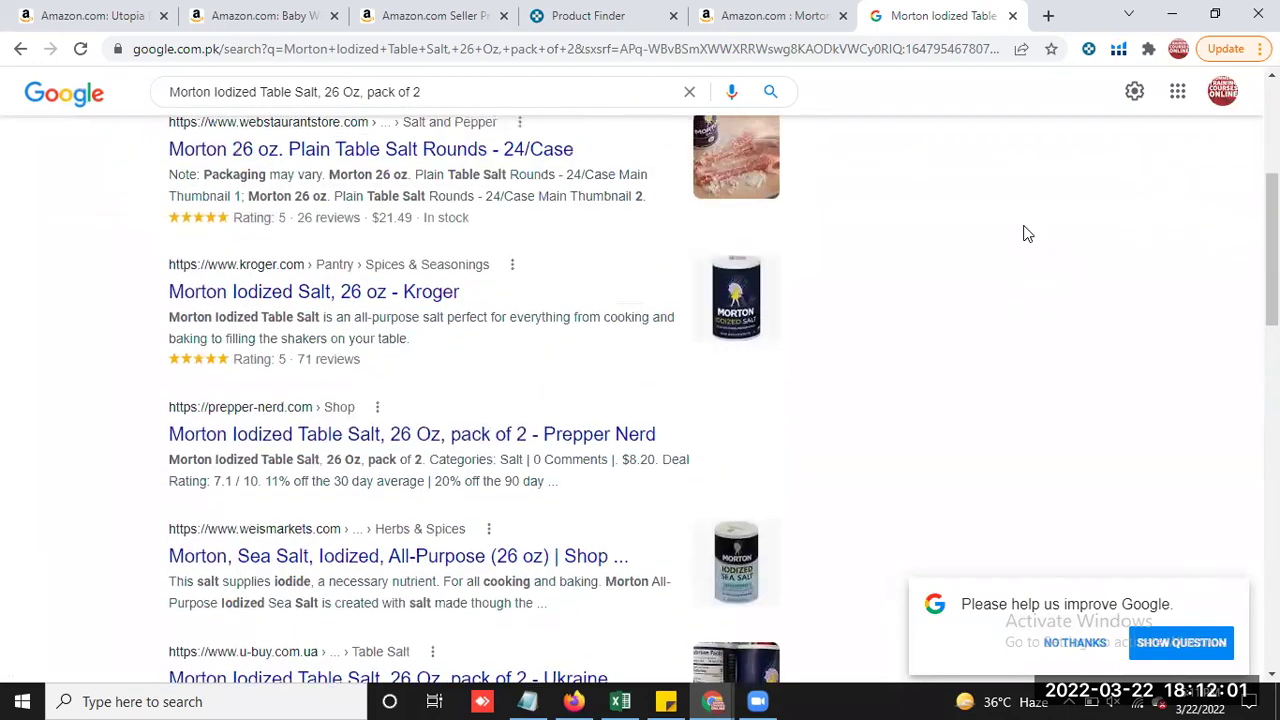
{"action": "scroll", "coordinate": [1027, 233], "scroll_direction": "up", "scroll_amount": 1}
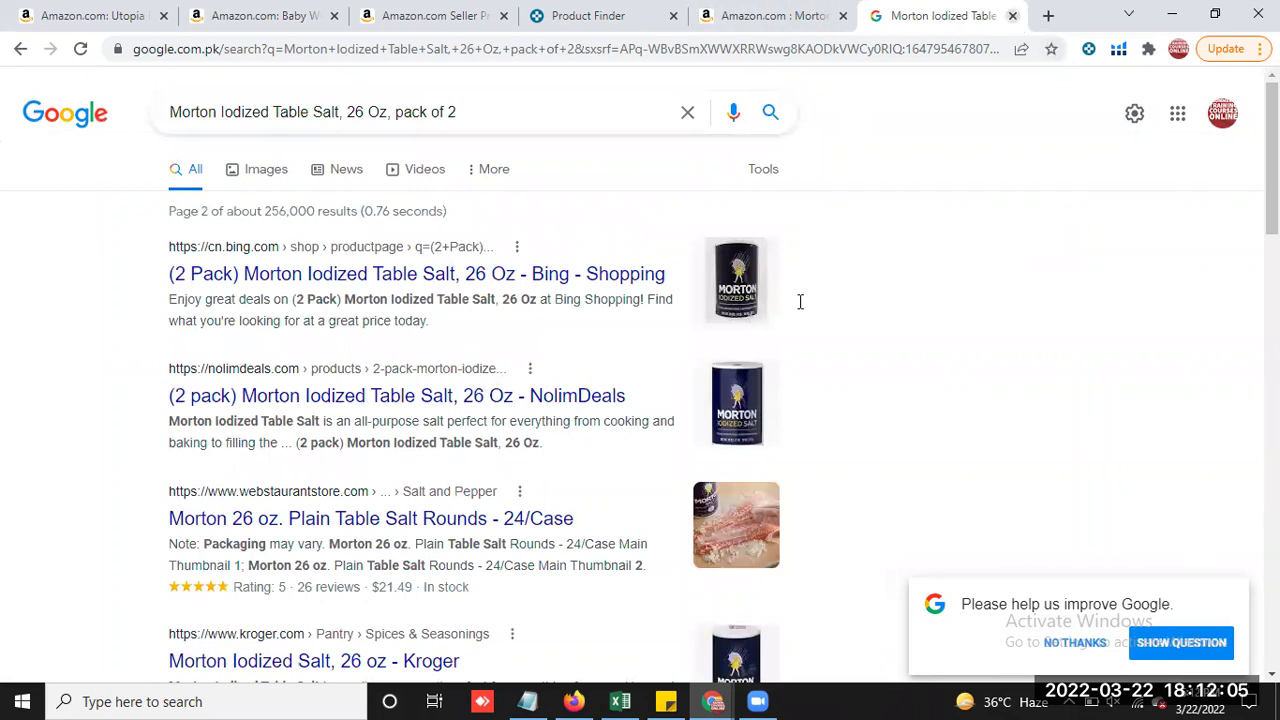
Close the Morton salt search results, switch to WhatsApp Web and copy the product code B0184SFH3Y from the Night Riders group chat
{"action": "key", "text": "ctrl+w"}
{"action": "left_click", "coordinate": [706, 22]}
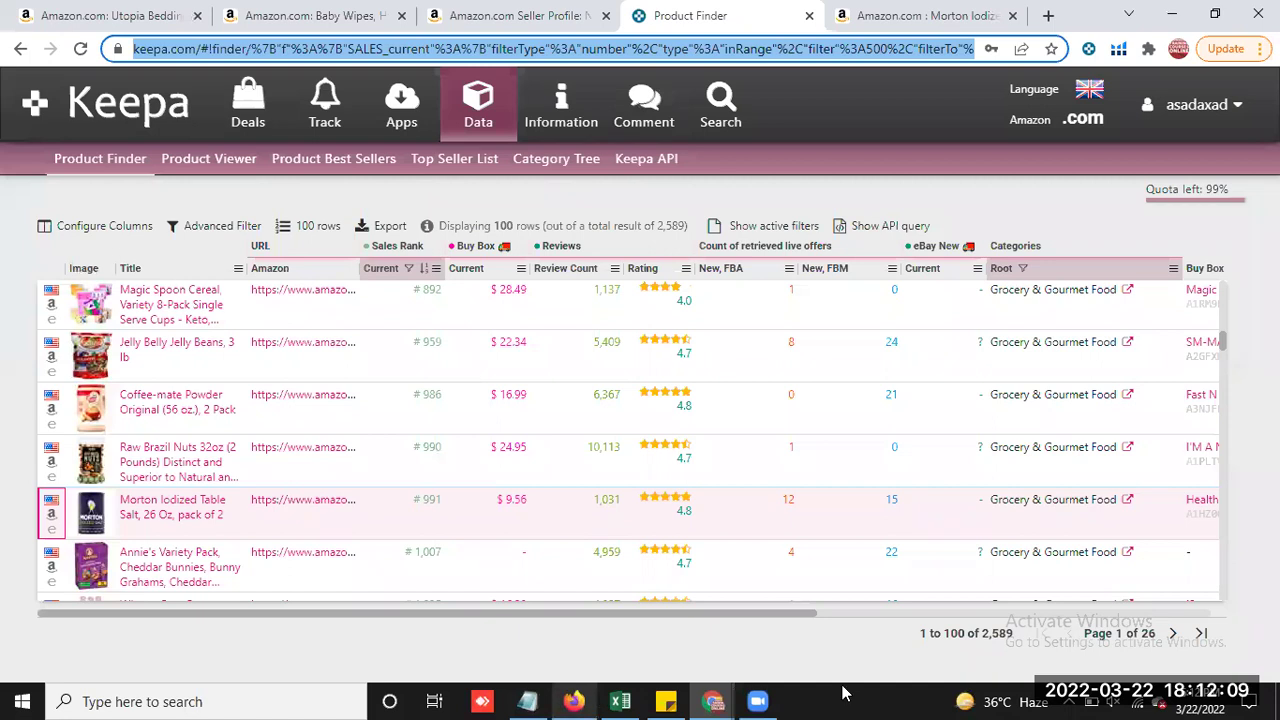
{"action": "left_click", "coordinate": [713, 701]}
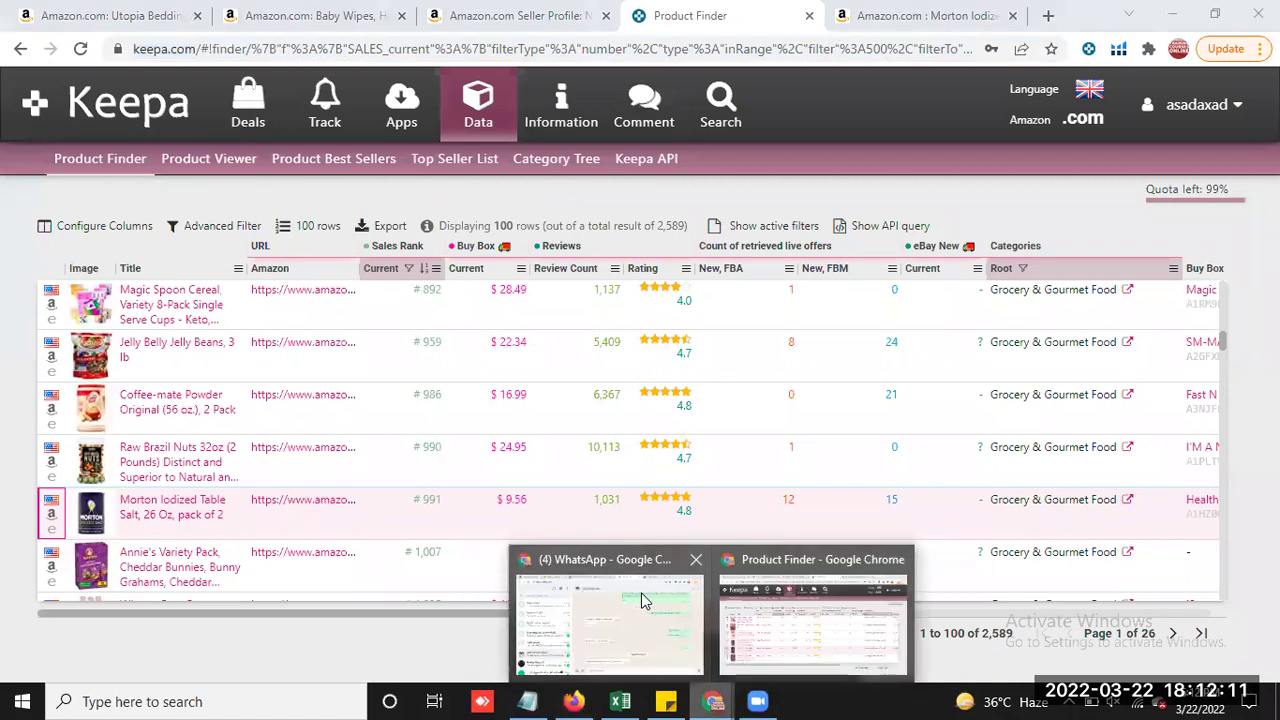
{"action": "left_click", "coordinate": [643, 600]}
{"action": "left_click", "coordinate": [238, 202]}
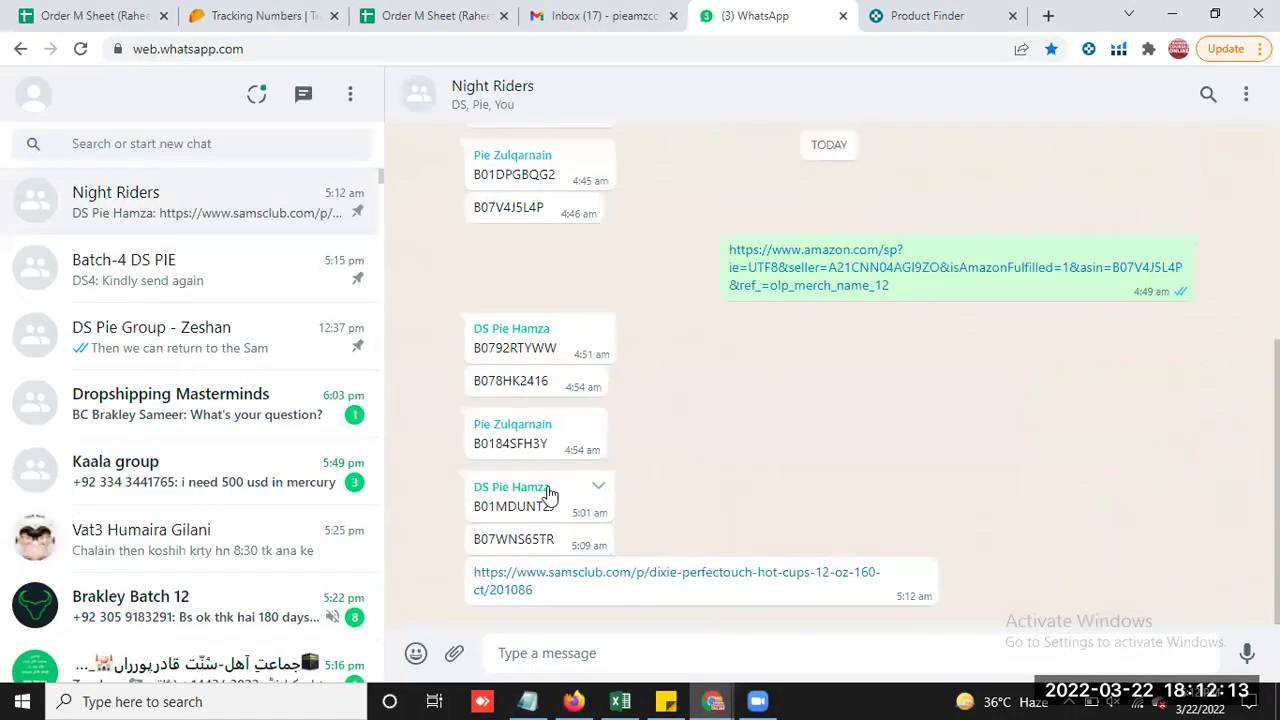
{"action": "double_click", "coordinate": [522, 451]}
{"action": "key", "text": "ctrl+c"}
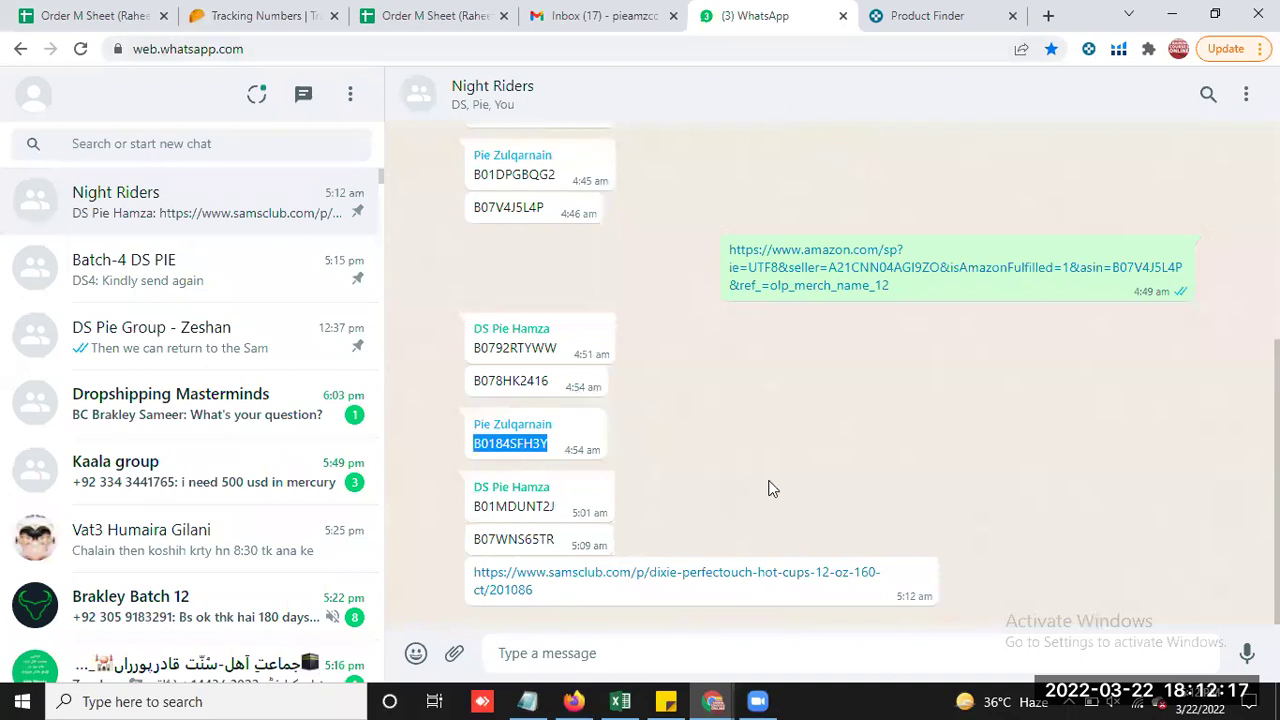
Switch to Firefox and load the Amazon listing for B0184SFH3Y by replacing the product code in the V8 +Energy listing's address
{"action": "left_click", "coordinate": [573, 701]}
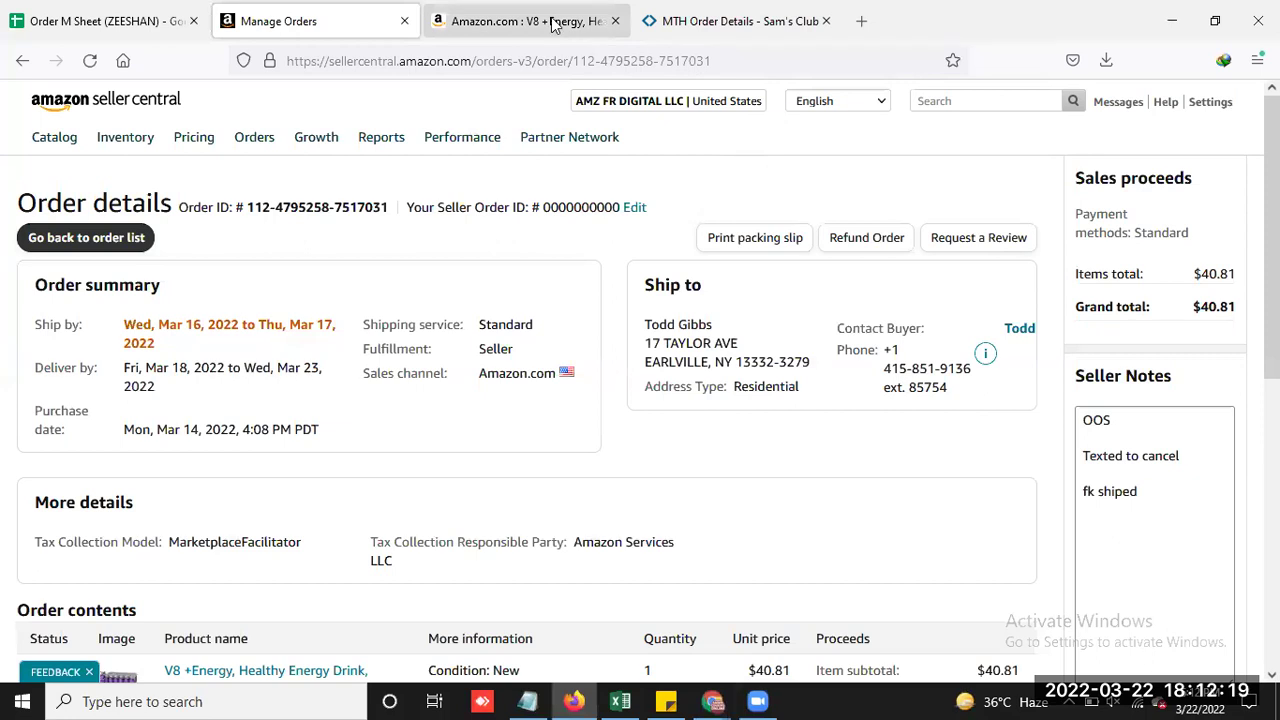
{"action": "key", "text": "ctrl+Tab"}
{"action": "left_click", "coordinate": [561, 60]}
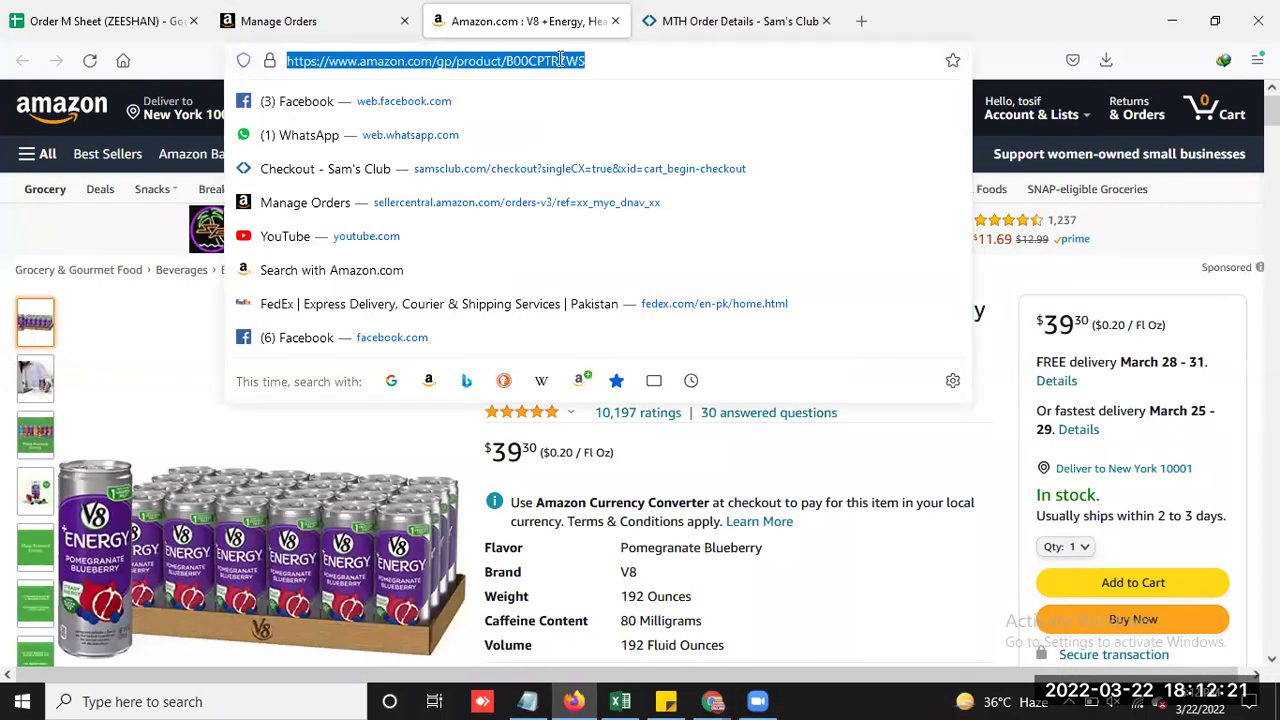
{"action": "double_click", "coordinate": [561, 60]}
{"action": "left_click", "coordinate": [561, 60]}
{"action": "double_click", "coordinate": [561, 60]}
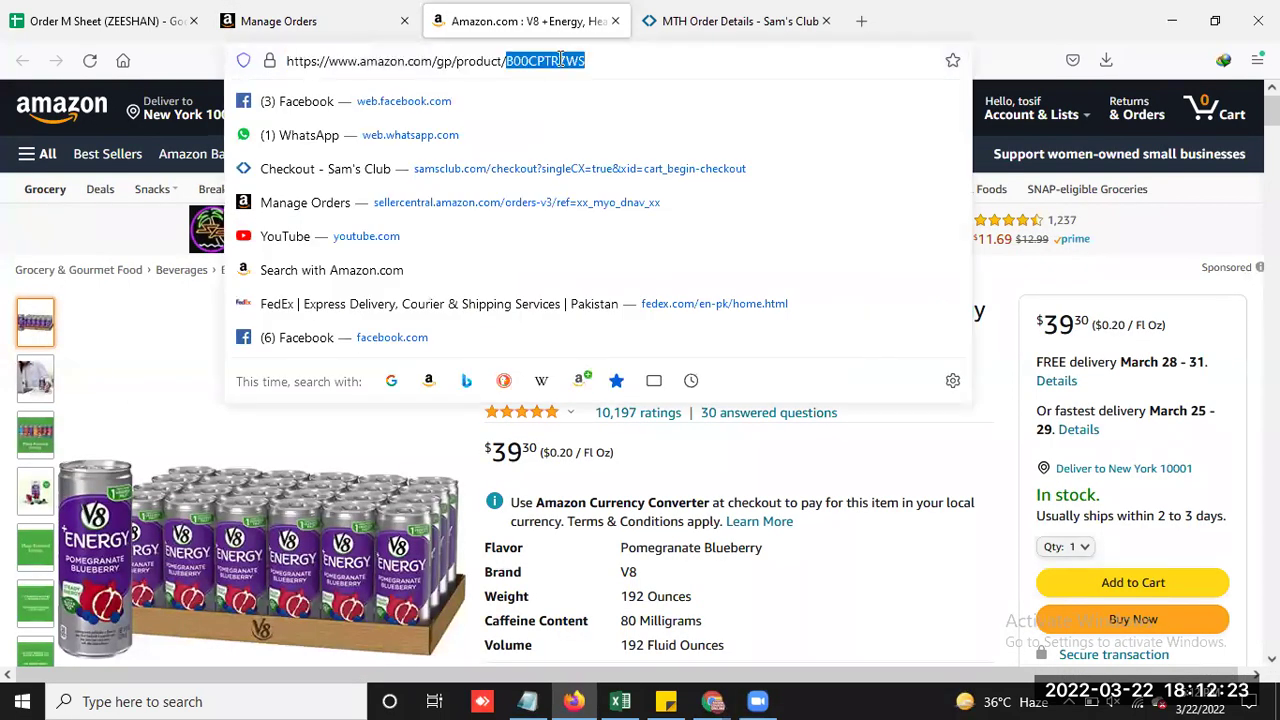
{"action": "key", "text": "ctrl+v"}
{"action": "key", "text": "Return"}
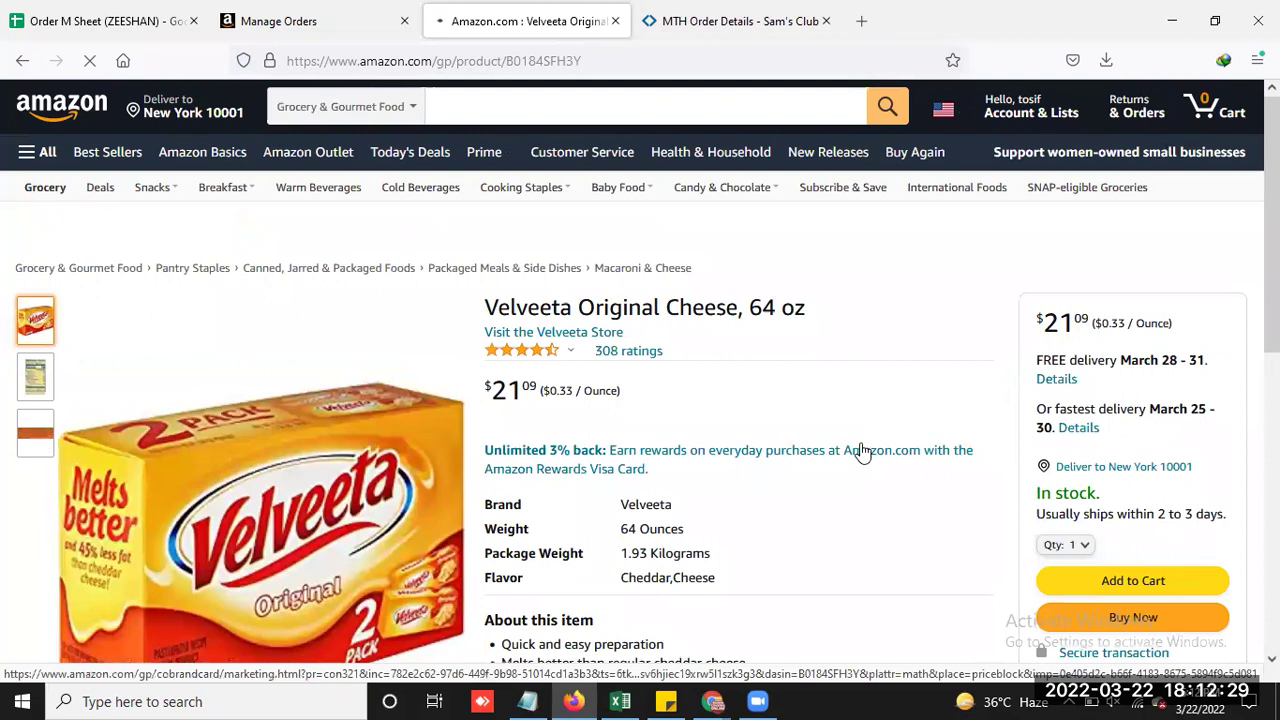
Search Google for the full product title "Velveeta Original Cheese, 64 oz" from the Amazon listing
{"action": "scroll", "coordinate": [865, 451], "scroll_direction": "down", "scroll_amount": 2}
{"action": "scroll", "coordinate": [840, 444], "scroll_direction": "up", "scroll_amount": 2}
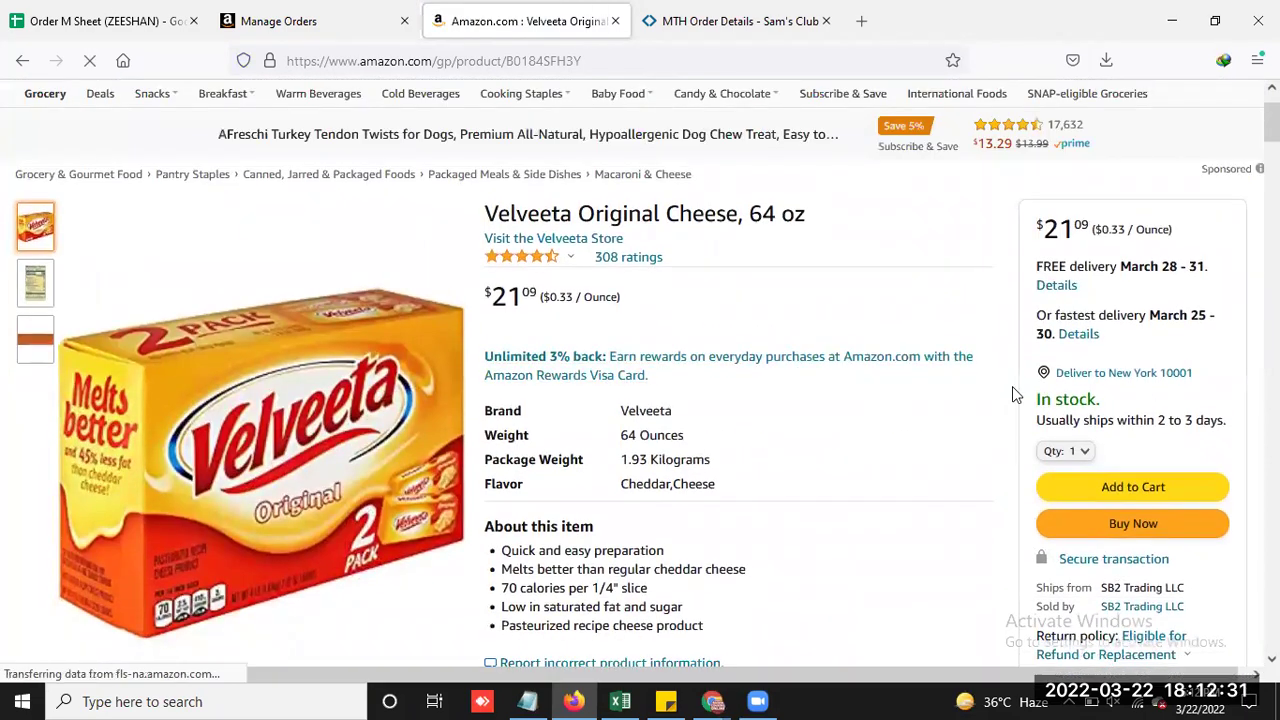
{"action": "left_click_drag", "start_coordinate": [815, 220], "coordinate": [497, 215]}
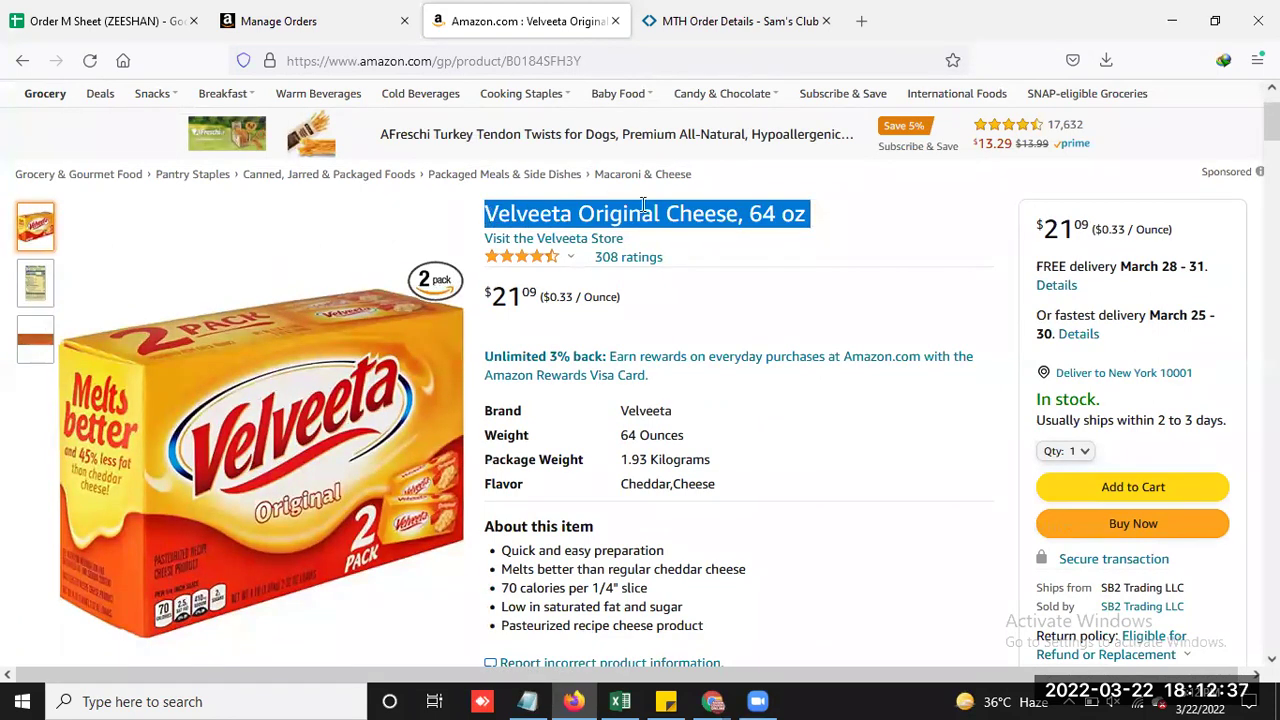
{"action": "right_click", "coordinate": [732, 213]}
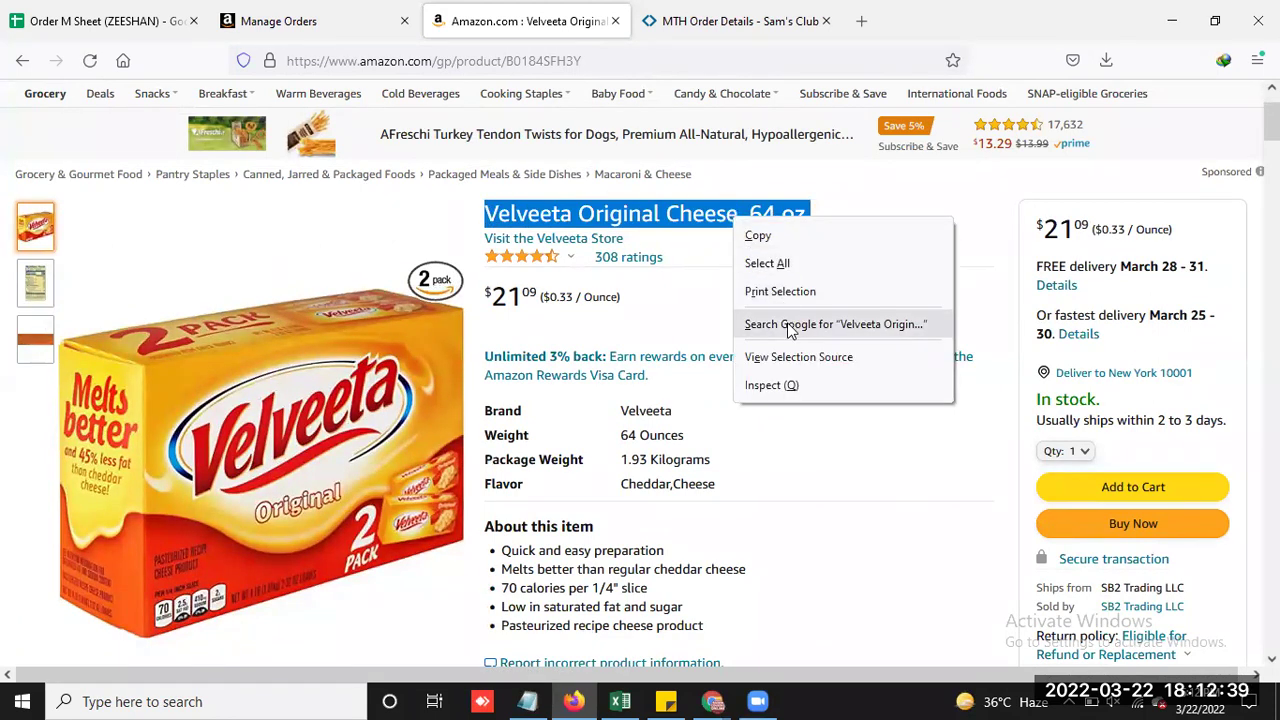
{"action": "left_click", "coordinate": [790, 323]}
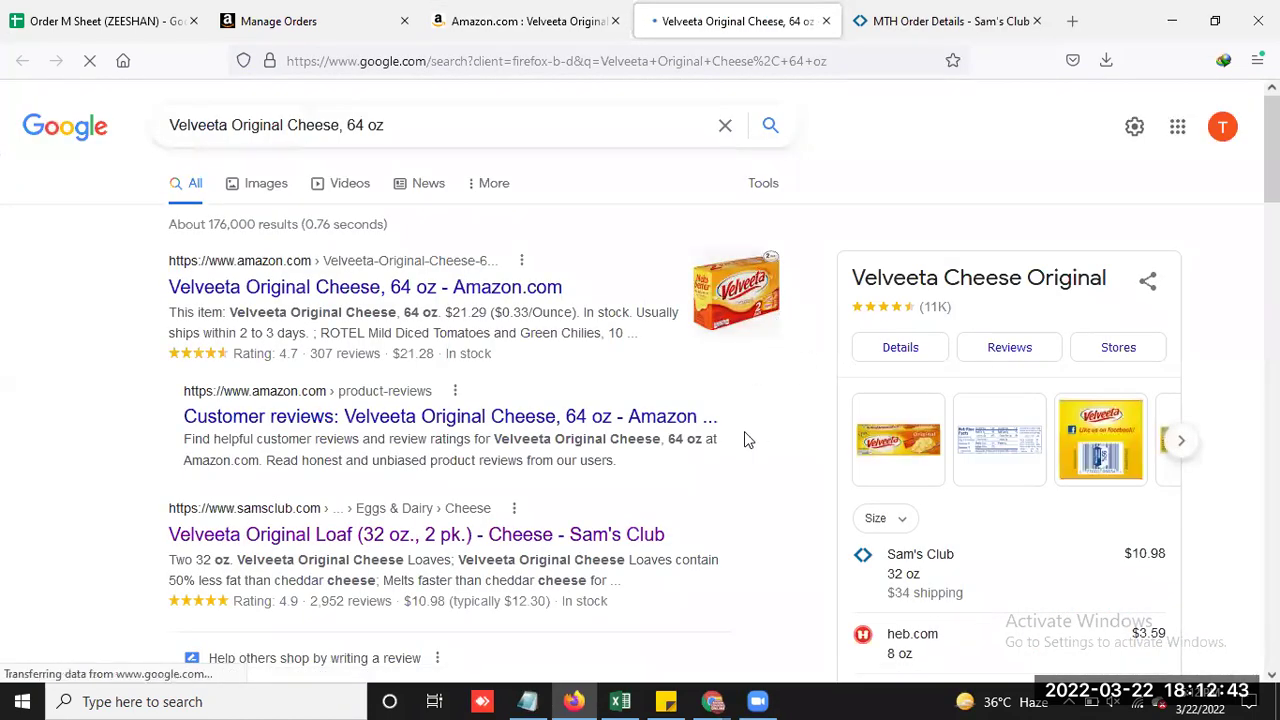
Open the Sam's Club result "Velveeta Original Loaf (32 oz., 2 pk.)" and view its price and shipping details
{"action": "scroll", "coordinate": [517, 510], "scroll_direction": "down", "scroll_amount": 3}
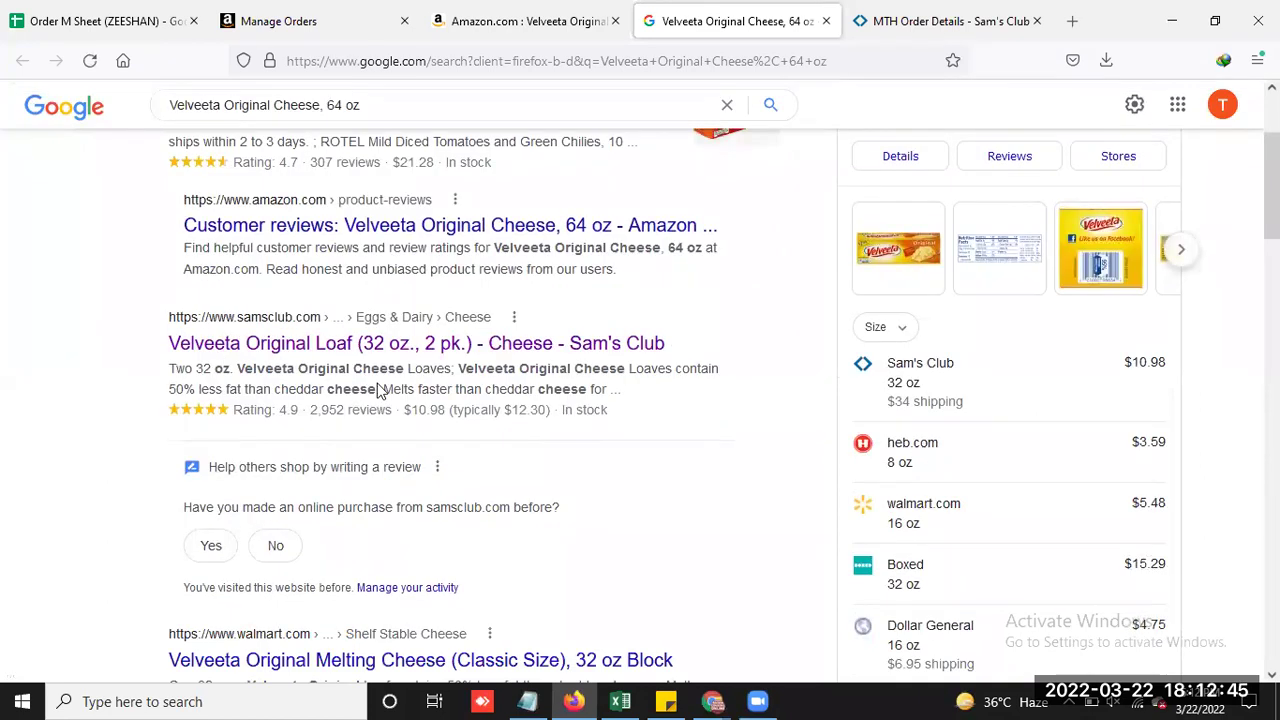
{"action": "left_click", "coordinate": [455, 345]}
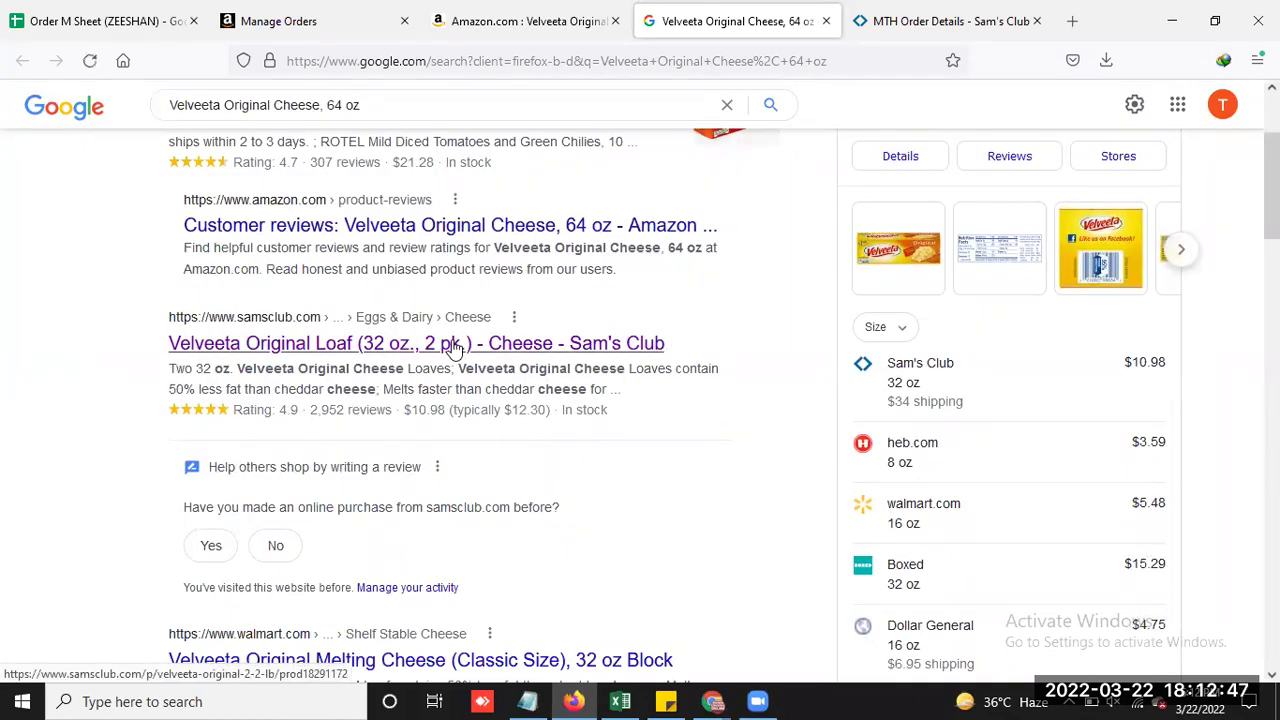
{"action": "left_click", "coordinate": [455, 345]}
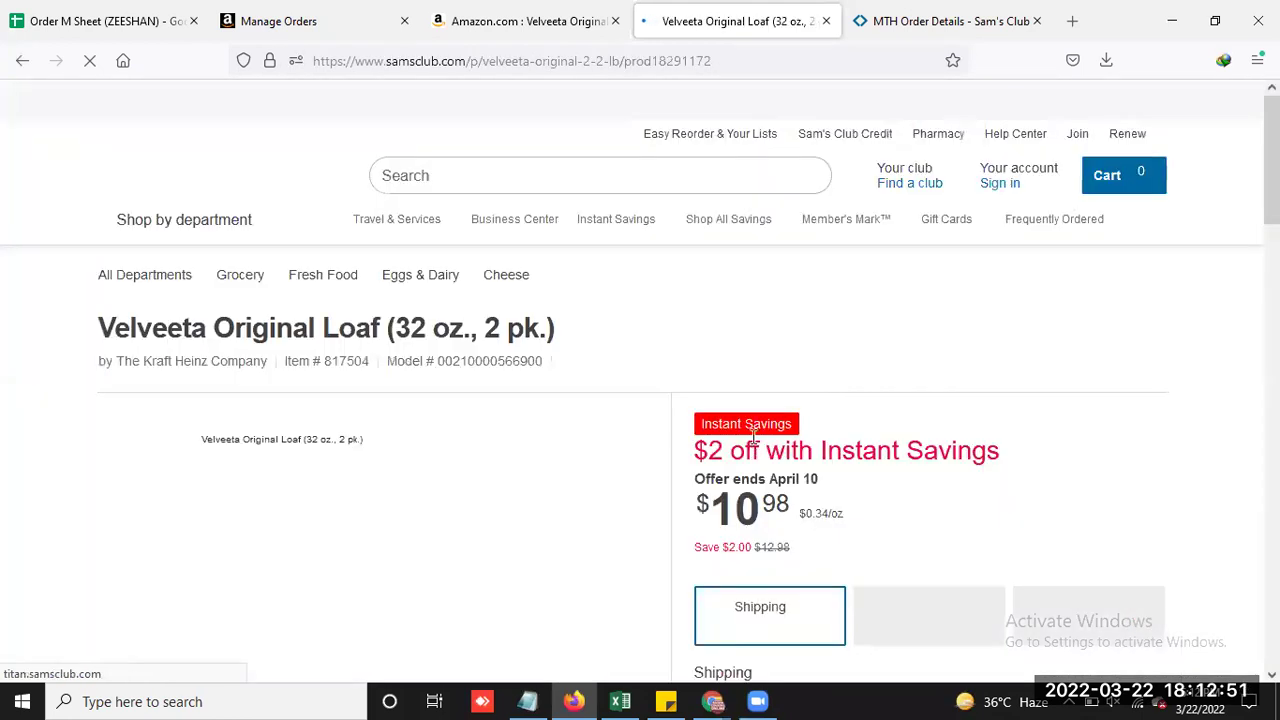
{"action": "scroll", "coordinate": [1147, 422], "scroll_direction": "down", "scroll_amount": 2}
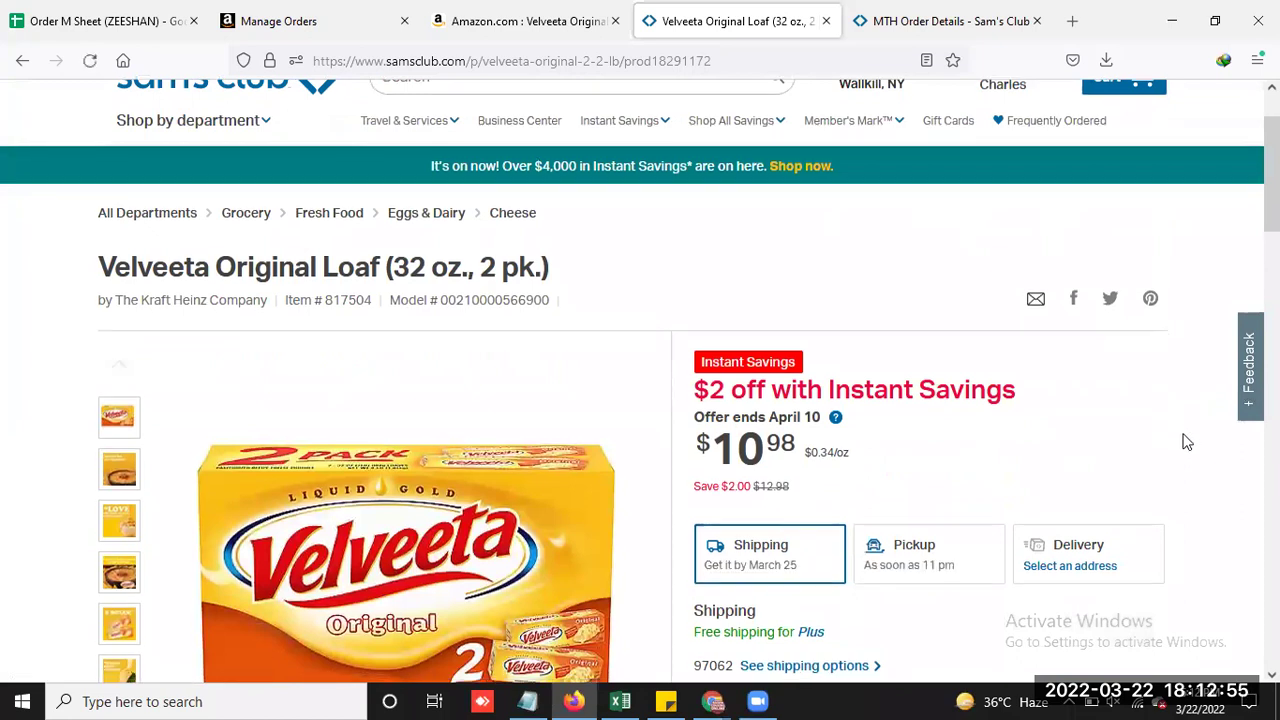
{"action": "scroll", "coordinate": [1183, 442], "scroll_direction": "down", "scroll_amount": 2}
{"action": "scroll", "coordinate": [1186, 434], "scroll_direction": "up", "scroll_amount": 2}
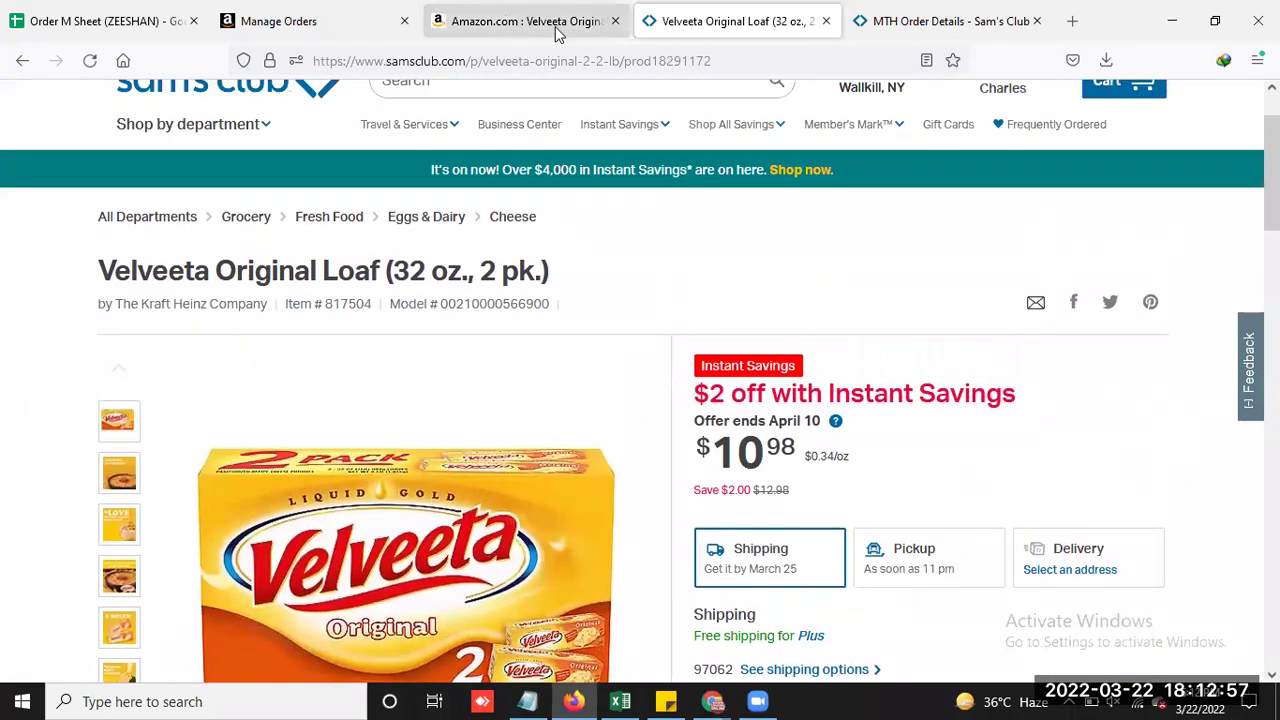
Compare the Velveeta offer on Amazon with the Sam's Club page, then magnify the Amazon package photo to read its net weight
{"action": "left_click", "coordinate": [540, 21]}
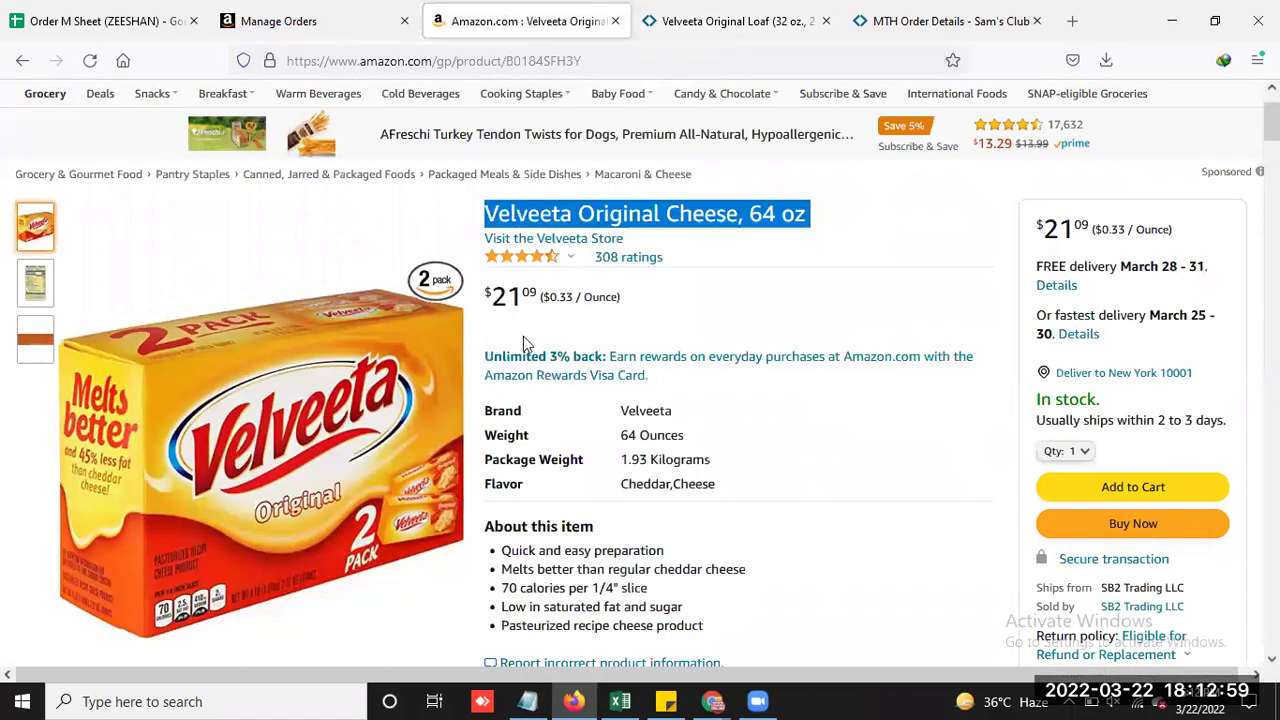
{"action": "scroll", "coordinate": [843, 394], "scroll_direction": "down", "scroll_amount": 3}
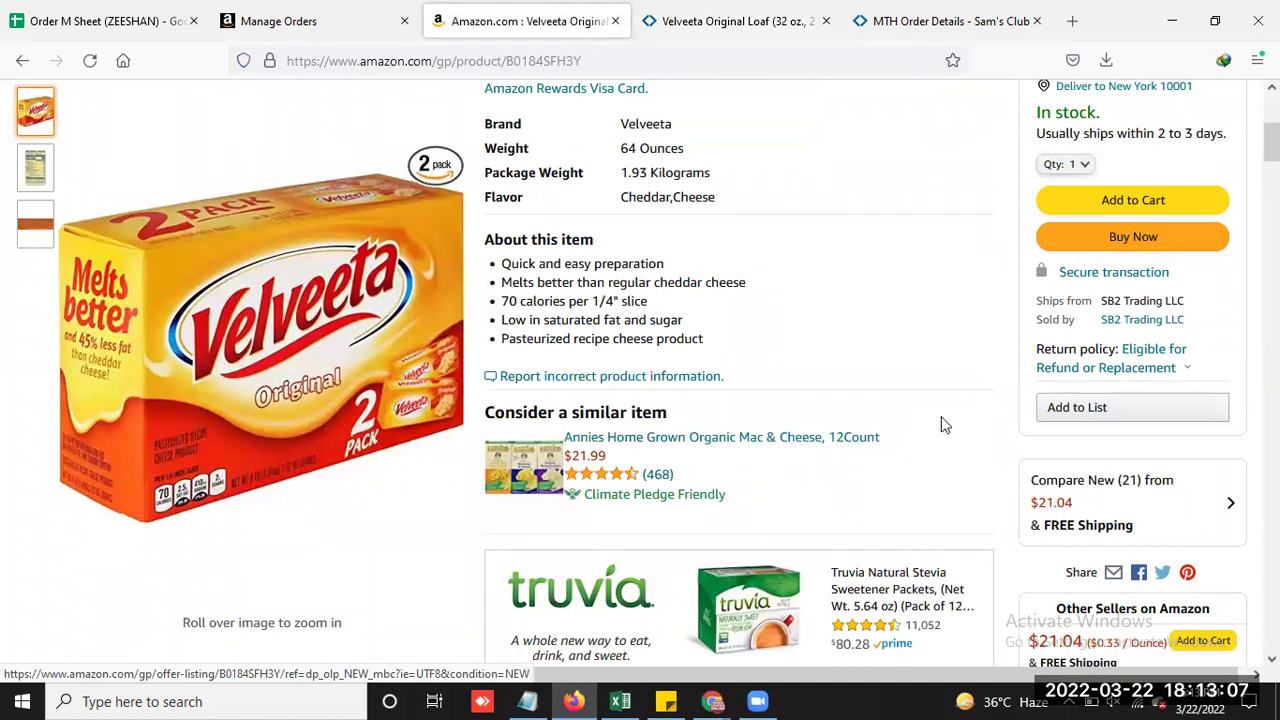
{"action": "left_click", "coordinate": [757, 25]}
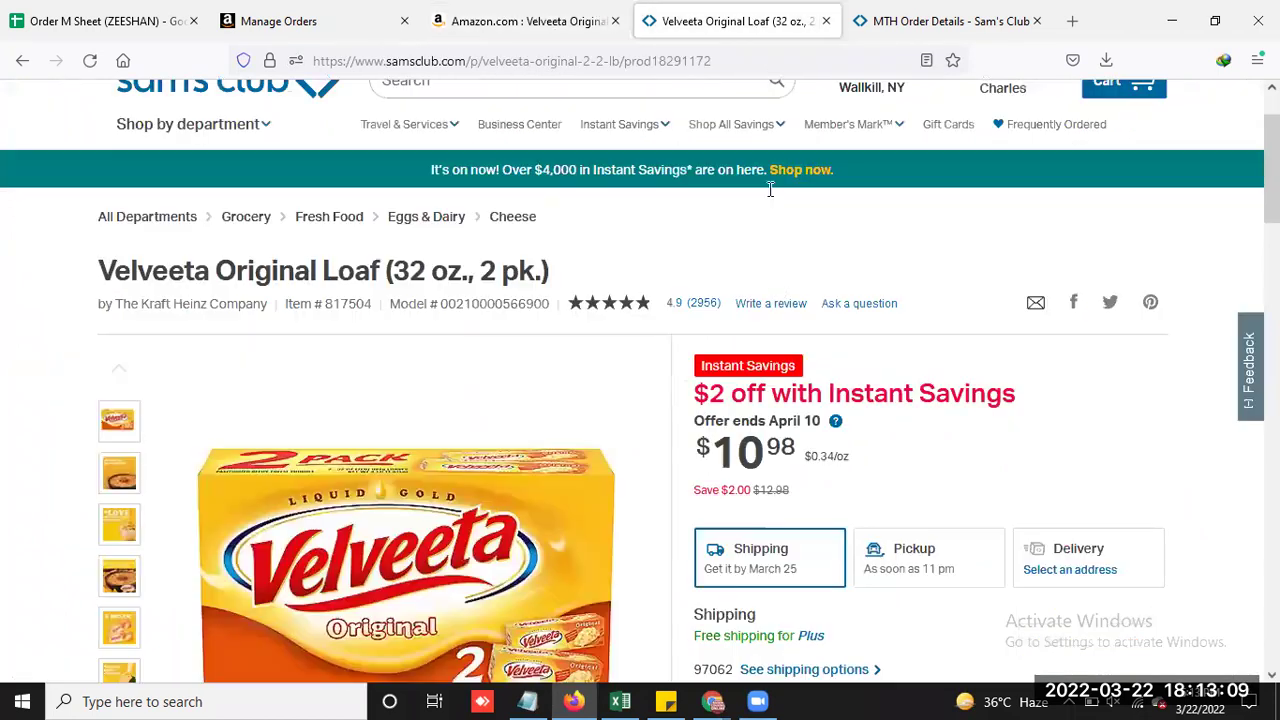
{"action": "scroll", "coordinate": [1040, 511], "scroll_direction": "down", "scroll_amount": 2}
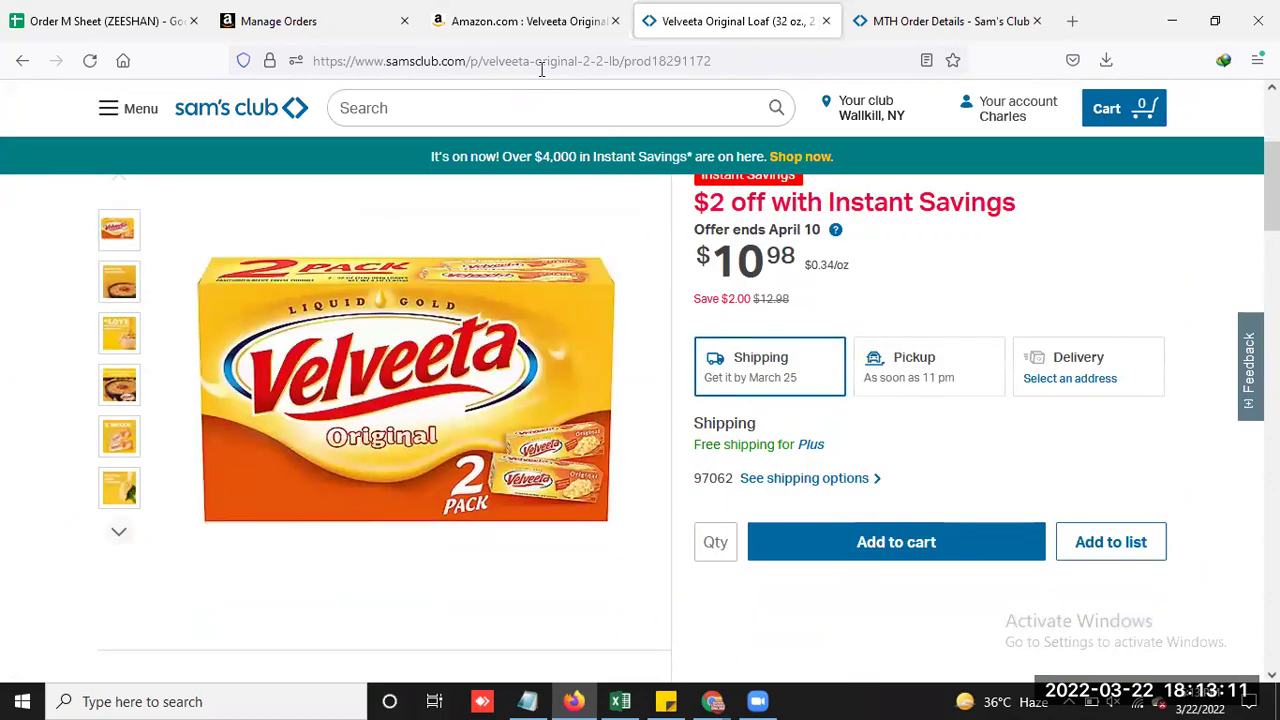
{"action": "left_click", "coordinate": [527, 24]}
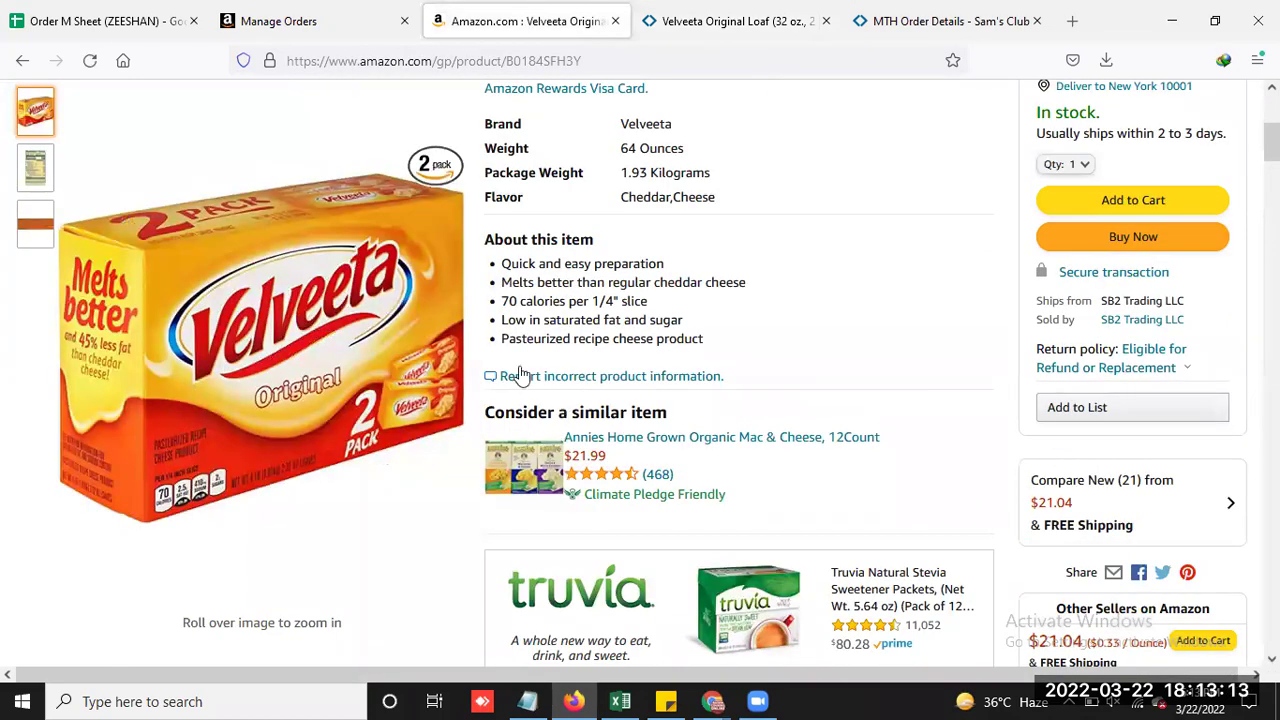
{"action": "mouse_move", "coordinate": [314, 440]}
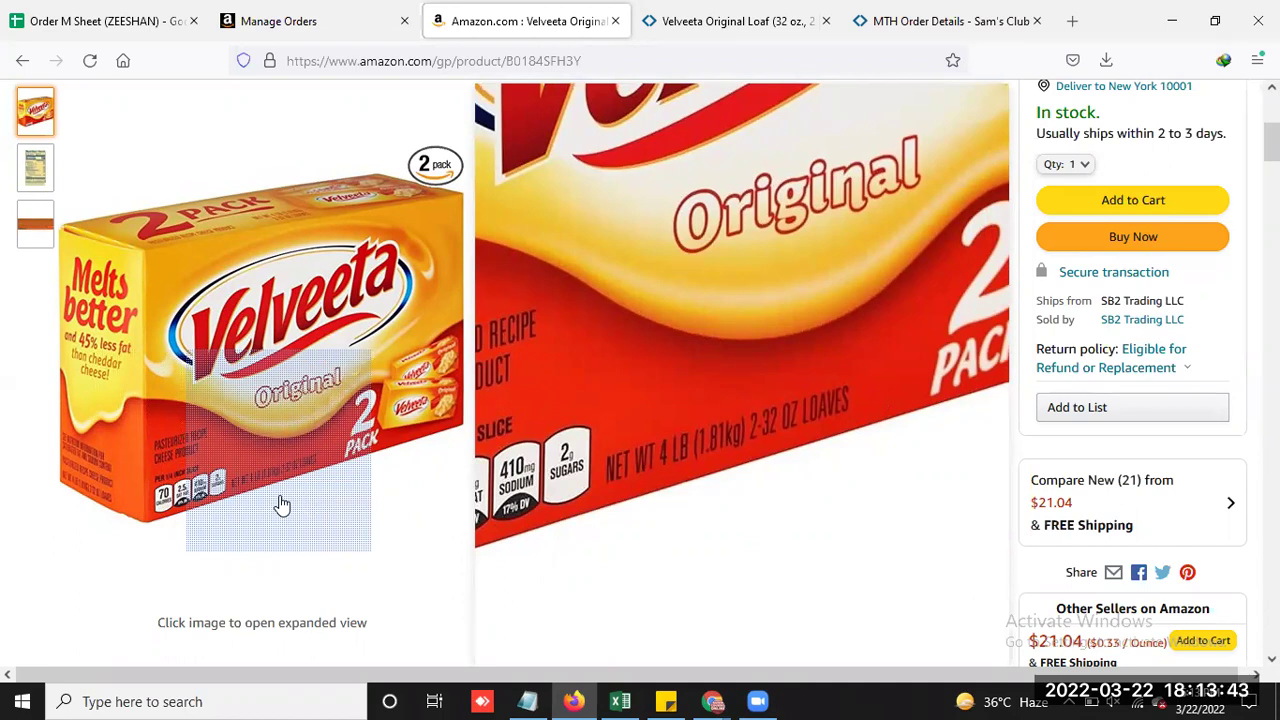
Browse the Sam's Club product photos and enlarge the "2 Boxes!" image to inspect the net weight printed on the box
{"action": "left_click", "coordinate": [735, 25]}
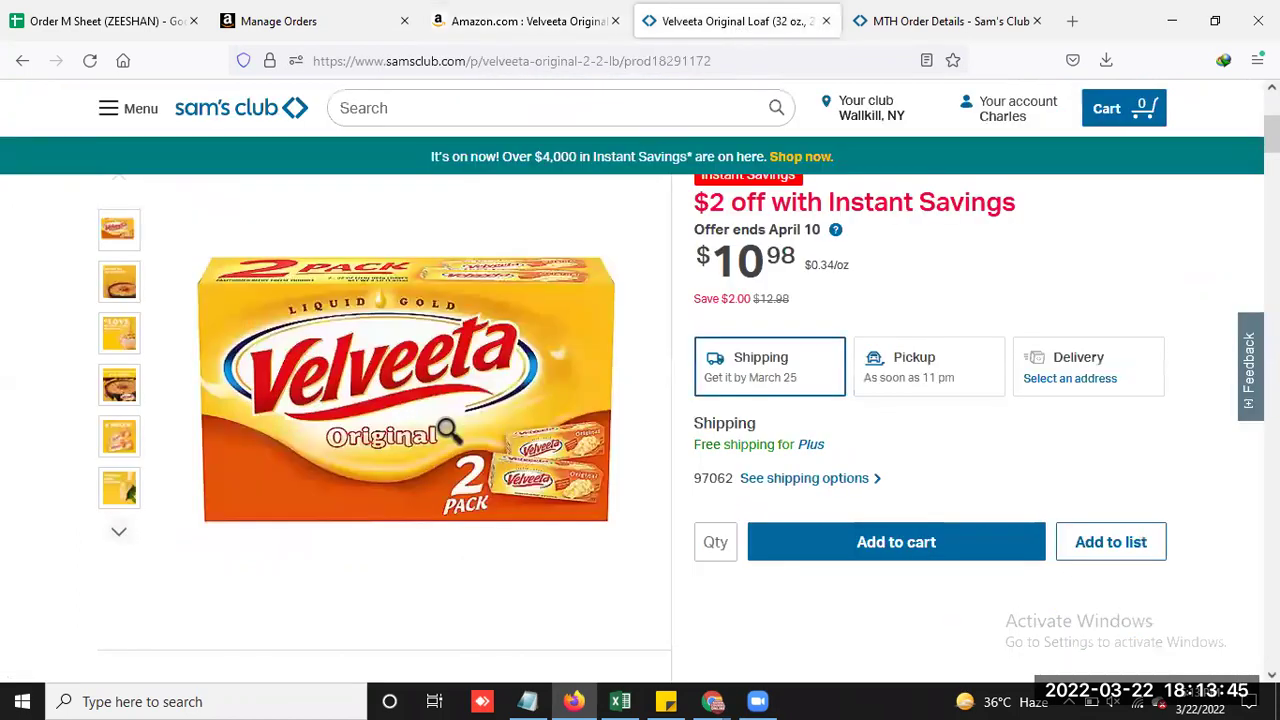
{"action": "left_click", "coordinate": [115, 289]}
{"action": "left_click", "coordinate": [120, 345]}
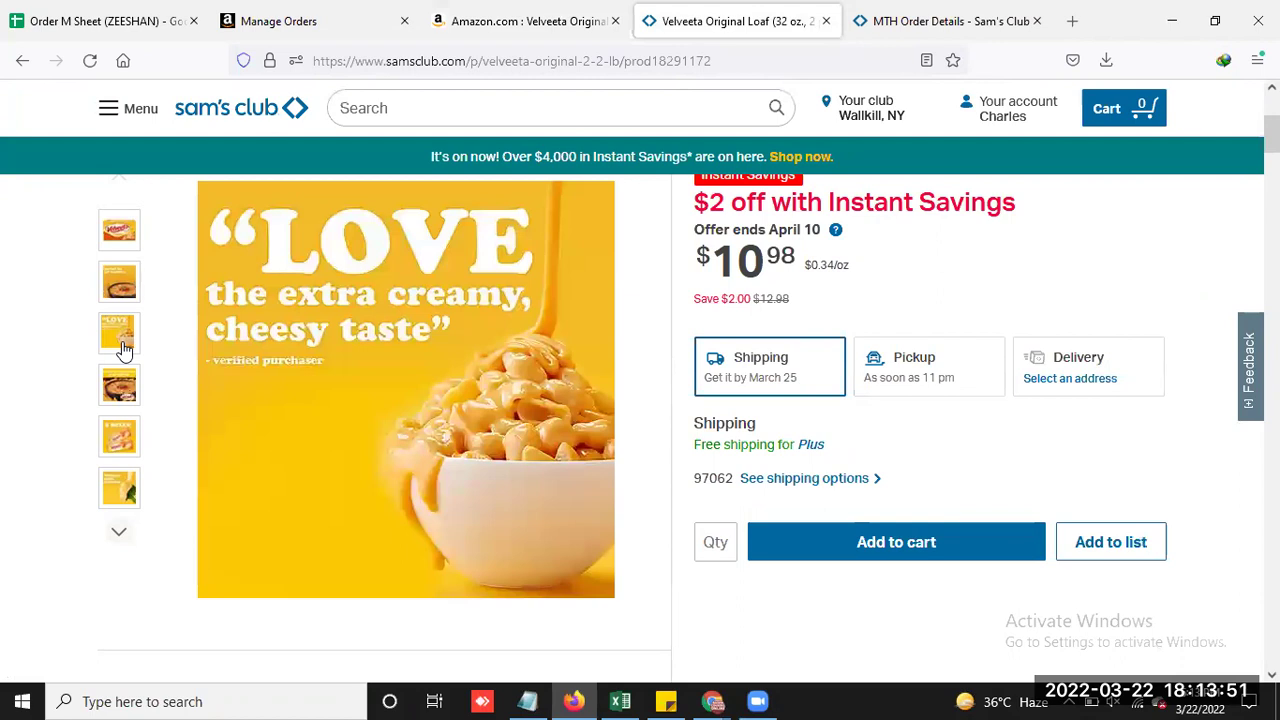
{"action": "left_click", "coordinate": [129, 390]}
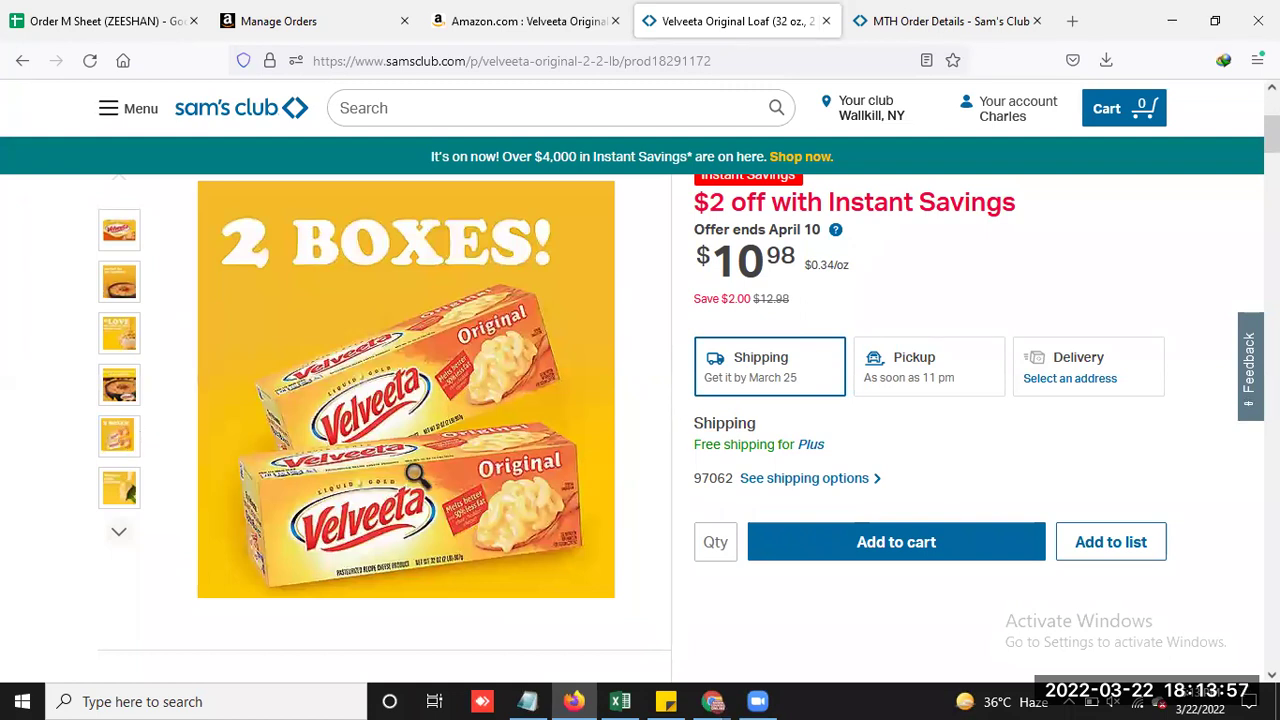
{"action": "left_click", "coordinate": [405, 497]}
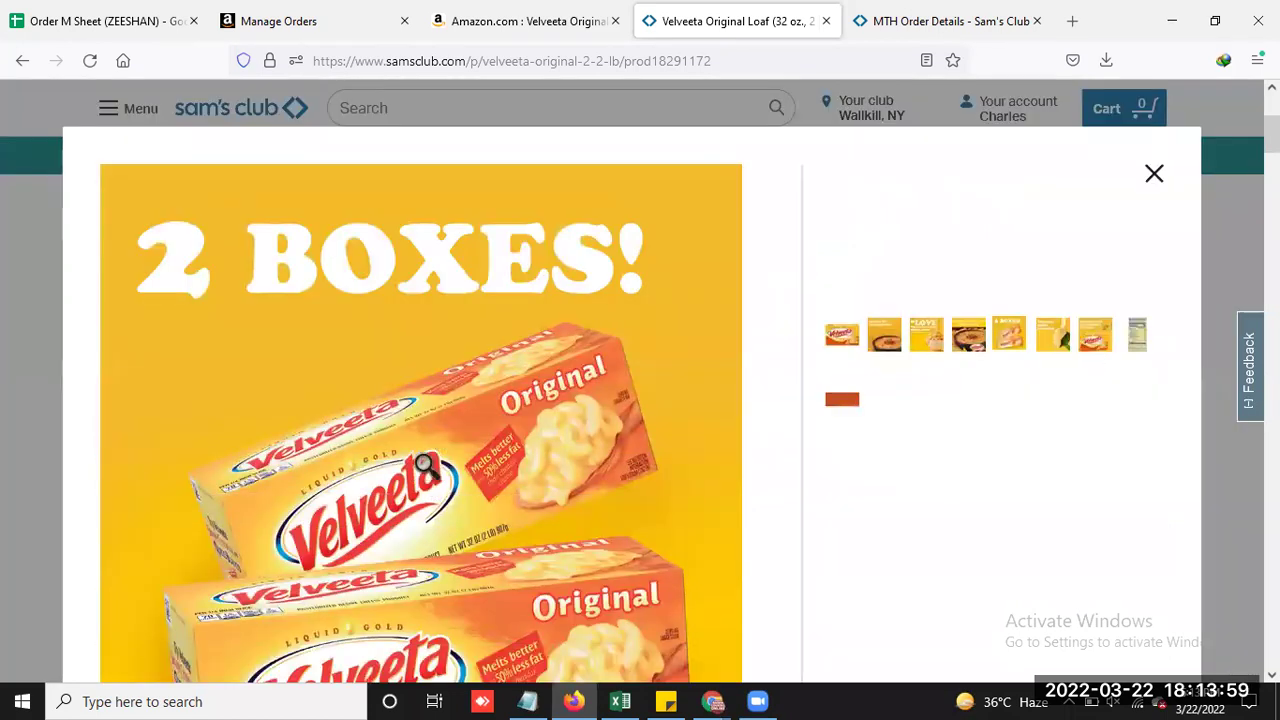
{"action": "left_click", "coordinate": [420, 468]}
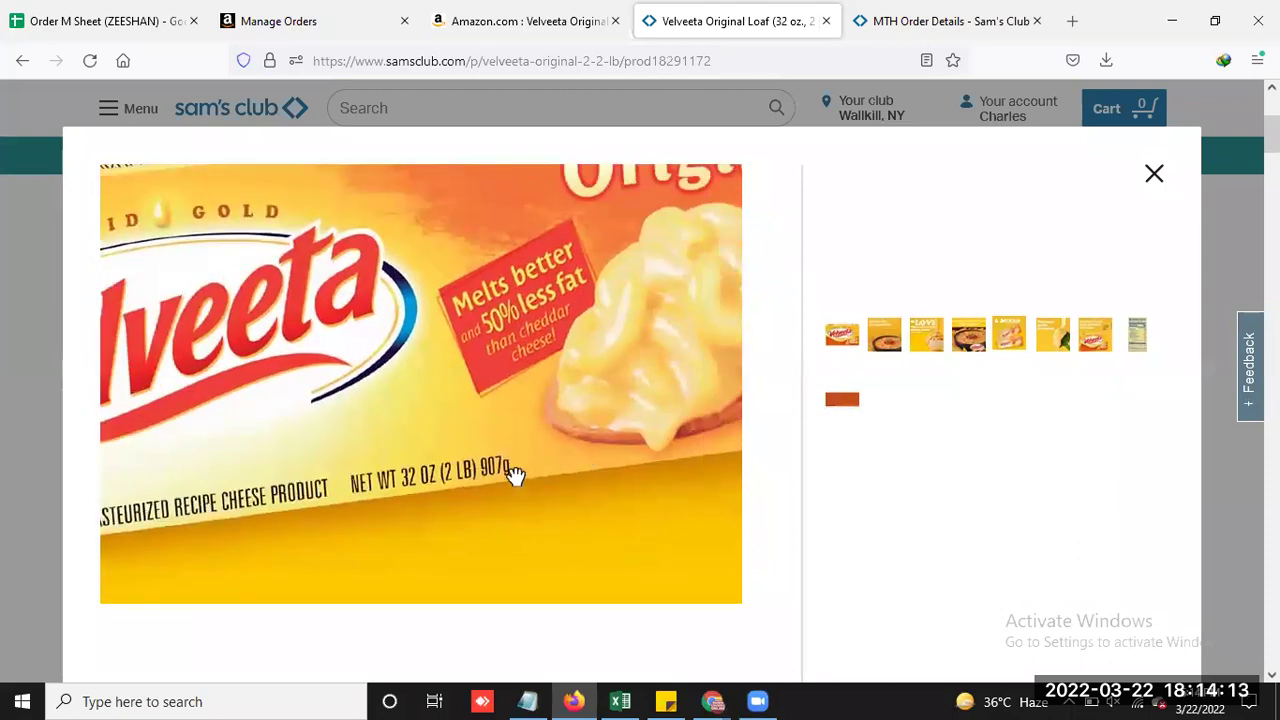
Compare the pack count and net weight on the Amazon package photo with the enlarged Sam's Club box image
{"action": "left_click", "coordinate": [525, 21]}
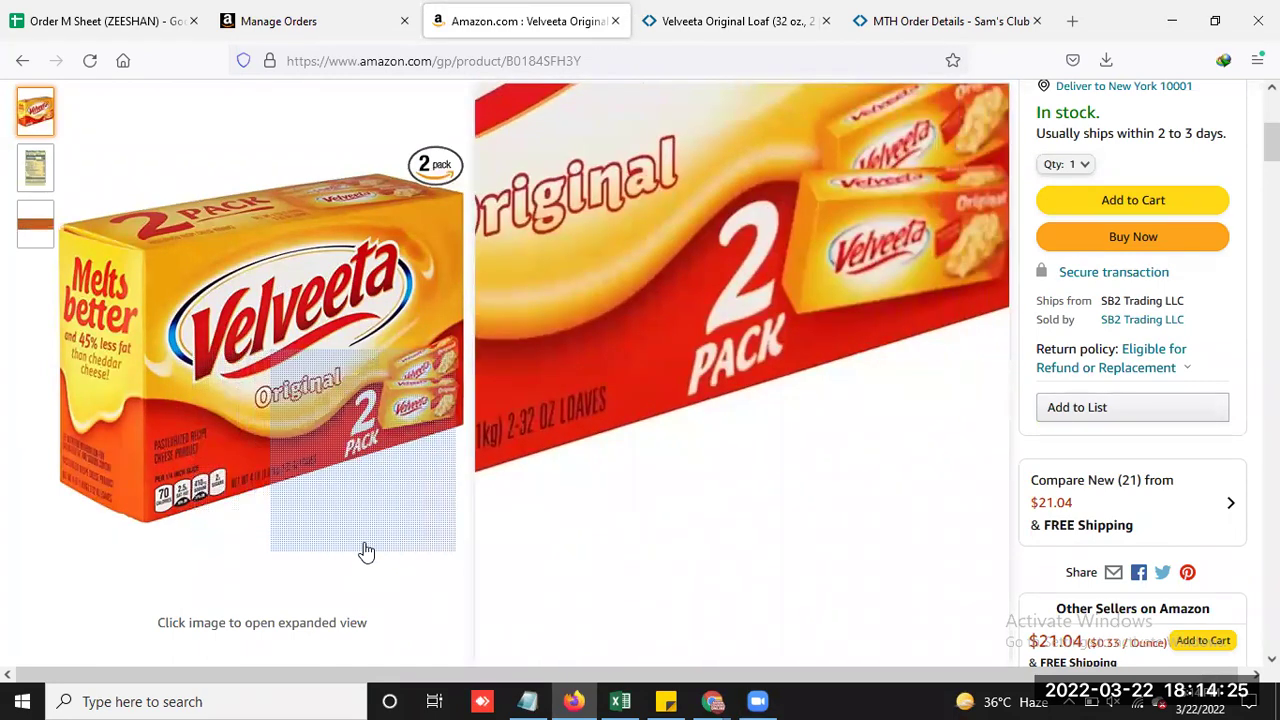
{"action": "key", "text": "ctrl+Tab"}
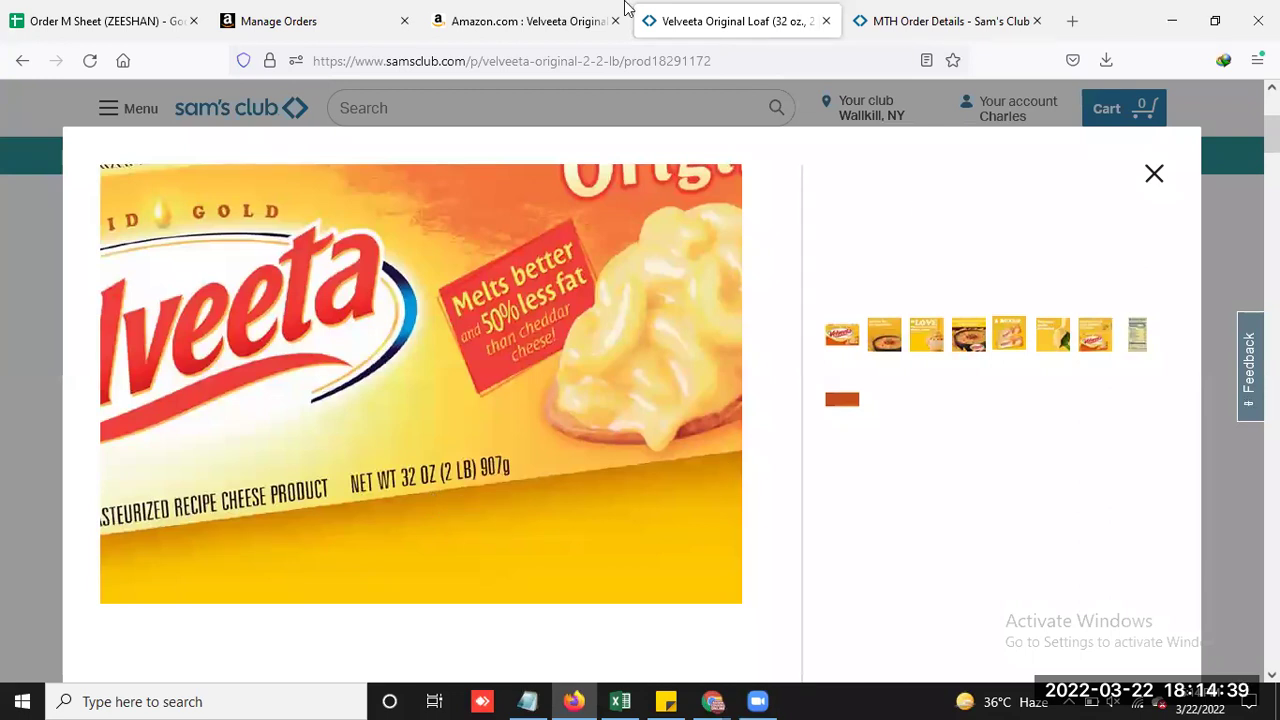
{"action": "left_click", "coordinate": [573, 23]}
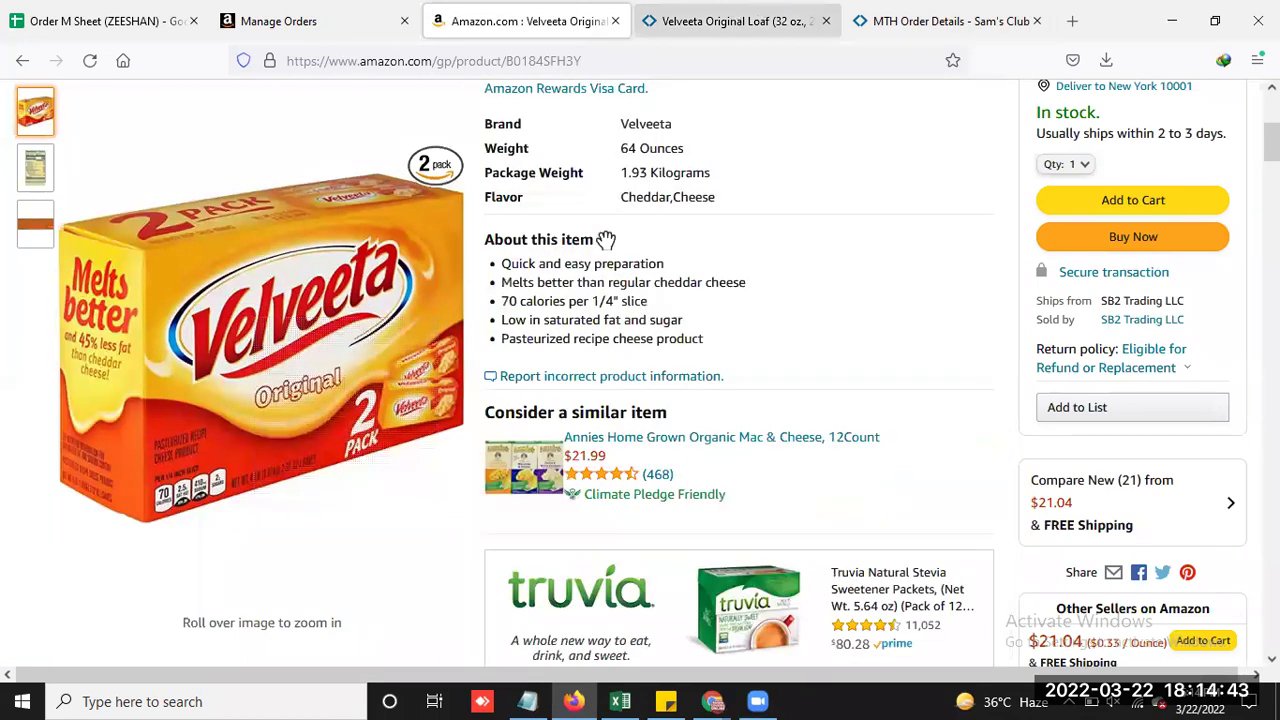
{"action": "left_click", "coordinate": [762, 16]}
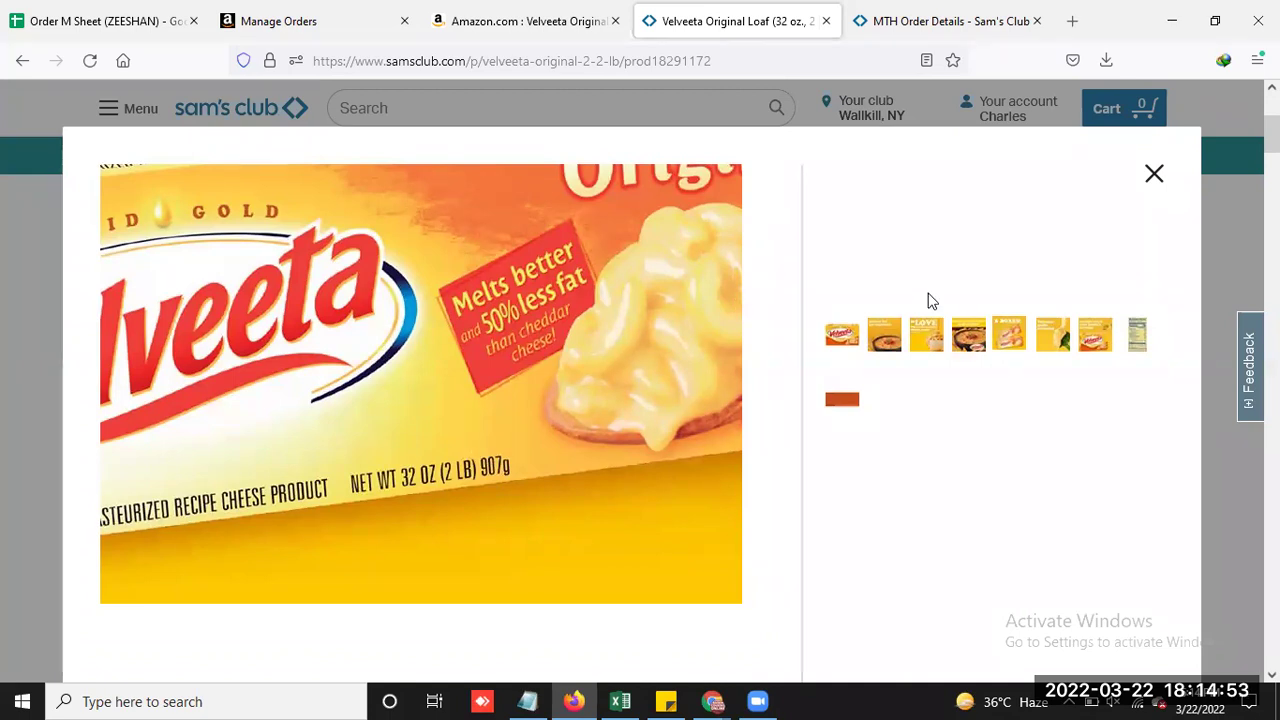
{"action": "left_click", "coordinate": [520, 20]}
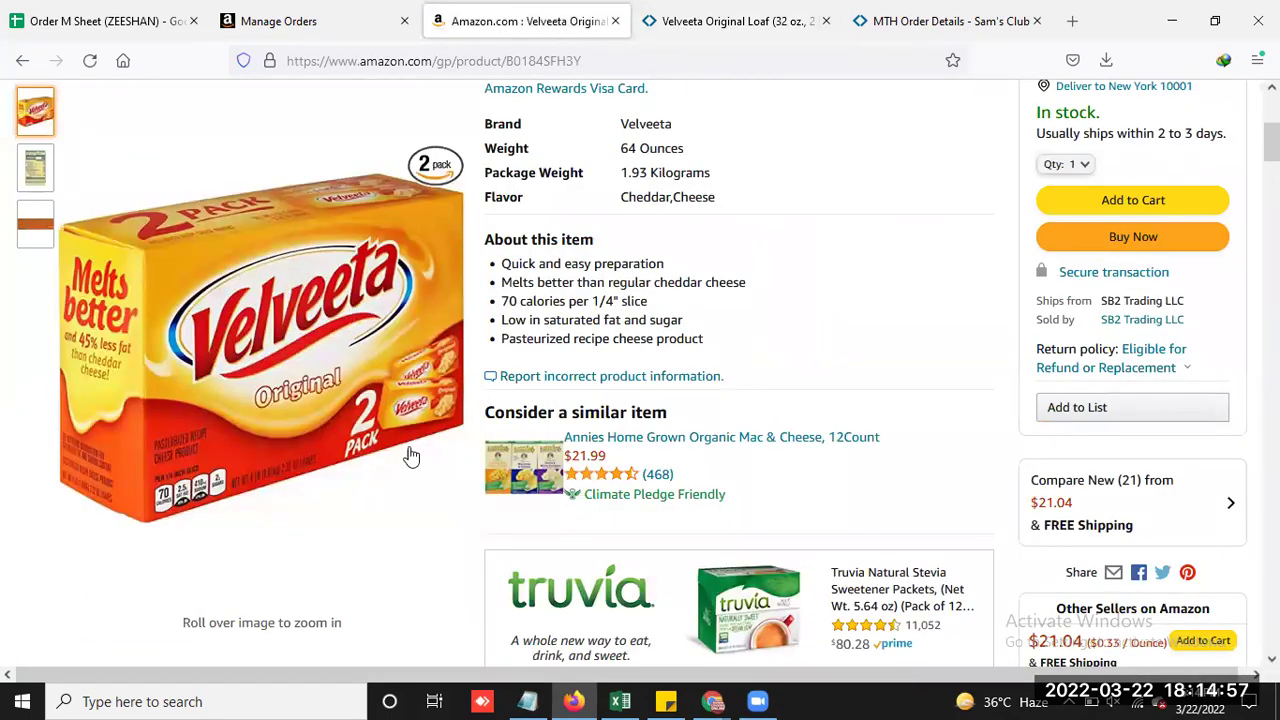
{"action": "mouse_move", "coordinate": [343, 443]}
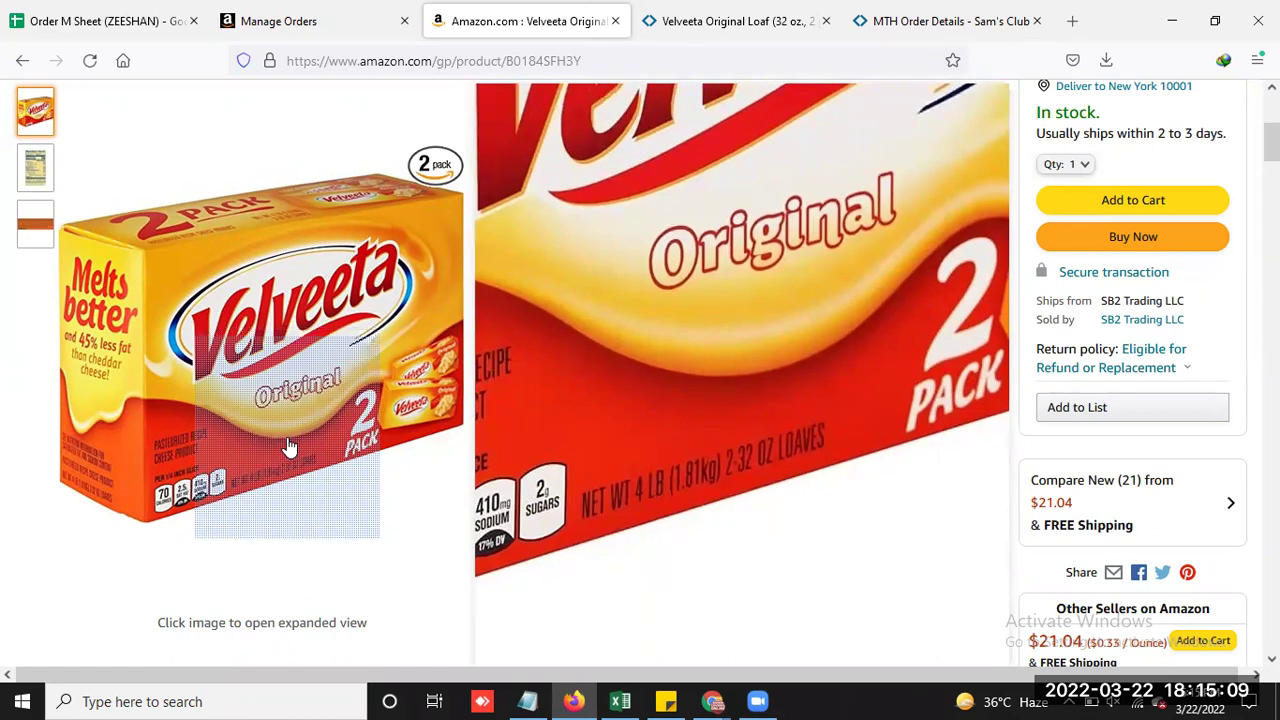
{"action": "key", "text": "ctrl+Tab"}
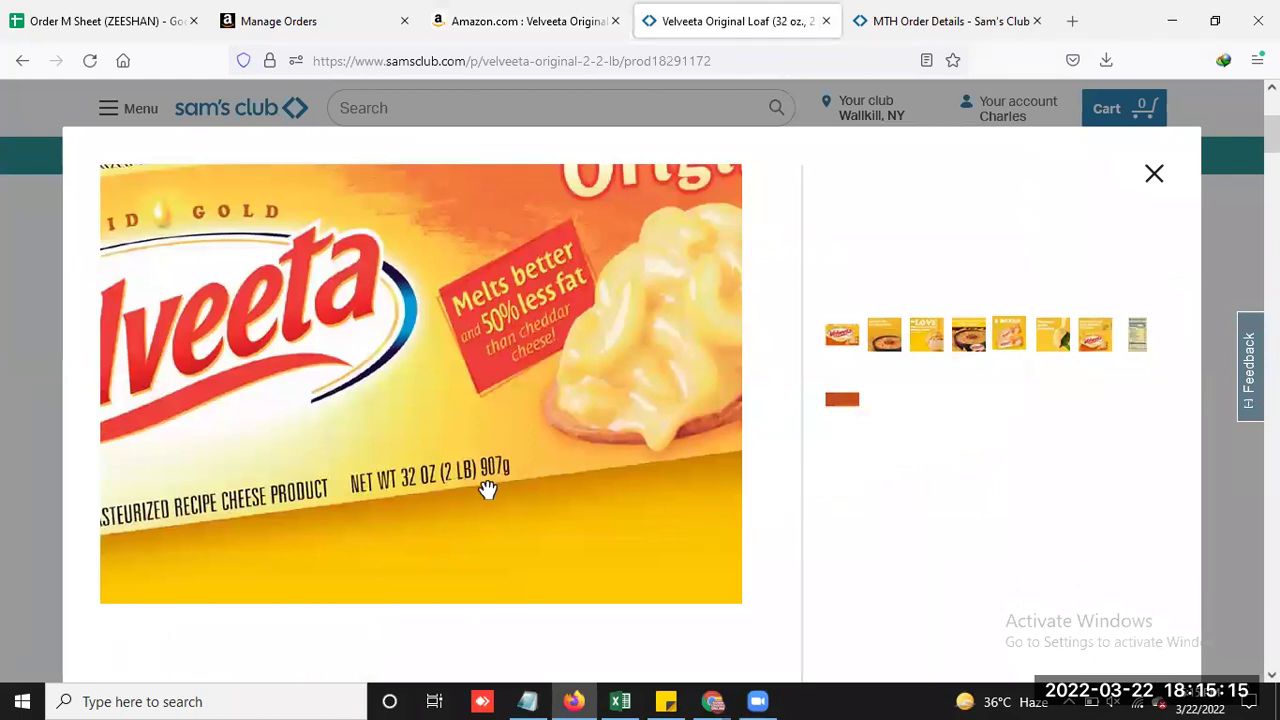
Inspect the enlarged Velveeta box photo and the Nutrition Facts image on Sam's Club, including servings per container, and close the photo viewer
{"action": "left_click", "coordinate": [223, 351]}
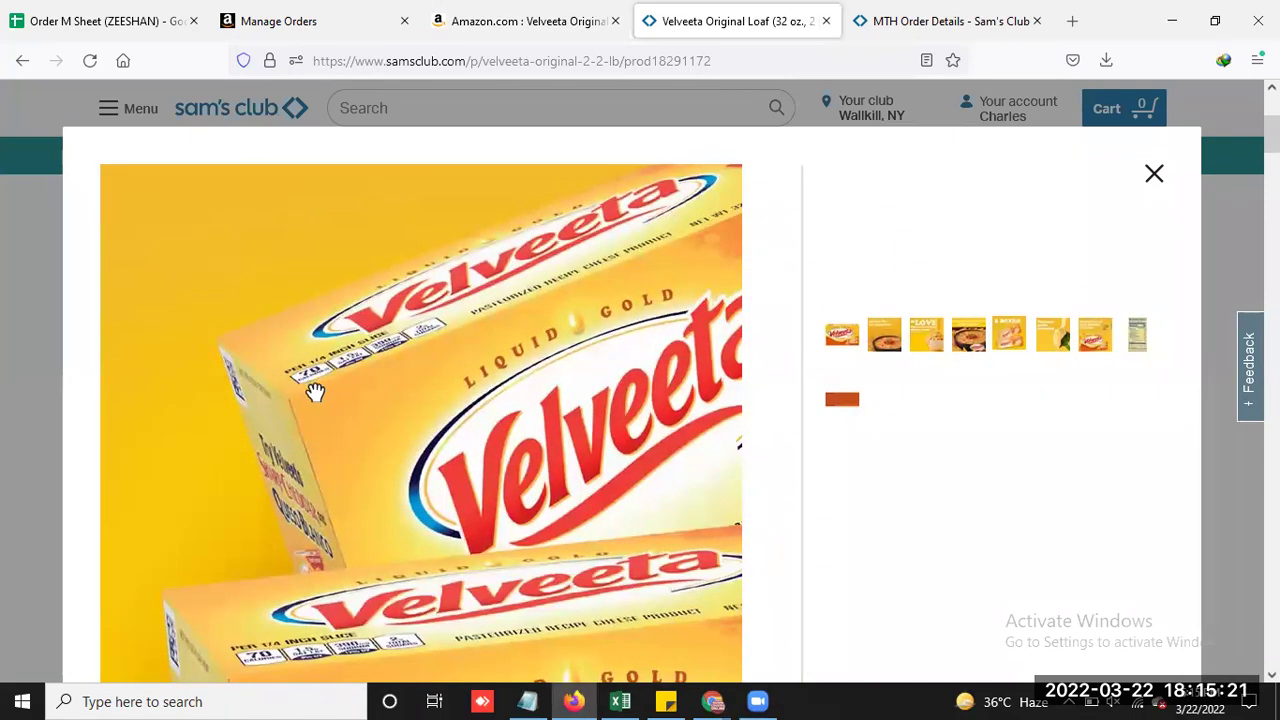
{"action": "left_click_drag", "start_coordinate": [338, 363], "coordinate": [184, 452]}
{"action": "left_click_drag", "start_coordinate": [180, 383], "coordinate": [279, 318]}
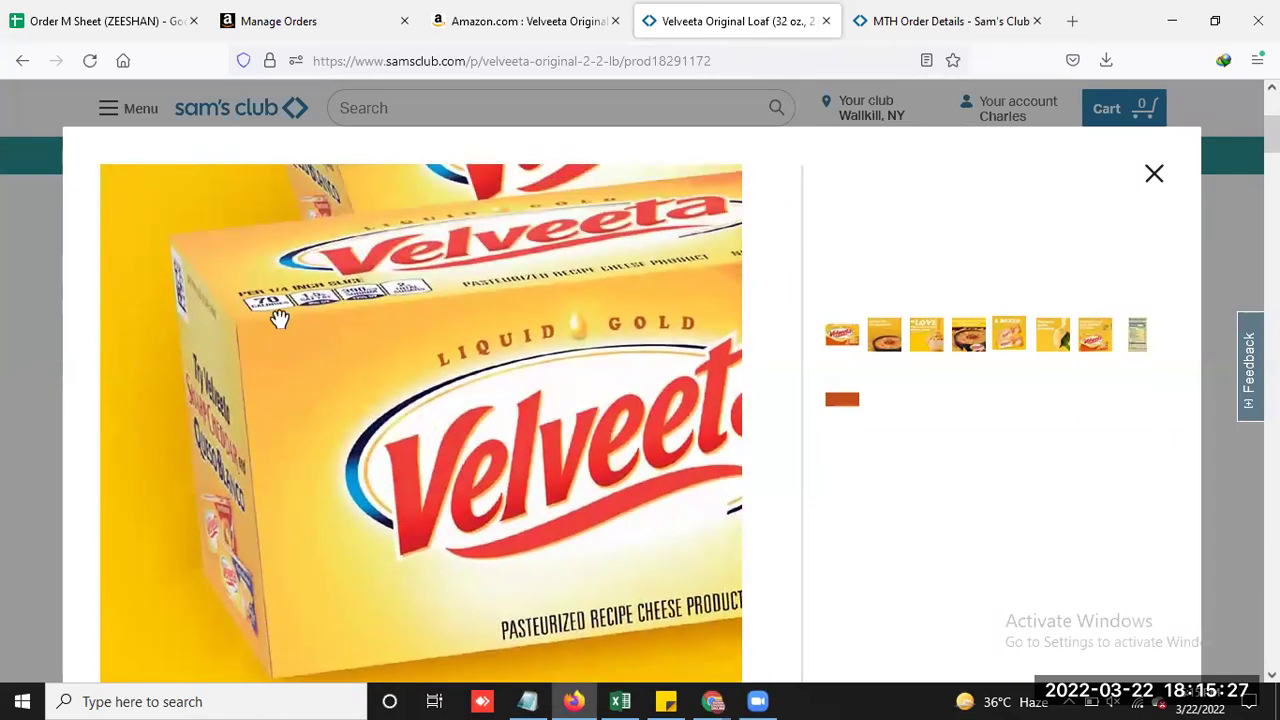
{"action": "left_click", "coordinate": [1140, 358]}
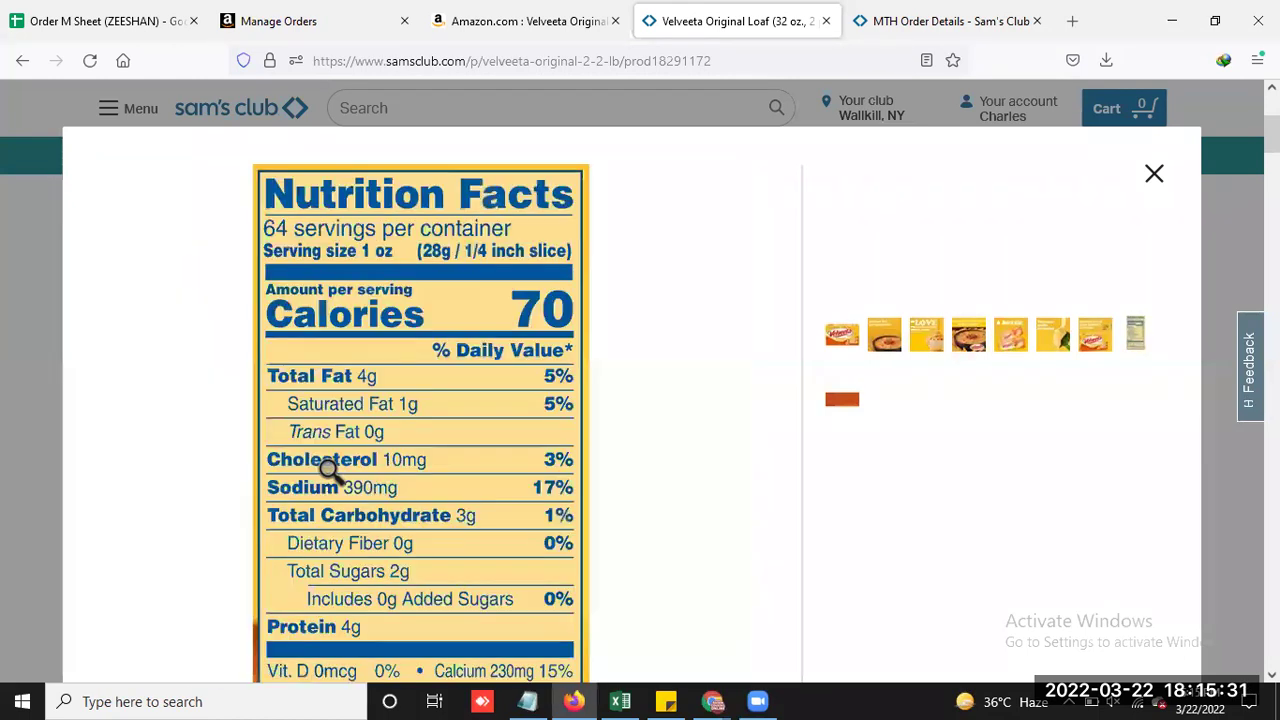
{"action": "left_click", "coordinate": [329, 470]}
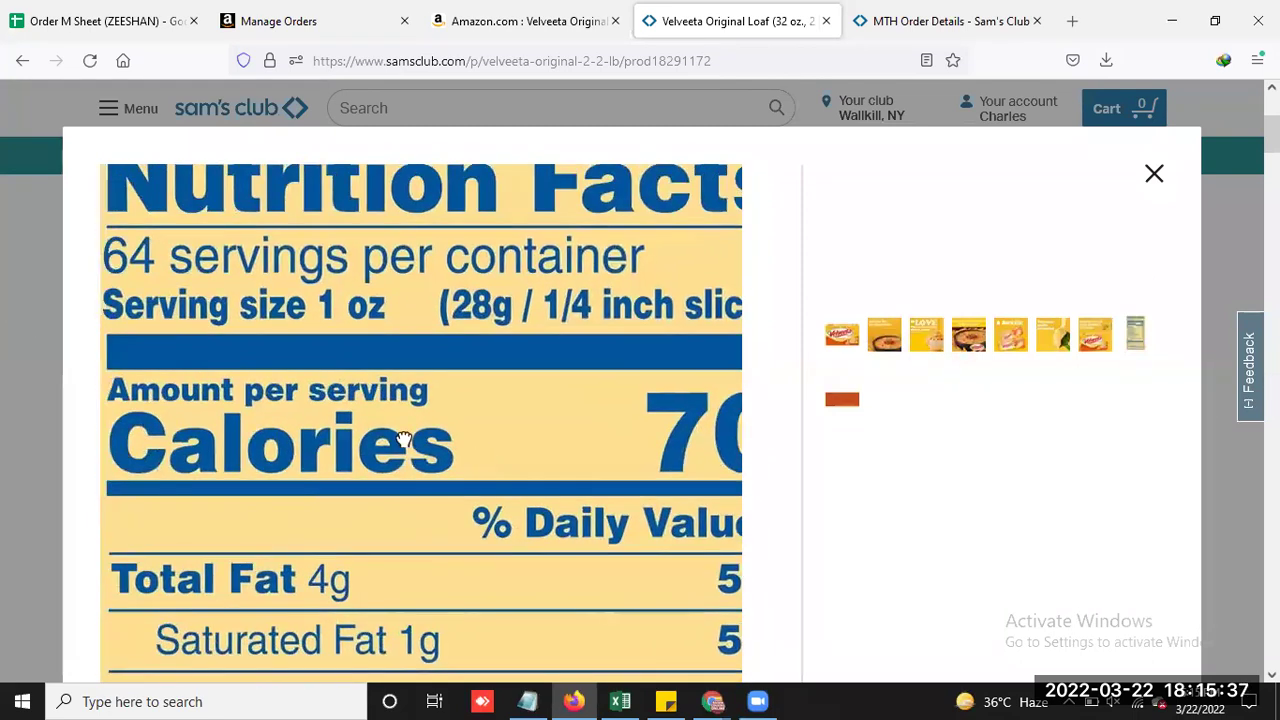
{"action": "left_click", "coordinate": [509, 414]}
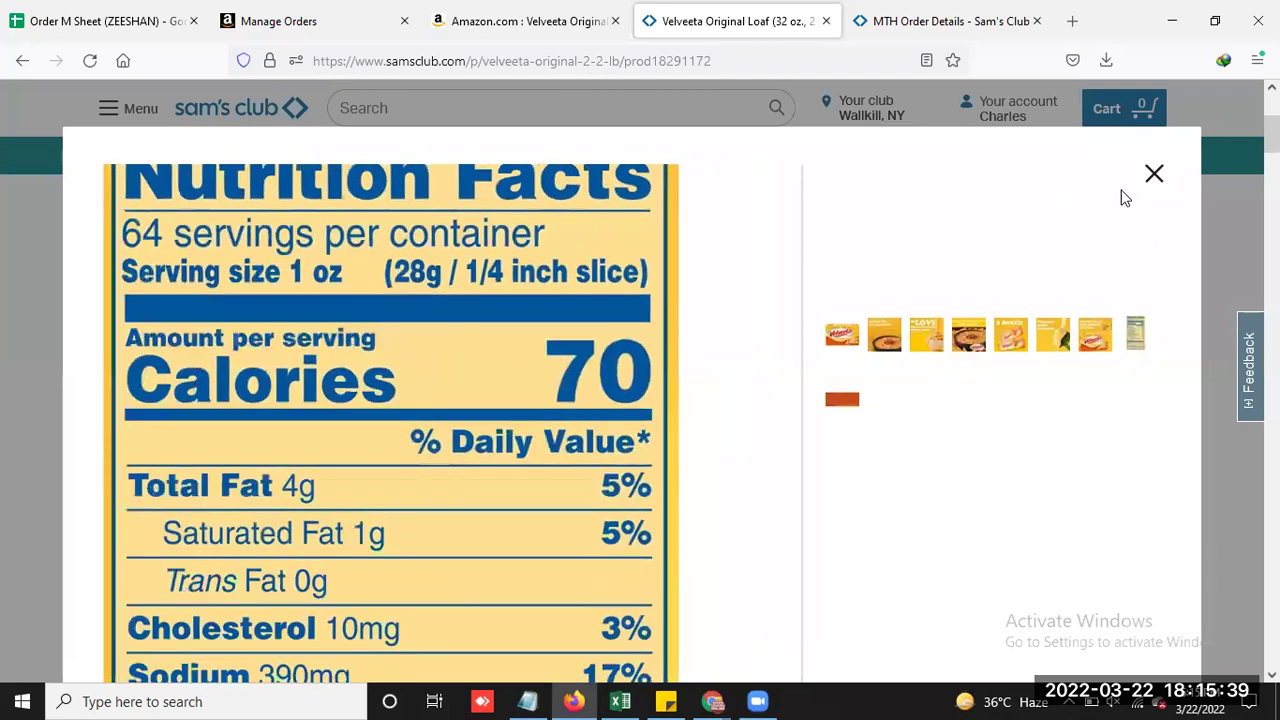
{"action": "left_click", "coordinate": [1155, 176]}
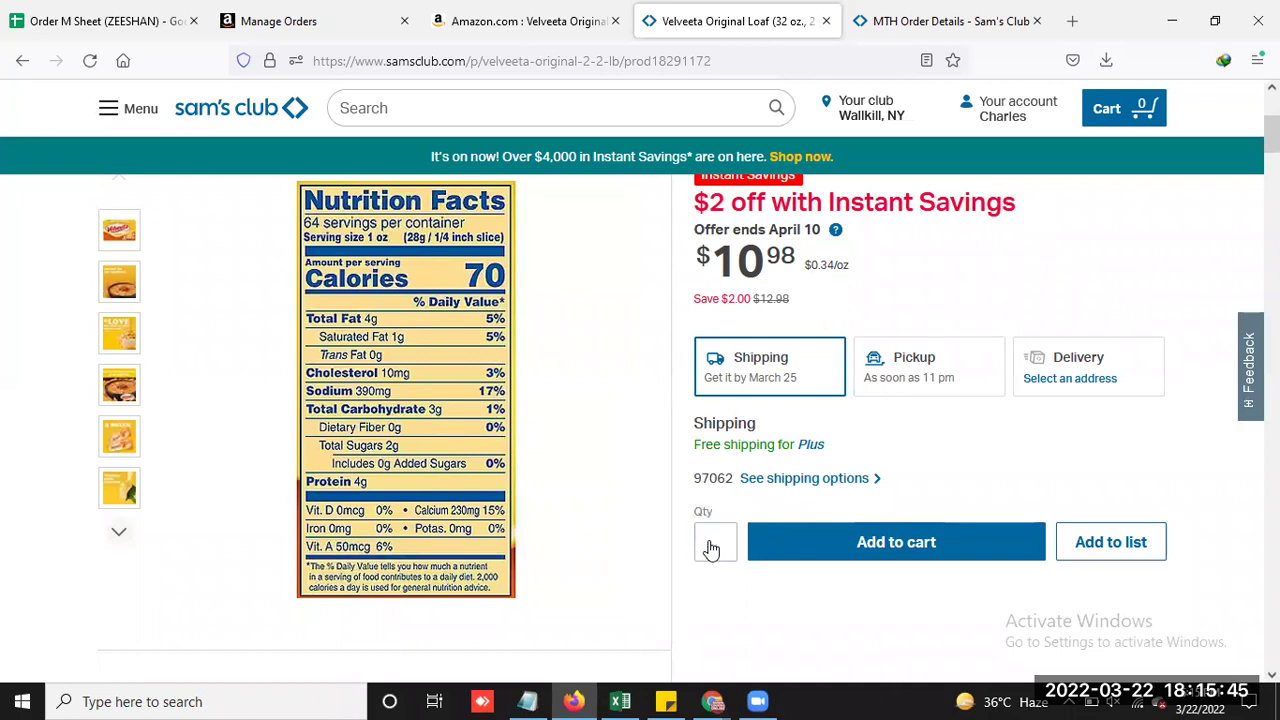
Add 2 units of the Velveeta Original Loaf to the Sam's Club cart and view the cart's item and shipping costs
{"action": "type", "text": "2"}
{"action": "left_click", "coordinate": [920, 543]}
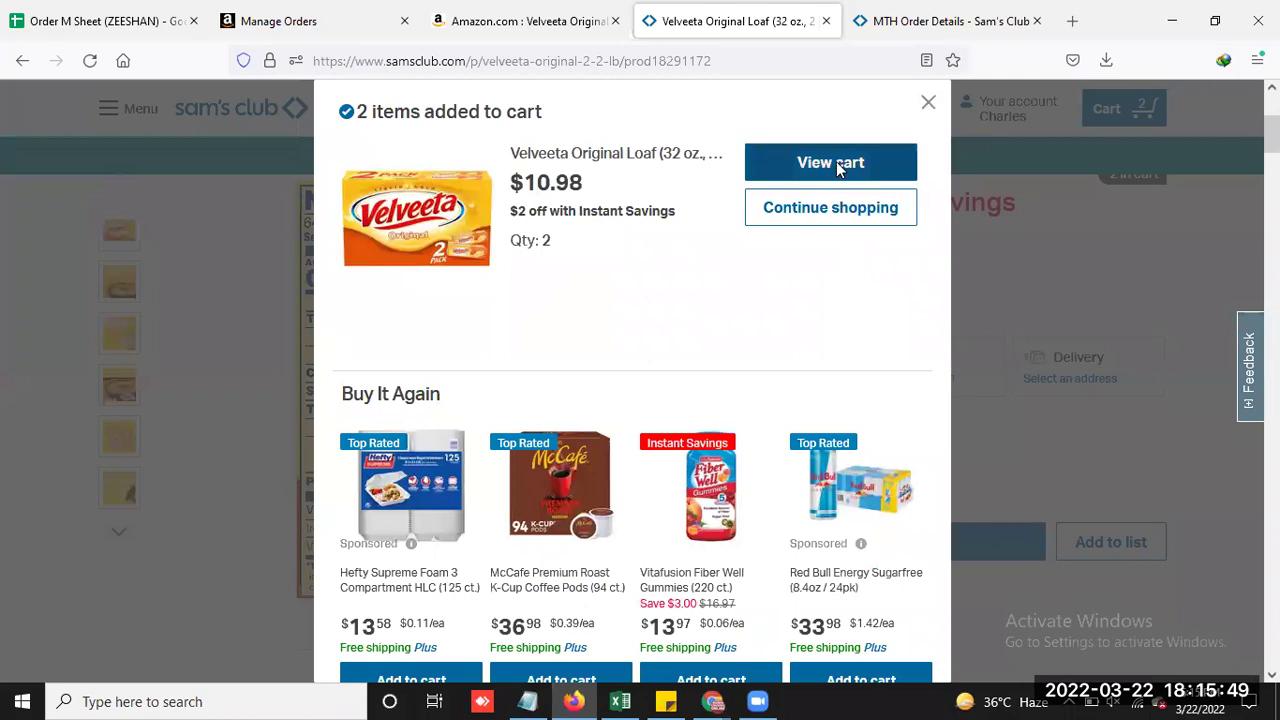
{"action": "left_click", "coordinate": [836, 164]}
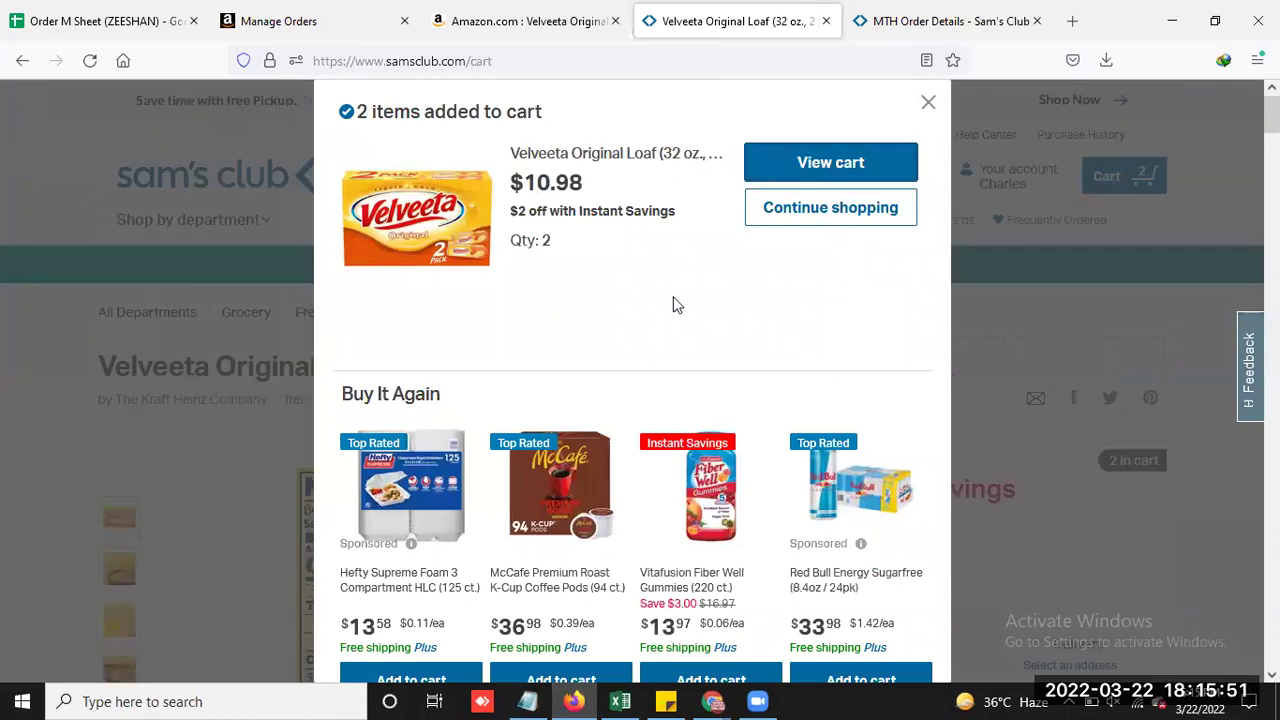
{"action": "scroll", "coordinate": [774, 380], "scroll_direction": "down", "scroll_amount": 3}
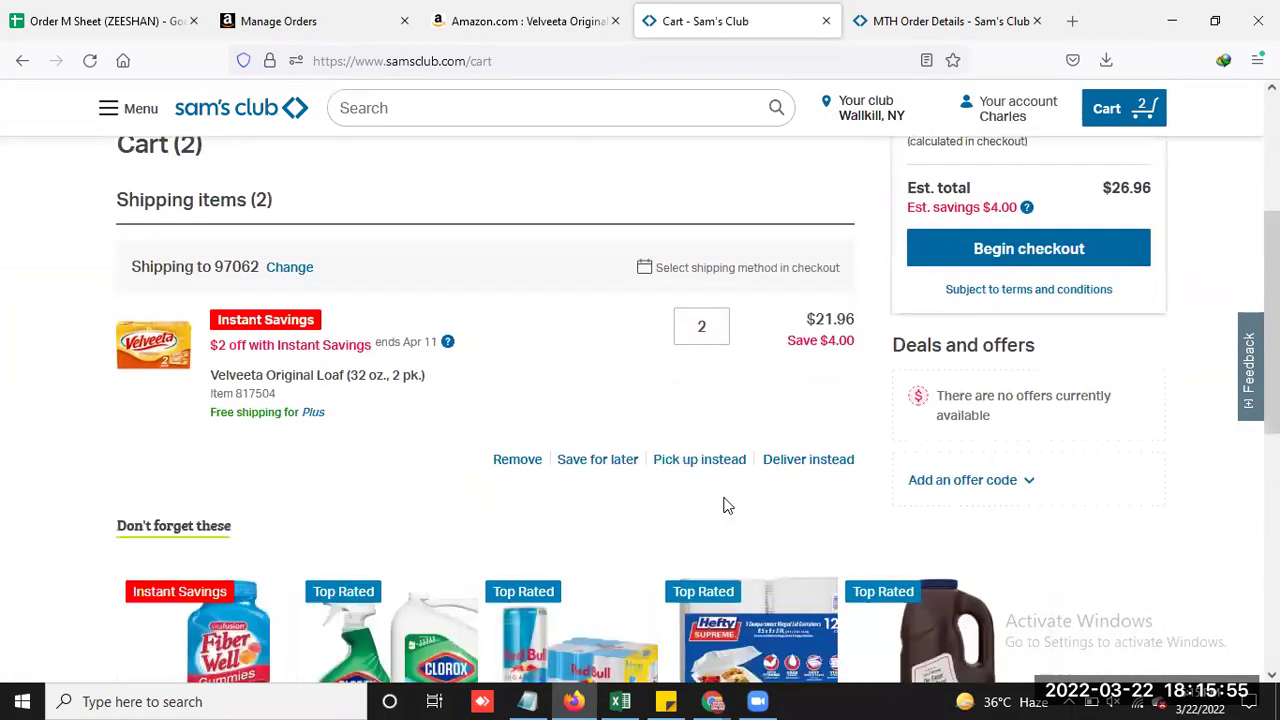
{"action": "scroll", "coordinate": [1179, 291], "scroll_direction": "up", "scroll_amount": 2}
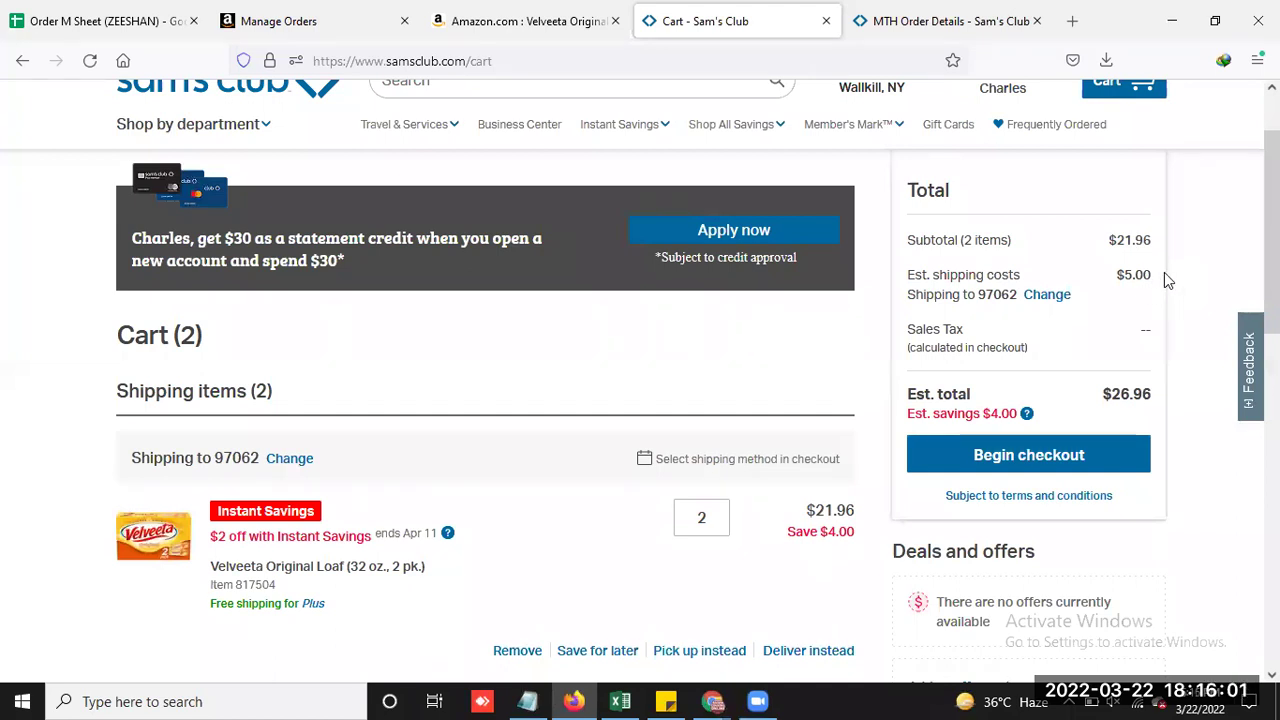
In the Excel ROI FORMULA workbook, set the Source Price to 21.96 and Shipping to 5, as listed in the Sam's Club cart
{"action": "left_click", "coordinate": [619, 701]}
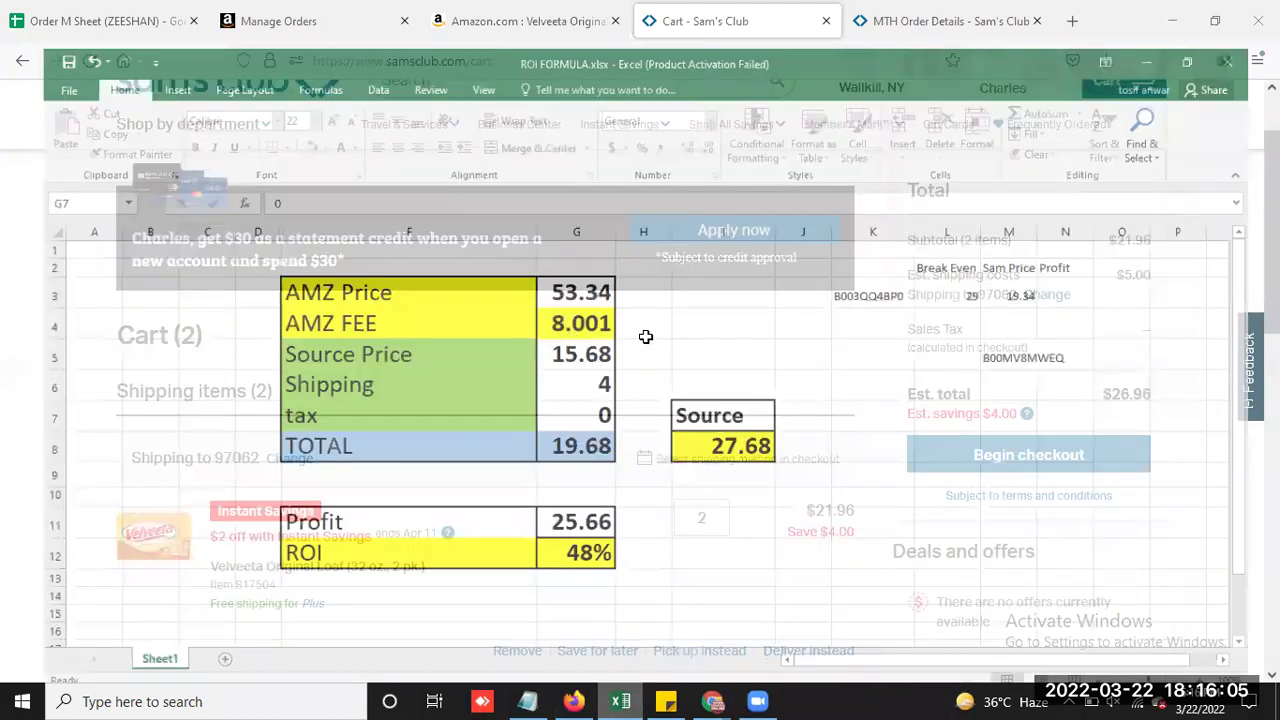
{"action": "type", "text": "21"}
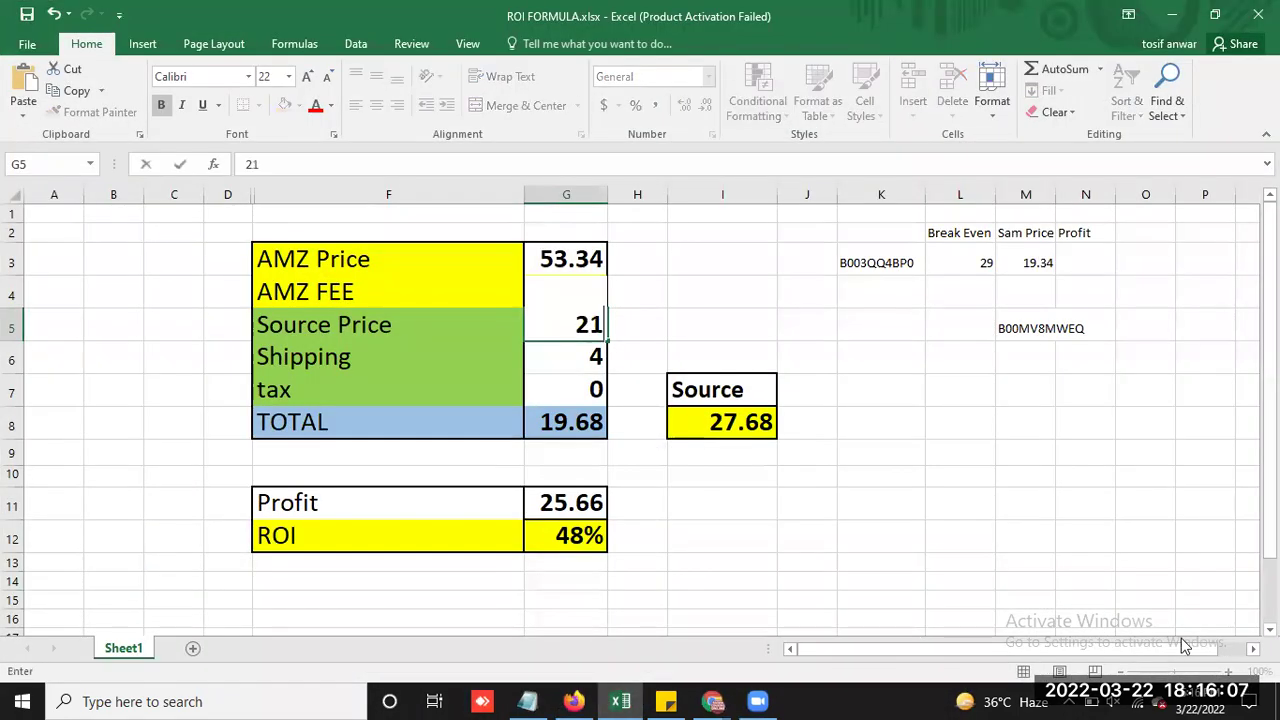
{"action": "type", "text": "."}
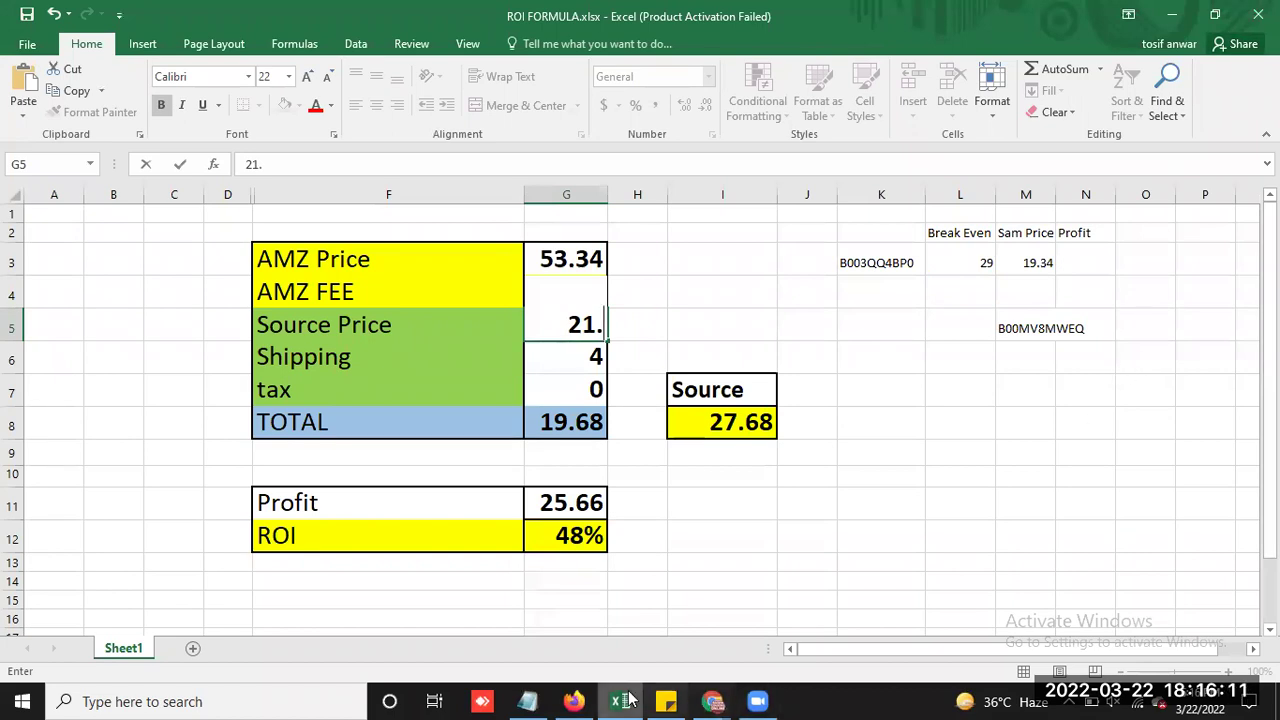
{"action": "left_click", "coordinate": [585, 700]}
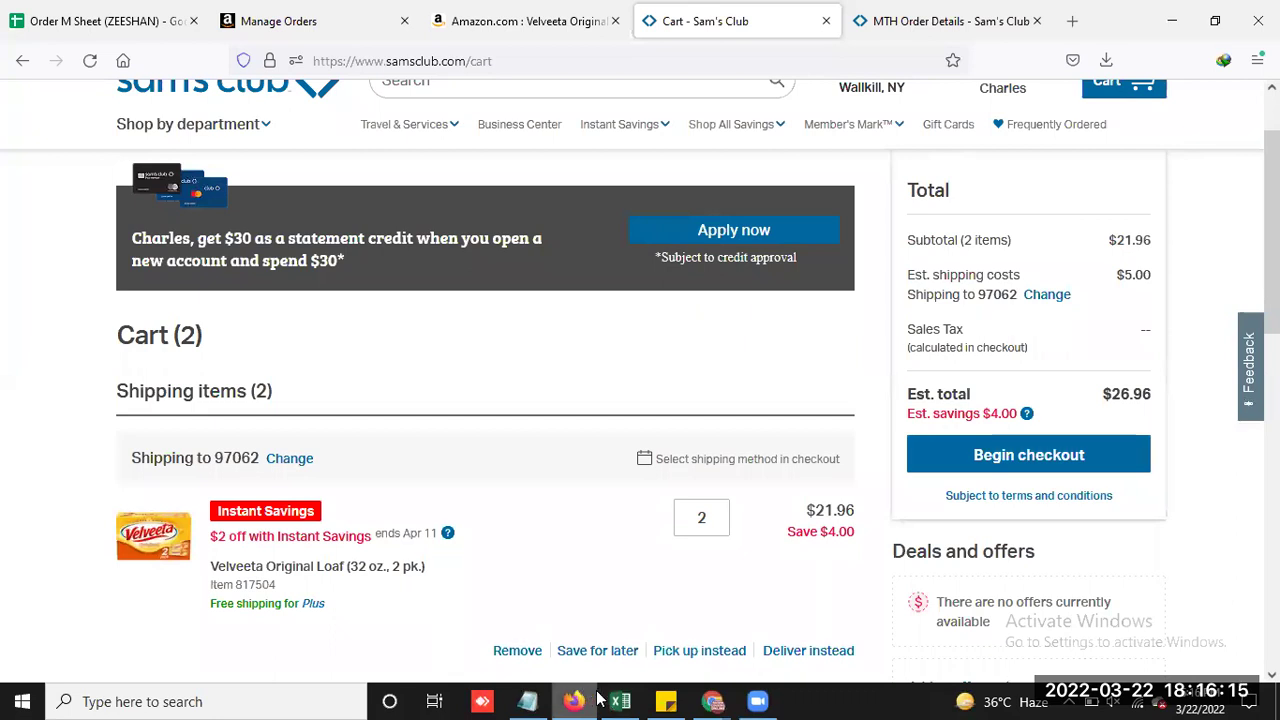
{"action": "left_click", "coordinate": [620, 700]}
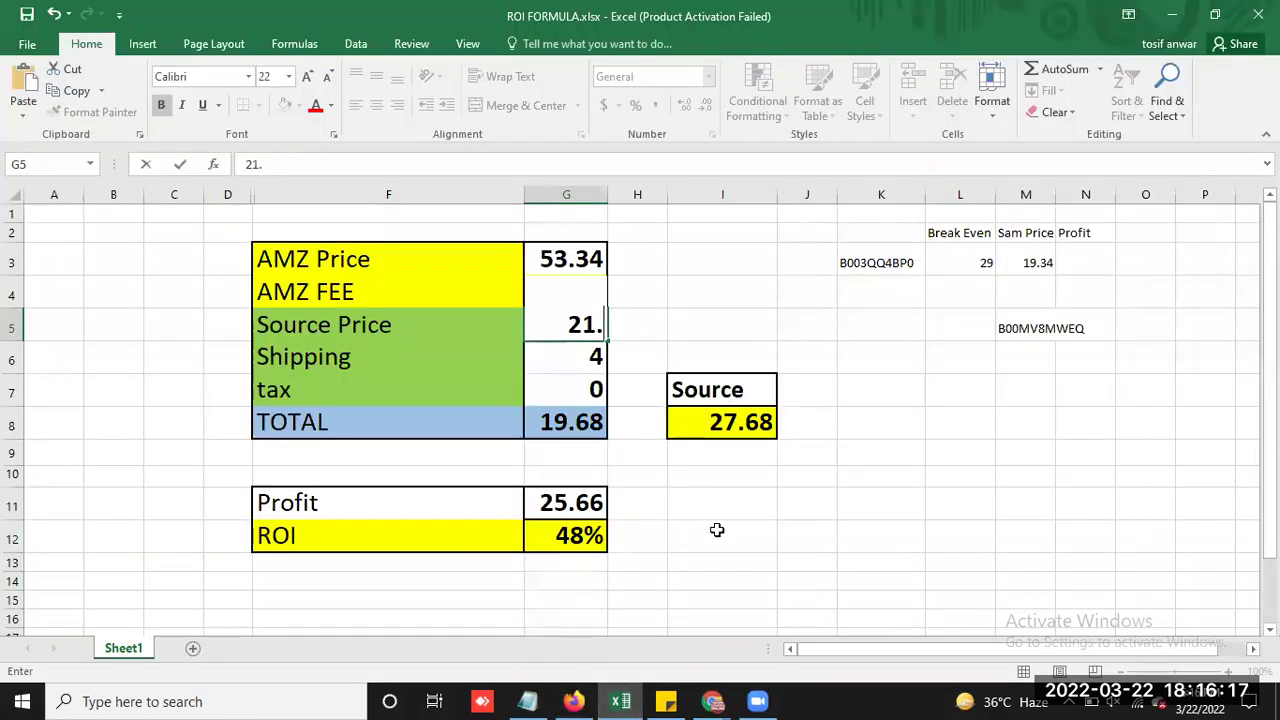
{"action": "type", "text": "96"}
{"action": "key", "text": "Return"}
{"action": "type", "text": "5"}
{"action": "key", "text": "Return"}
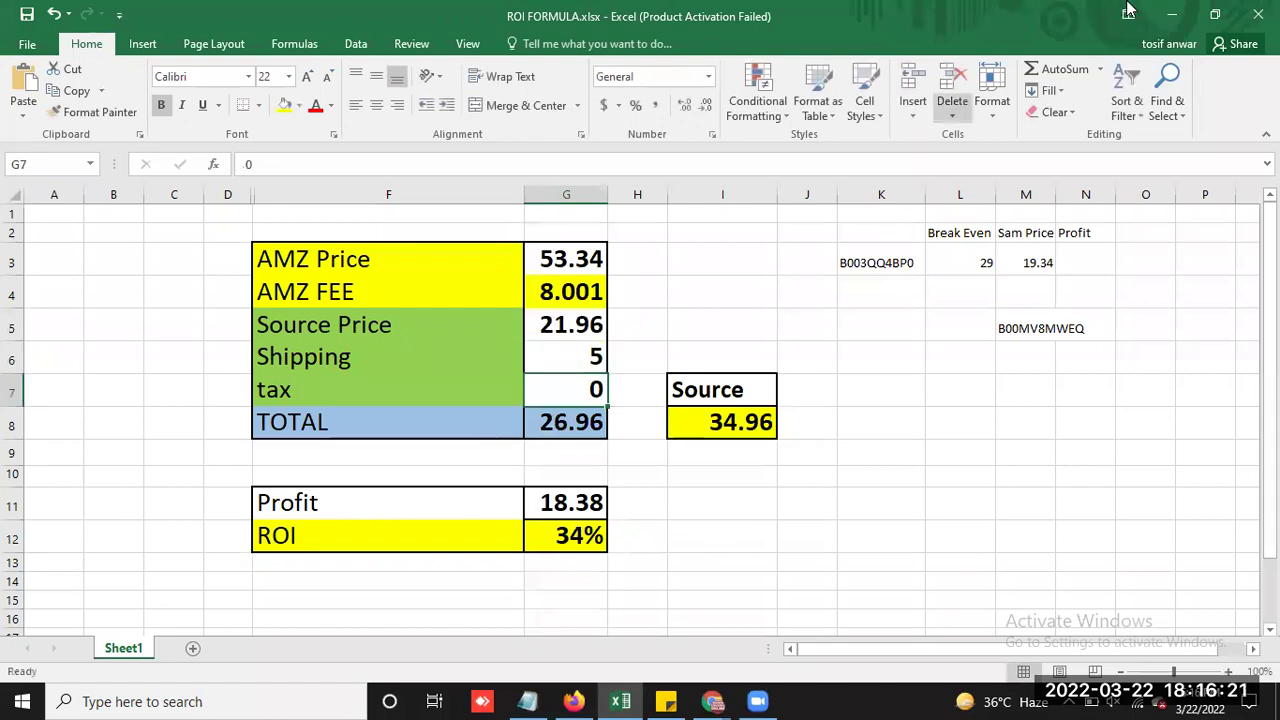
Review all seller offers for the Amazon Velveeta listing in the browser and expand the featured offer's seller details
{"action": "left_click", "coordinate": [573, 701]}
{"action": "left_click", "coordinate": [525, 21]}
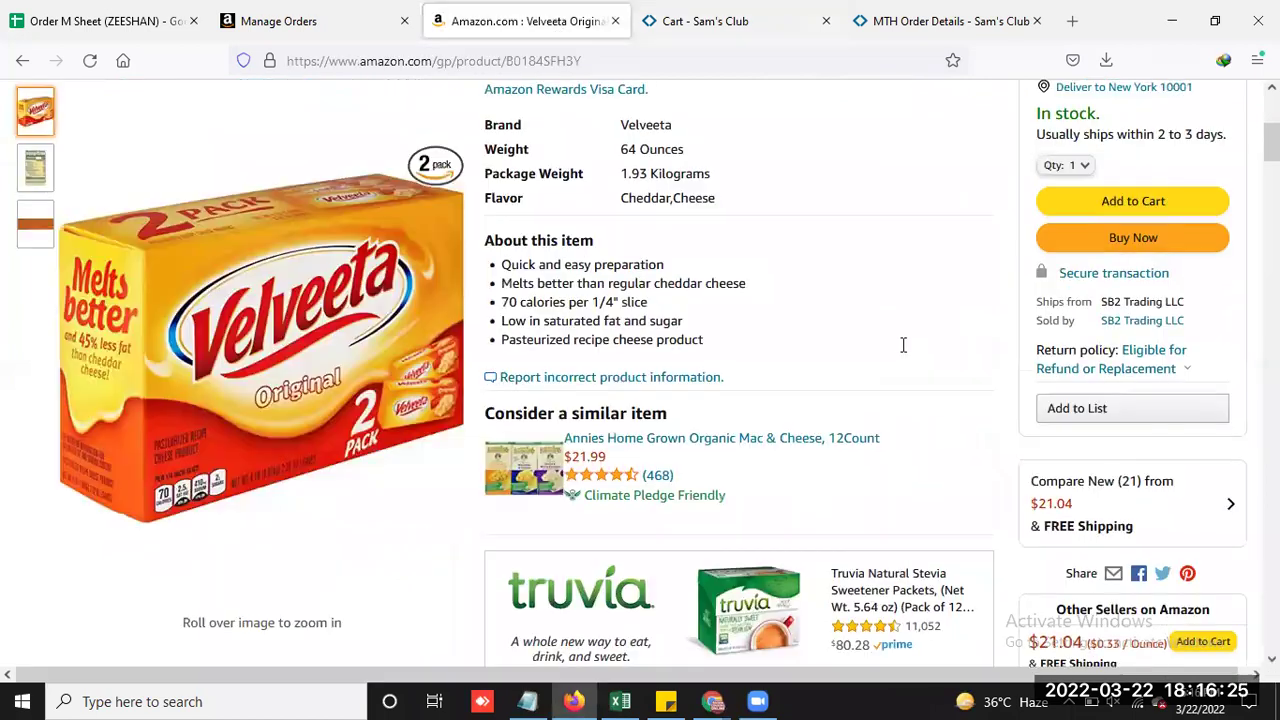
{"action": "scroll", "coordinate": [515, 405], "scroll_direction": "up", "scroll_amount": 5}
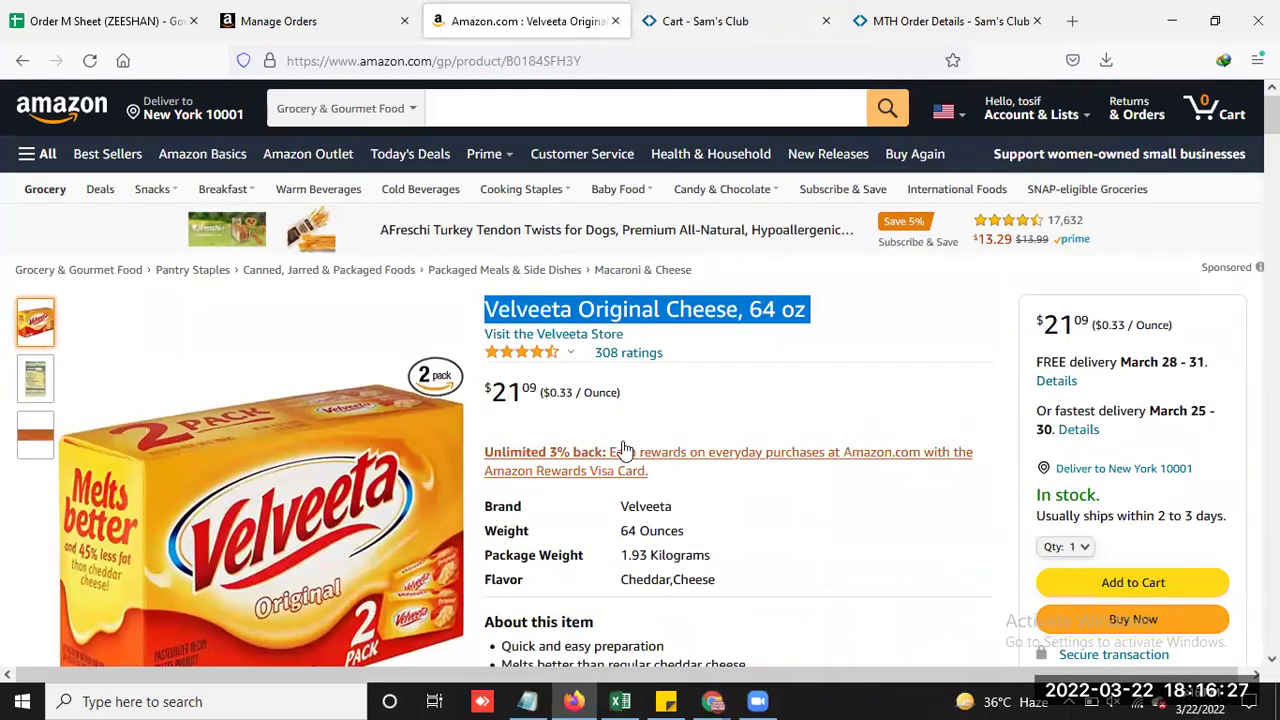
{"action": "scroll", "coordinate": [860, 520], "scroll_direction": "down", "scroll_amount": 2}
{"action": "scroll", "coordinate": [855, 532], "scroll_direction": "down", "scroll_amount": 4}
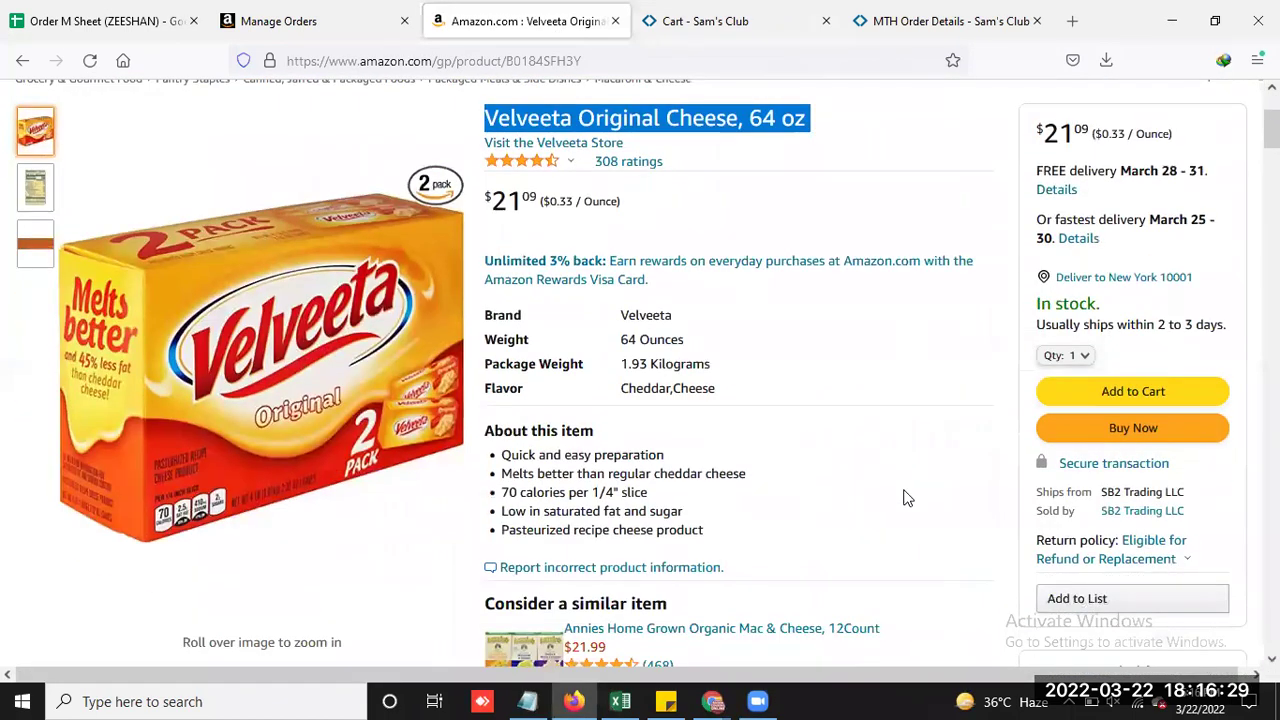
{"action": "left_click", "coordinate": [1110, 508]}
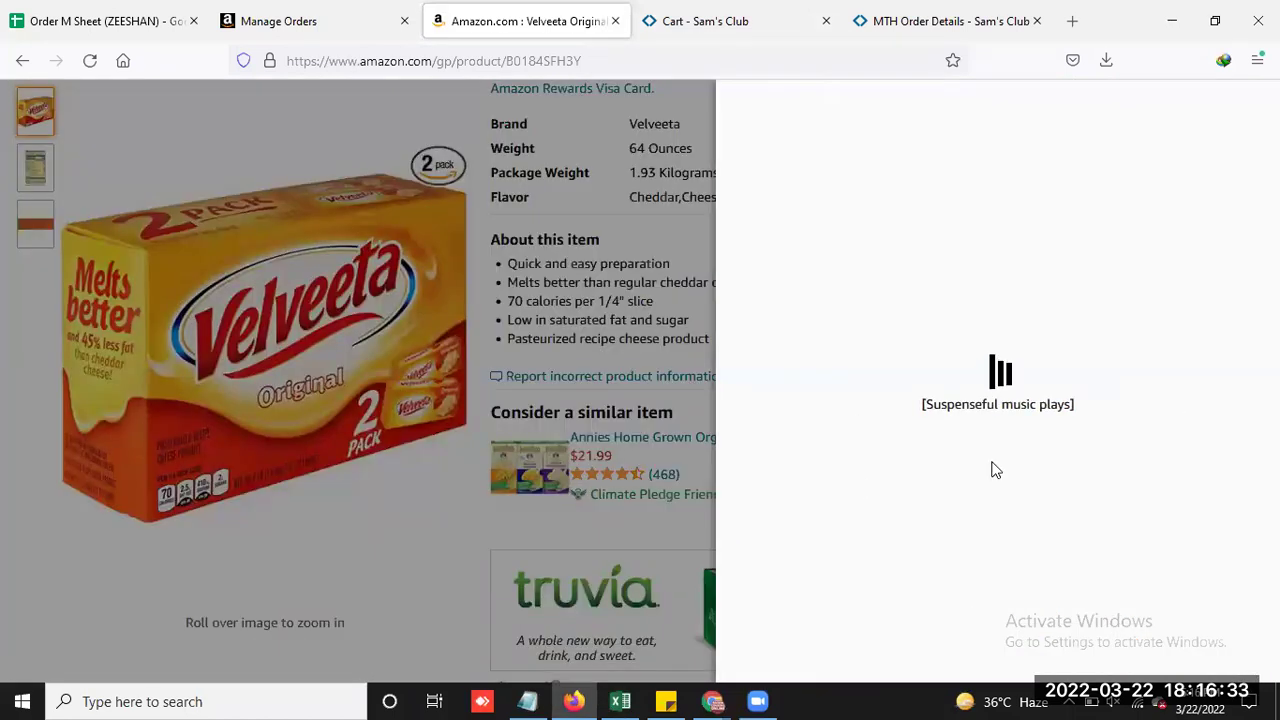
{"action": "scroll", "coordinate": [1018, 450], "scroll_direction": "down", "scroll_amount": 2}
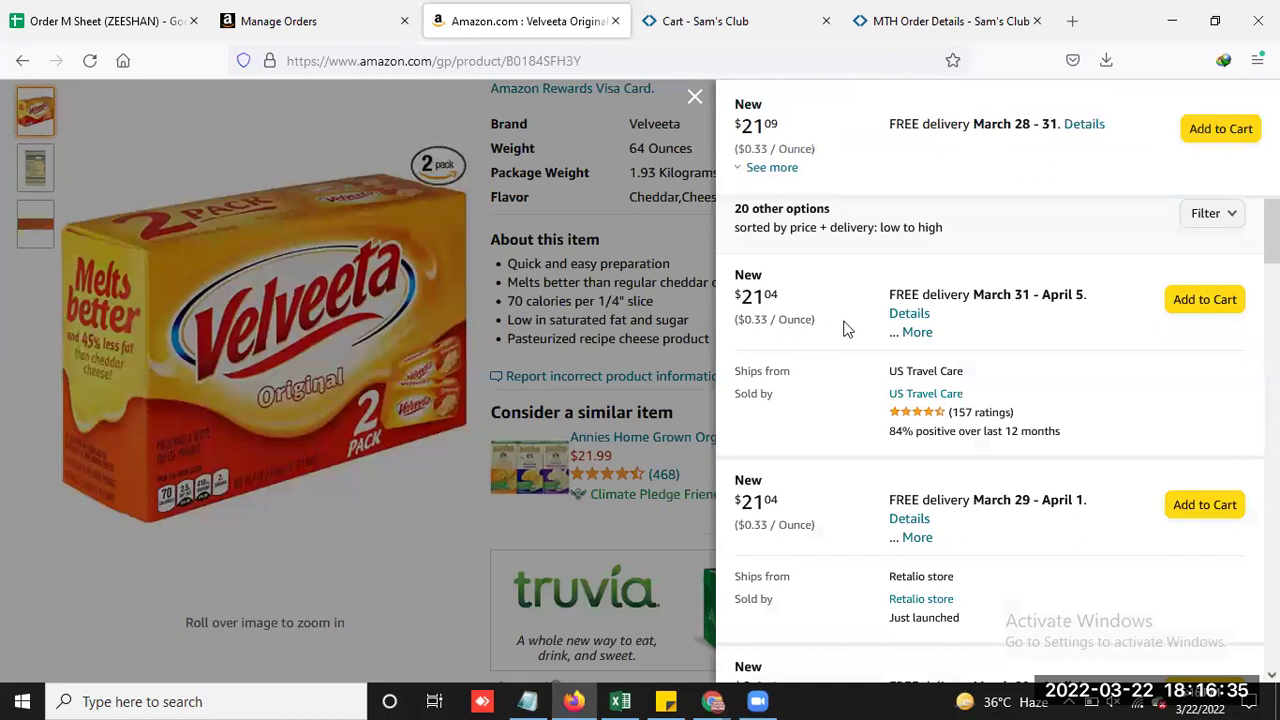
{"action": "scroll", "coordinate": [814, 374], "scroll_direction": "up", "scroll_amount": 2}
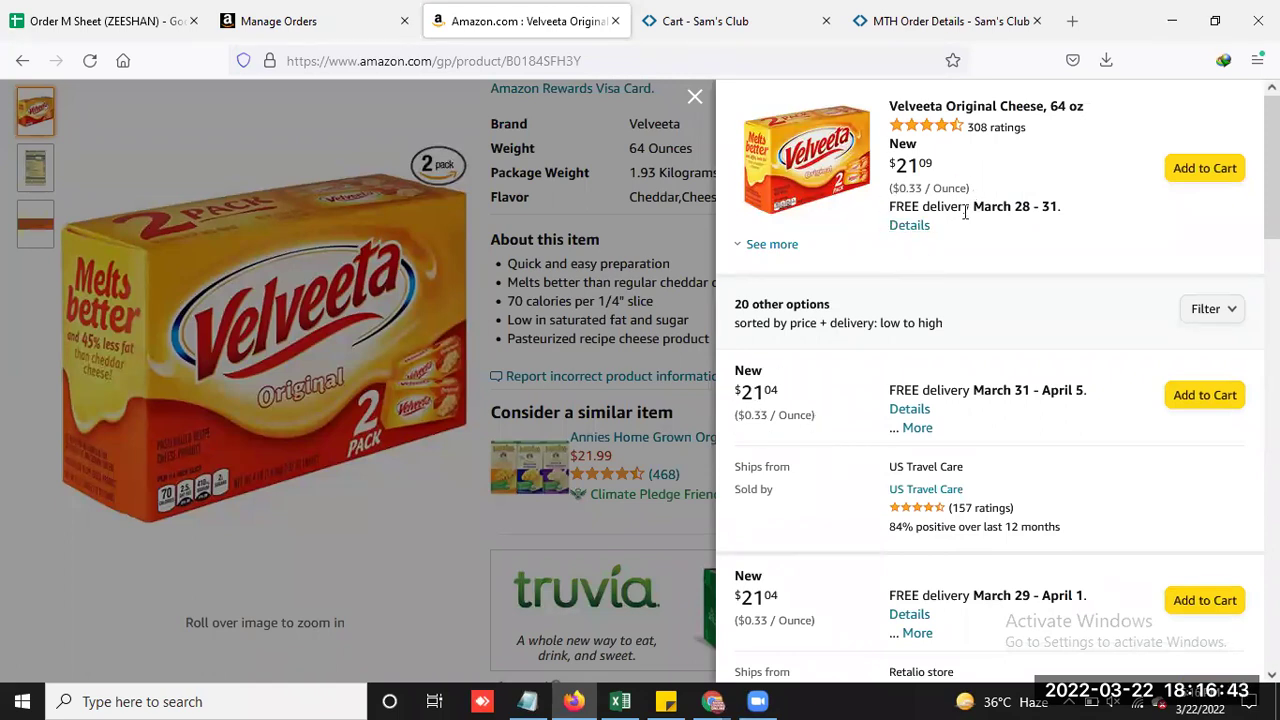
{"action": "left_click", "coordinate": [765, 244]}
{"action": "scroll", "coordinate": [845, 338], "scroll_direction": "down", "scroll_amount": 1}
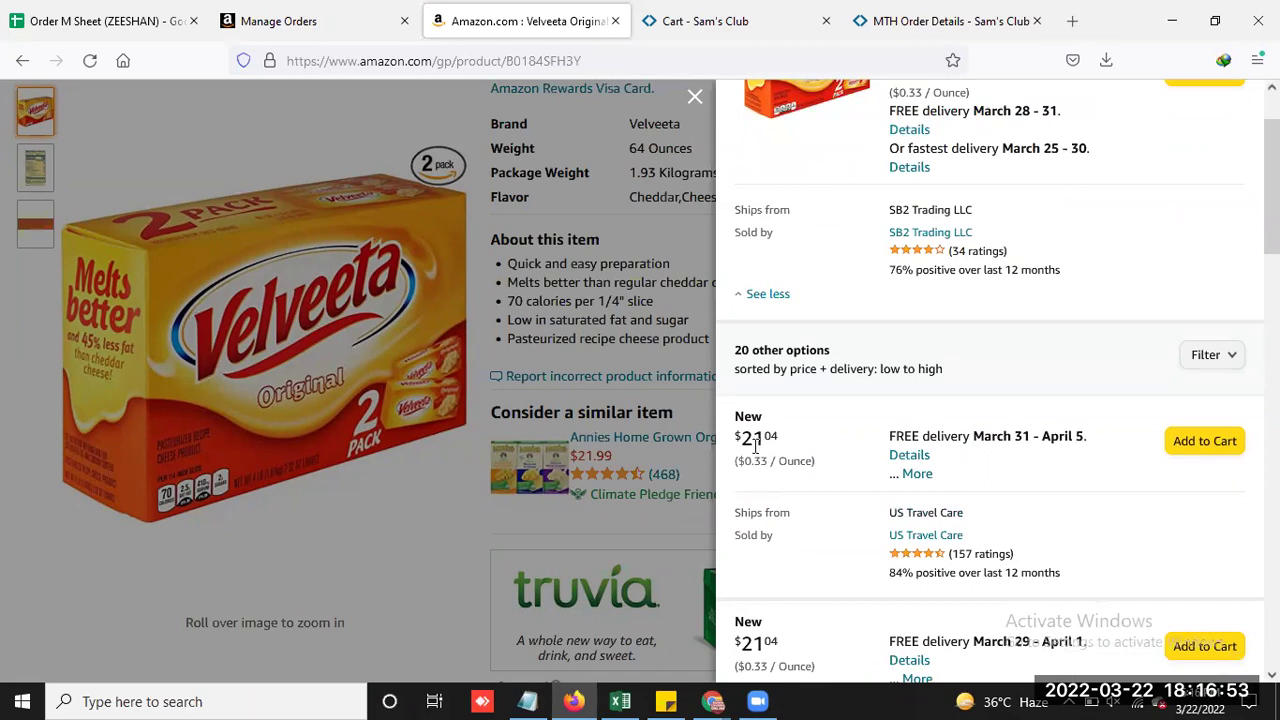
Set the AMZ Price to 21.03 in the Excel ROI sheet and check the AMZ FEE cell
{"action": "left_click", "coordinate": [620, 701]}
{"action": "left_click", "coordinate": [574, 263]}
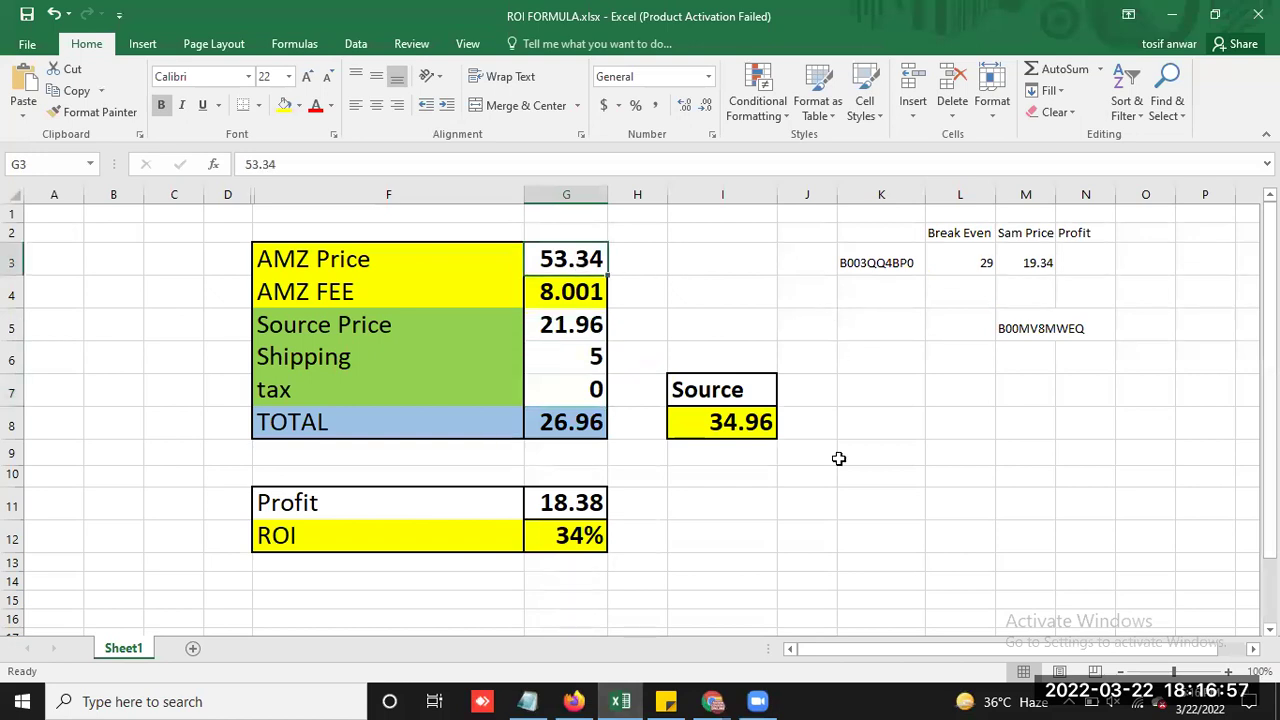
{"action": "type", "text": "21.03"}
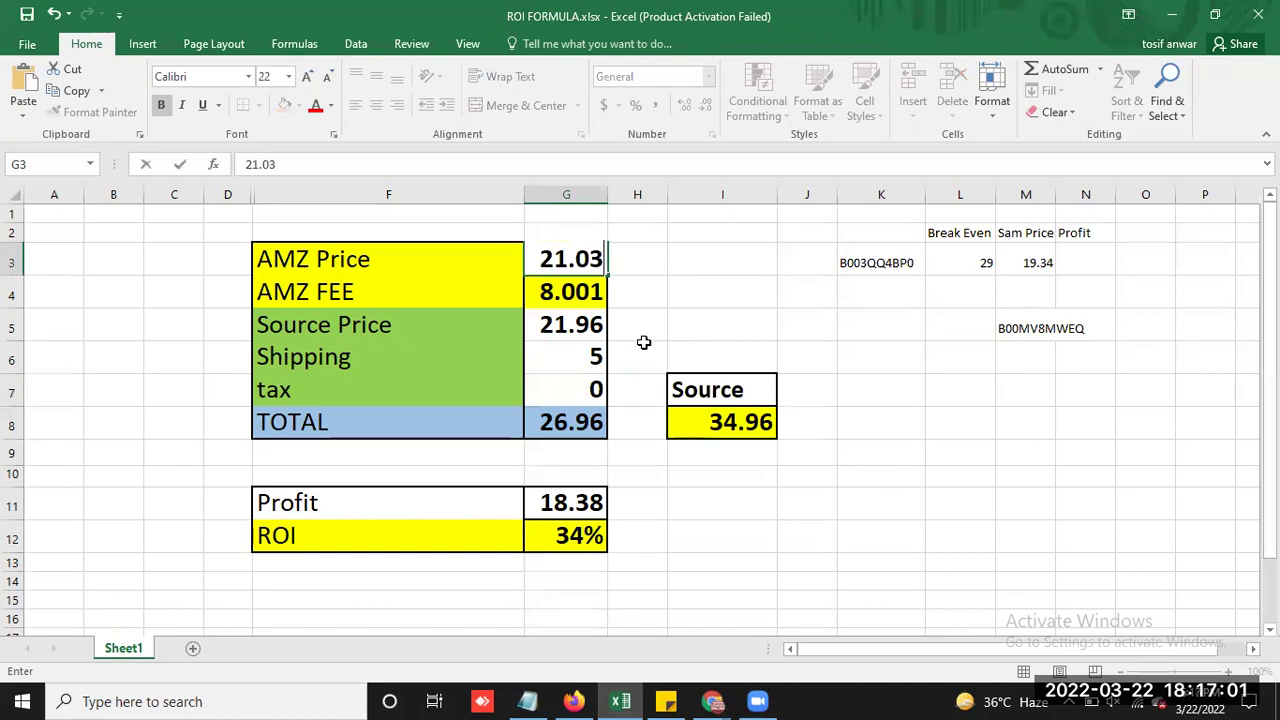
{"action": "left_click", "coordinate": [588, 335]}
{"action": "key", "text": "Up"}
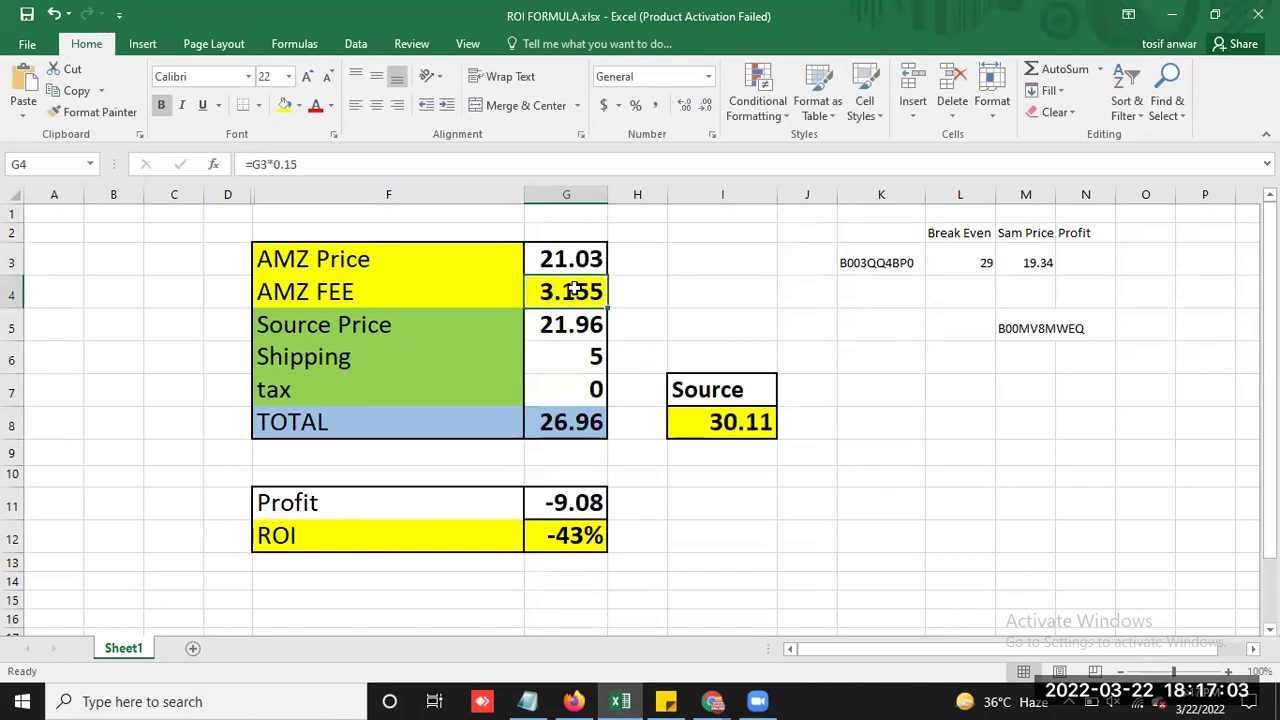
Check the Source Price cell and set Shipping to 0 to recalculate the profit and ROI
{"action": "left_click", "coordinate": [582, 333]}
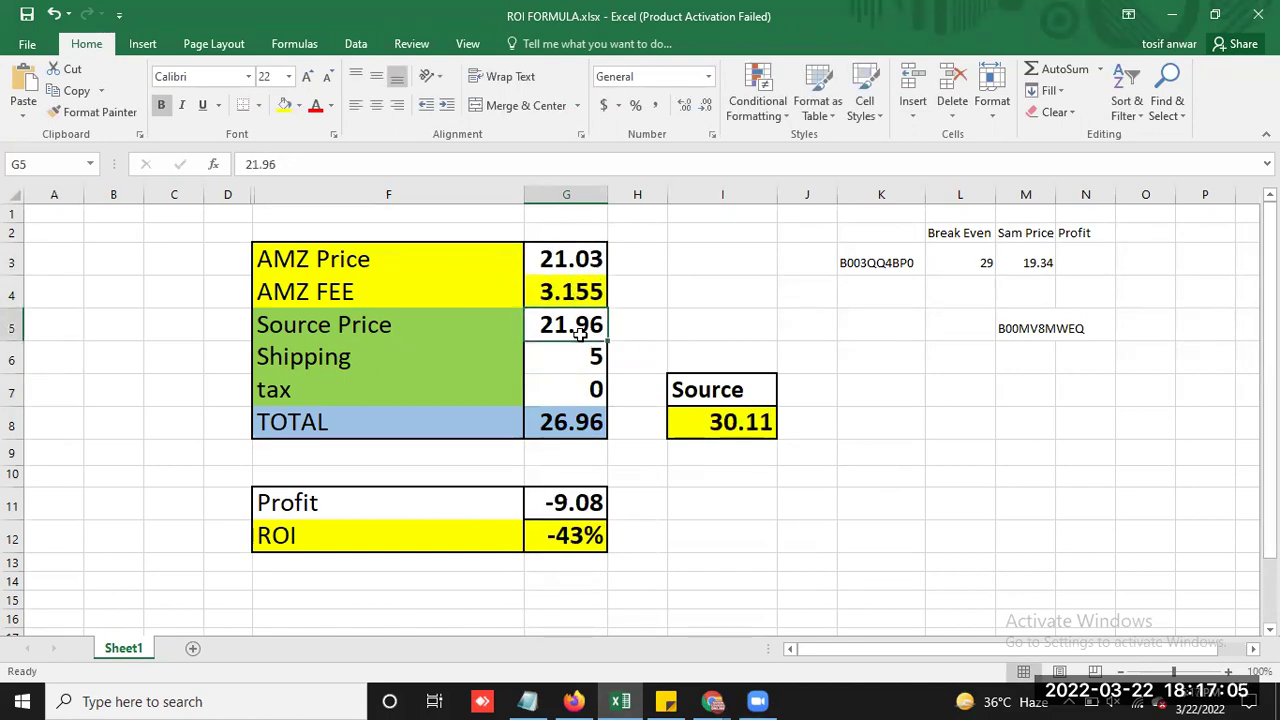
{"action": "left_click", "coordinate": [576, 367]}
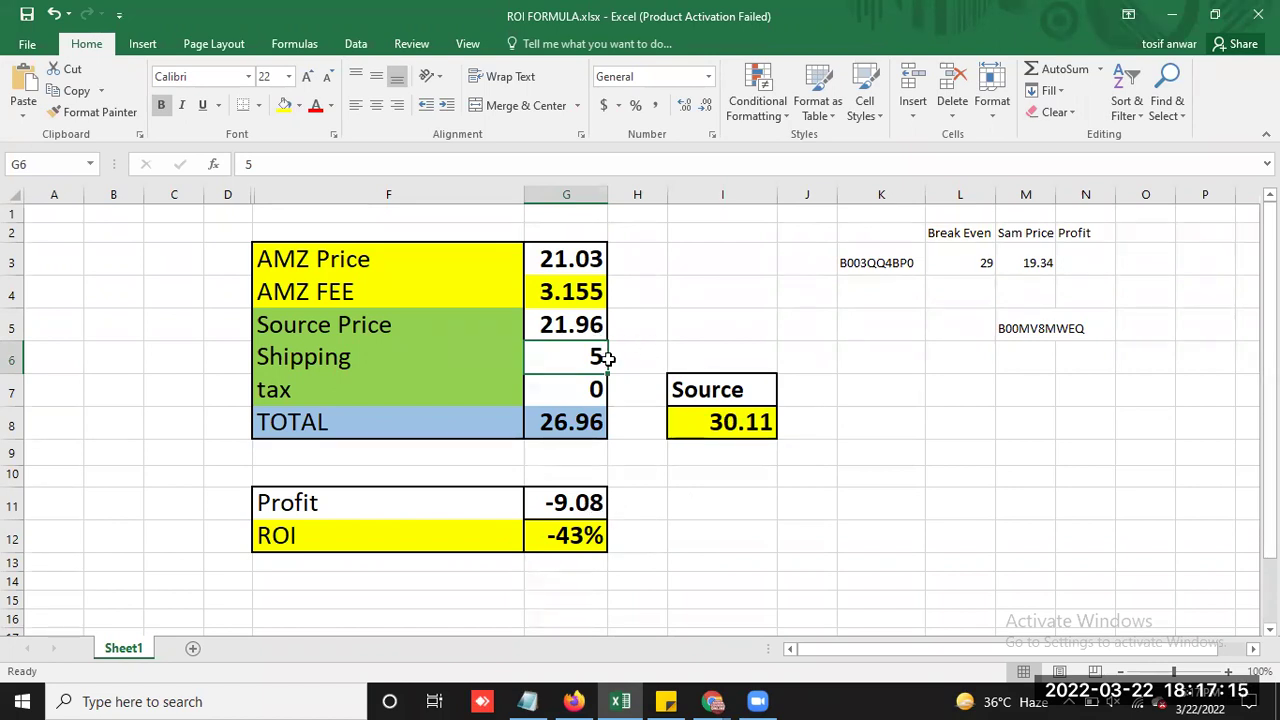
{"action": "type", "text": "0"}
{"action": "key", "text": "Return"}
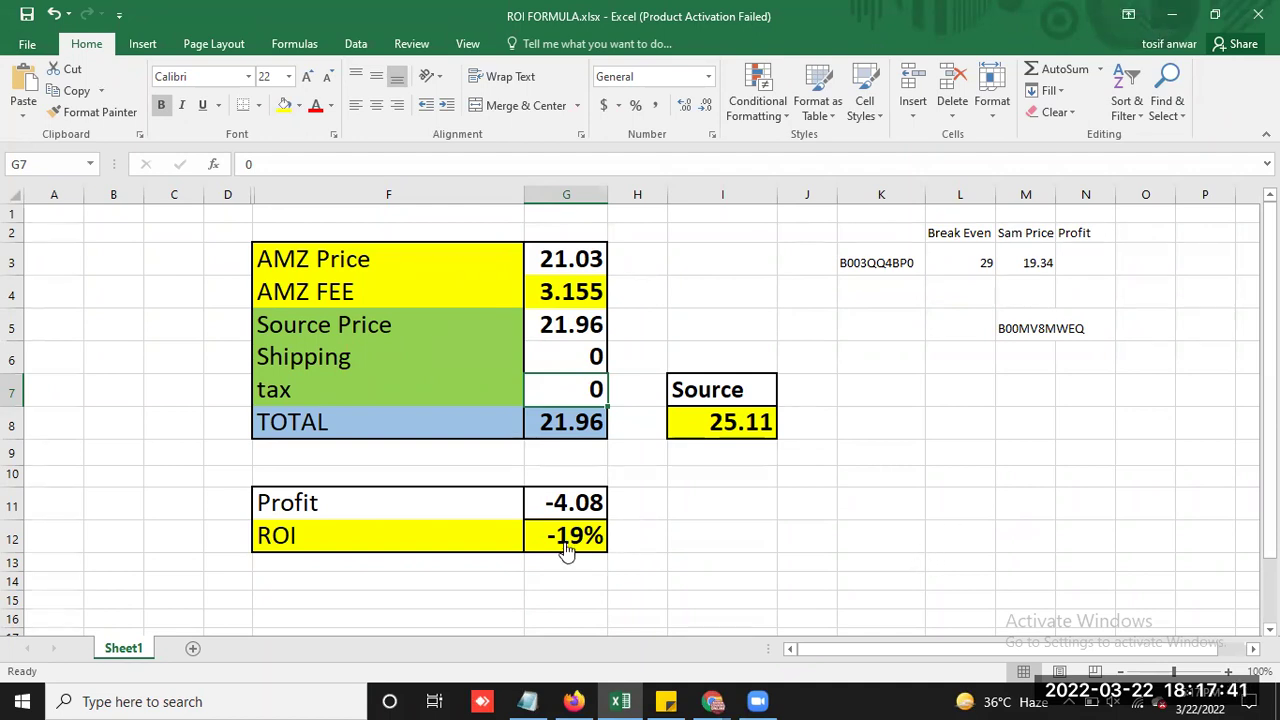
Return to the Amazon listing in the browser, close the offers list and review the Velveeta product's price, stock and seller details
{"action": "key", "text": "alt+Tab"}
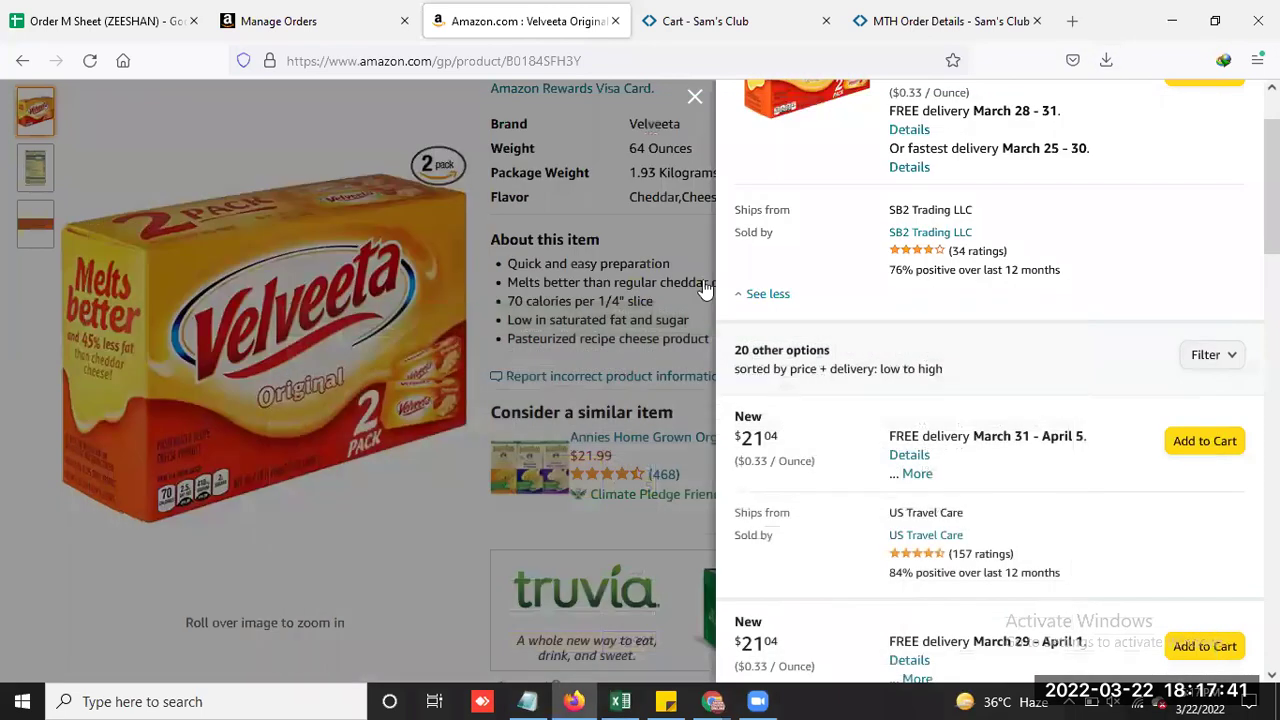
{"action": "left_click", "coordinate": [695, 101]}
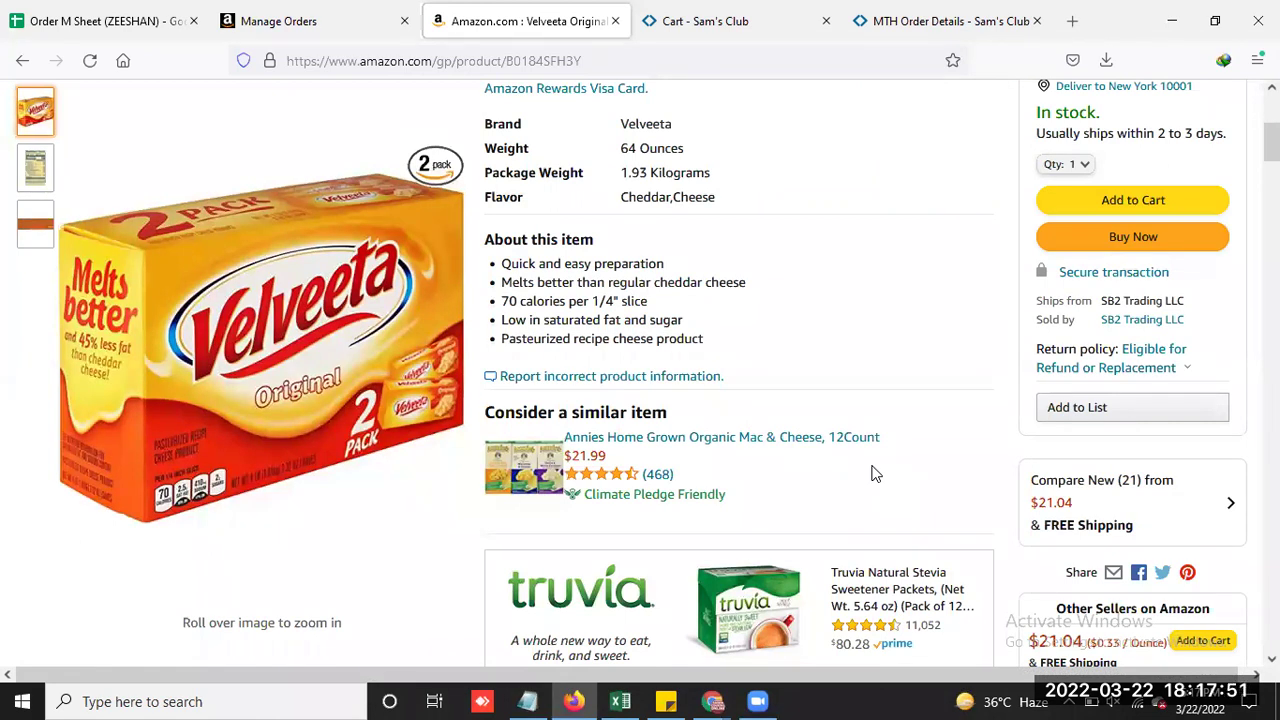
{"action": "scroll", "coordinate": [850, 370], "scroll_direction": "up", "scroll_amount": 5}
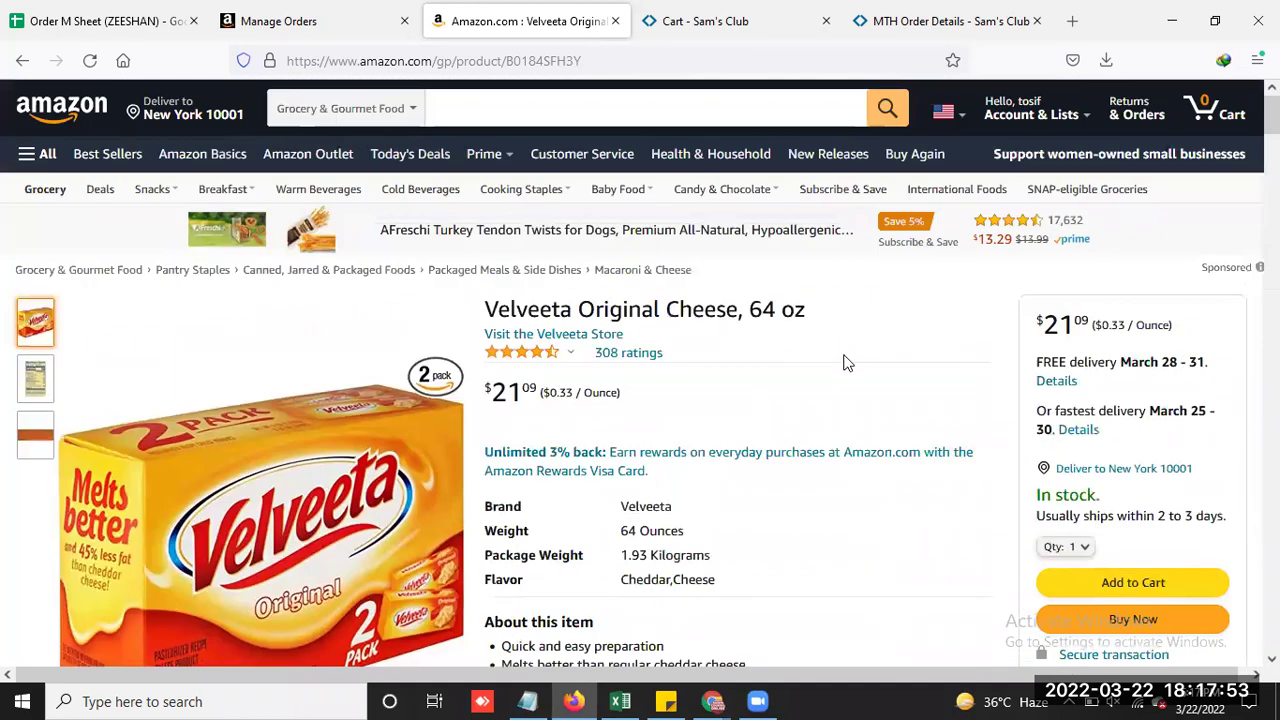
{"action": "scroll", "coordinate": [843, 362], "scroll_direction": "down", "scroll_amount": 4}
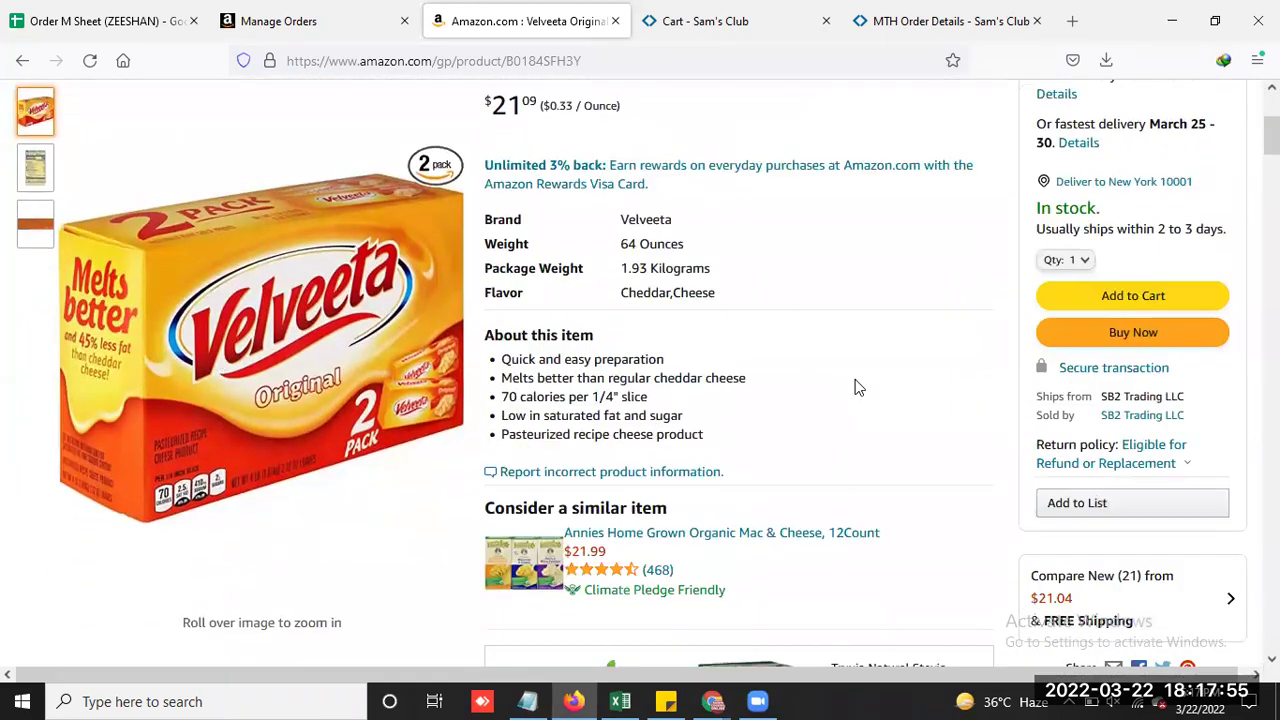
{"action": "scroll", "coordinate": [860, 372], "scroll_direction": "down", "scroll_amount": 1}
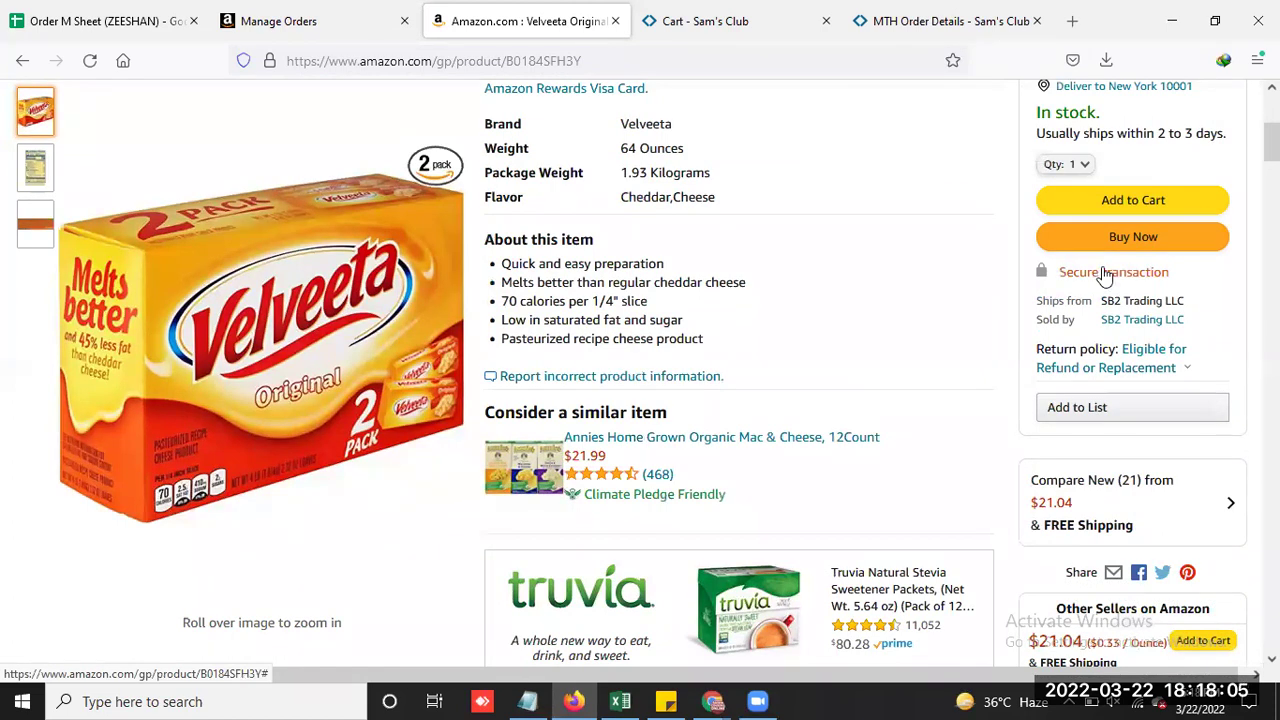
{"action": "scroll", "coordinate": [820, 265], "scroll_direction": "up", "scroll_amount": 3}
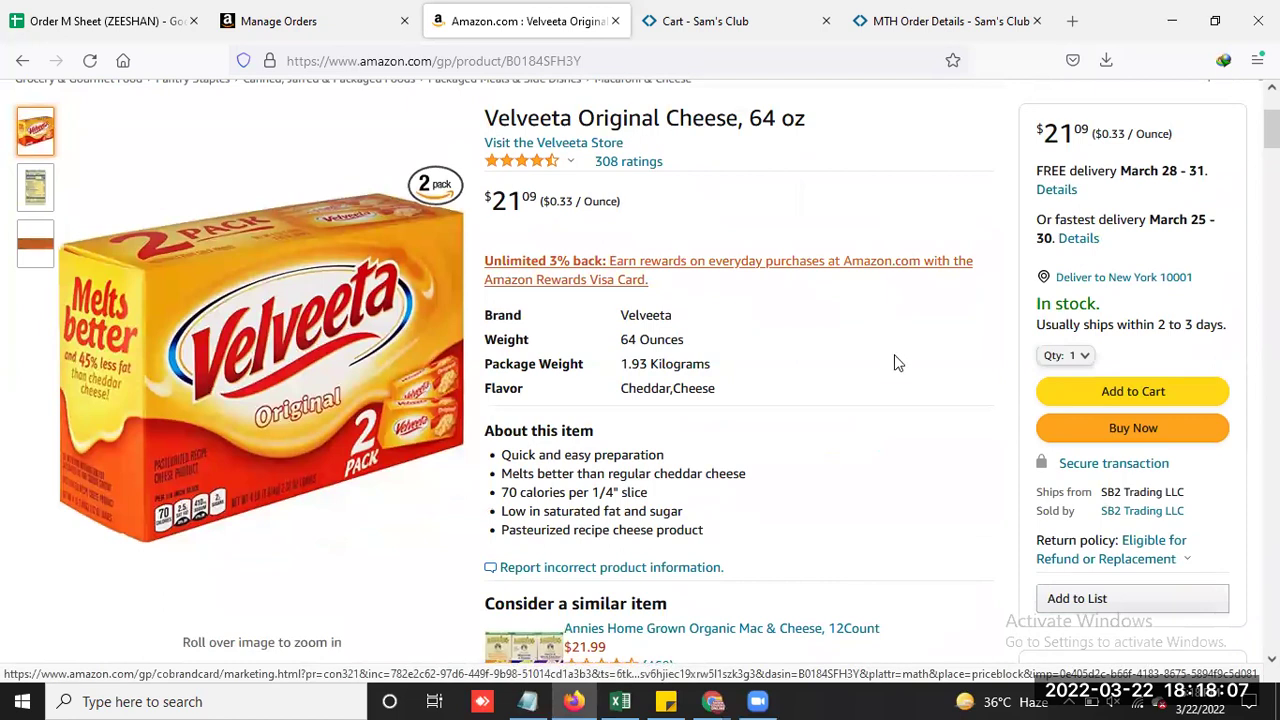
{"action": "scroll", "coordinate": [894, 363], "scroll_direction": "up", "scroll_amount": 3}
Close the Sam's Club cart page and the Sam's Club order details page
{"action": "left_click", "coordinate": [678, 18]}
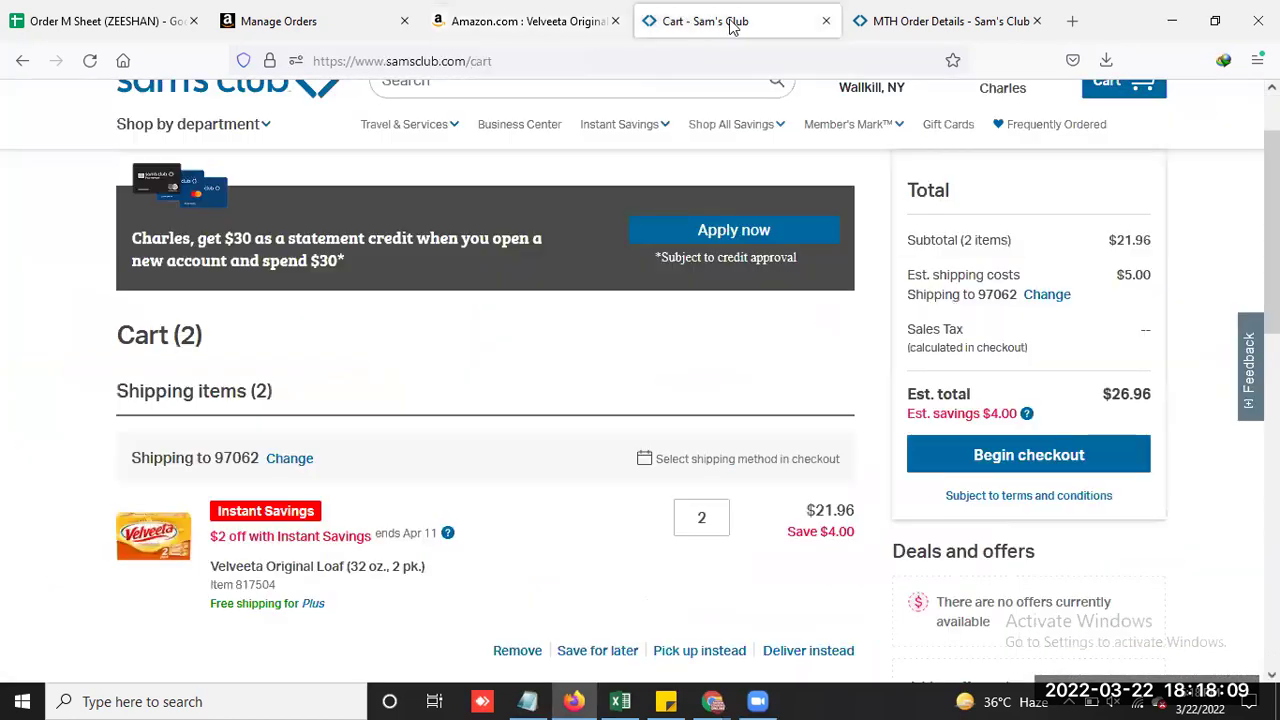
{"action": "left_click", "coordinate": [826, 21]}
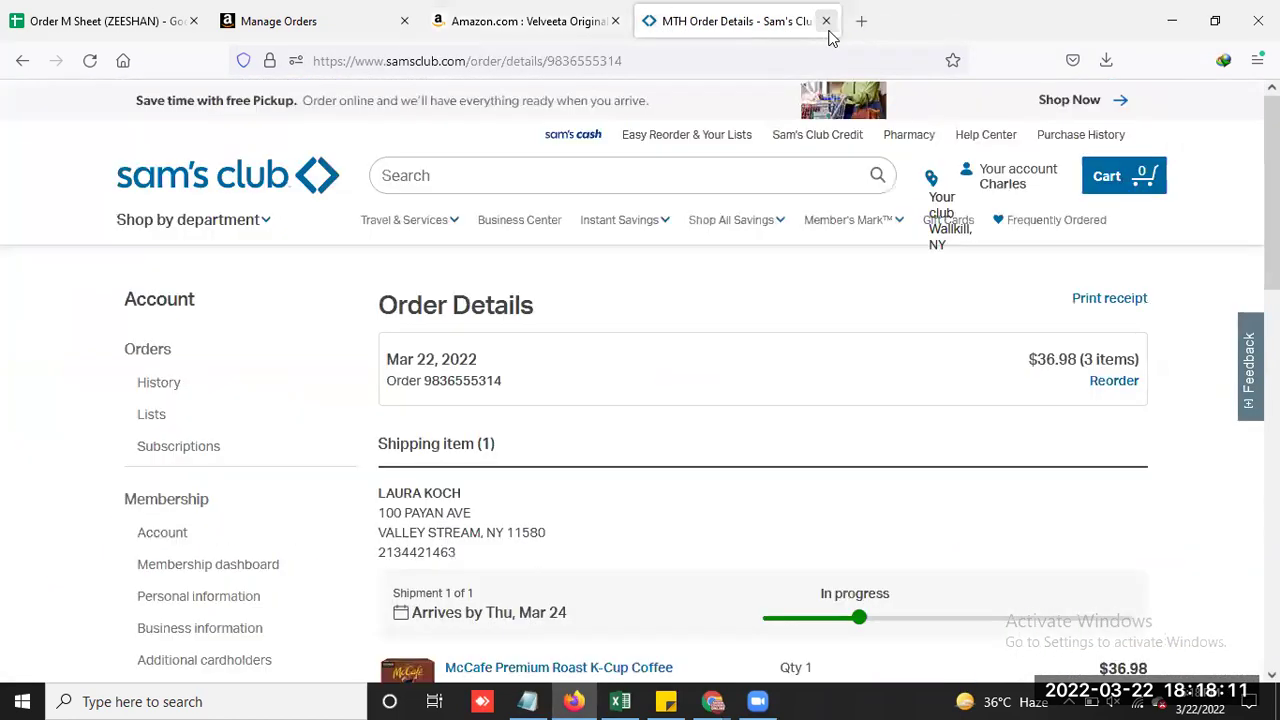
{"action": "left_click", "coordinate": [826, 21]}
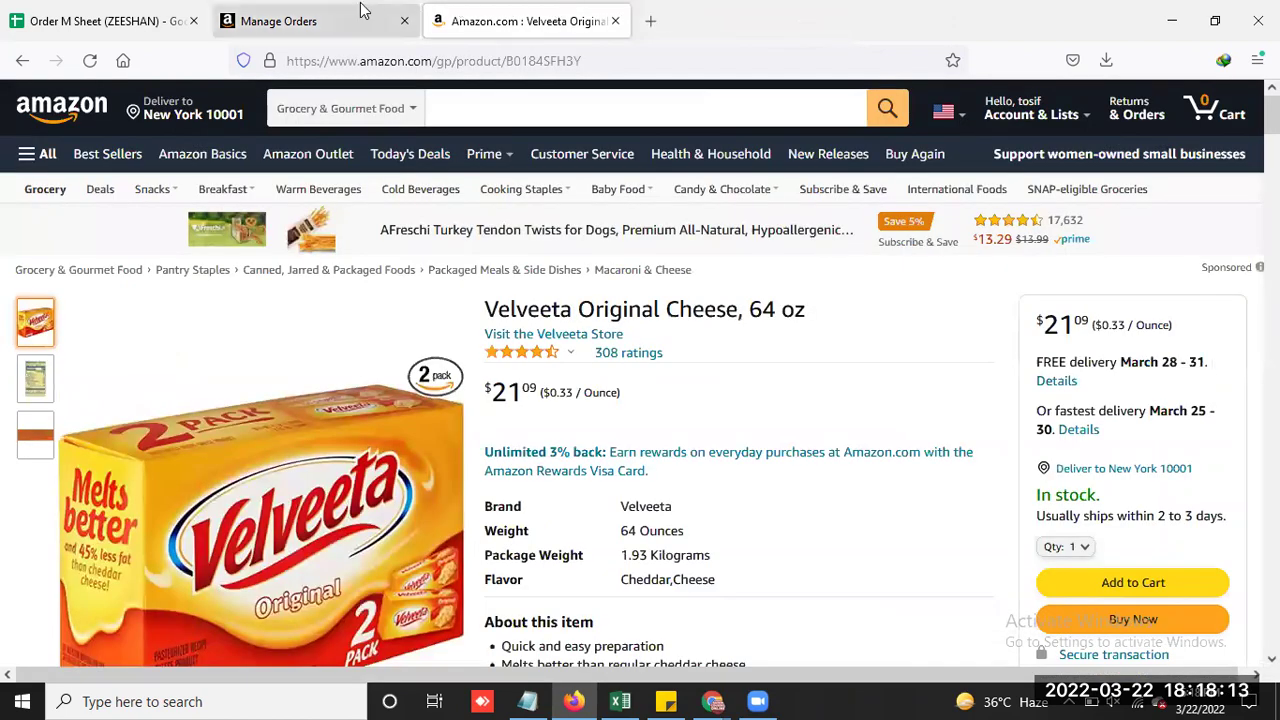